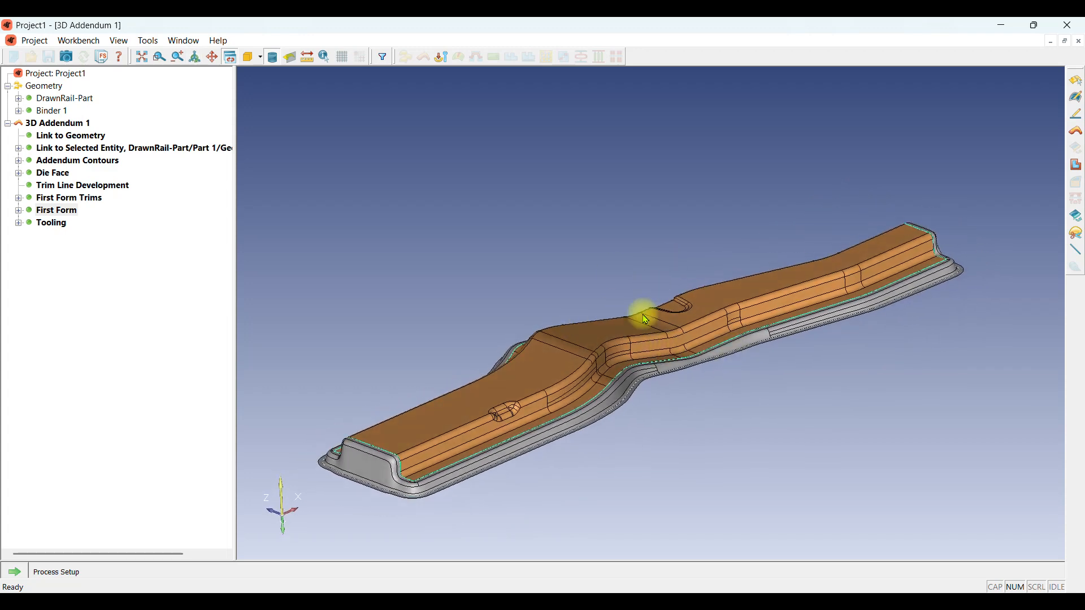
# Examine the punch, blank holder and die surfaces under the 3D addendum's tooling
pyautogui.click(35, 226)
pyautogui.click(18, 223)
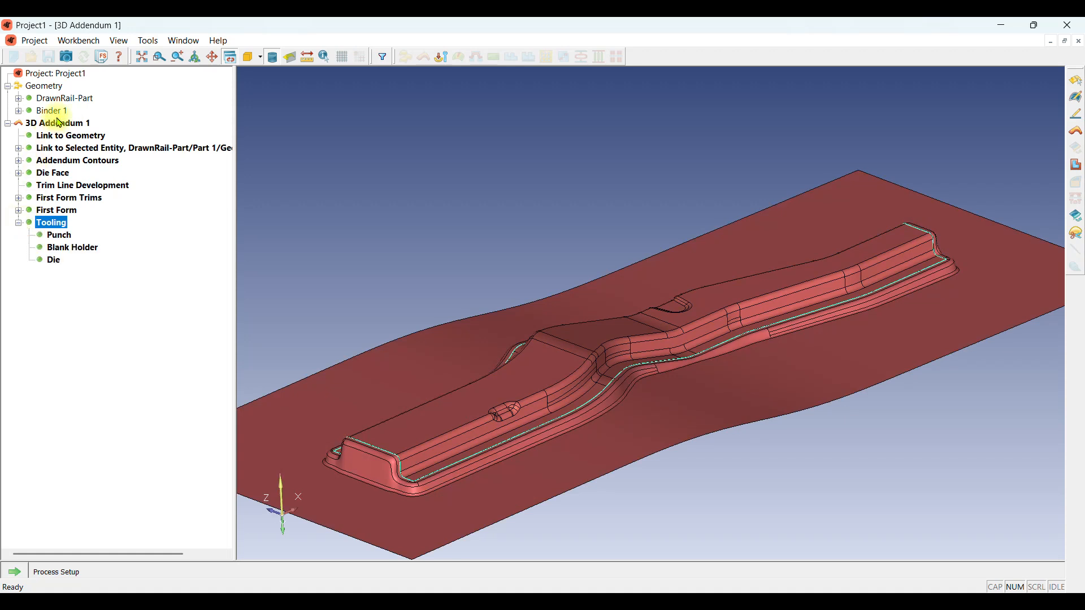
pyautogui.click(55, 237)
pyautogui.click(61, 247)
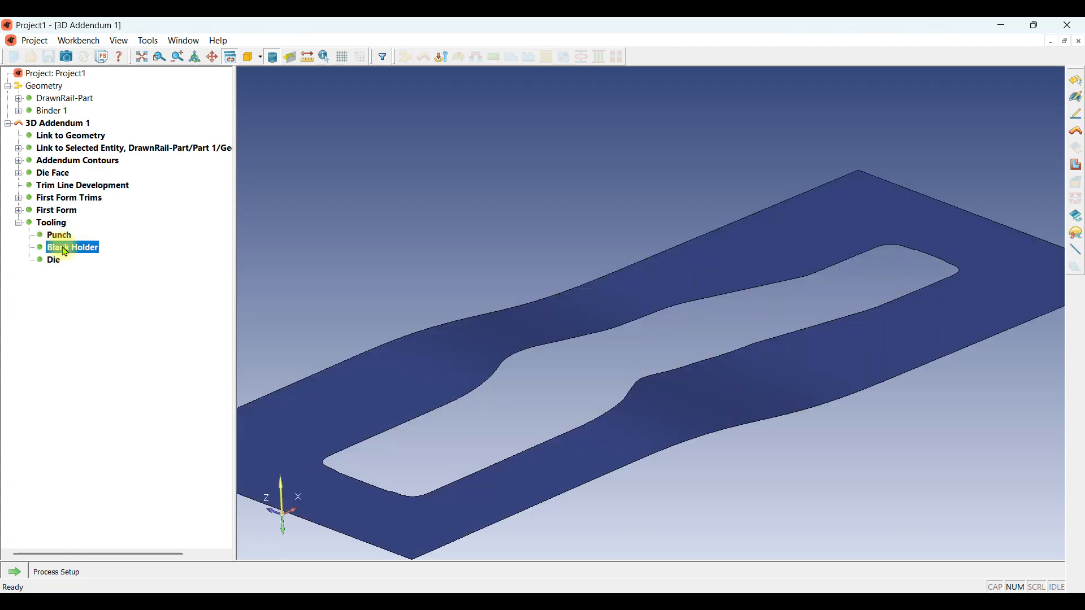
pyautogui.click(59, 262)
pyautogui.scroll(-1, 467, 230)
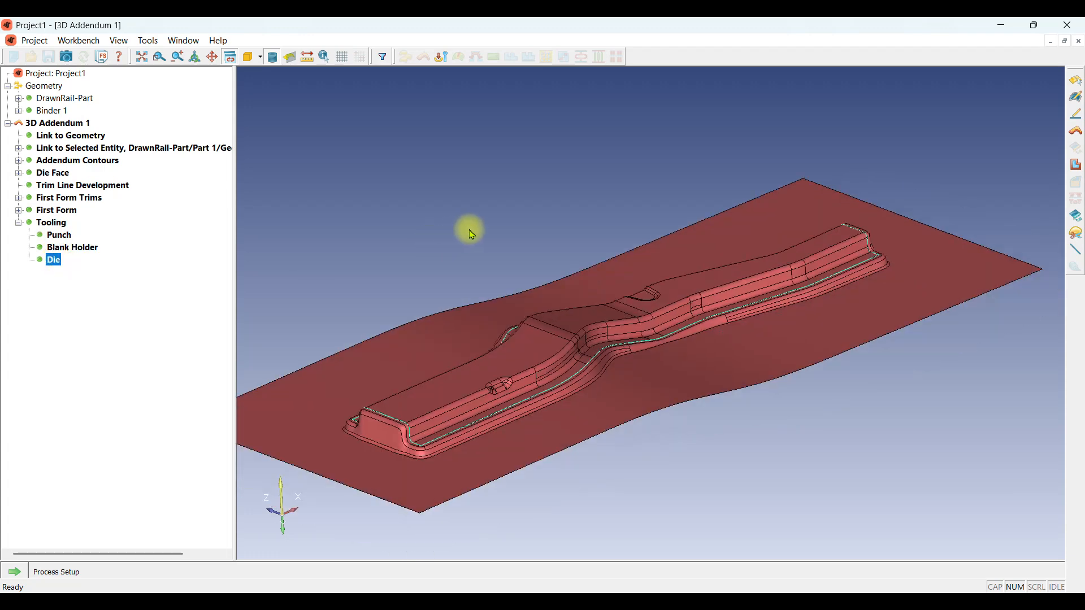
# Close the current project and create a new one
pyautogui.click(31, 40)
pyautogui.click(64, 89)
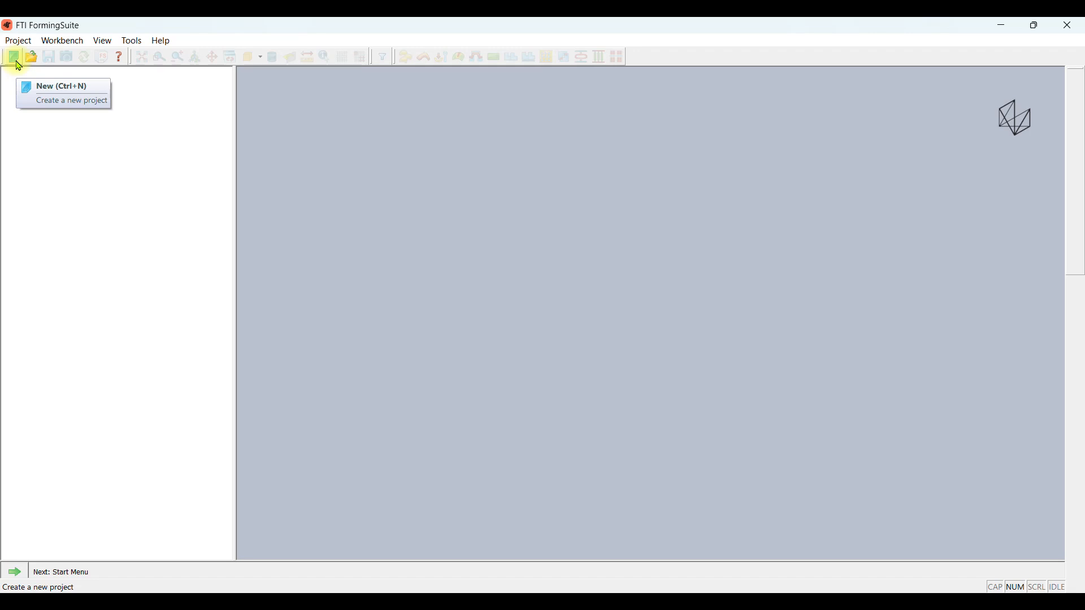
pyautogui.click(18, 66)
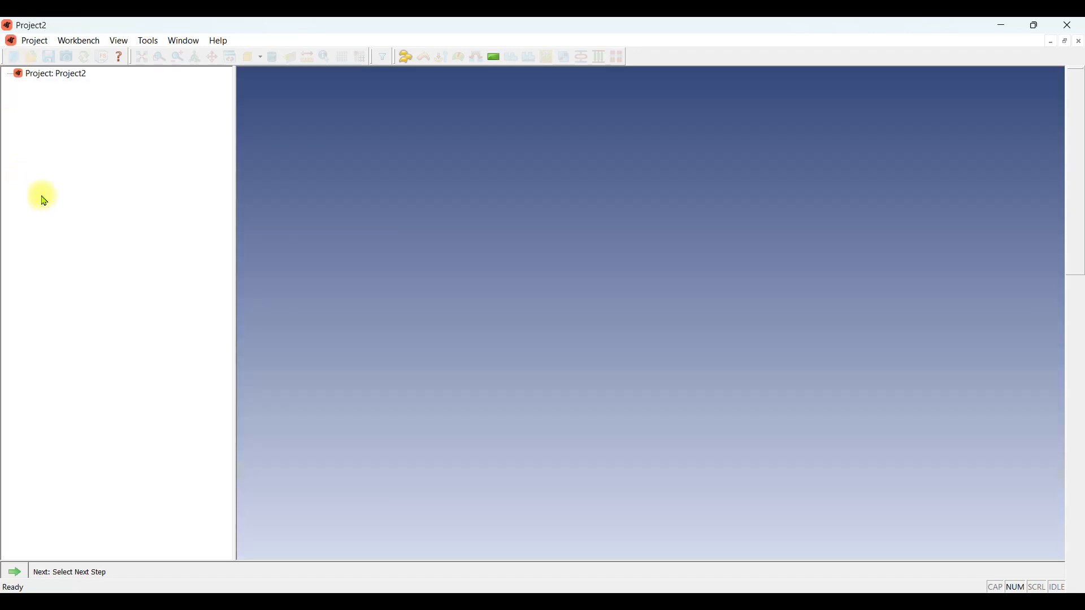
# Set the project's force unit to Ton-force [tf] and reduce its number of decimal places
pyautogui.click(149, 42)
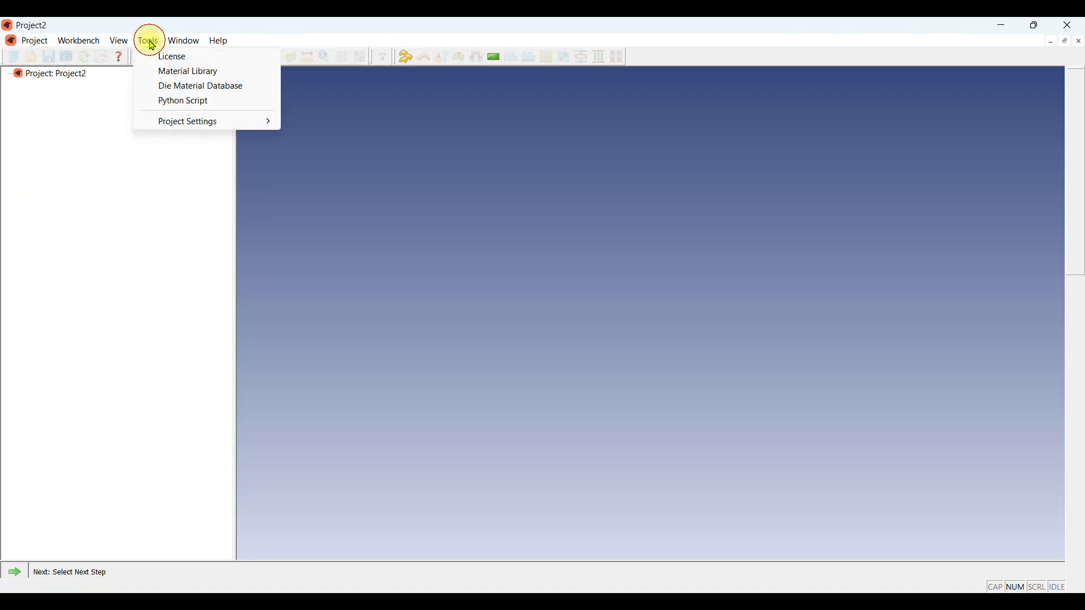
pyautogui.moveTo(169, 119)
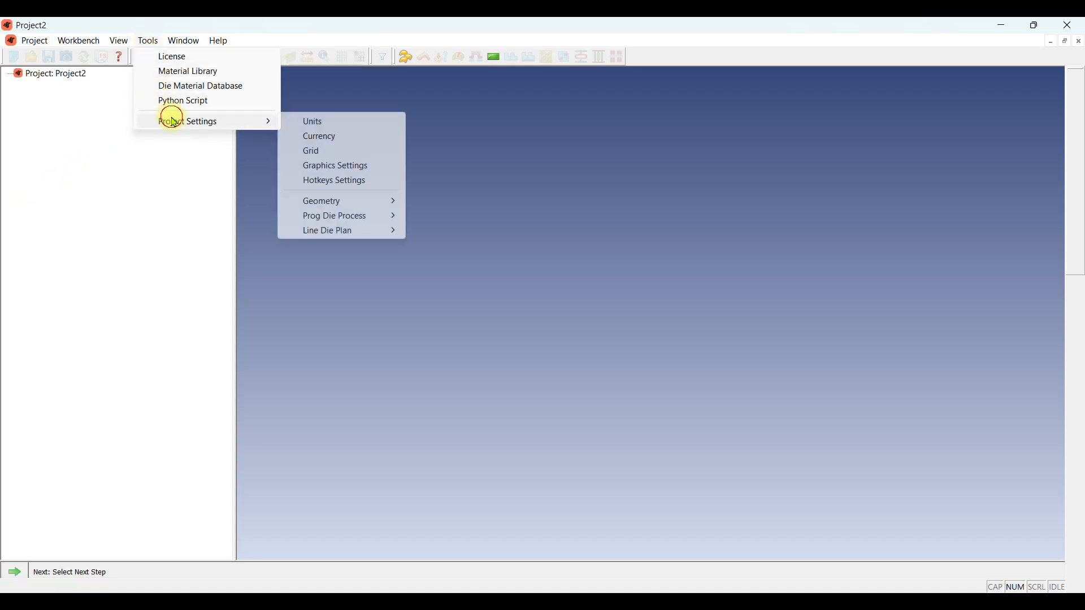
pyautogui.click(327, 121)
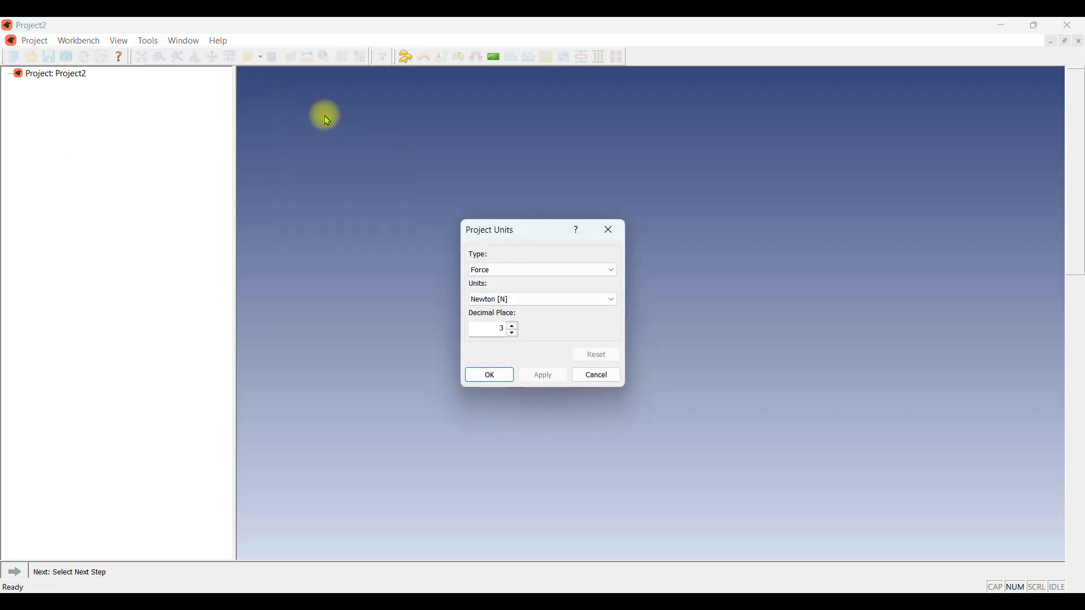
pyautogui.click(506, 270)
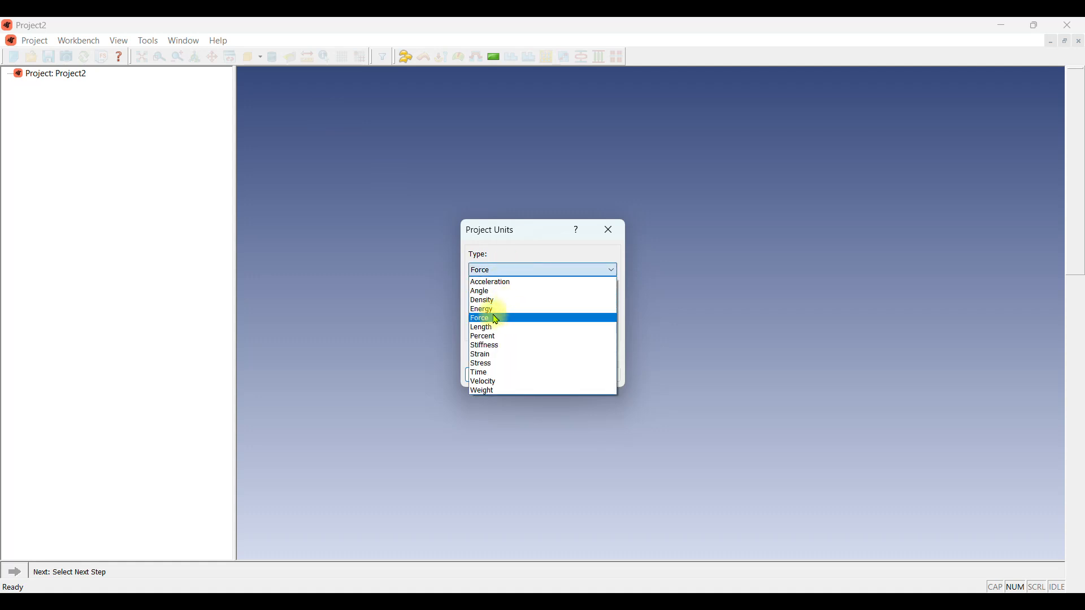
pyautogui.click(497, 318)
pyautogui.click(507, 299)
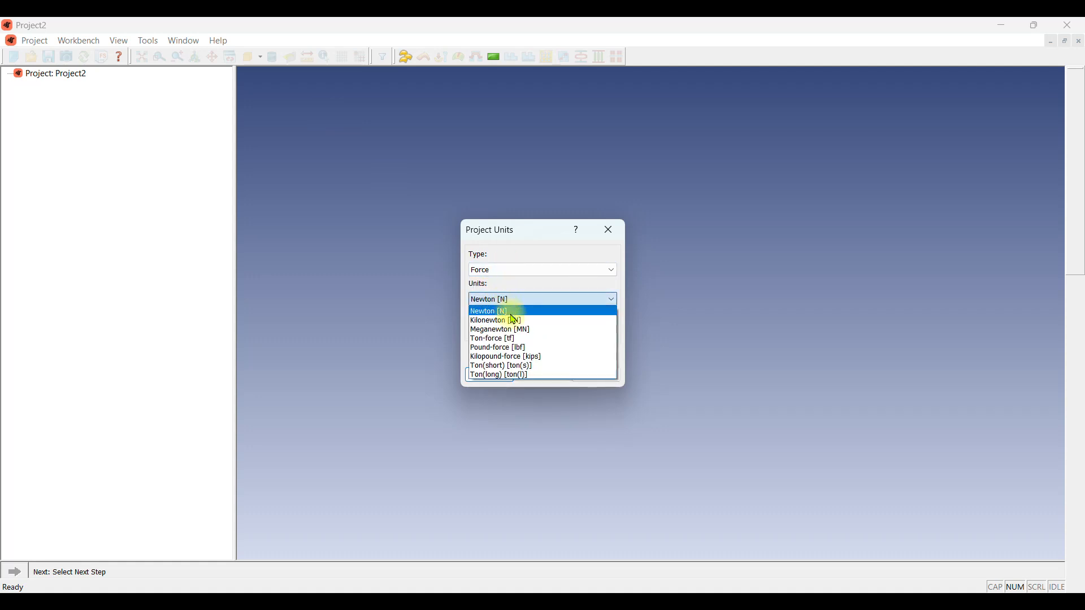
pyautogui.click(515, 339)
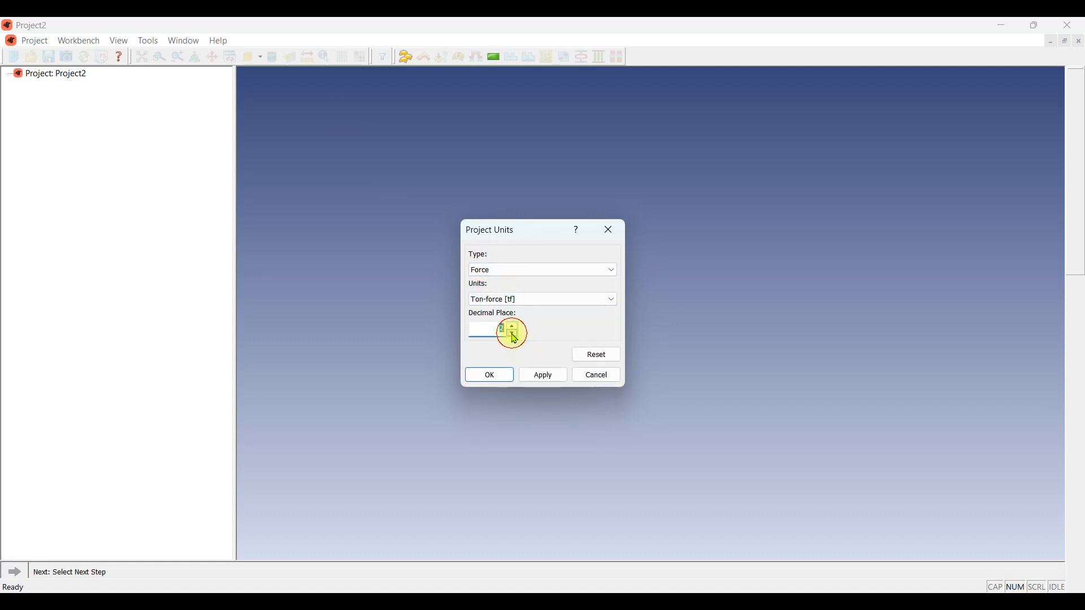
pyautogui.click(510, 376)
# Set the project currency, United States Dollar, to two decimal places
pyautogui.click(149, 41)
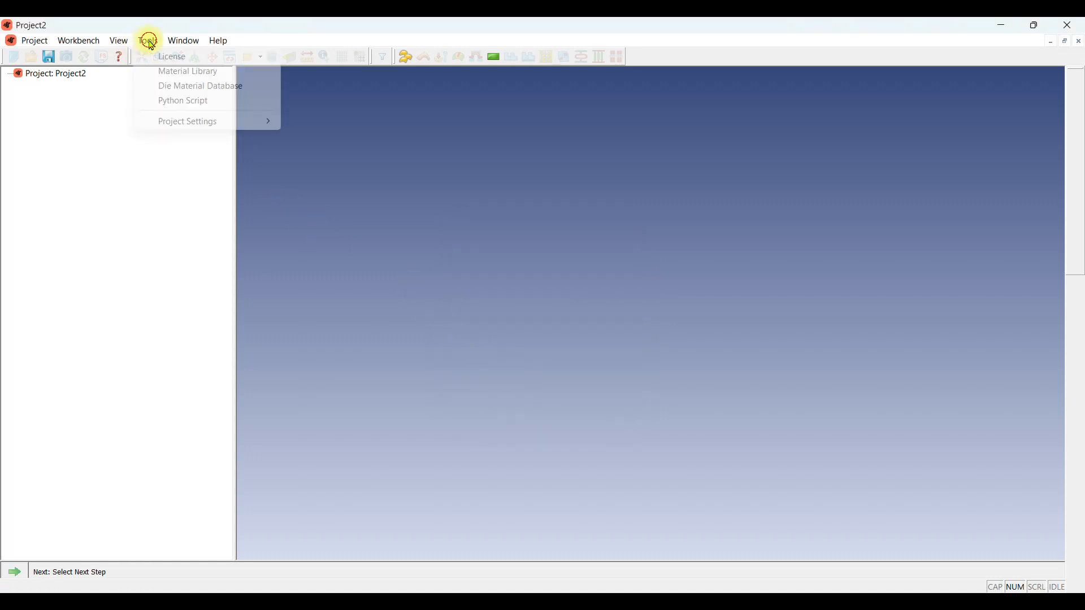
pyautogui.moveTo(199, 121)
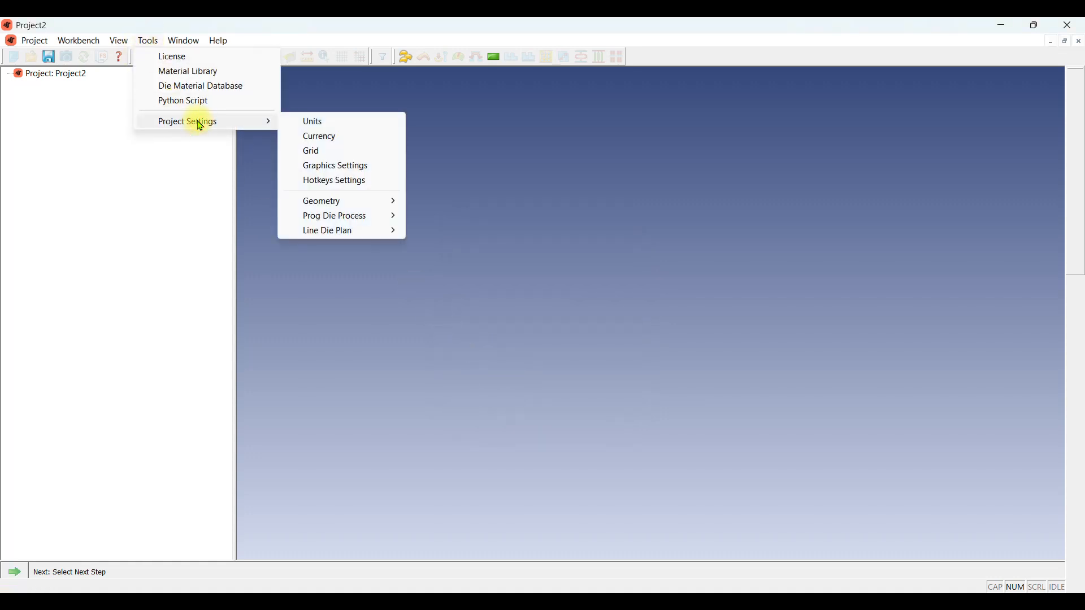
pyautogui.click(368, 136)
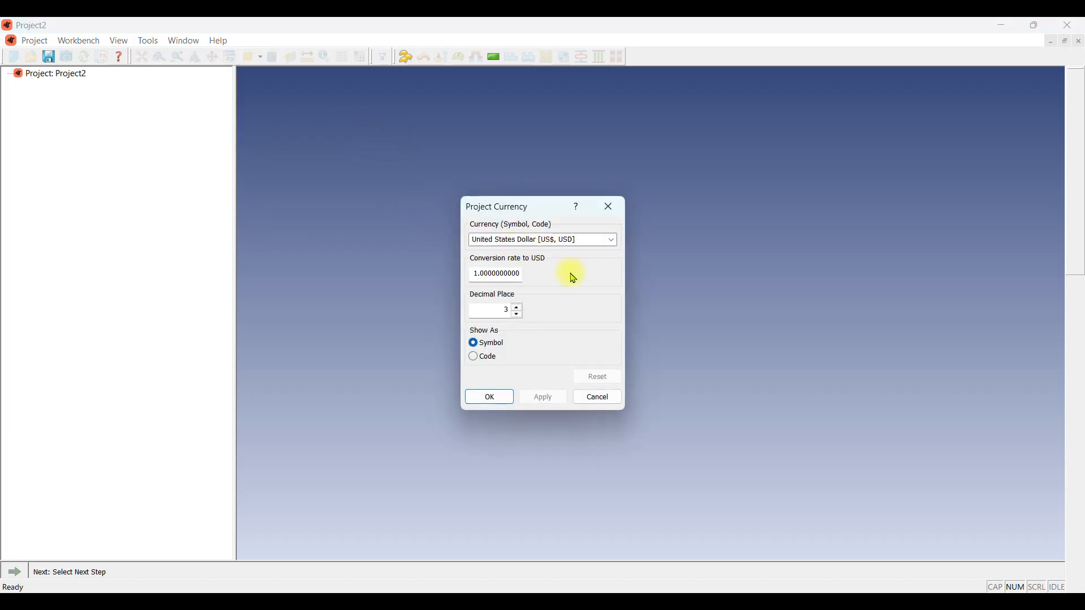
pyautogui.click(519, 315)
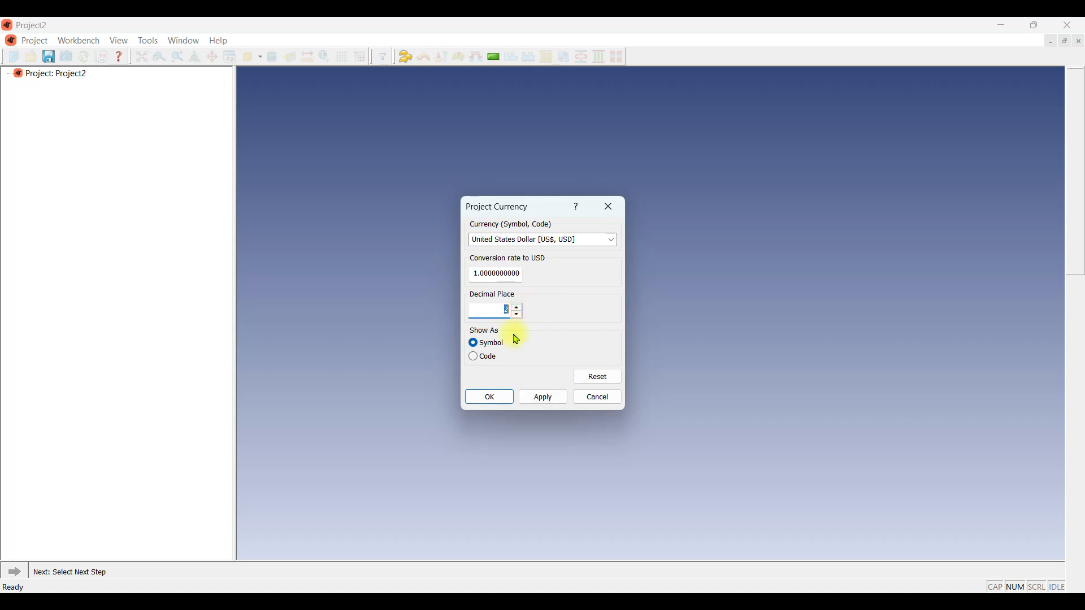
pyautogui.click(499, 396)
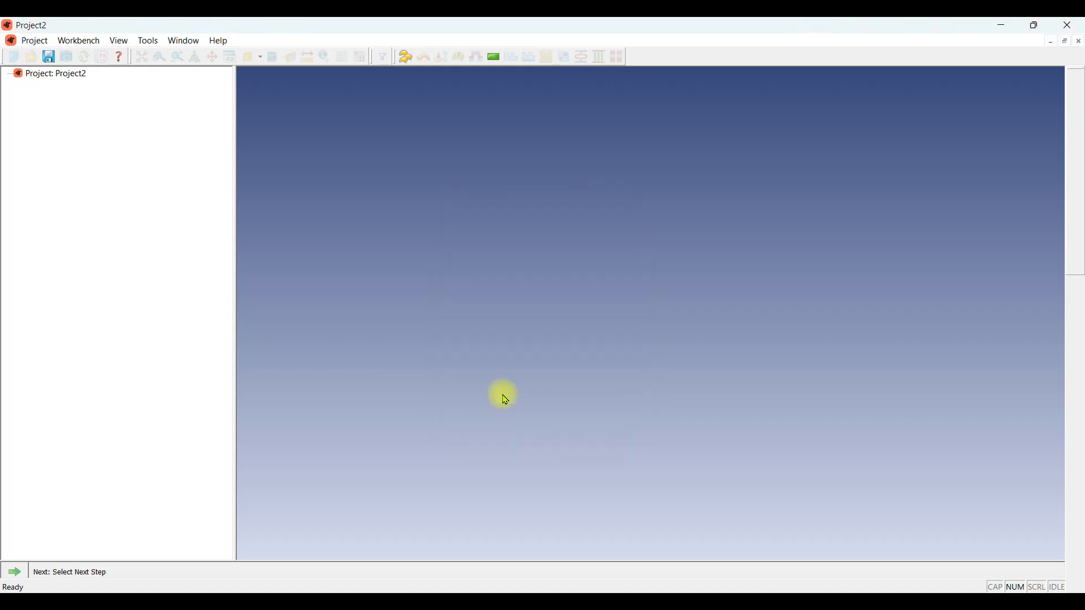
# Start the Geometry workbench and import DrawnRail-Part.igs from the FTI geo folder
pyautogui.click(15, 573)
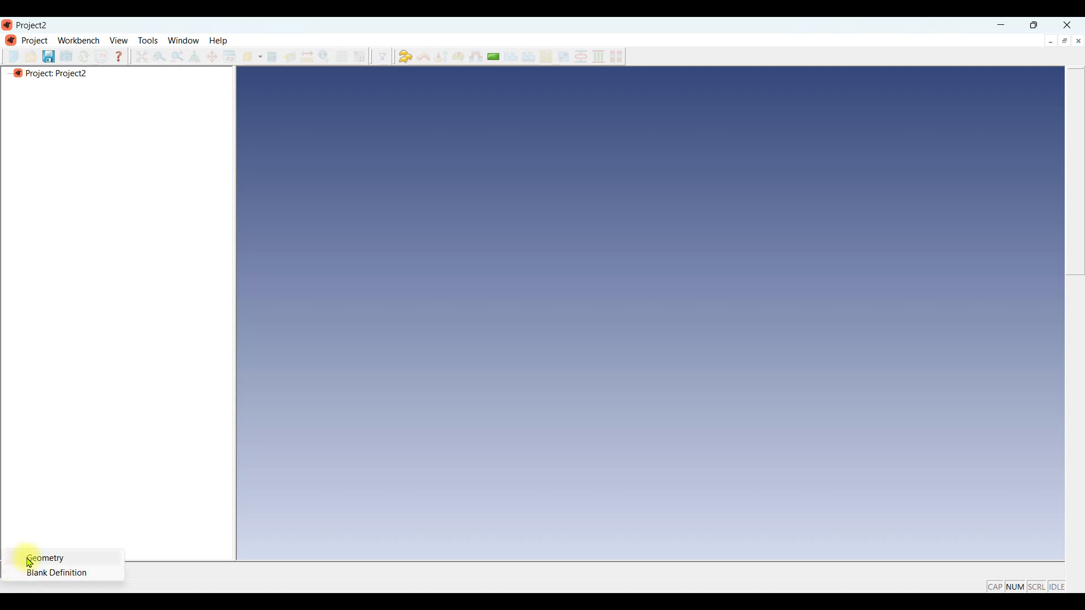
pyautogui.click(45, 559)
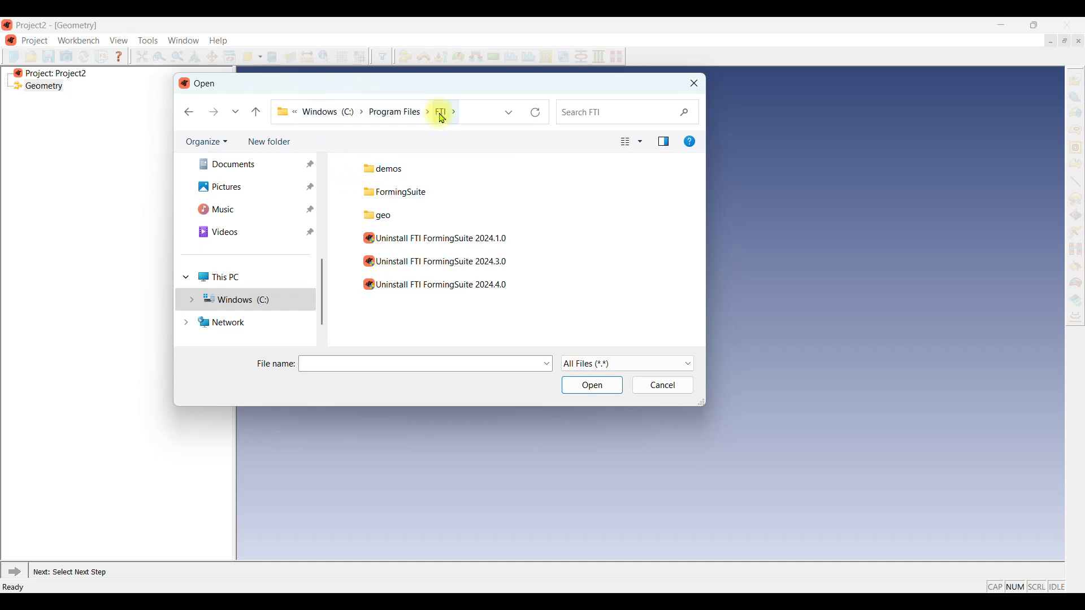
pyautogui.doubleClick(397, 221)
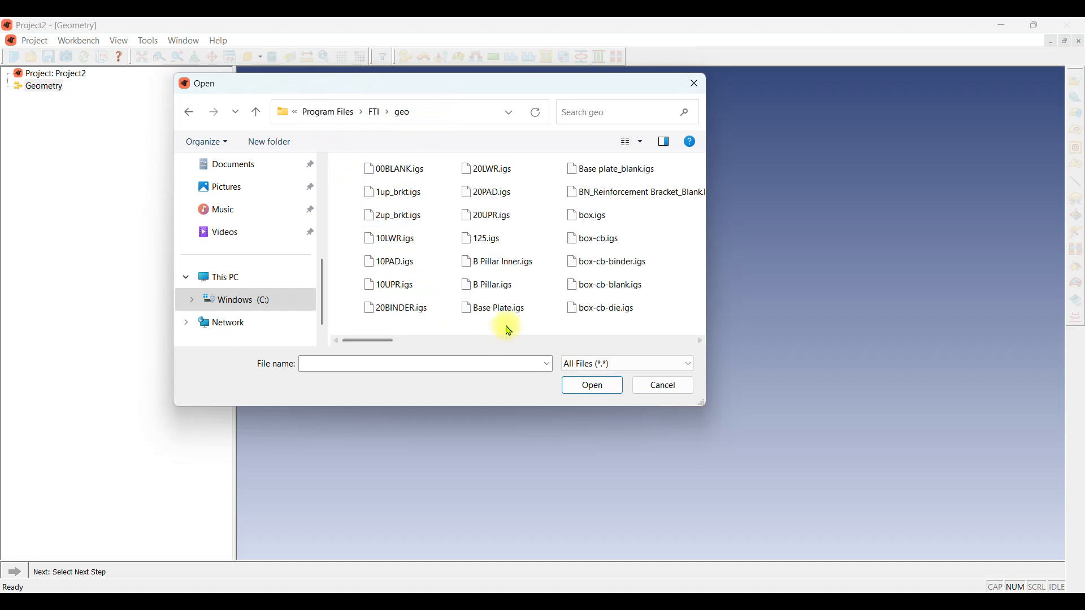
pyautogui.scroll(-3, 510, 330)
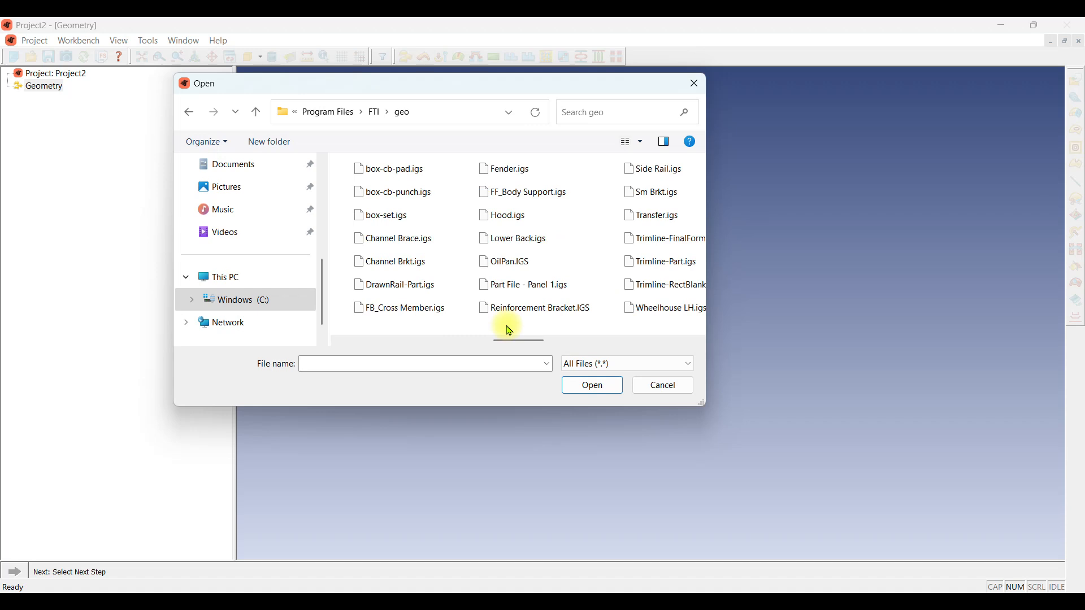
pyautogui.scroll(-1, 510, 331)
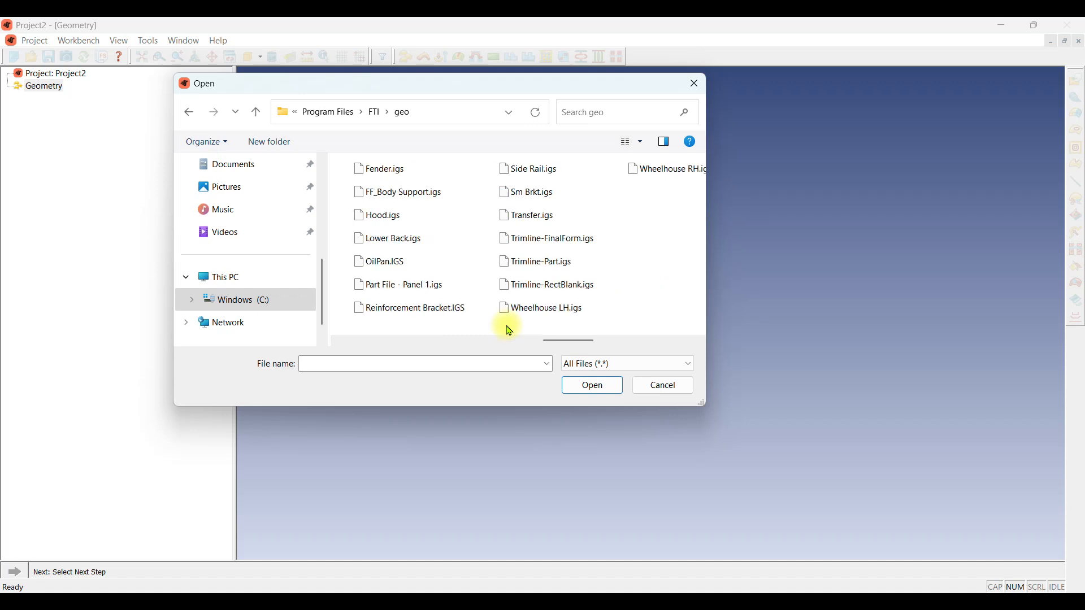
pyautogui.scroll(1, 510, 330)
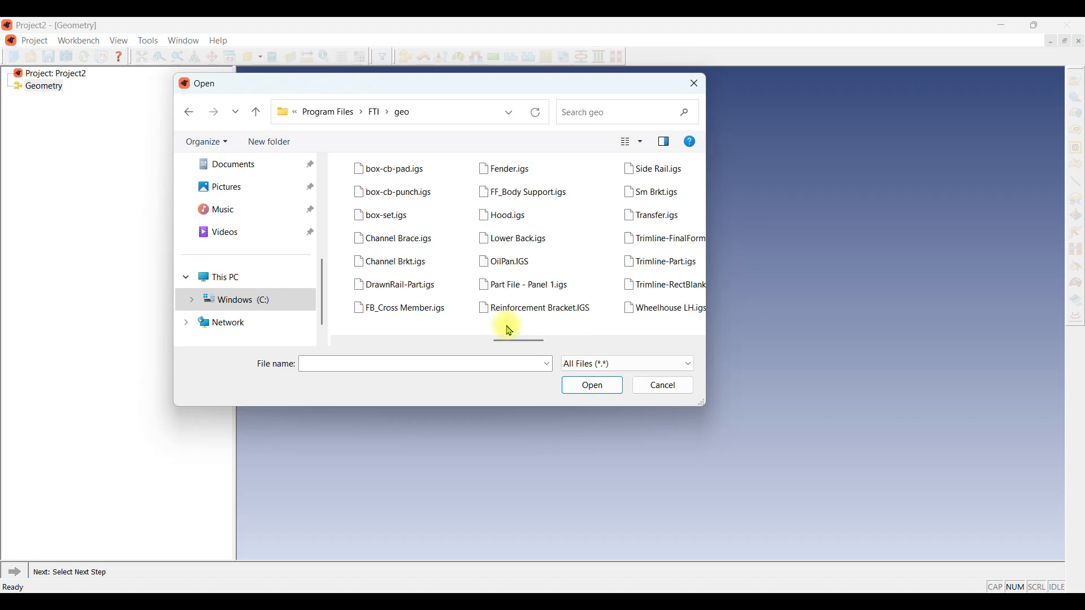
pyautogui.click(401, 285)
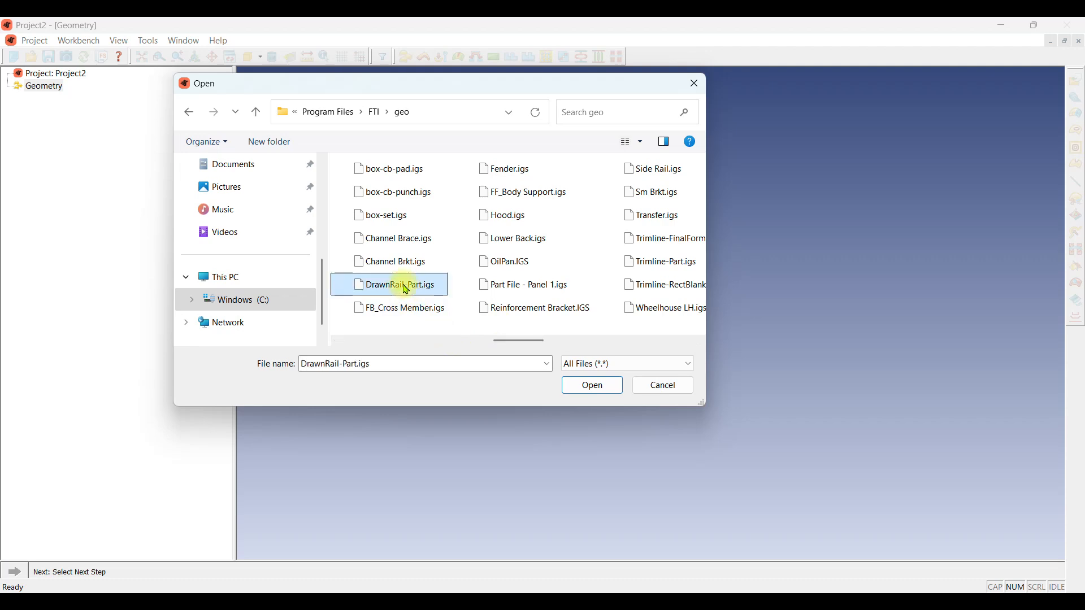
pyautogui.click(586, 389)
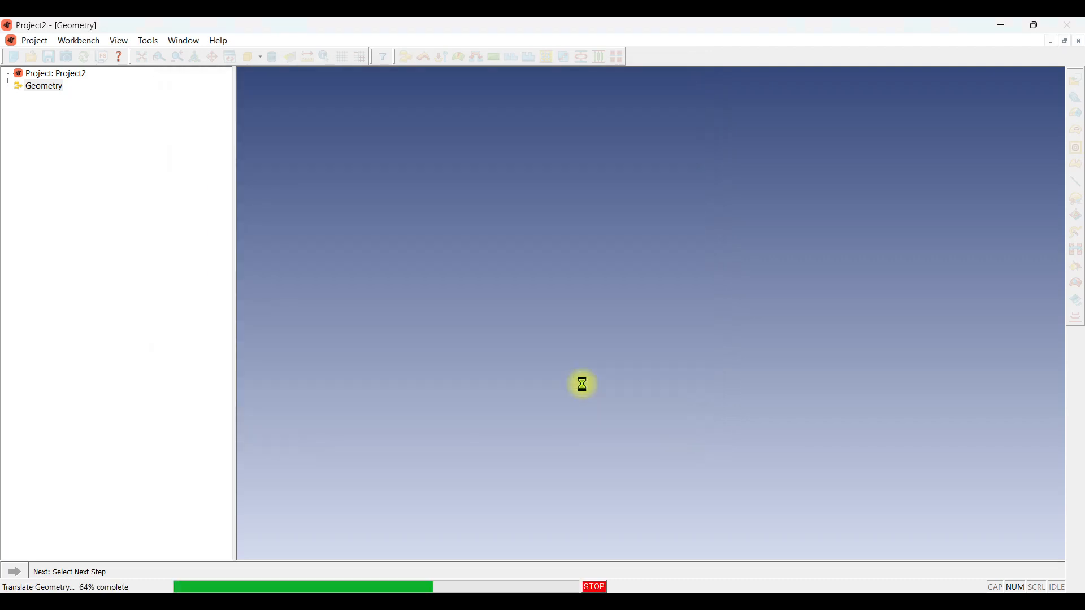
# Define the rail part's material as HSLA 300 with a thickness of 1 mm
pyautogui.moveTo(674, 342); pyautogui.dragTo(642, 272, button='middle')
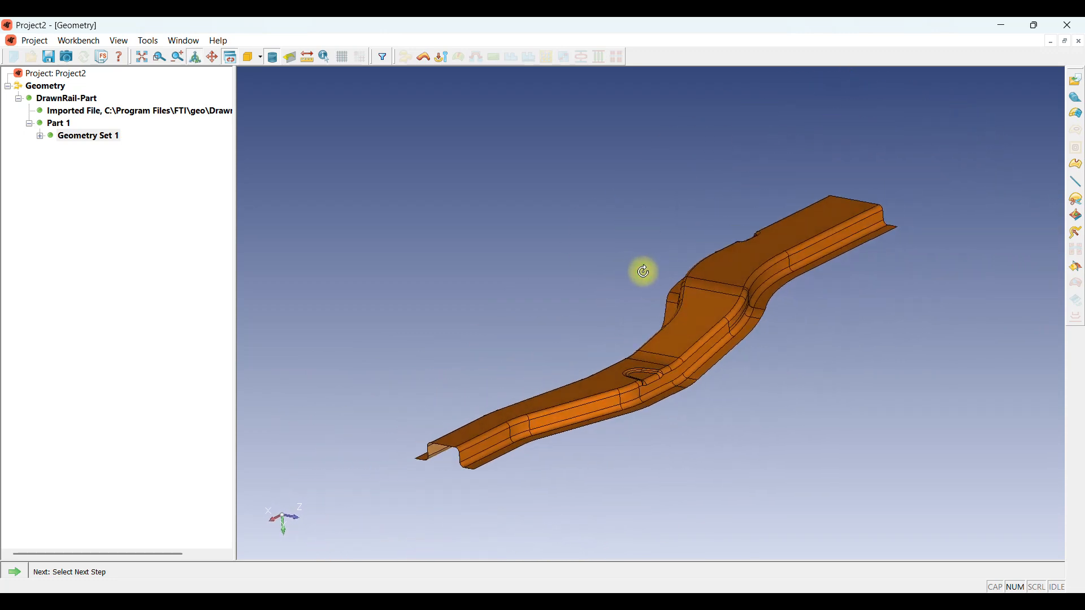
pyautogui.click(20, 570)
pyautogui.click(45, 544)
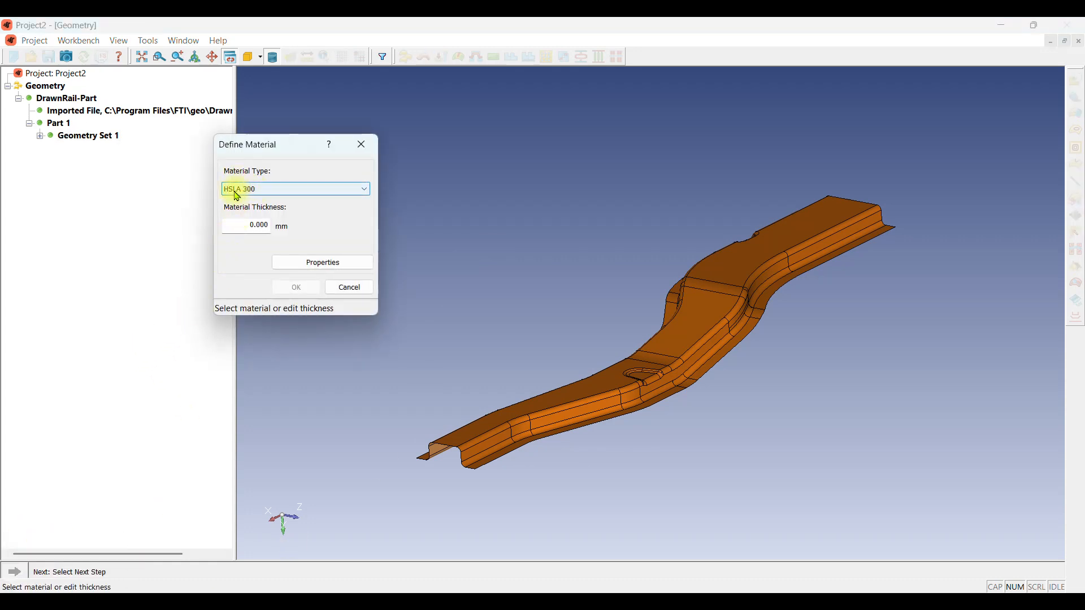
pyautogui.doubleClick(249, 225)
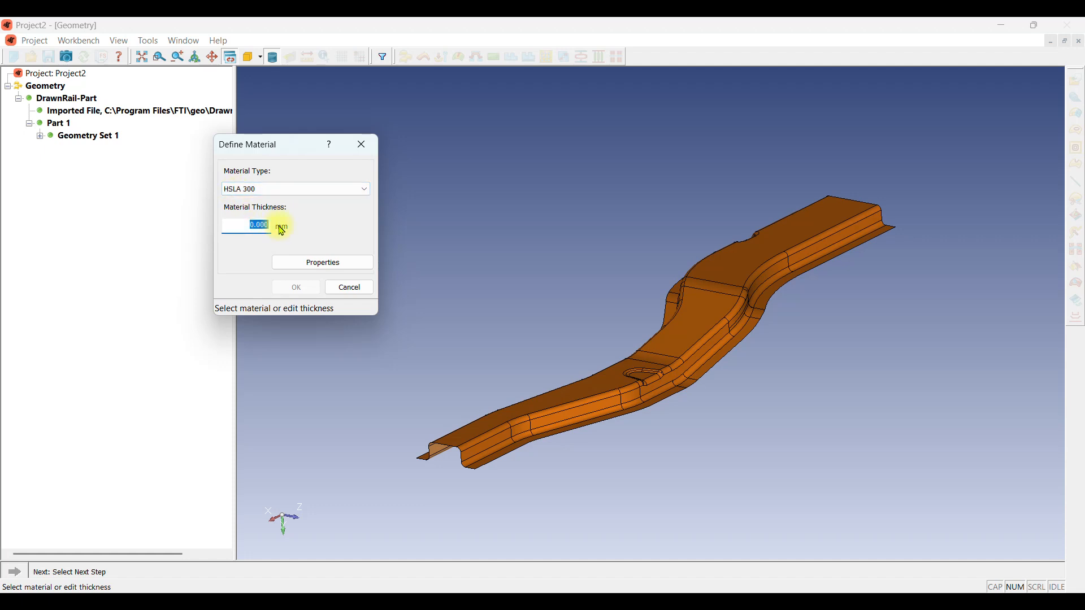
# Set the material's fixed base cost to 10 US$/kg, scrap value 2, extra material cost 1 and consumables 0.5 US$/blank, and accept the definition
pyautogui.click(329, 267)
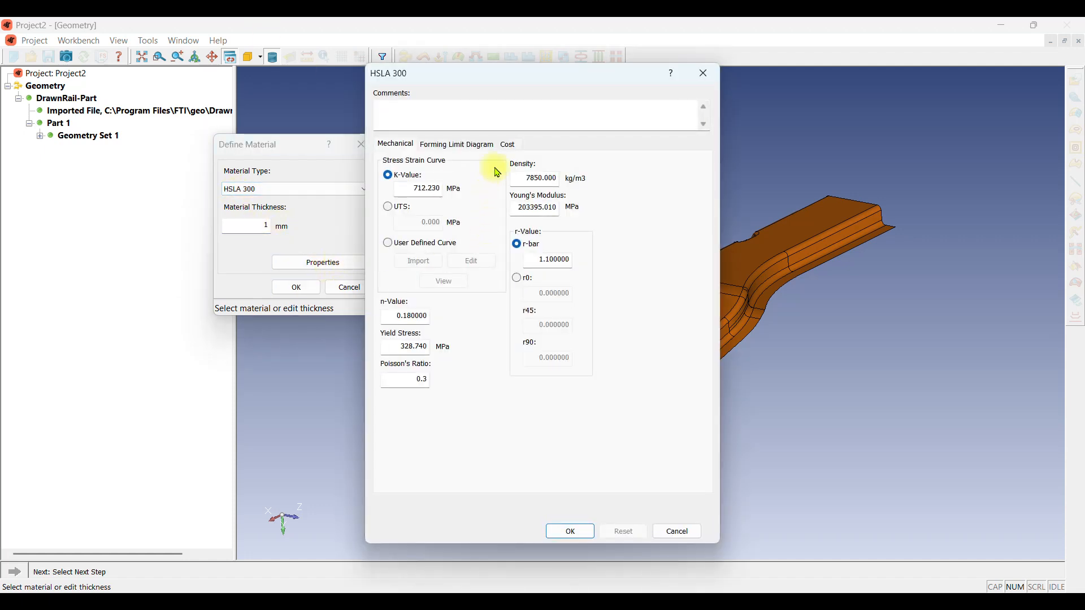
pyautogui.click(512, 144)
pyautogui.doubleClick(444, 194)
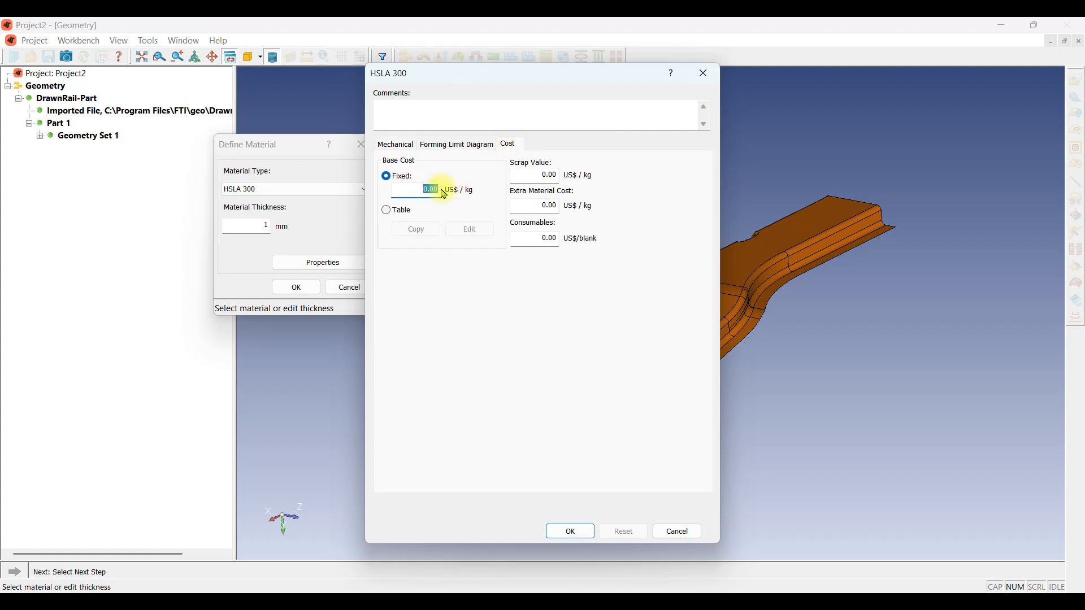
pyautogui.doubleClick(537, 176)
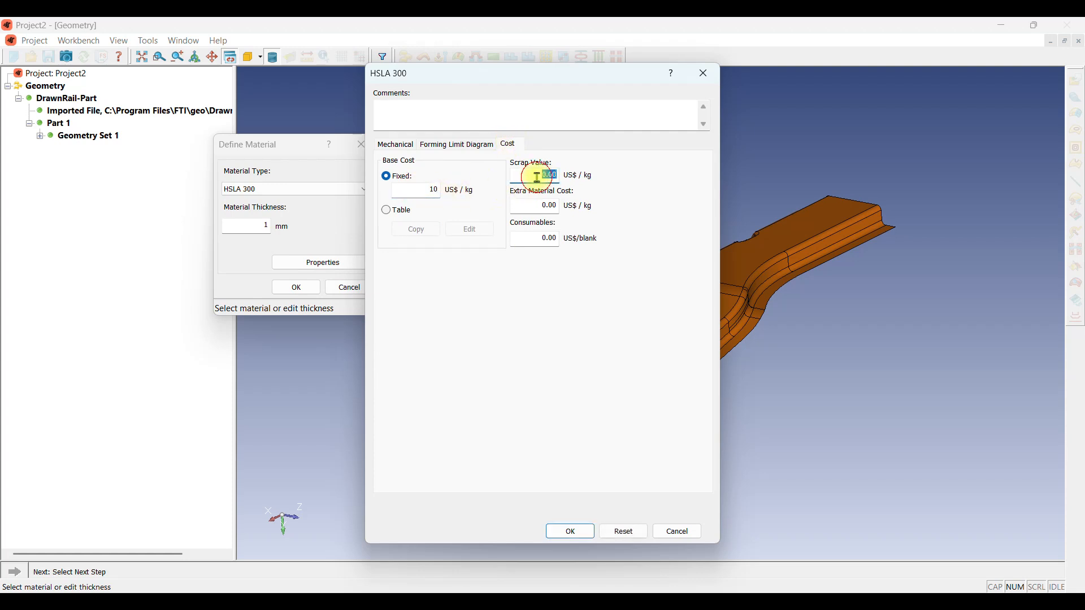
pyautogui.doubleClick(546, 204)
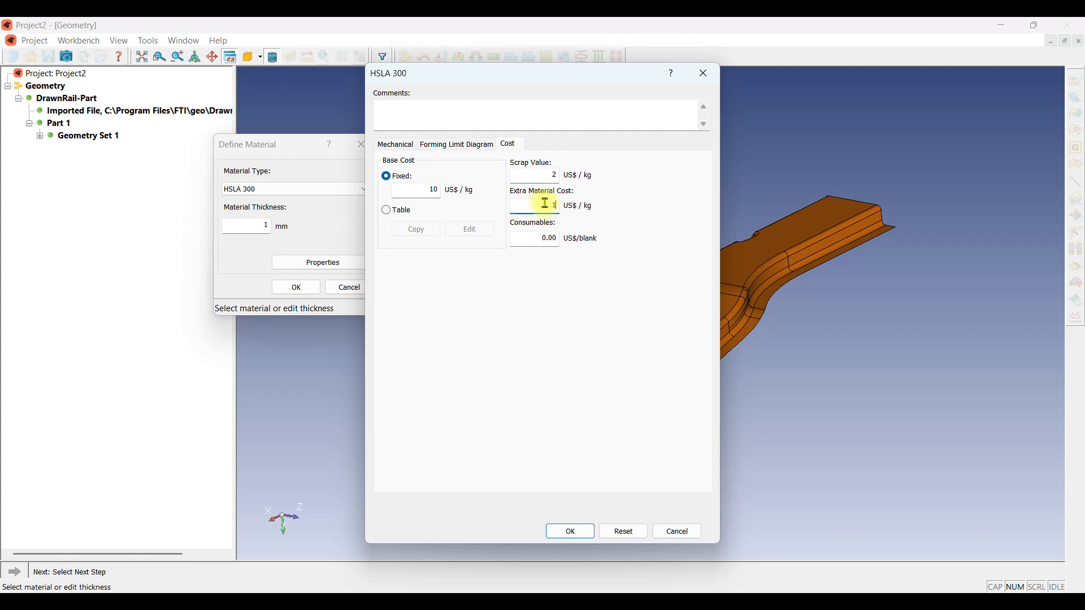
pyautogui.doubleClick(545, 238)
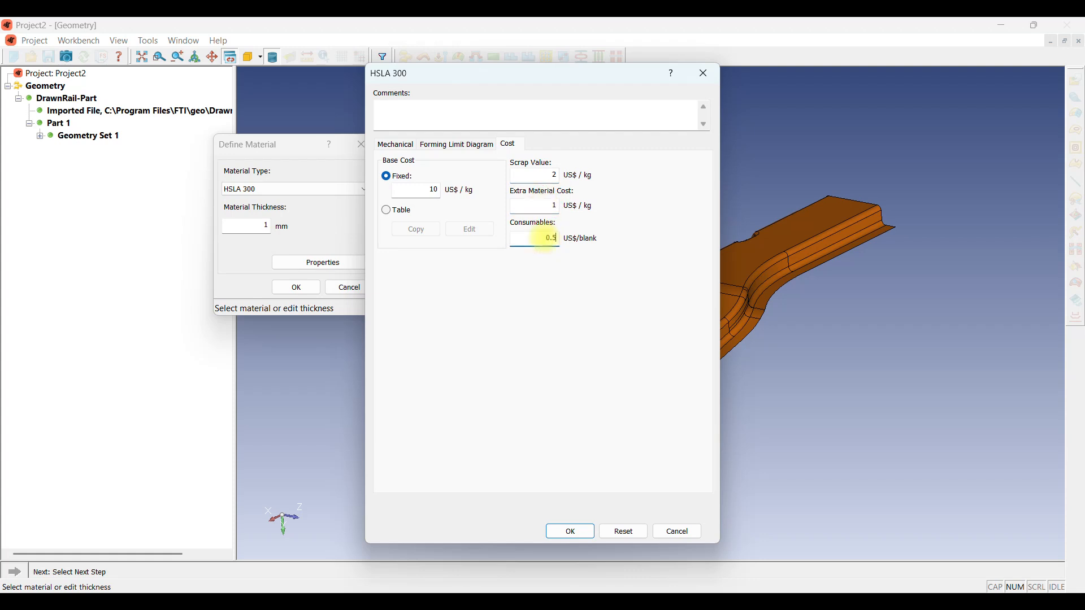
pyautogui.click(572, 532)
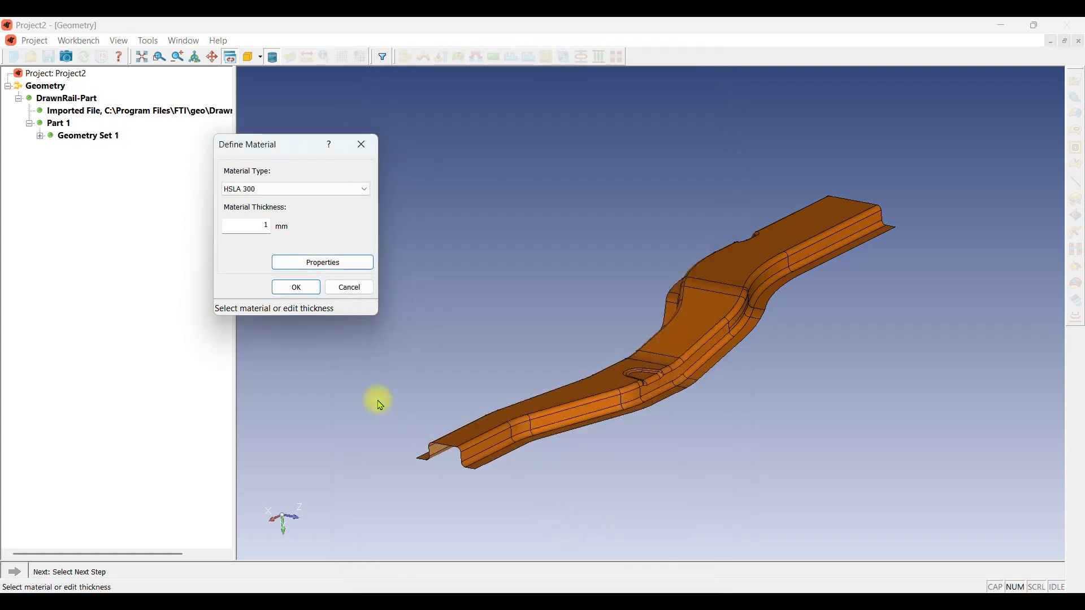
pyautogui.click(275, 289)
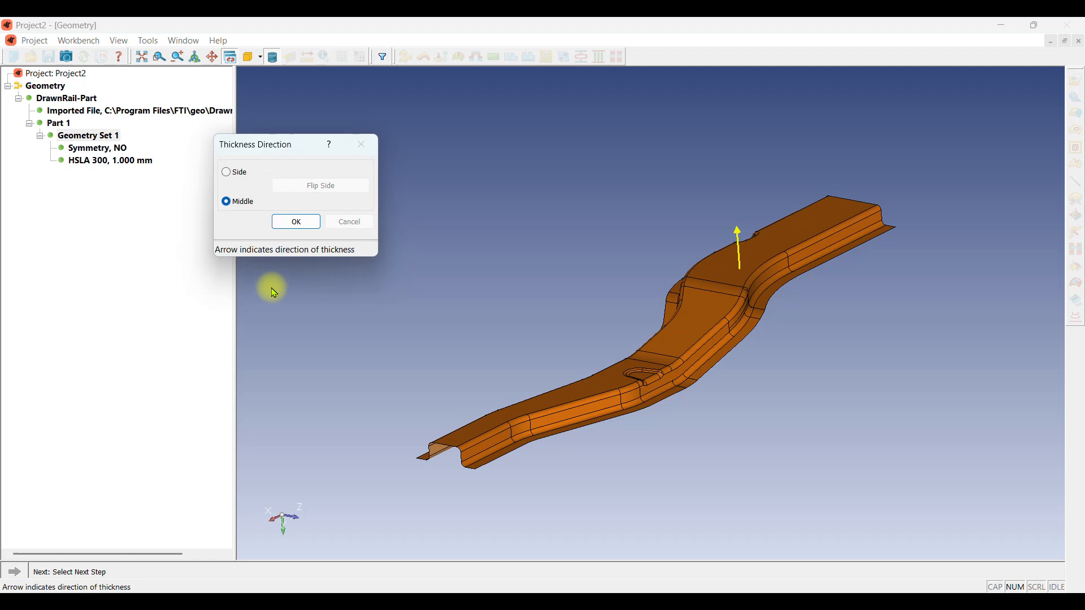
# Set the rail part's thickness direction to Middle and accept it
pyautogui.moveTo(603, 266); pyautogui.dragTo(659, 249, button='middle')
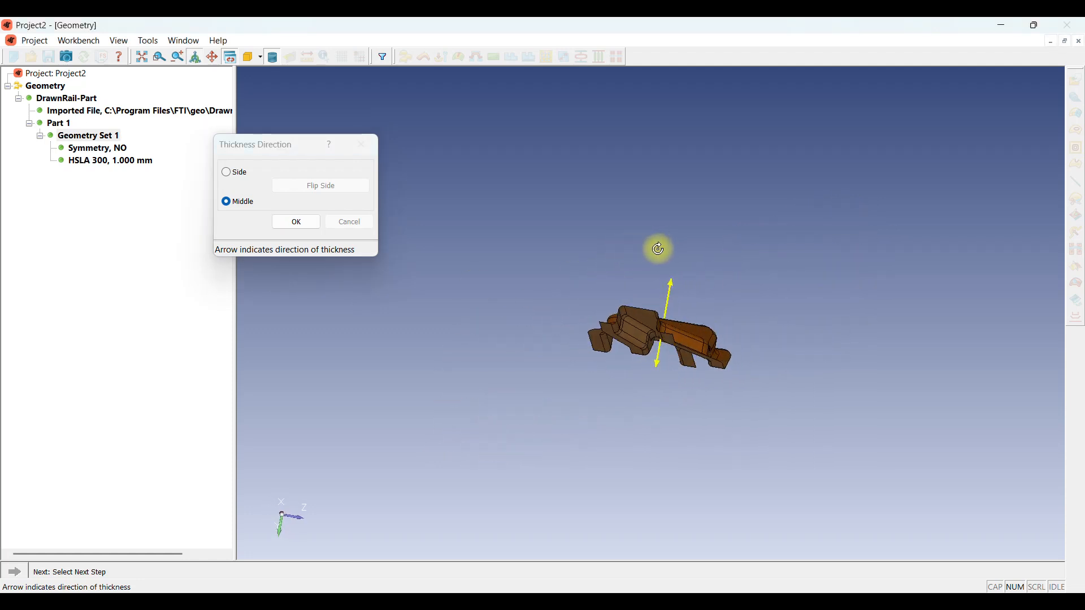
pyautogui.click(298, 225)
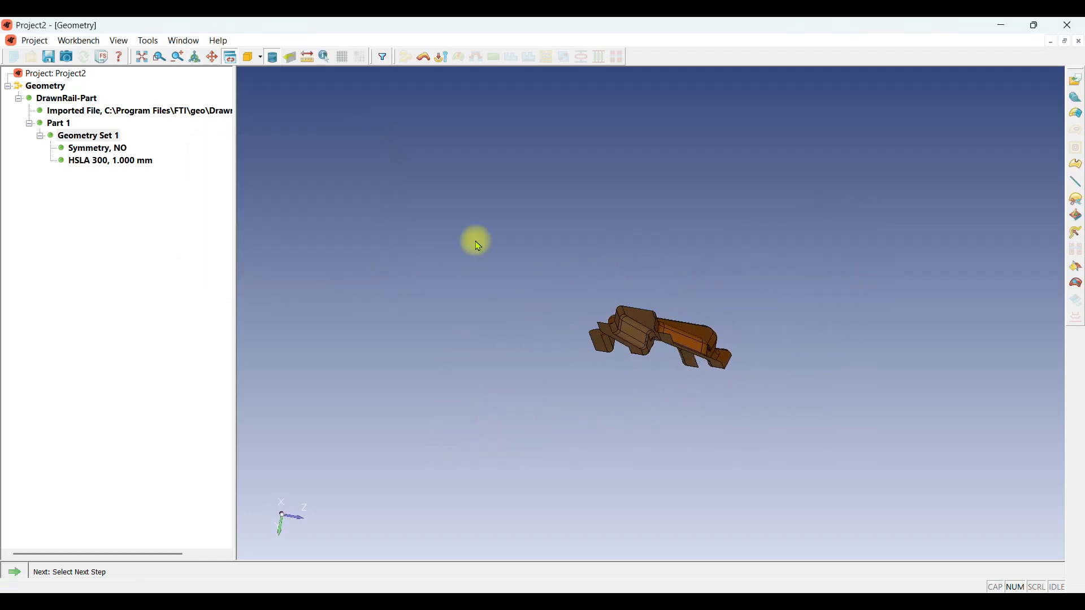
pyautogui.moveTo(477, 245)
pyautogui.mouseDown(button='middle')
pyautogui.moveTo(490, 249)
pyautogui.moveTo(475, 255)
pyautogui.mouseUp(button='middle')
pyautogui.moveTo(521, 225); pyautogui.dragTo(845, 207, button='middle')
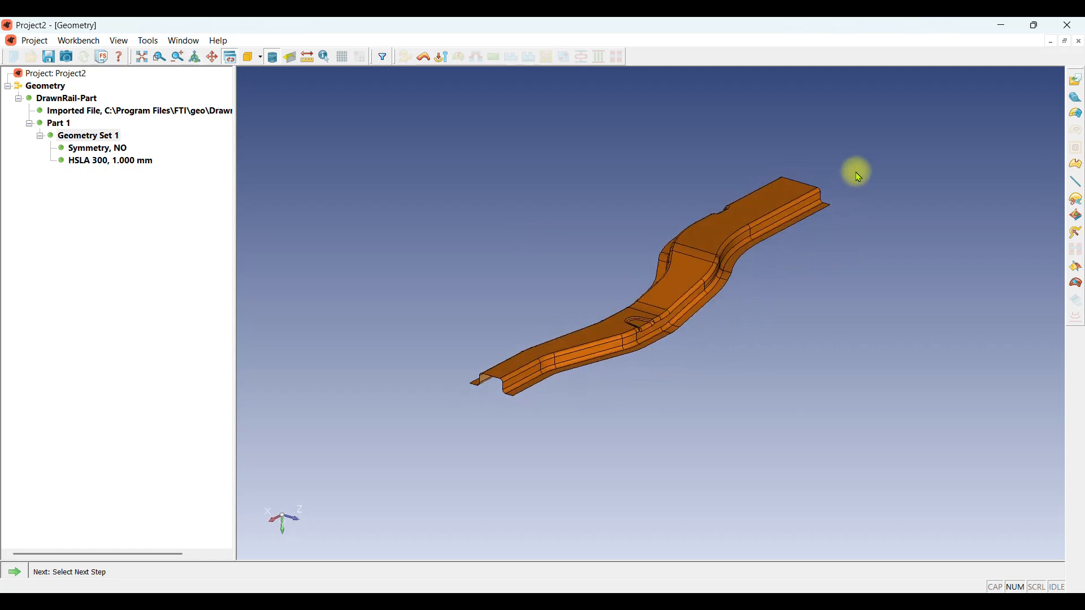
pyautogui.scroll(1, 857, 163)
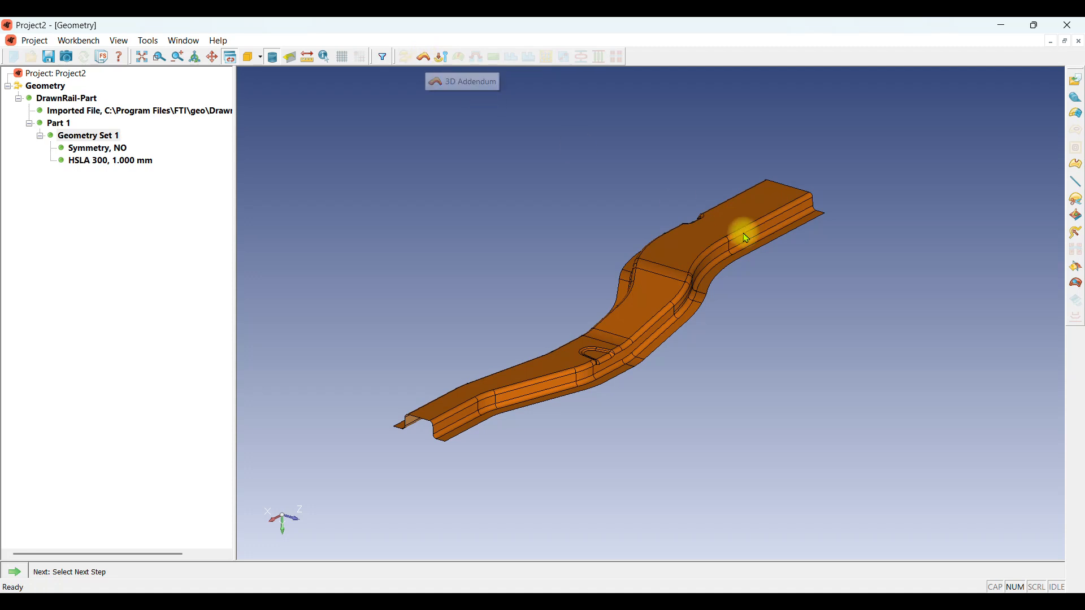
# Start a direction vector with the Normal to Picked Point option and pick a point on the rail's upper surface
pyautogui.click(1077, 241)
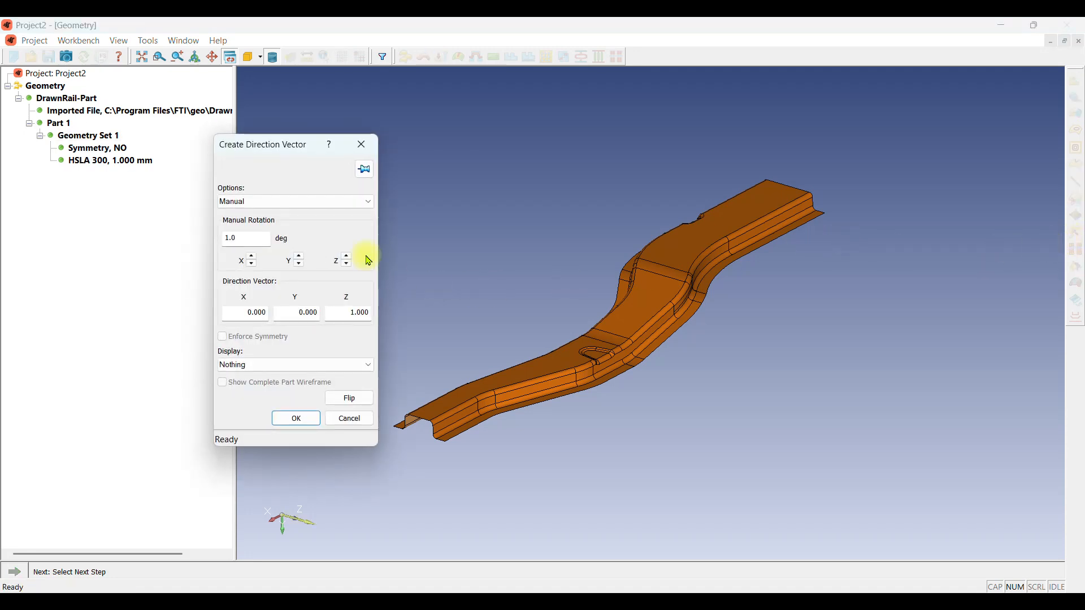
pyautogui.click(316, 203)
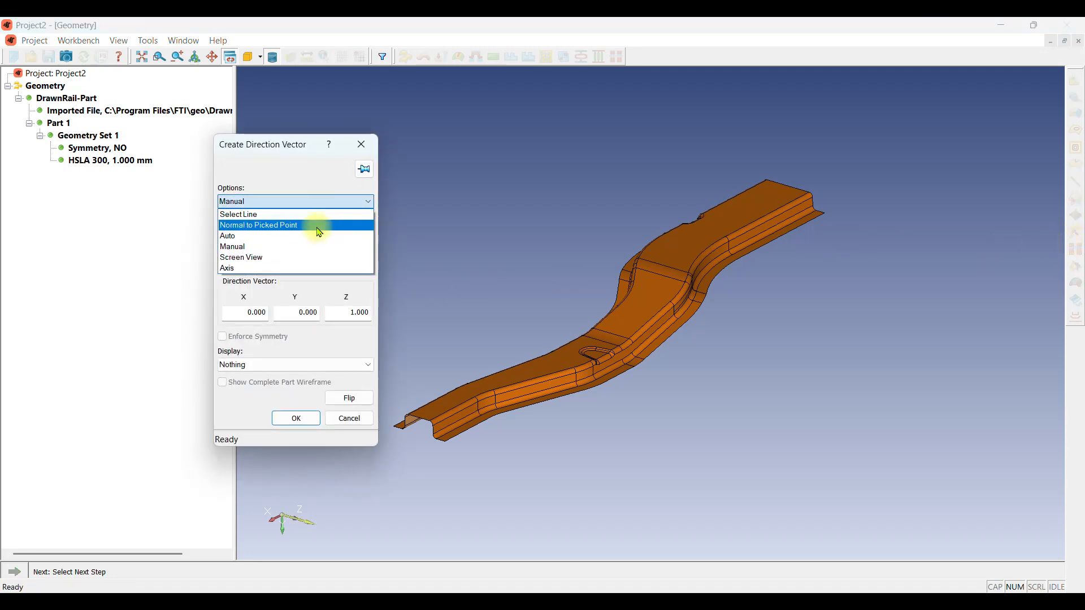
pyautogui.click(315, 225)
pyautogui.moveTo(618, 247); pyautogui.dragTo(585, 327)
pyautogui.scroll(3, 578, 314)
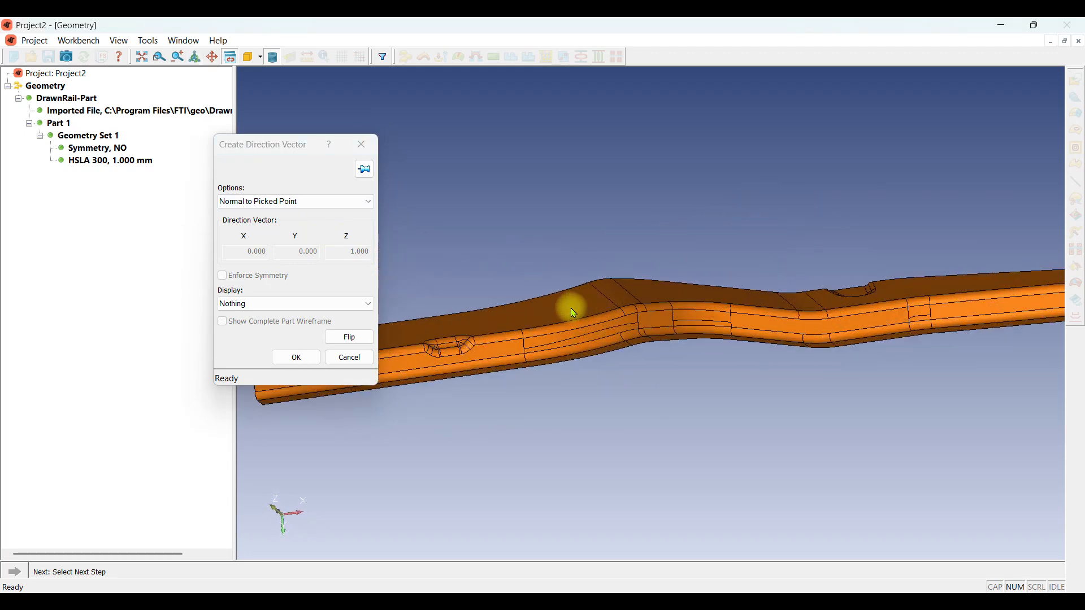
pyautogui.click(565, 308)
# Flip the direction vector to point upward from the rail, with components 0, -1, 0, and accept it
pyautogui.moveTo(562, 345); pyautogui.dragTo(650, 313, button='middle')
pyautogui.click(350, 337)
pyautogui.moveTo(516, 307); pyautogui.dragTo(676, 250, button='middle')
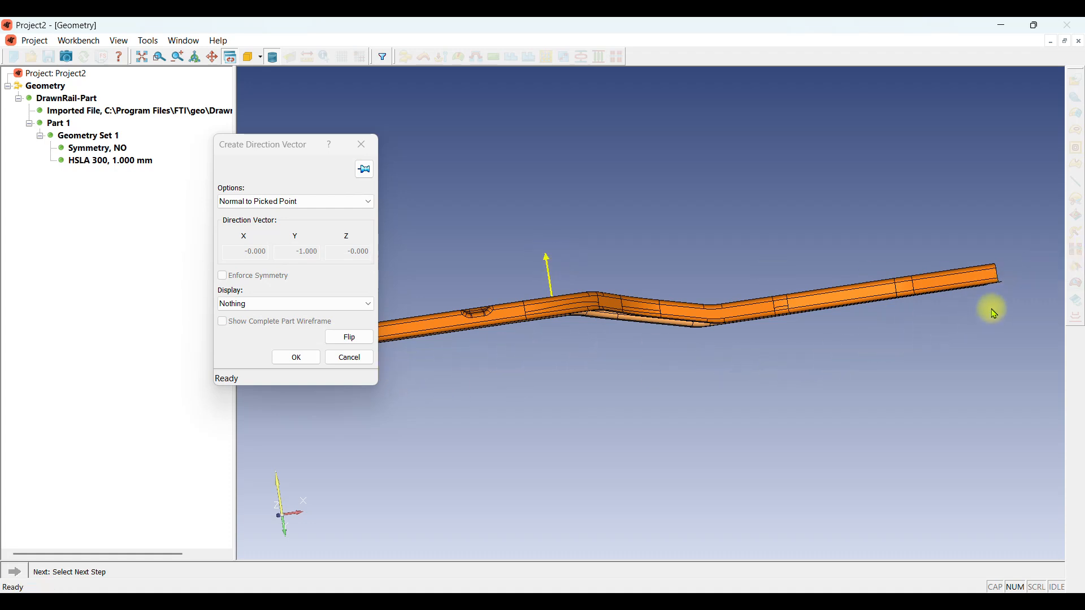
pyautogui.click(348, 338)
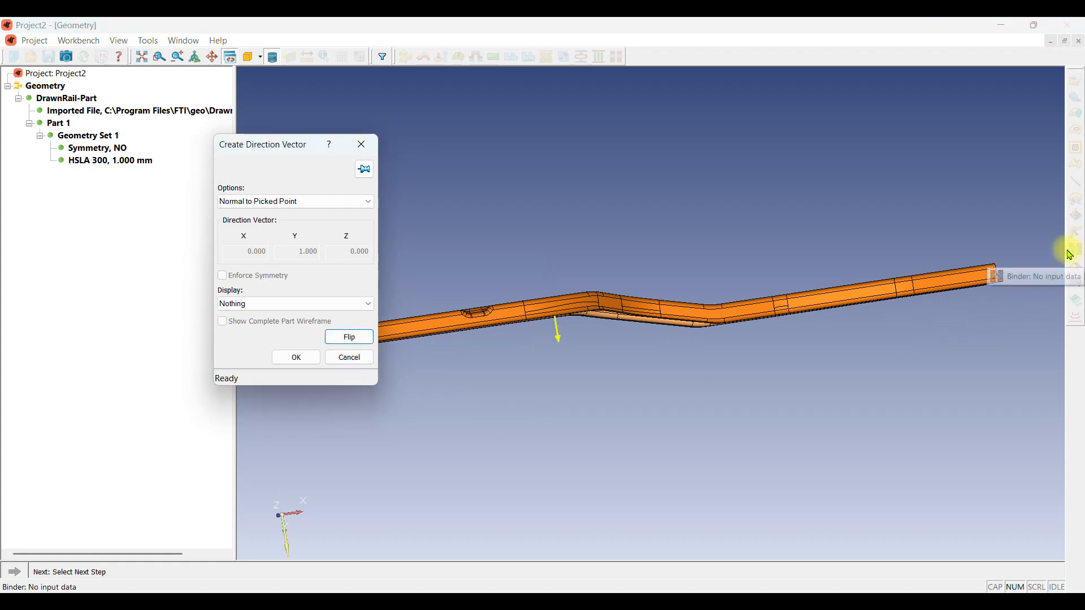
pyautogui.scroll(-2, 1055, 256)
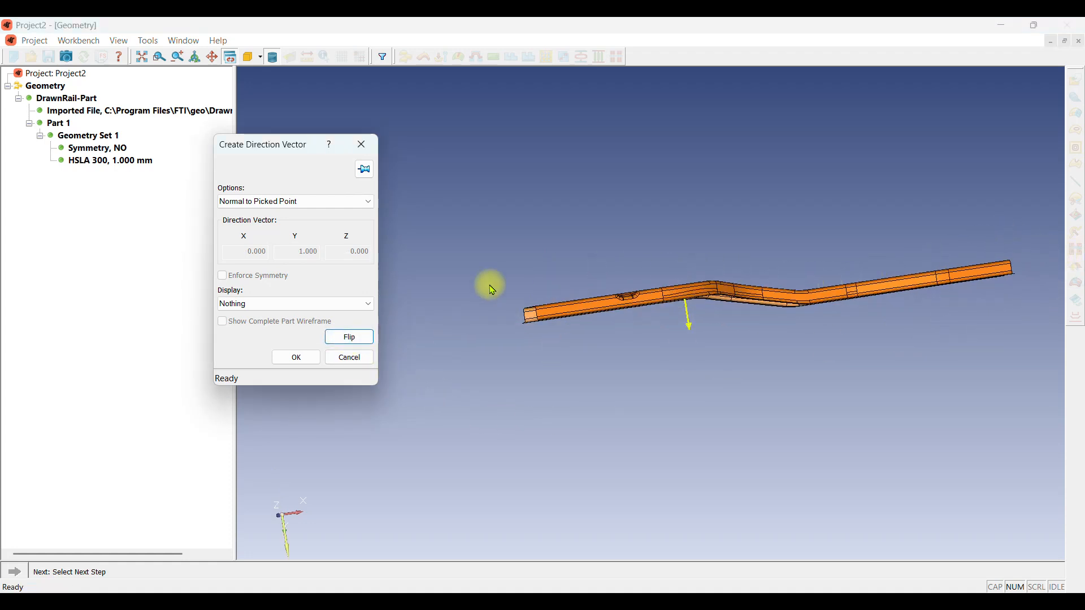
pyautogui.scroll(1, 662, 257)
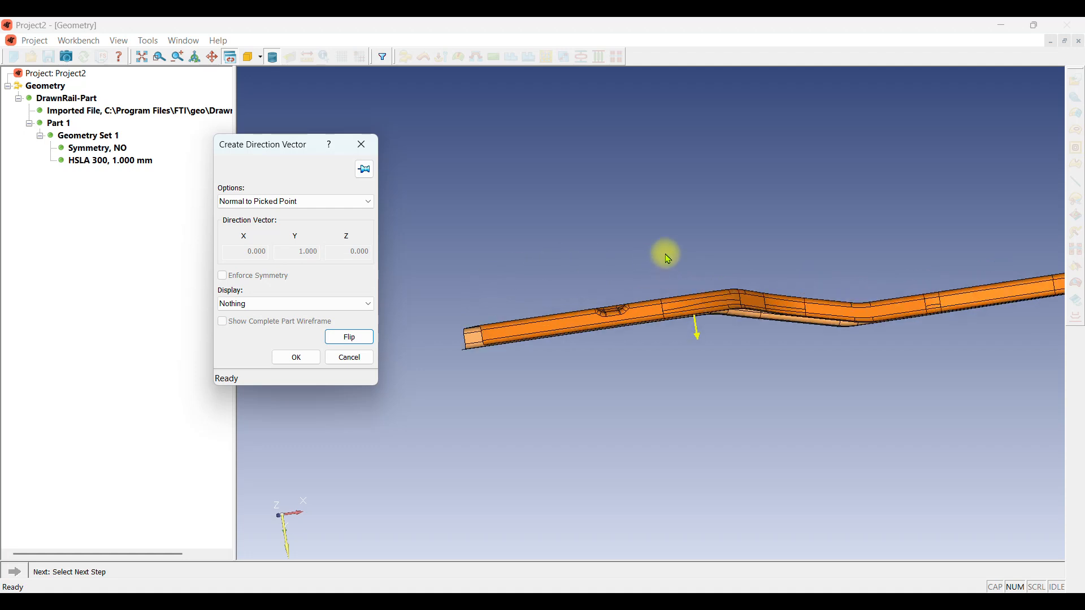
pyautogui.click(371, 338)
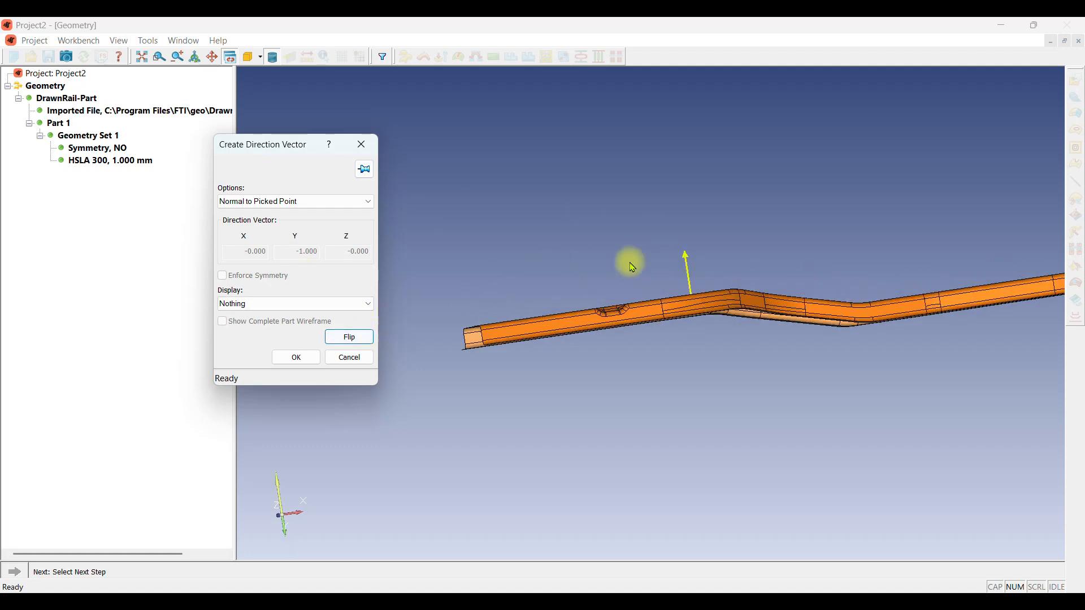
pyautogui.moveTo(630, 260); pyautogui.dragTo(771, 252, button='middle')
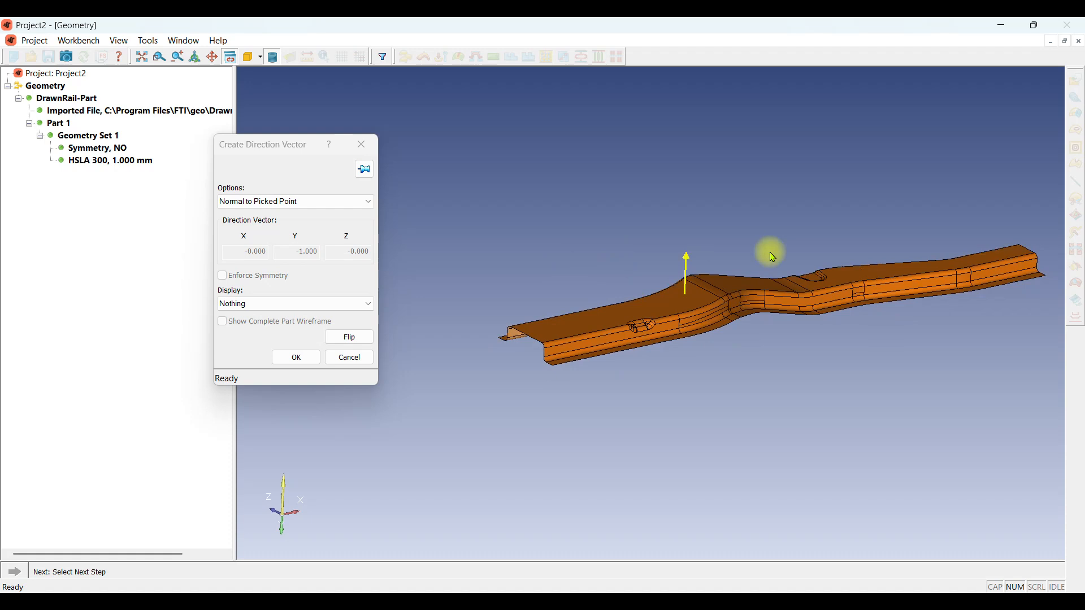
pyautogui.click(308, 358)
# Start a binder using Direction Vector 1 and view the rail in Punch Direction, Side B and Side A, ending on Side A
pyautogui.moveTo(460, 312); pyautogui.dragTo(671, 296, button='middle')
pyautogui.moveTo(737, 288); pyautogui.dragTo(625, 283, button='middle')
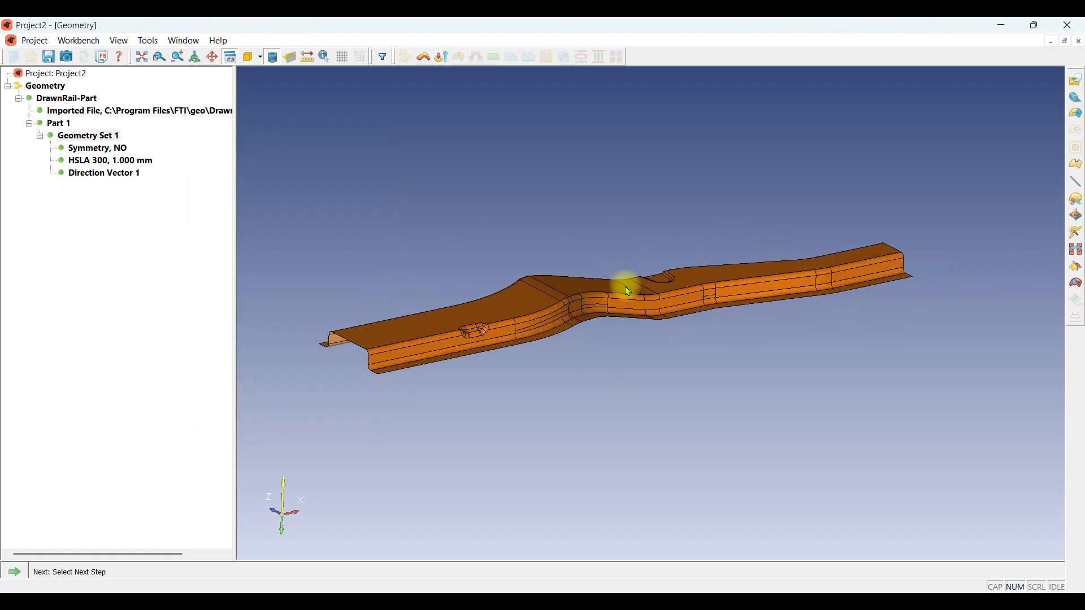
pyautogui.click(1078, 256)
pyautogui.click(1056, 267)
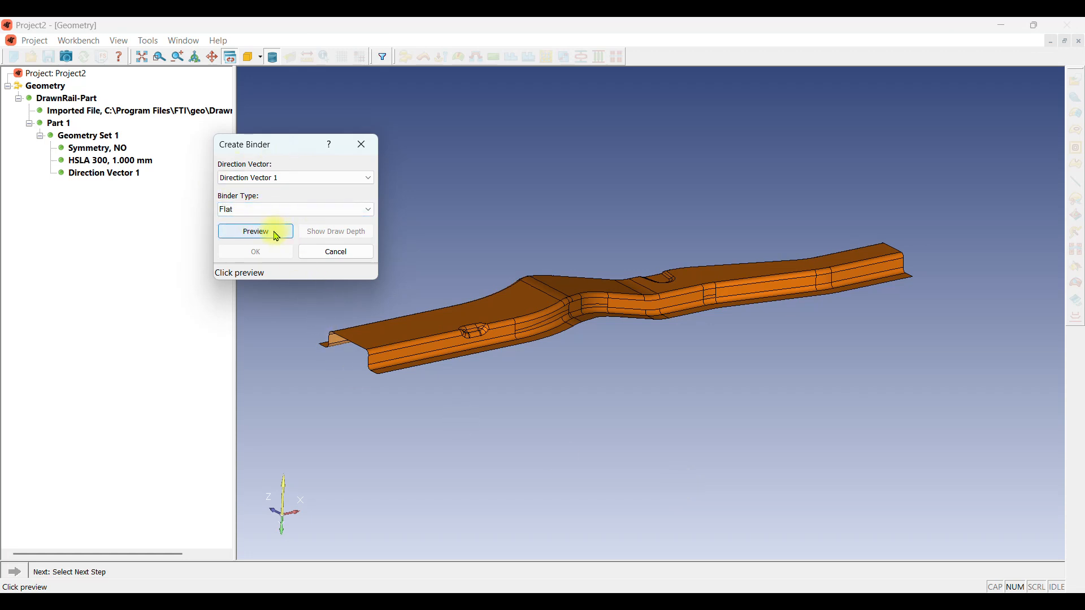
pyautogui.click(262, 57)
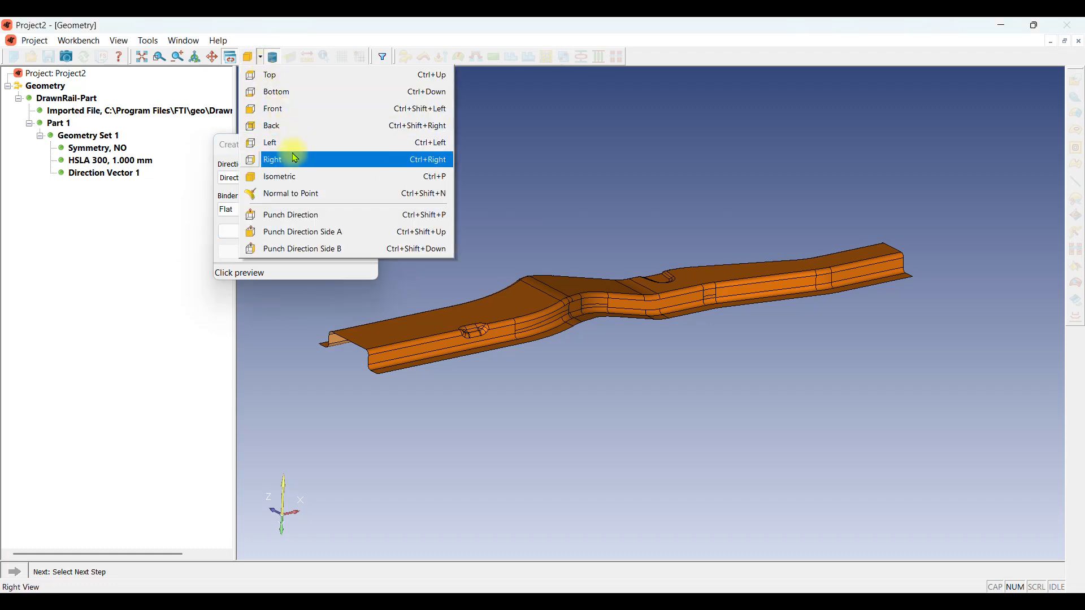
pyautogui.click(342, 215)
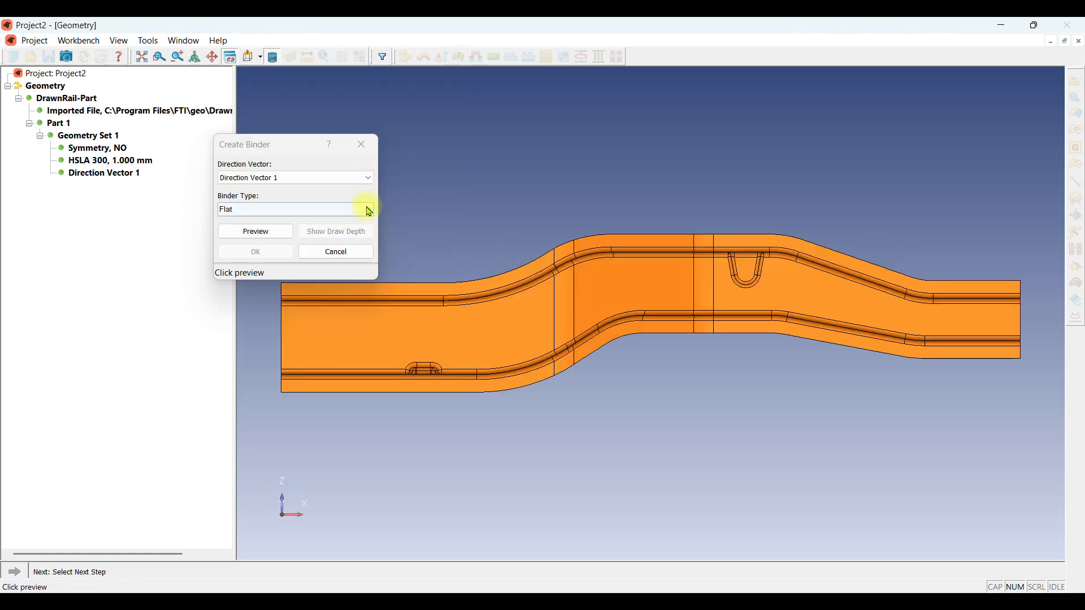
pyautogui.click(261, 57)
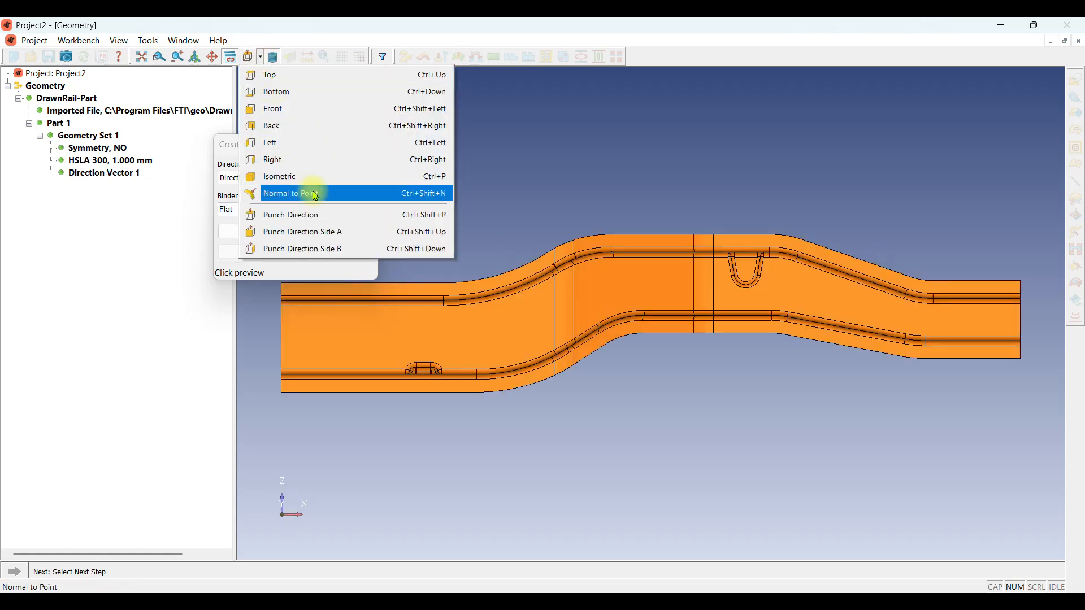
pyautogui.click(331, 231)
pyautogui.click(260, 57)
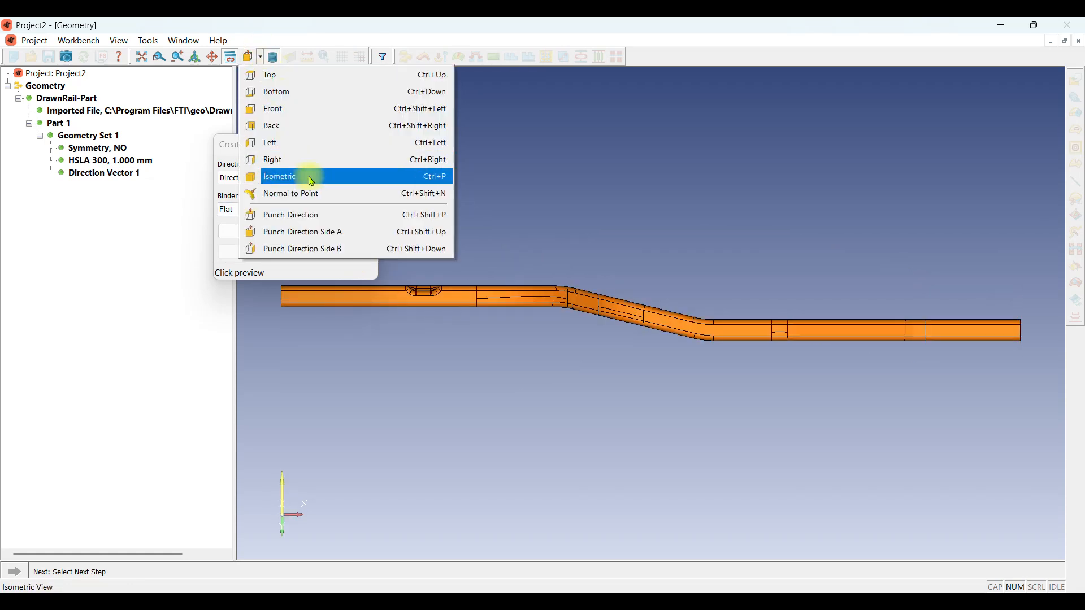
pyautogui.click(332, 252)
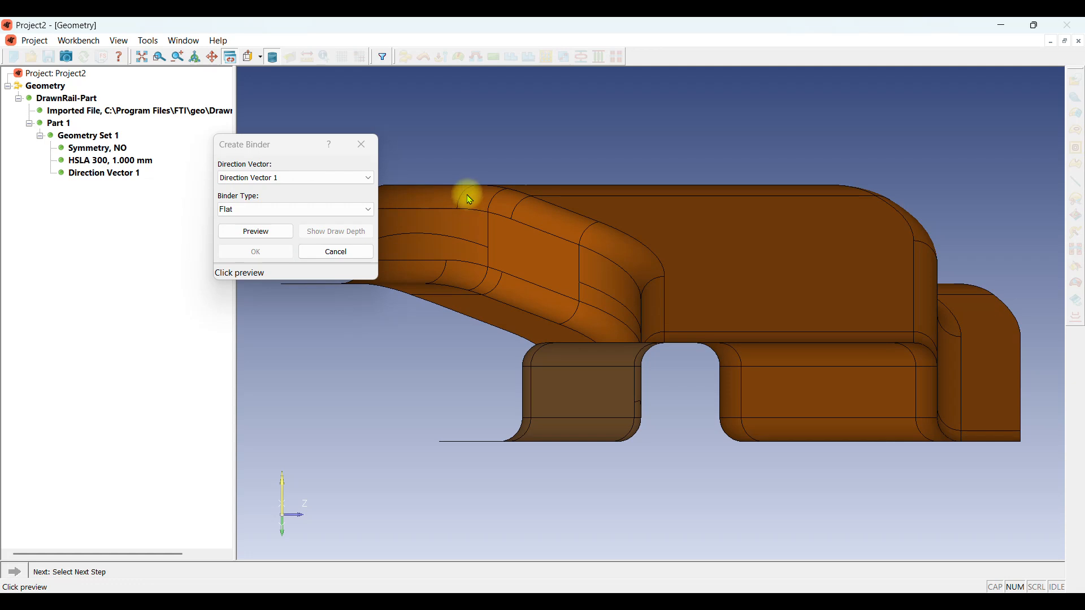
pyautogui.click(263, 57)
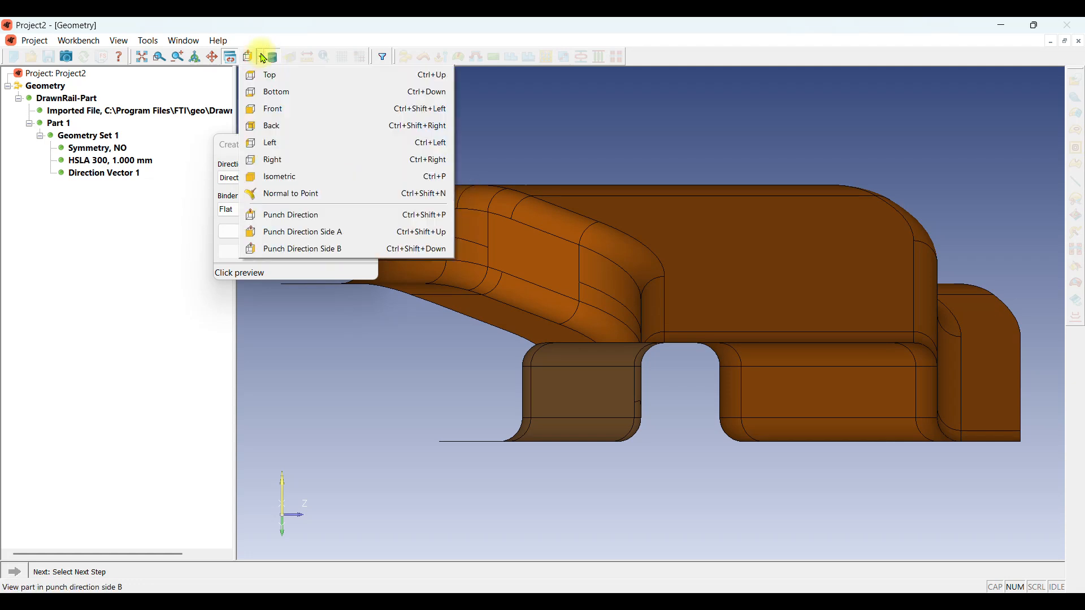
pyautogui.click(308, 231)
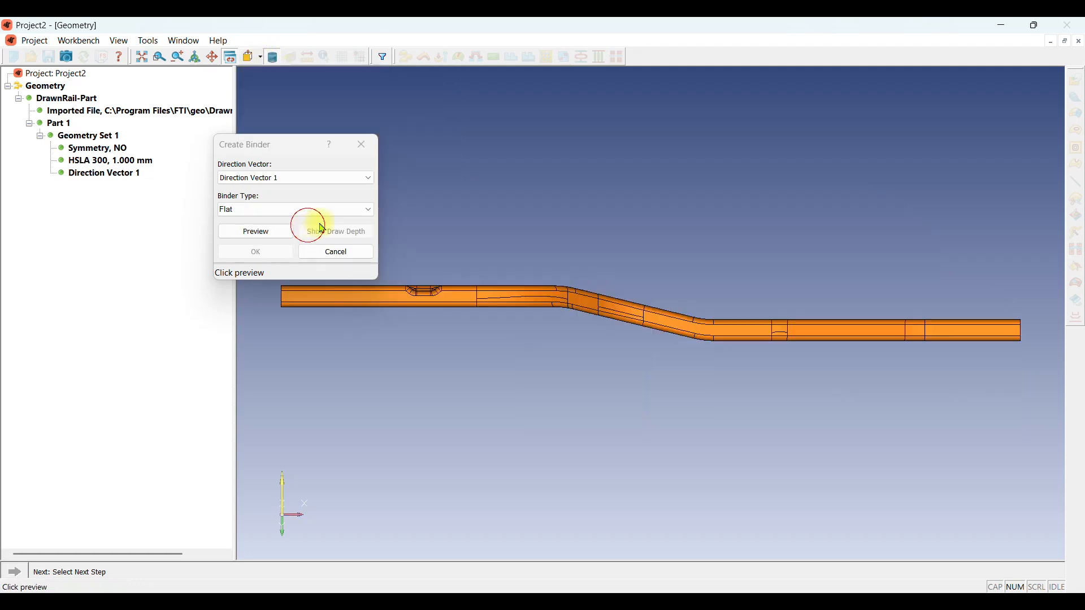
# Preview a Flat binder beneath the rail and inspect it at an angle and from Punch Direction Side A
pyautogui.moveTo(295, 144); pyautogui.dragTo(224, 150)
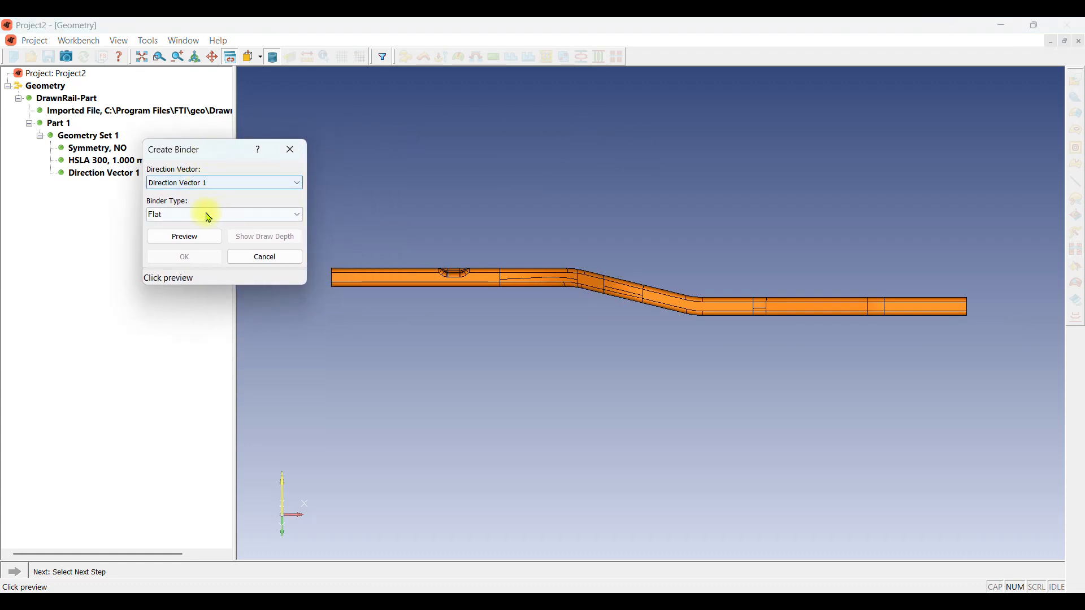
pyautogui.click(167, 215)
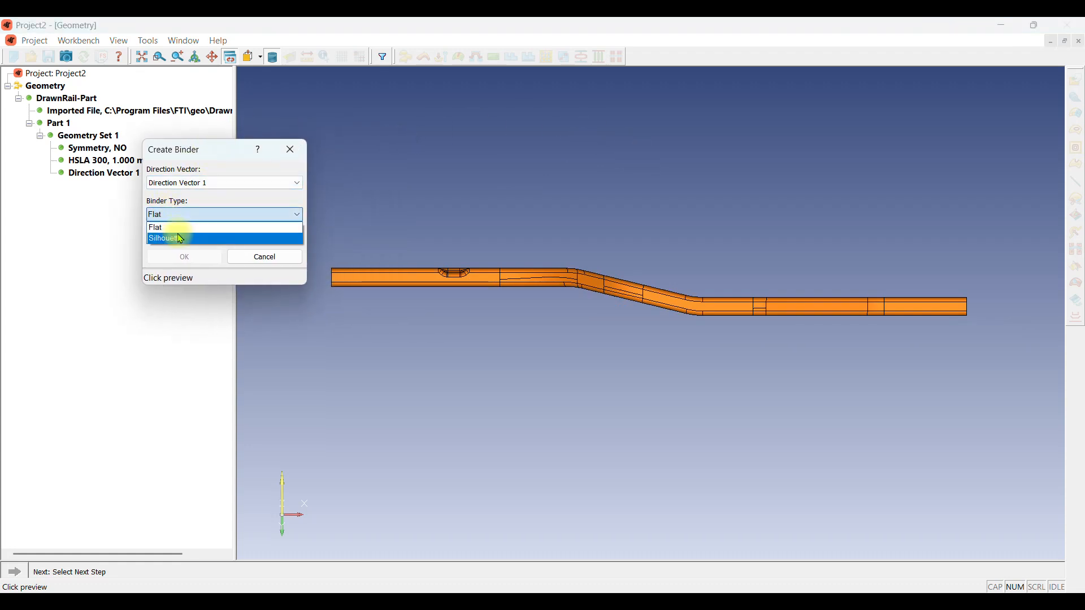
pyautogui.click(167, 229)
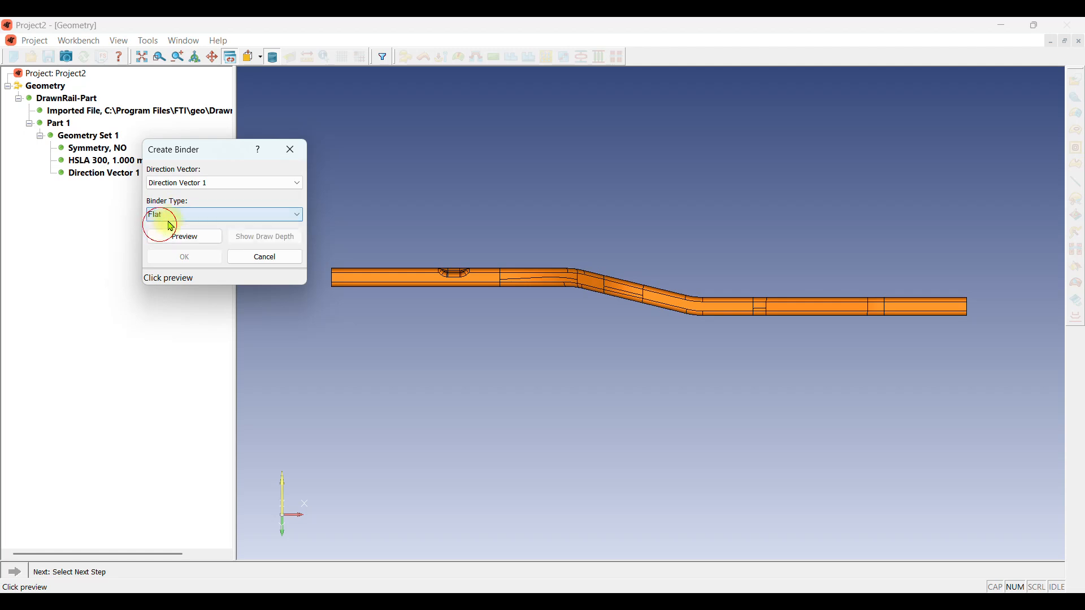
pyautogui.click(197, 236)
pyautogui.scroll(-2, 648, 305)
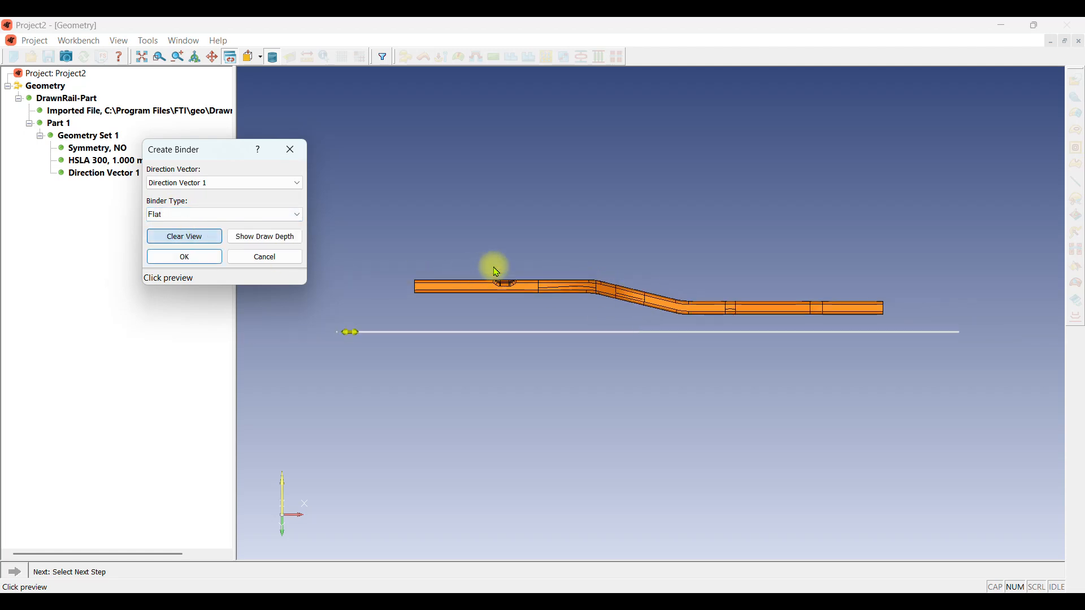
pyautogui.moveTo(497, 272); pyautogui.dragTo(531, 292, button='middle')
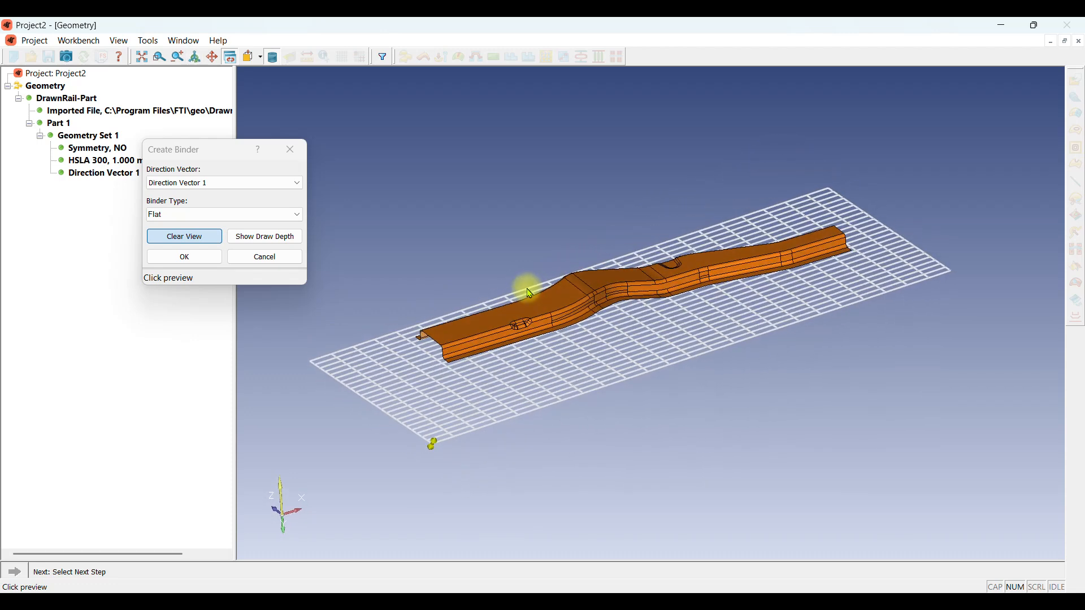
pyautogui.click(260, 56)
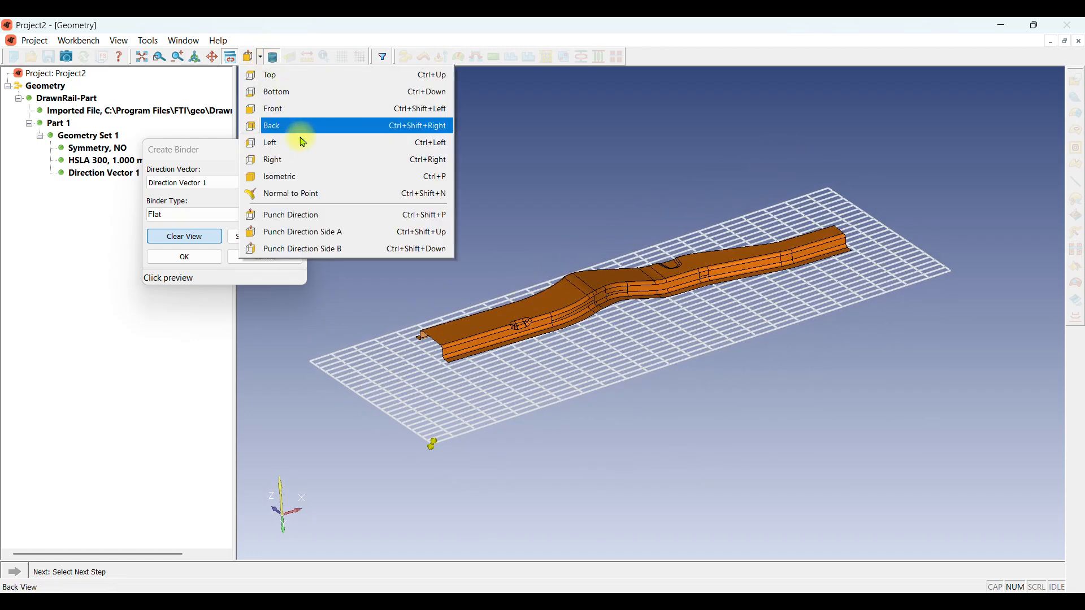
pyautogui.click(331, 232)
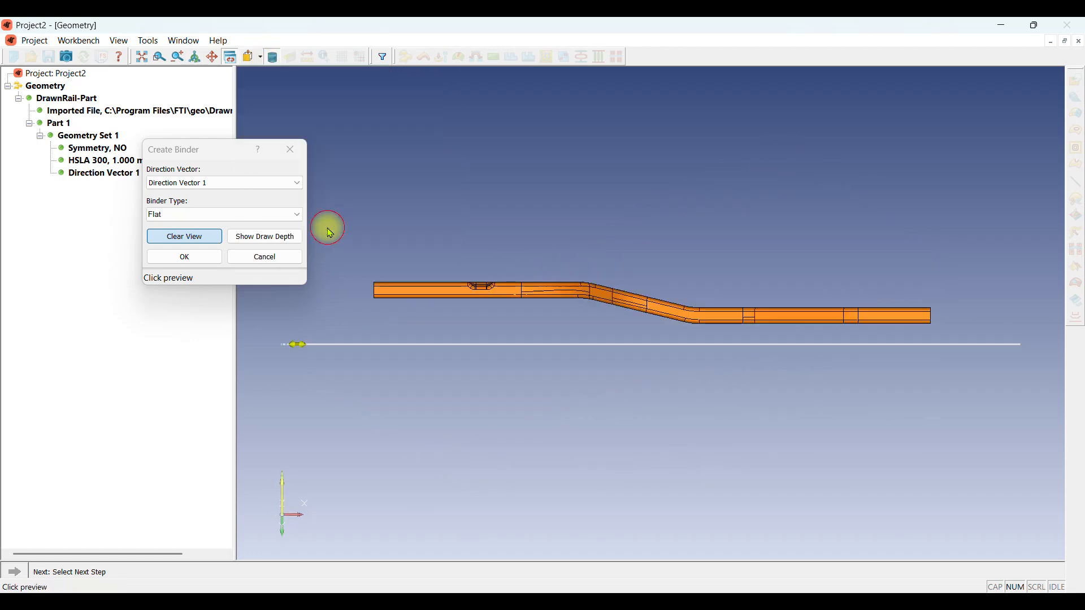
# Change the binder type to Silhouette and preview its curve along the rail
pyautogui.click(179, 215)
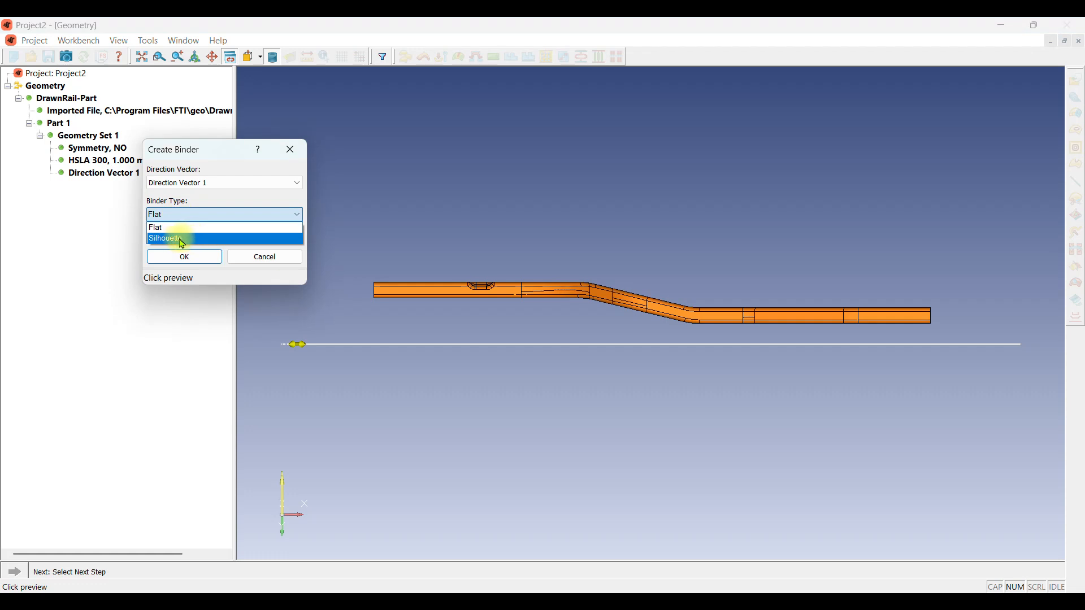
pyautogui.click(182, 239)
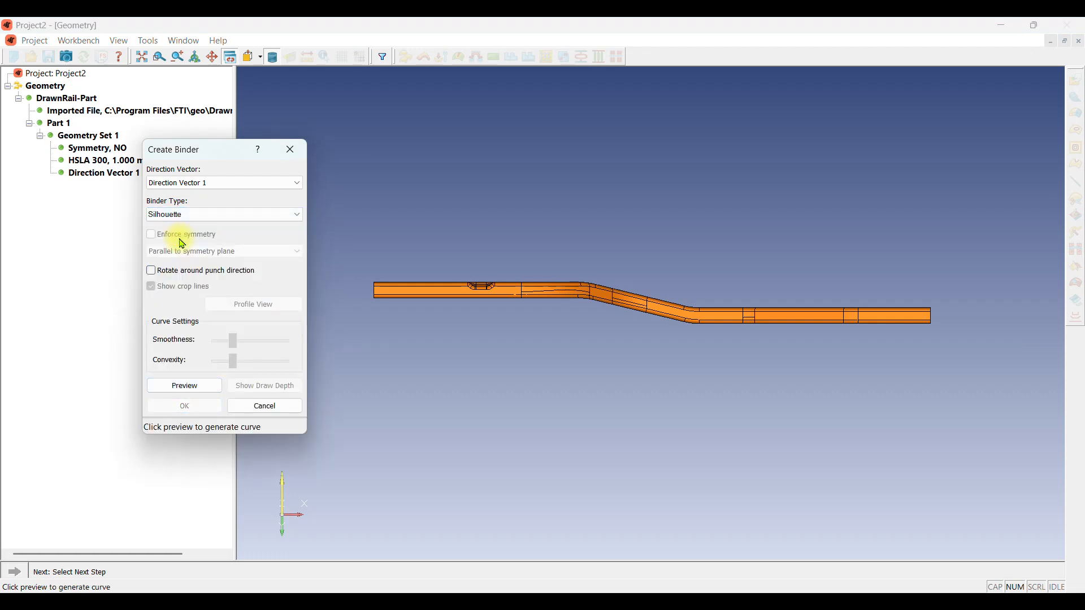
pyautogui.click(212, 386)
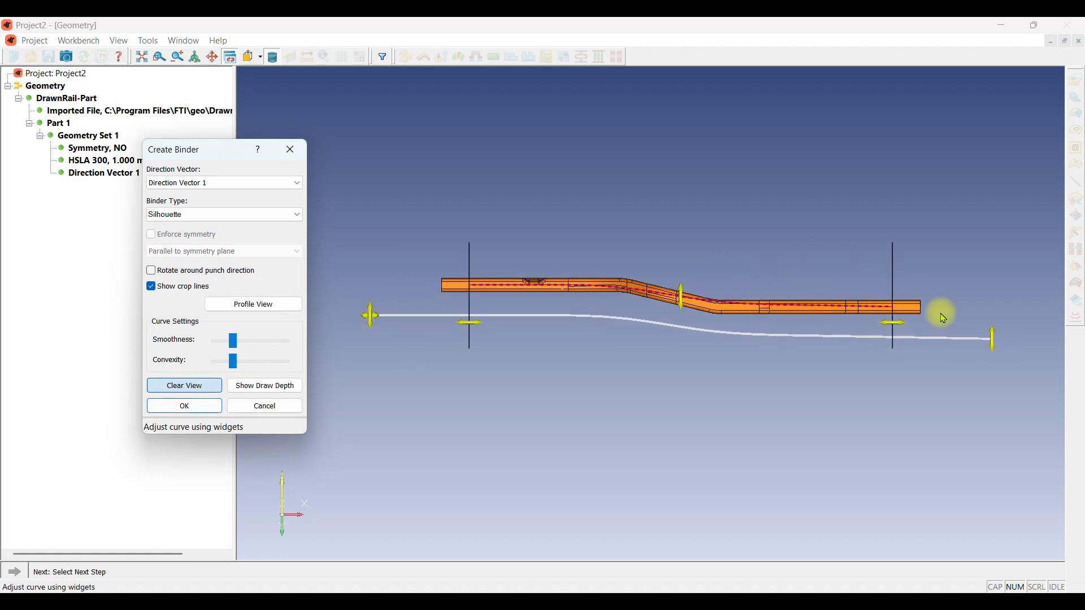
# Adjust the silhouette binder's crop range, moving the crop line at the rail's higher end slightly inward
pyautogui.click(995, 338)
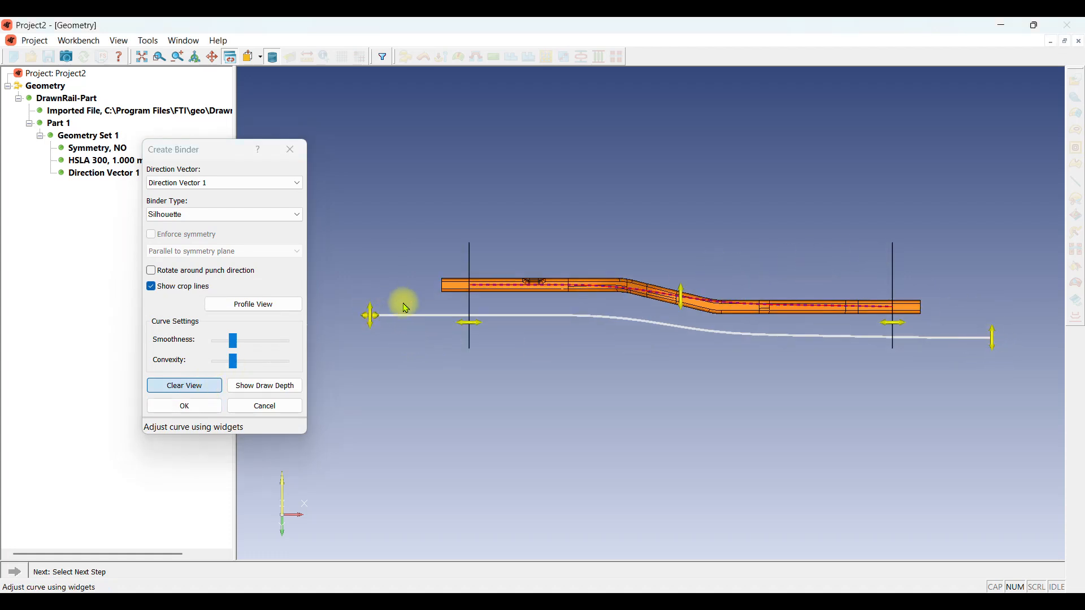
pyautogui.moveTo(460, 323)
pyautogui.mouseDown()
pyautogui.moveTo(644, 317)
pyautogui.moveTo(457, 337)
pyautogui.mouseUp()
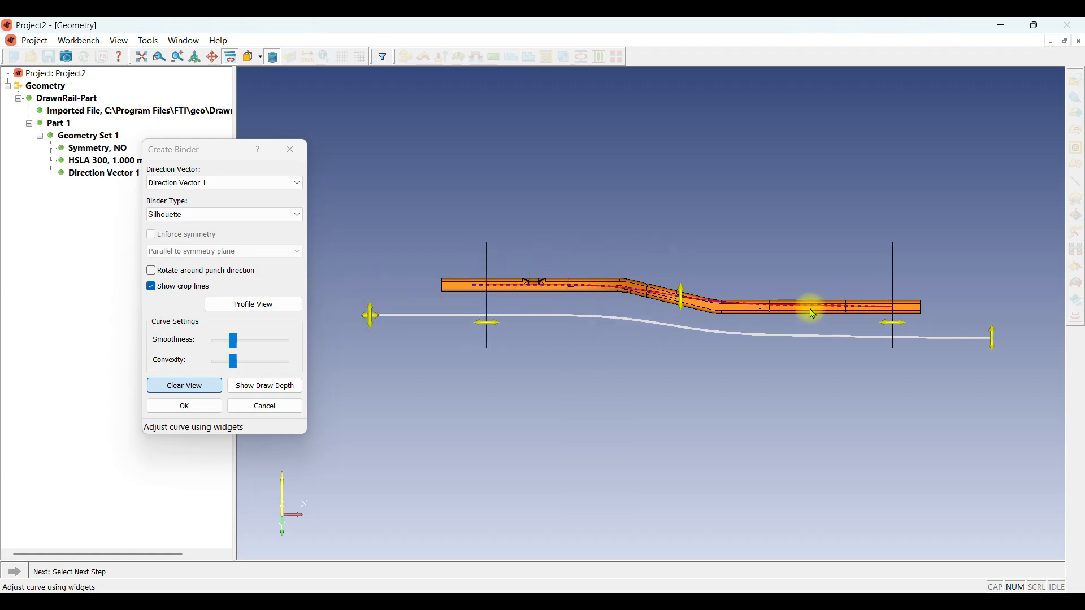
pyautogui.moveTo(885, 323)
pyautogui.mouseDown()
pyautogui.moveTo(849, 327)
pyautogui.moveTo(904, 325)
pyautogui.mouseUp()
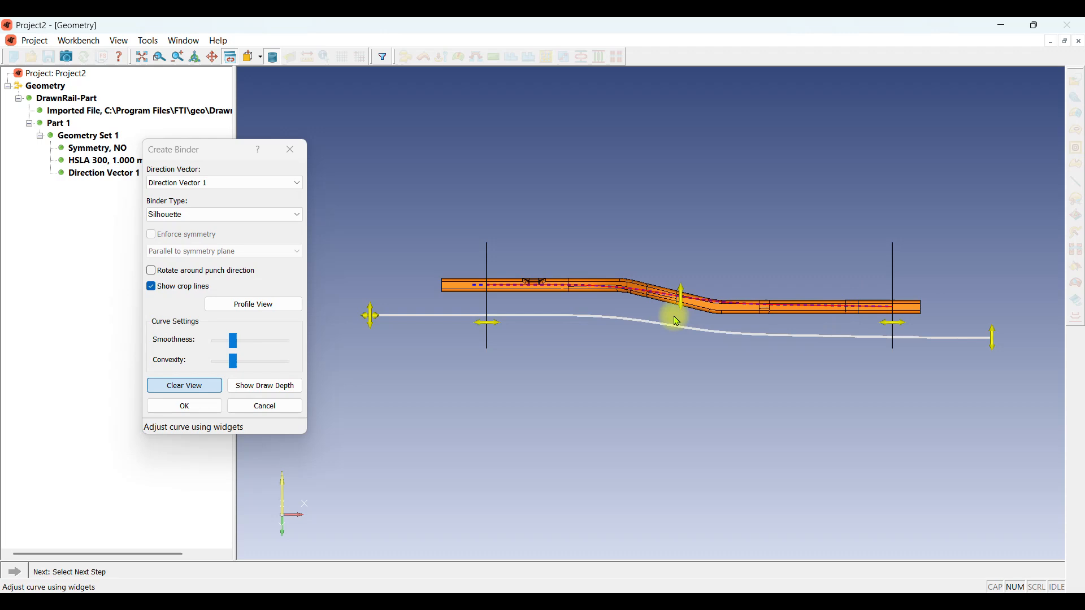
# Inspect the silhouette binder preview along the rail from the side and at an angle, ending in Isometric view
pyautogui.scroll(3, 679, 314)
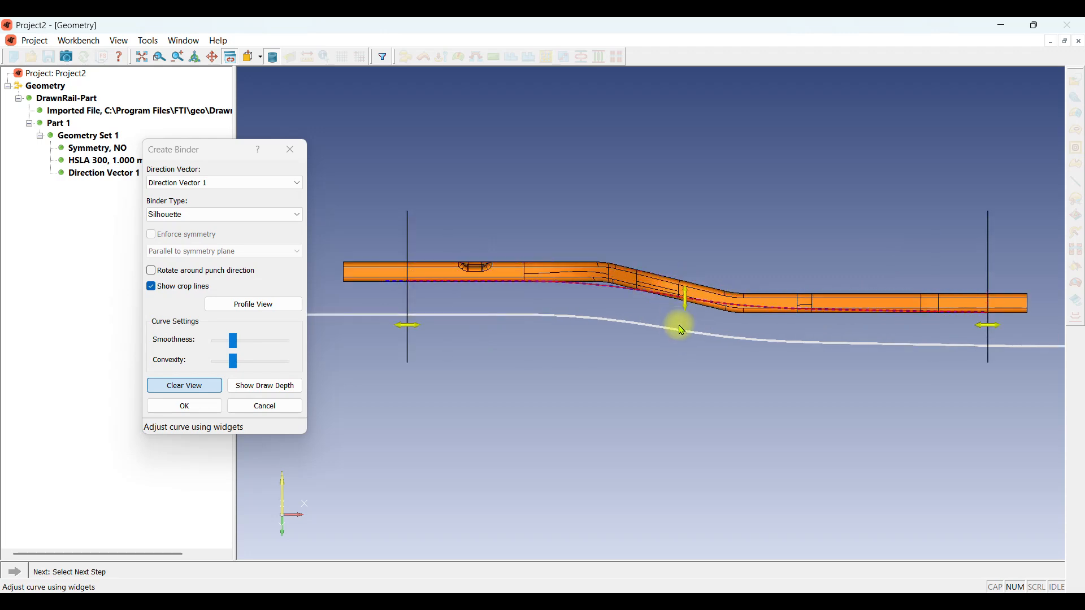
pyautogui.scroll(-4, 586, 262)
pyautogui.moveTo(603, 263); pyautogui.dragTo(621, 331, button='middle')
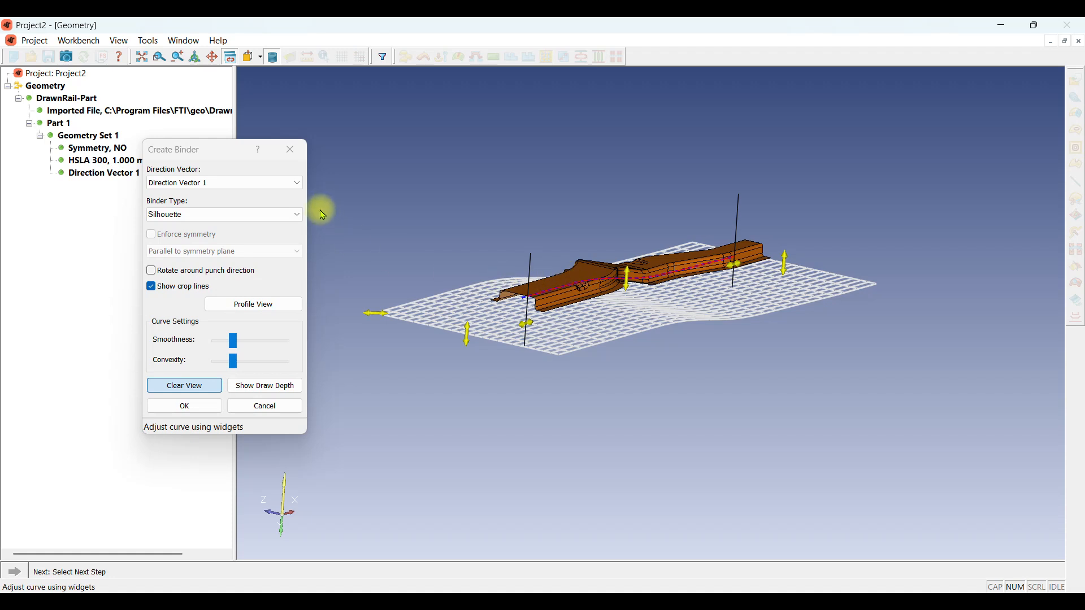
pyautogui.click(260, 56)
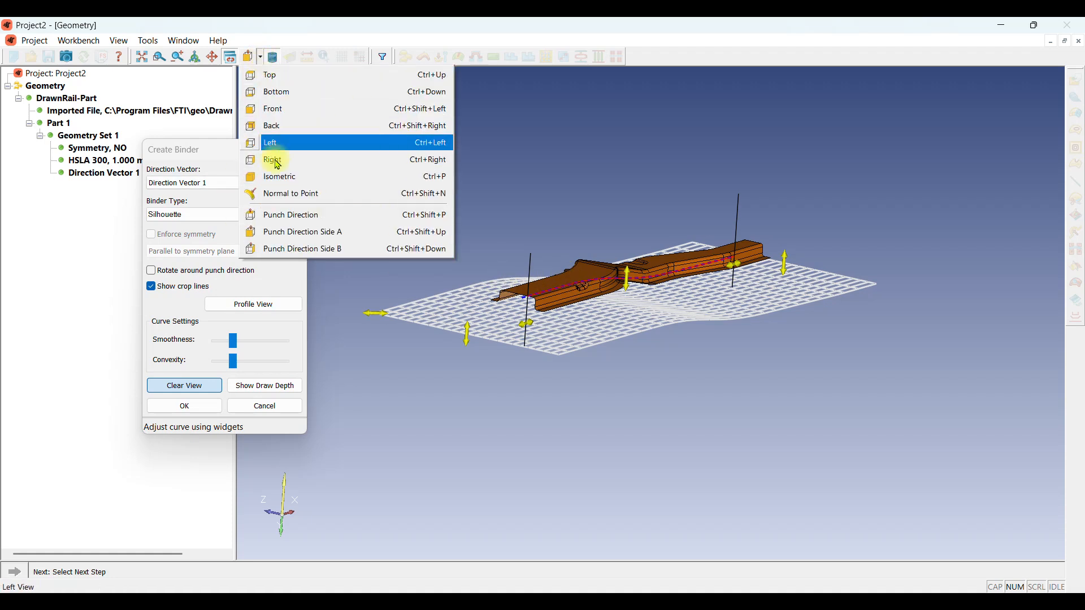
pyautogui.click(328, 177)
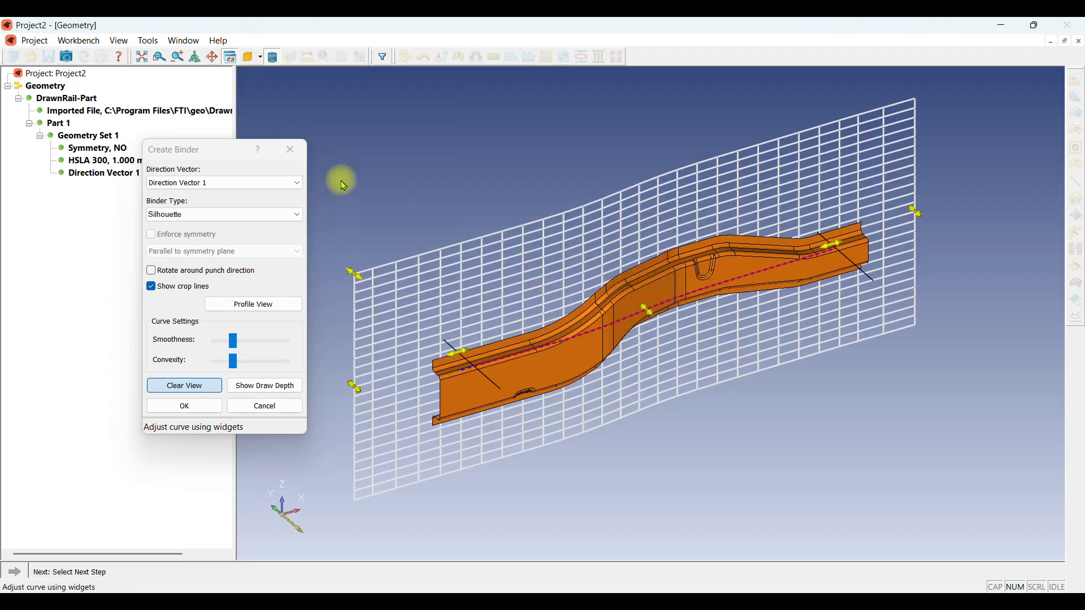
# Clear the binder preview, regenerate the Silhouette preview from the Isometric view, and check it from Punch Direction Side A
pyautogui.click(205, 388)
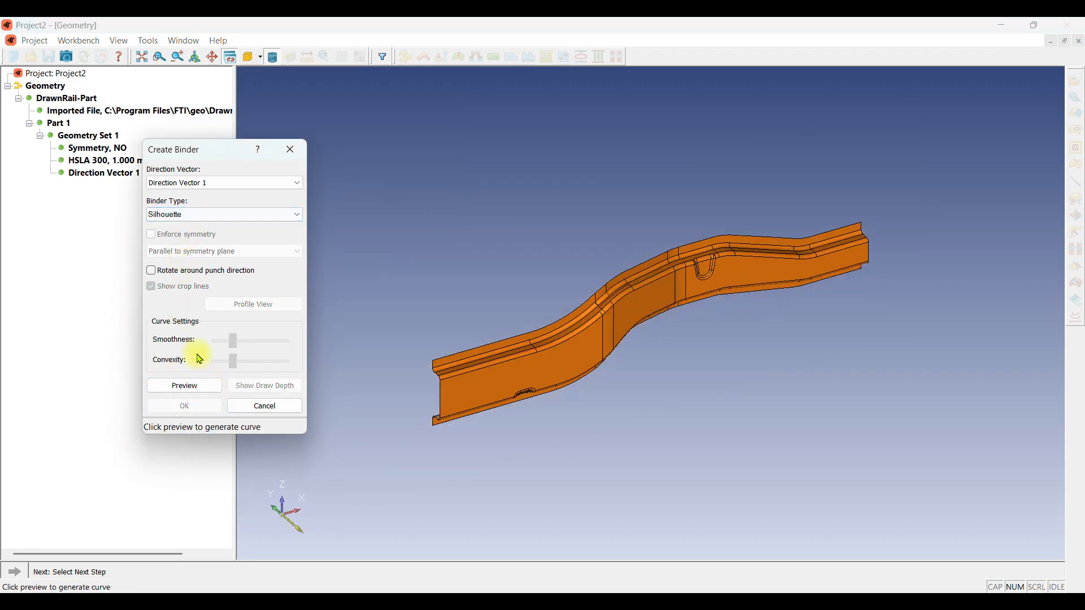
pyautogui.click(187, 218)
pyautogui.click(217, 389)
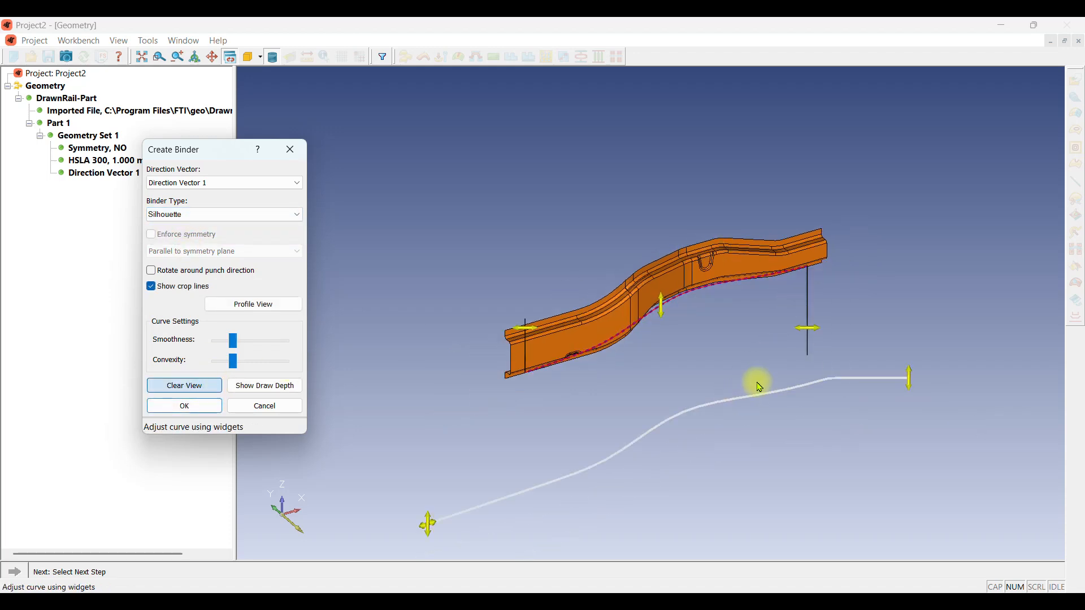
pyautogui.moveTo(528, 408); pyautogui.dragTo(592, 382, button='middle')
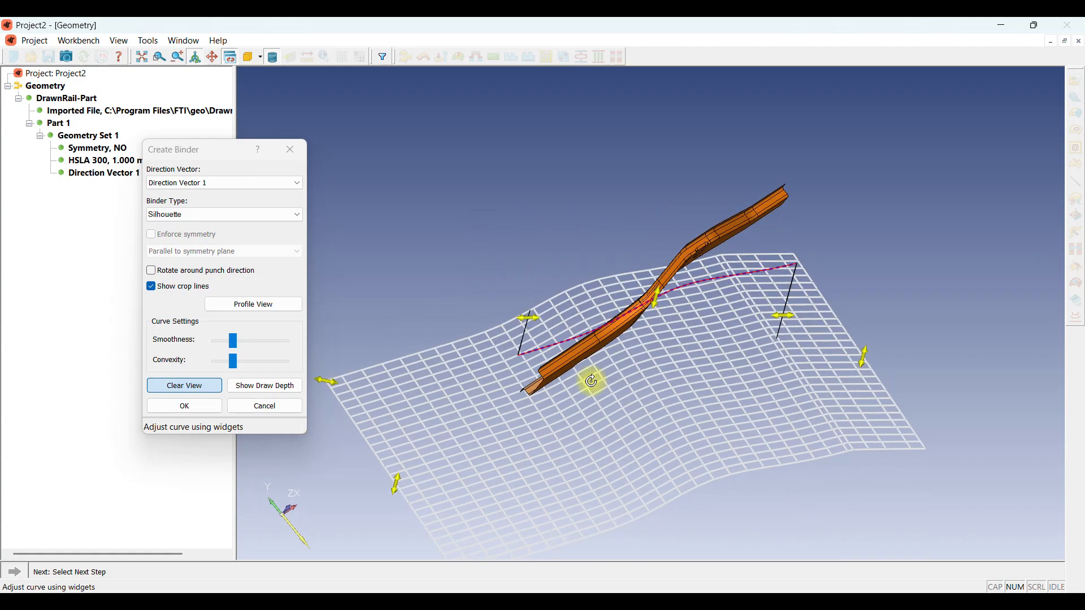
pyautogui.click(260, 57)
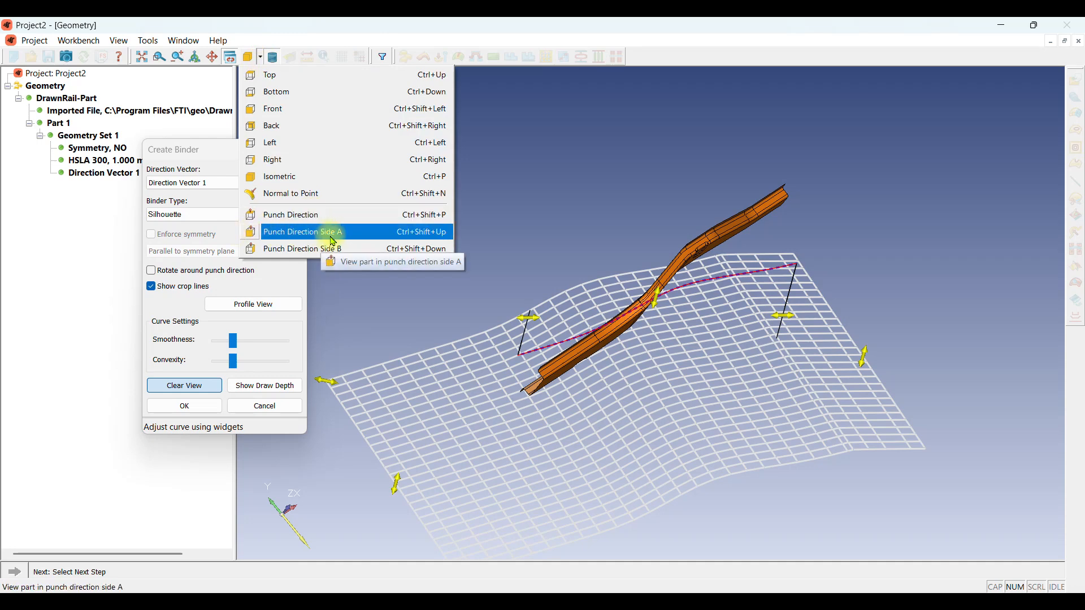
pyautogui.click(400, 232)
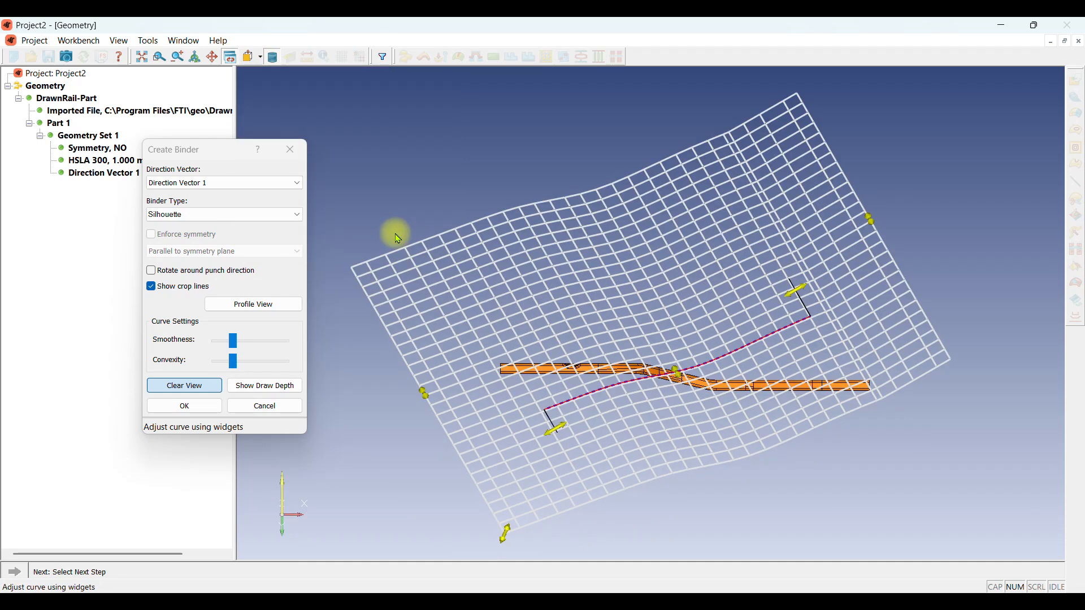
# Clear and regenerate the Silhouette binder preview from Punch Direction Side A, and inspect it at an angle and from the side
pyautogui.click(193, 385)
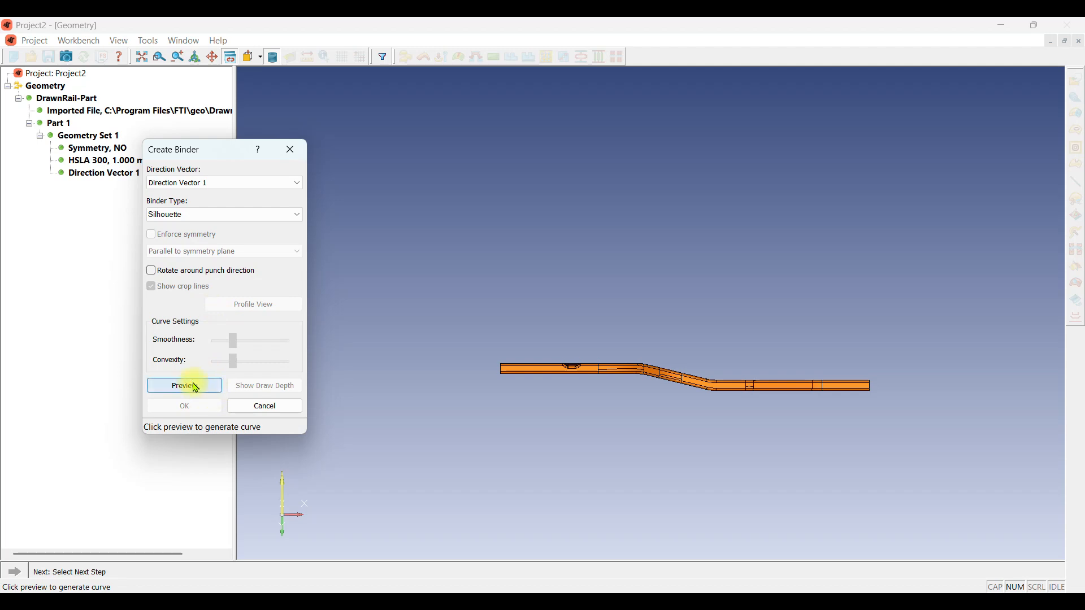
pyautogui.click(195, 388)
pyautogui.moveTo(465, 363); pyautogui.dragTo(523, 382, button='middle')
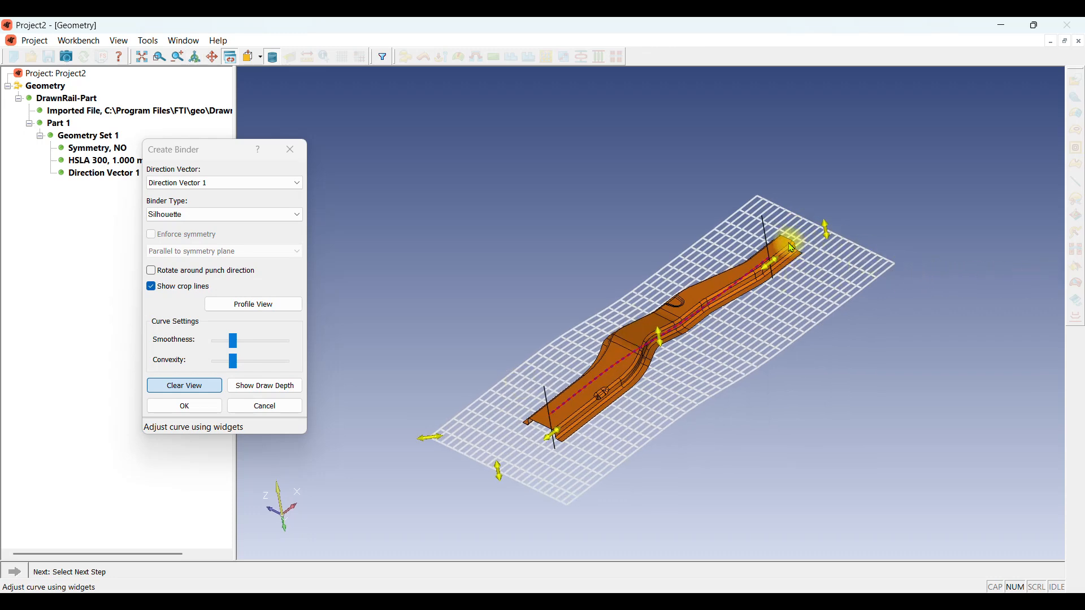
pyautogui.moveTo(529, 420); pyautogui.dragTo(486, 362, button='middle')
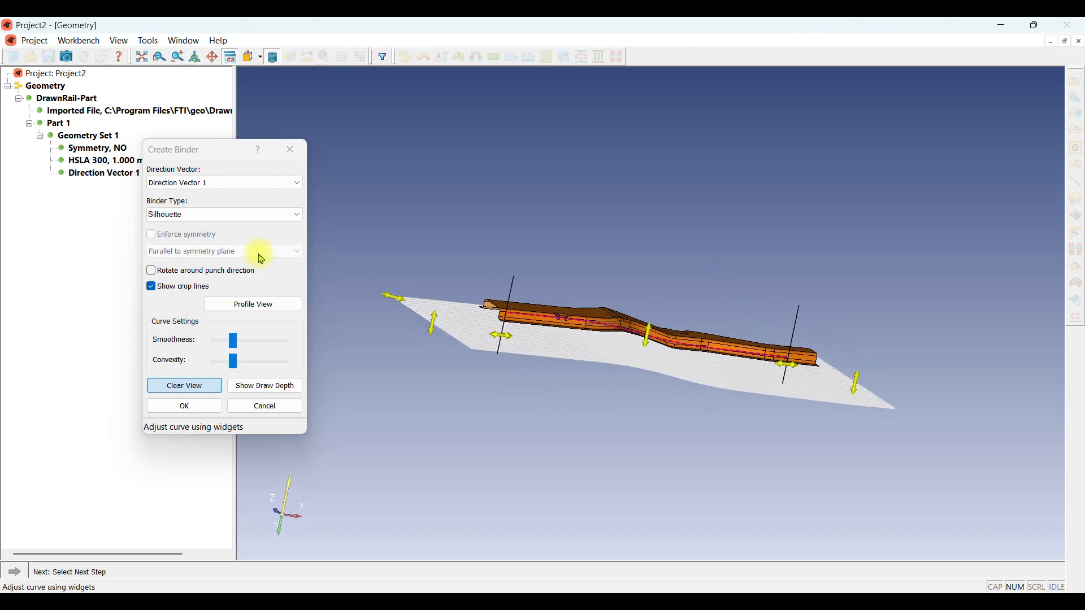
pyautogui.click(261, 57)
pyautogui.click(322, 215)
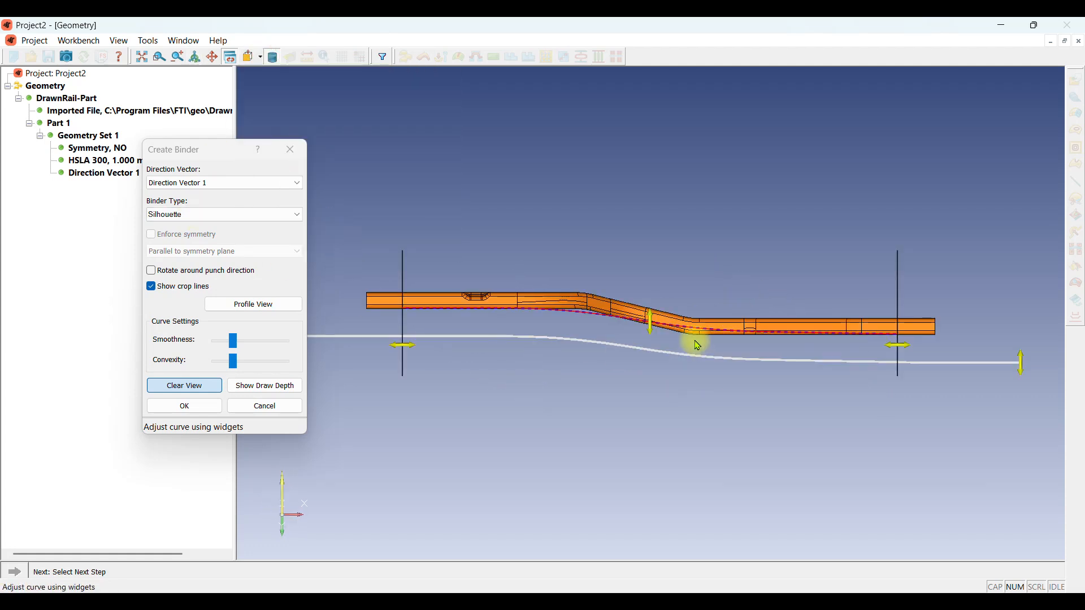
# Accept the silhouette binder and translate it -10 mm in the punch direction
pyautogui.click(184, 407)
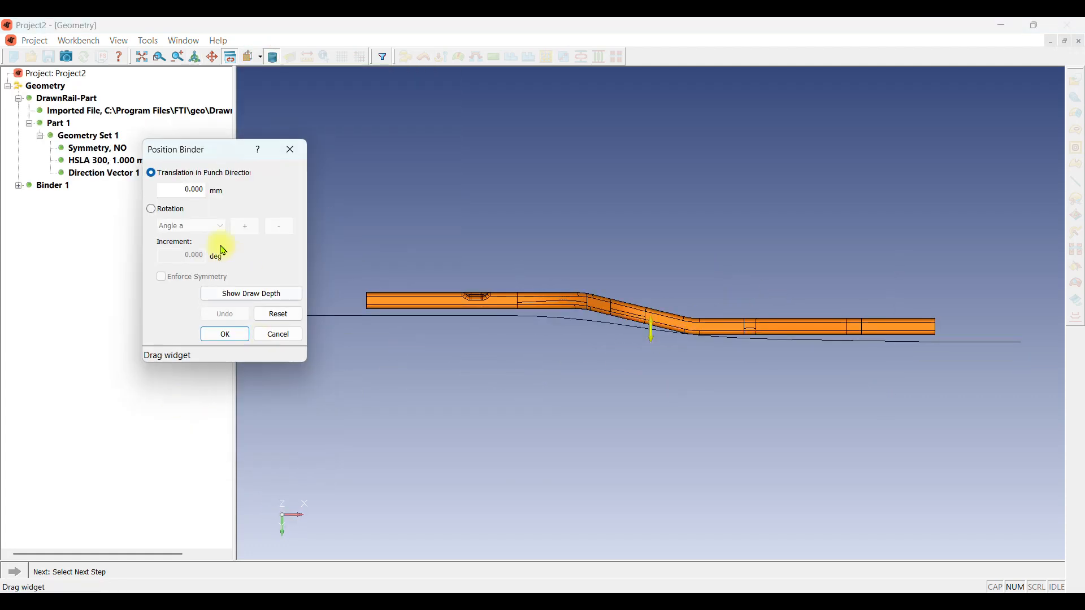
pyautogui.scroll(5, 710, 344)
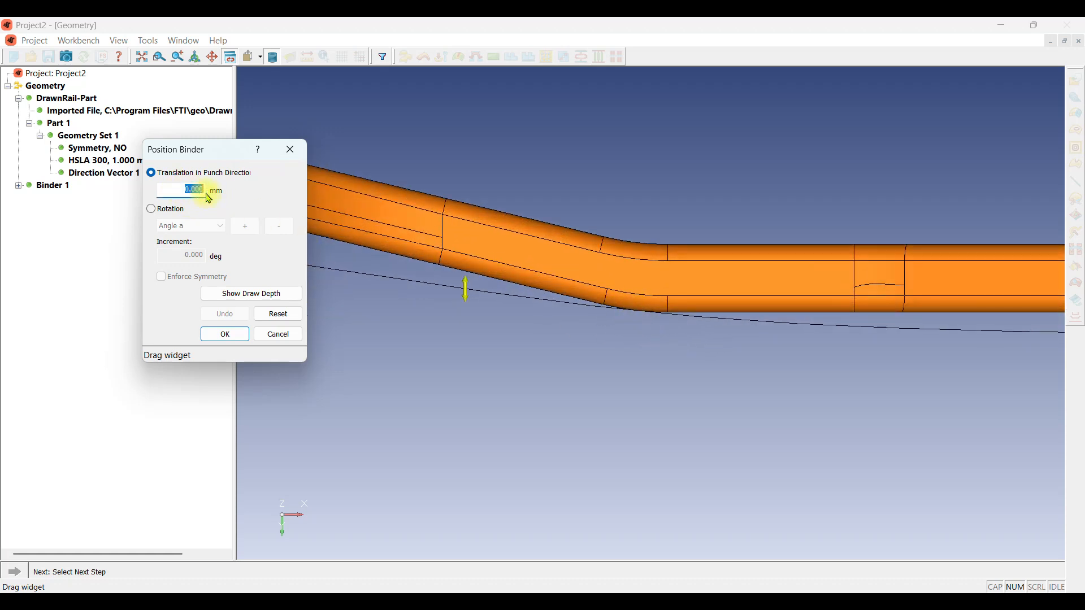
pyautogui.write('-10')
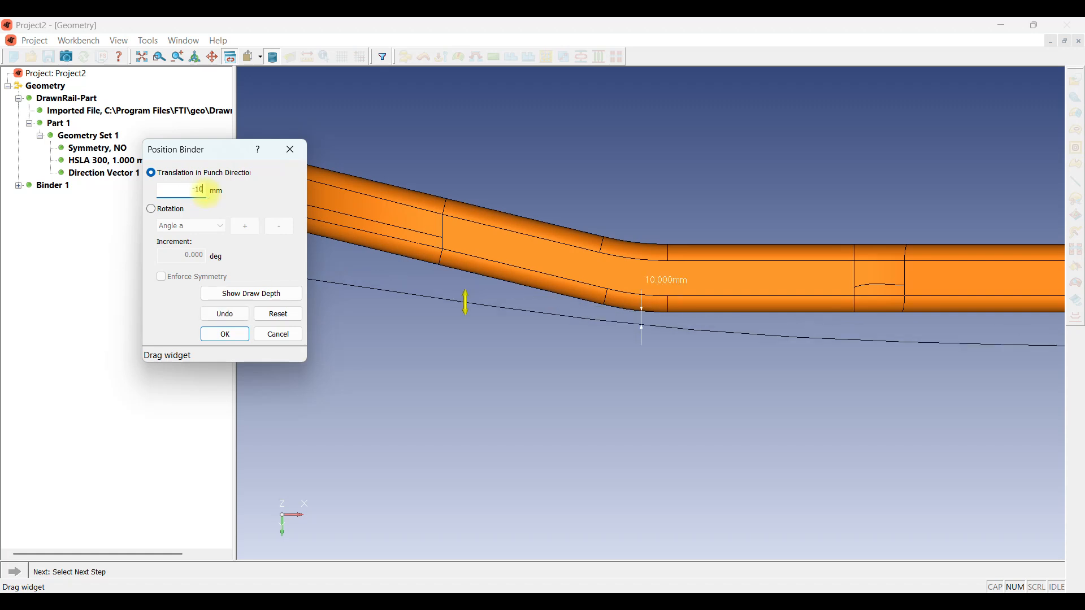
pyautogui.click(226, 334)
pyautogui.scroll(-6, 643, 316)
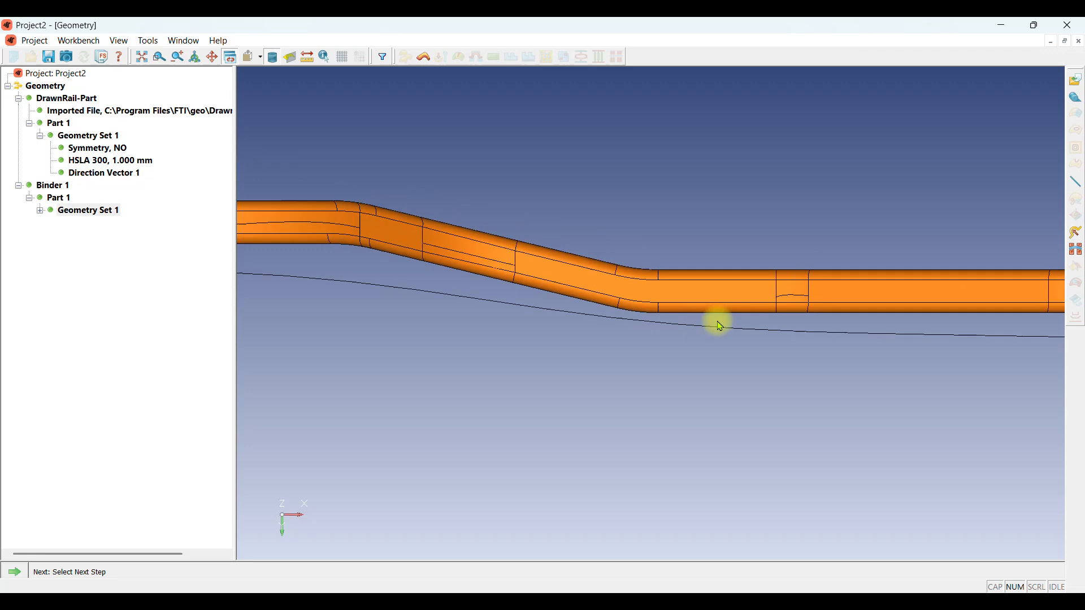
pyautogui.moveTo(548, 331); pyautogui.dragTo(645, 311, button='middle')
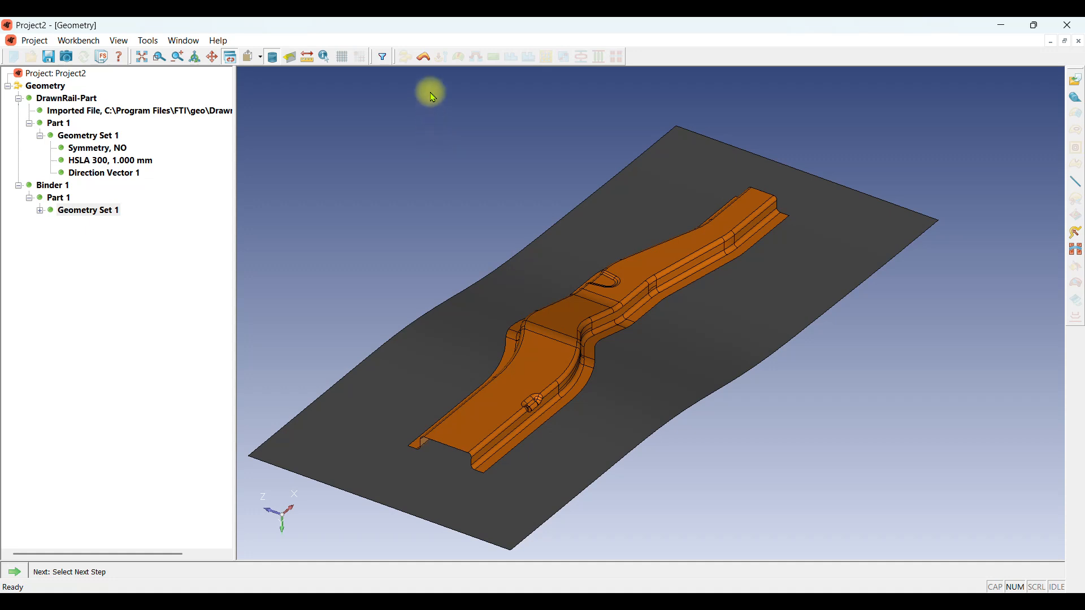
# Create a 3D Addendum linked to DrawnRail-Part - Part 1, Geometry Set 1, with Direction Vector 1
pyautogui.click(422, 57)
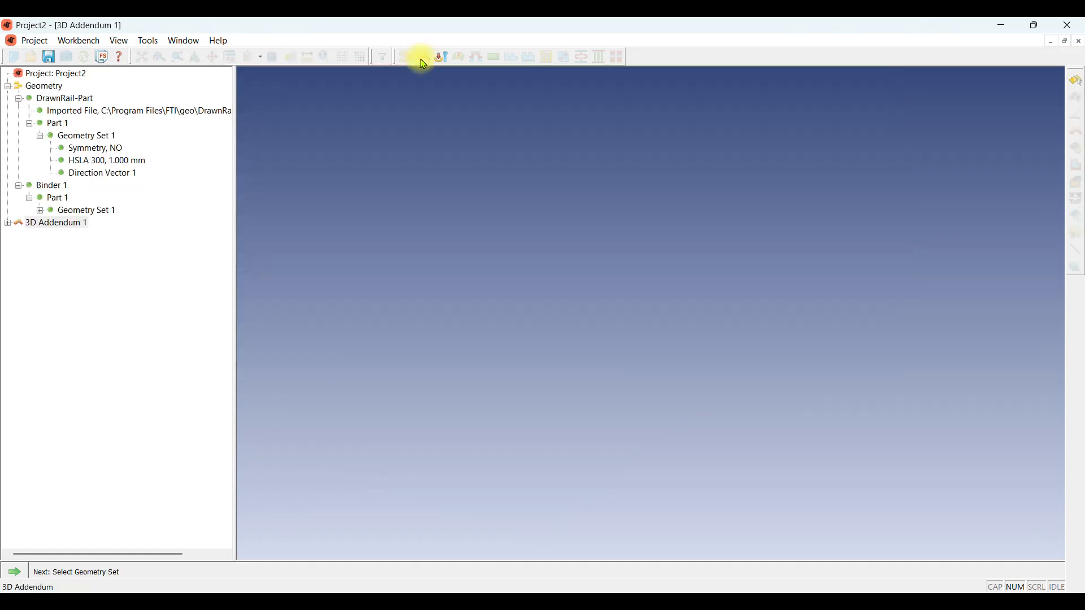
pyautogui.click(17, 573)
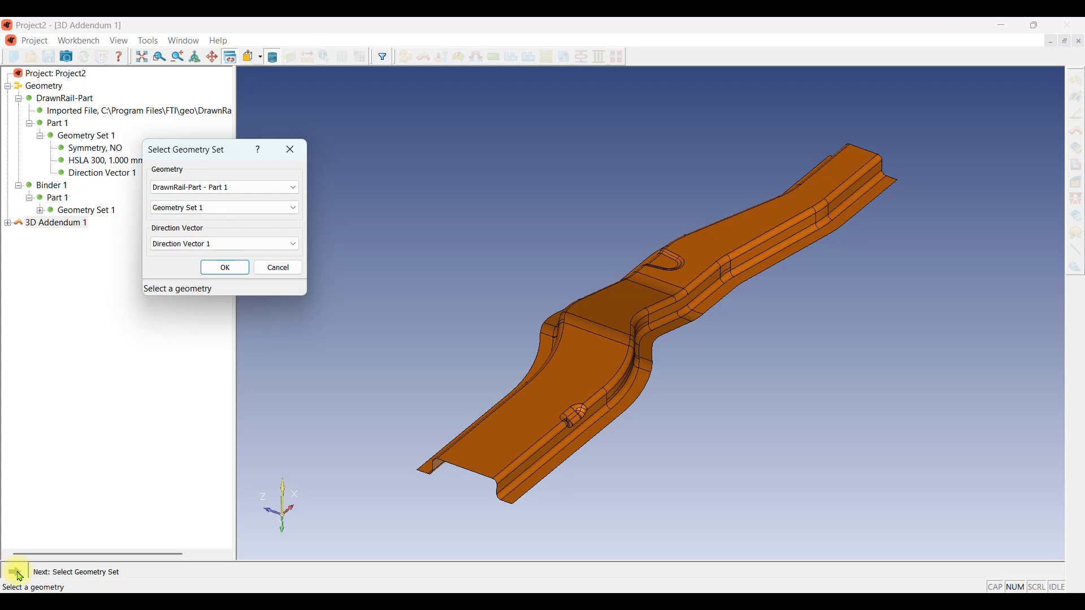
pyautogui.moveTo(224, 154); pyautogui.dragTo(316, 149)
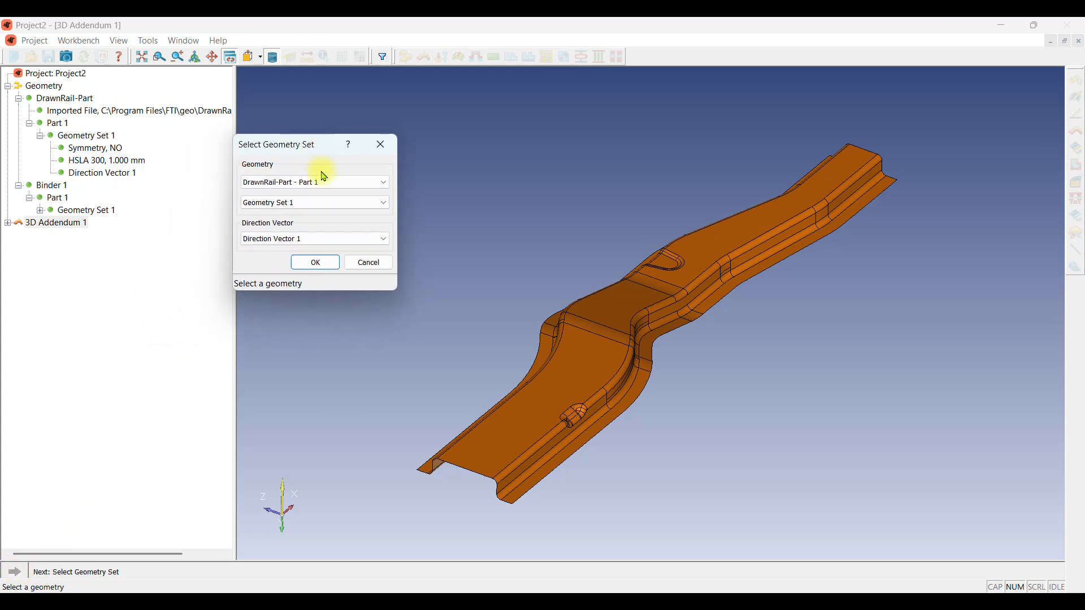
pyautogui.click(308, 207)
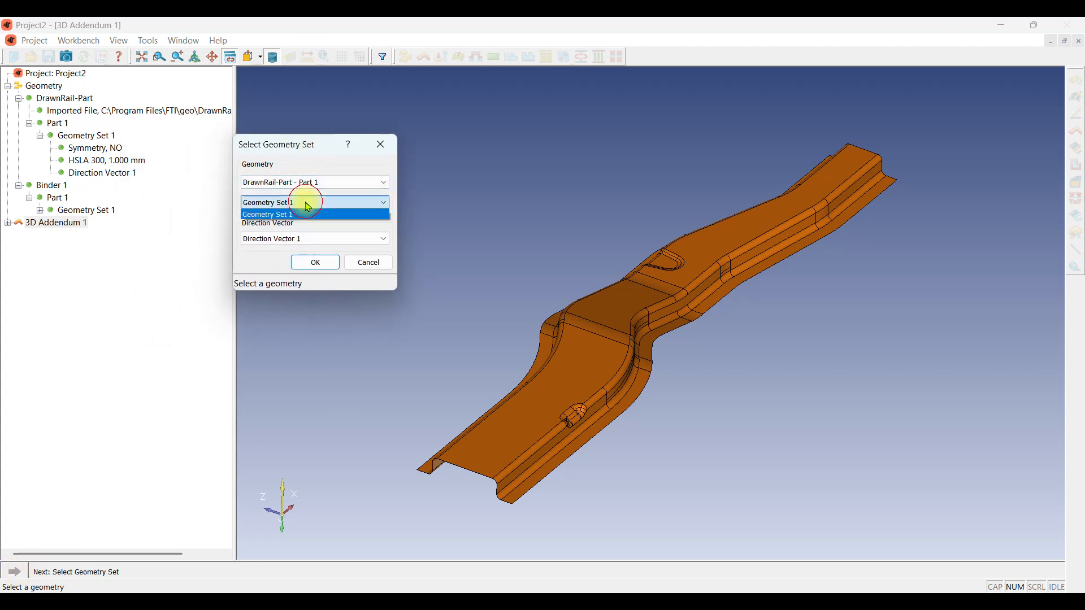
pyautogui.click(308, 206)
pyautogui.click(317, 237)
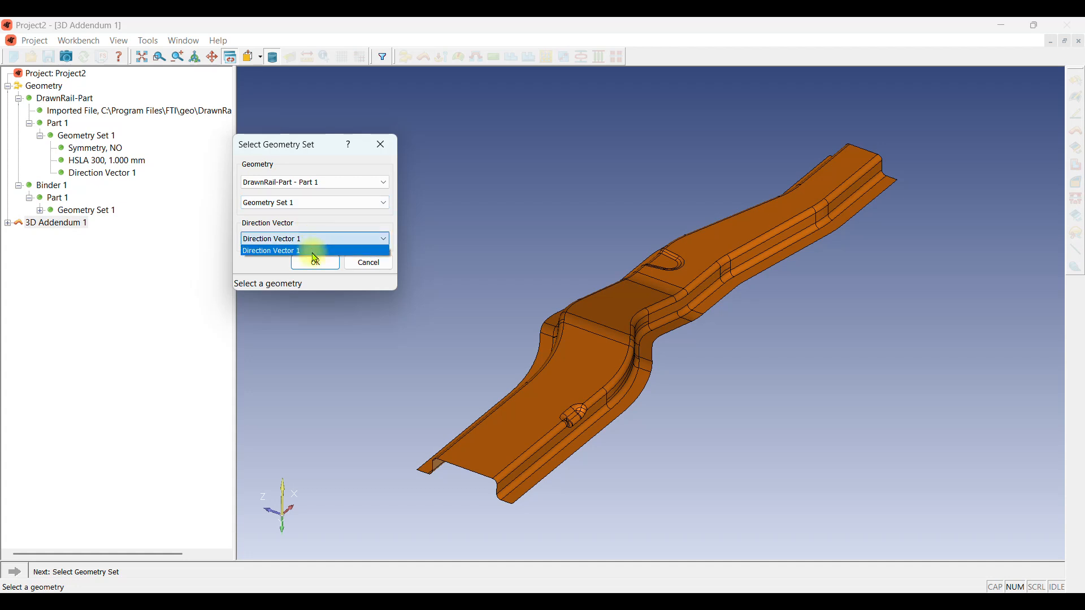
pyautogui.click(307, 252)
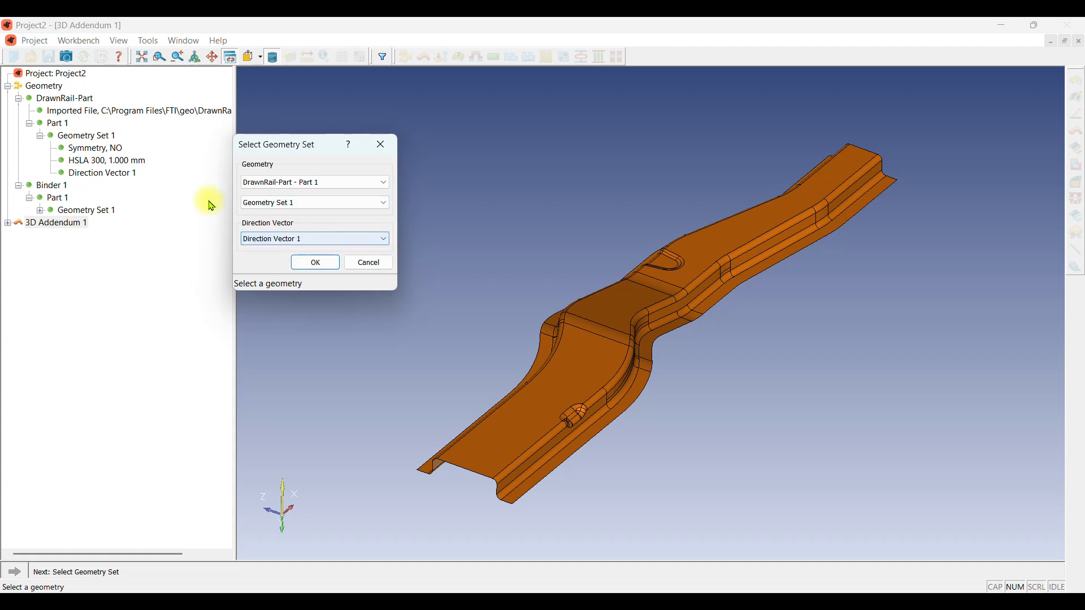
pyautogui.click(314, 263)
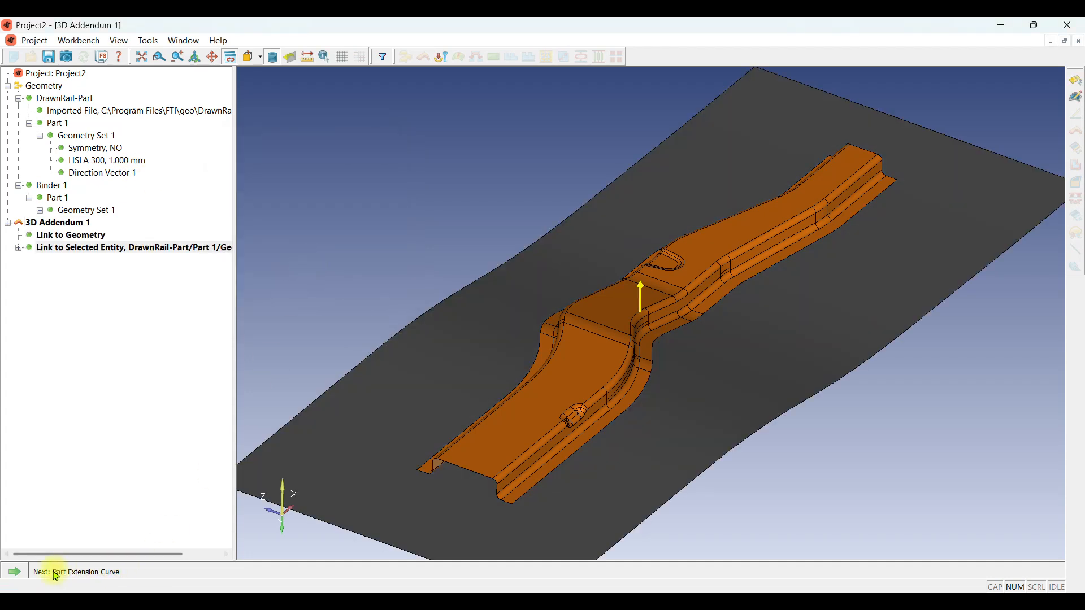
# Start a part extension curve around the rail and set its curve offset to 10 mm
pyautogui.click(30, 580)
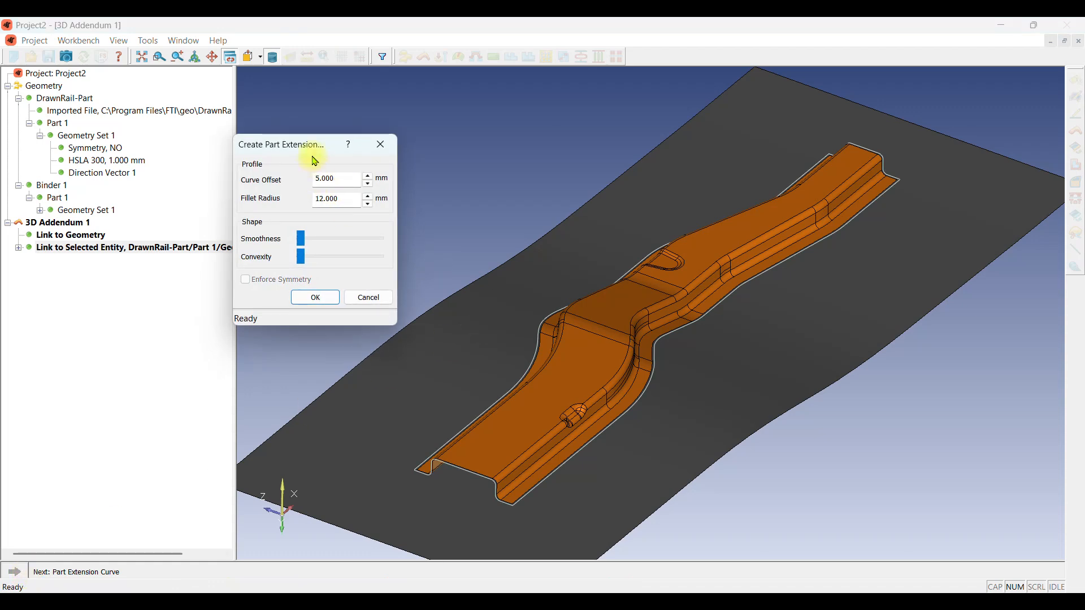
pyautogui.scroll(5, 937, 155)
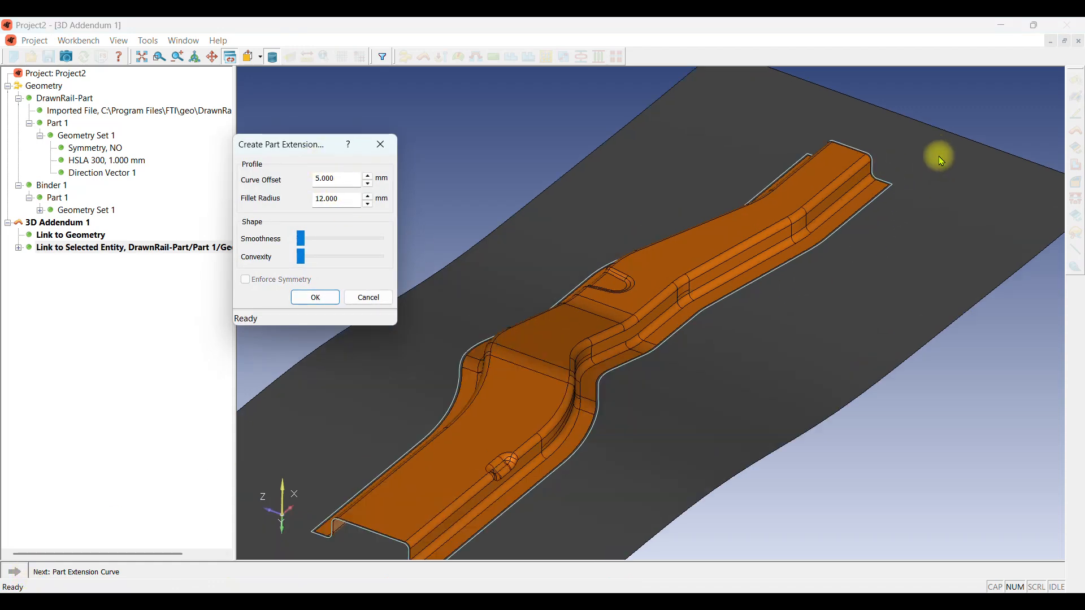
pyautogui.moveTo(578, 226); pyautogui.dragTo(606, 187, button='middle')
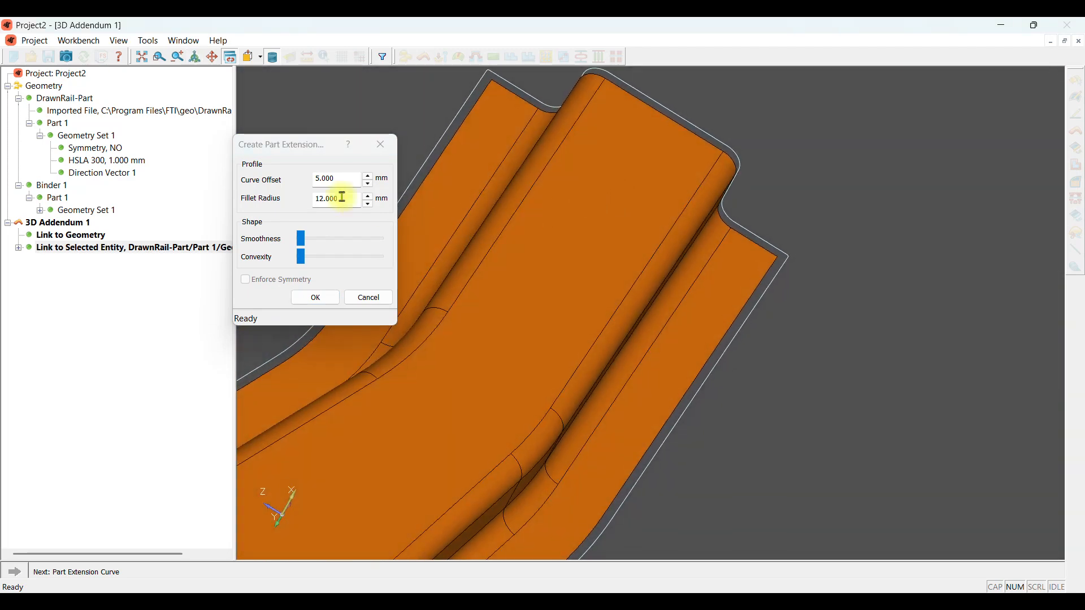
pyautogui.scroll(-2, 771, 252)
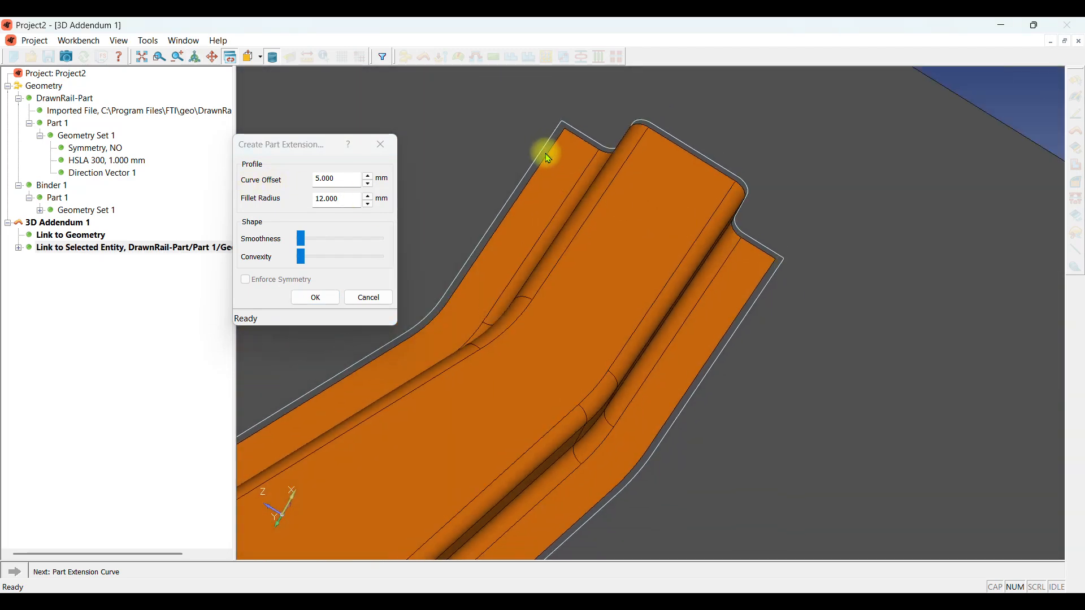
pyautogui.doubleClick(338, 182)
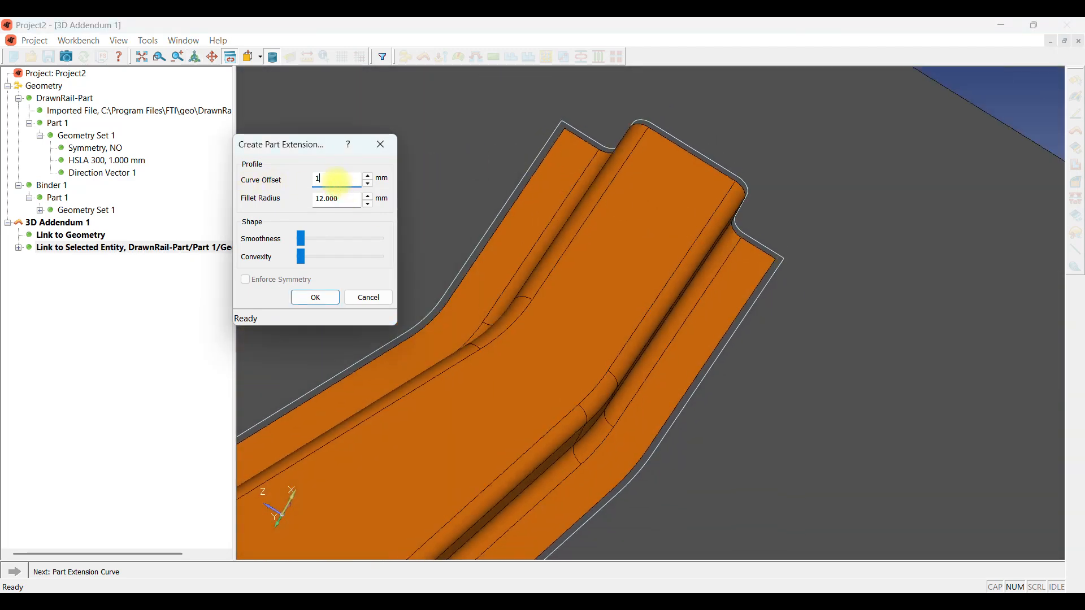
pyautogui.click(357, 194)
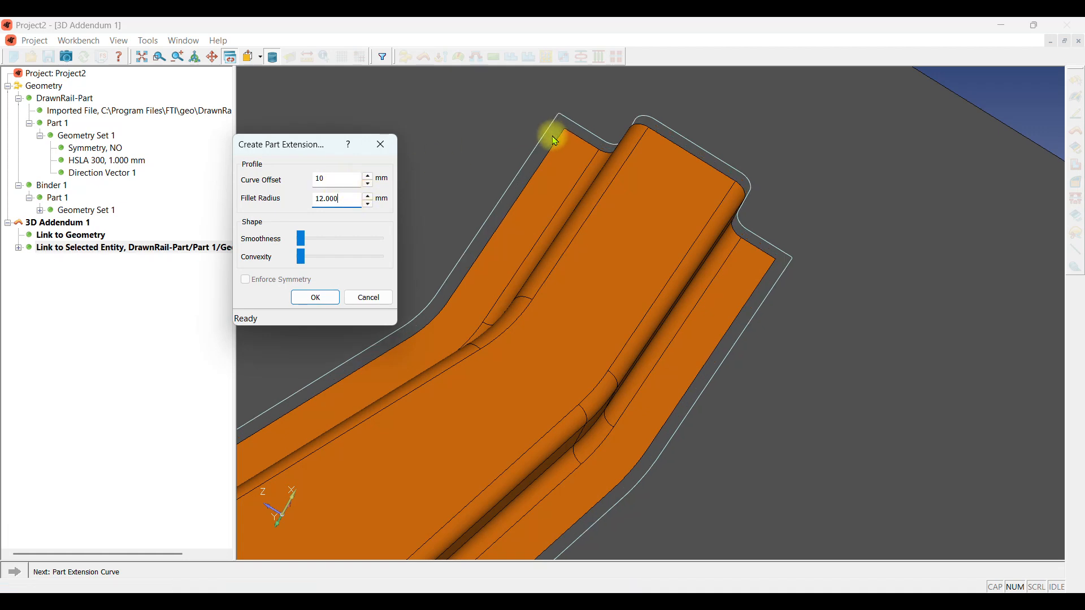
# Examine the part extension curve around the rail's edges and its gap at the rail end, from above and from the side
pyautogui.scroll(2, 563, 130)
pyautogui.scroll(-1, 572, 125)
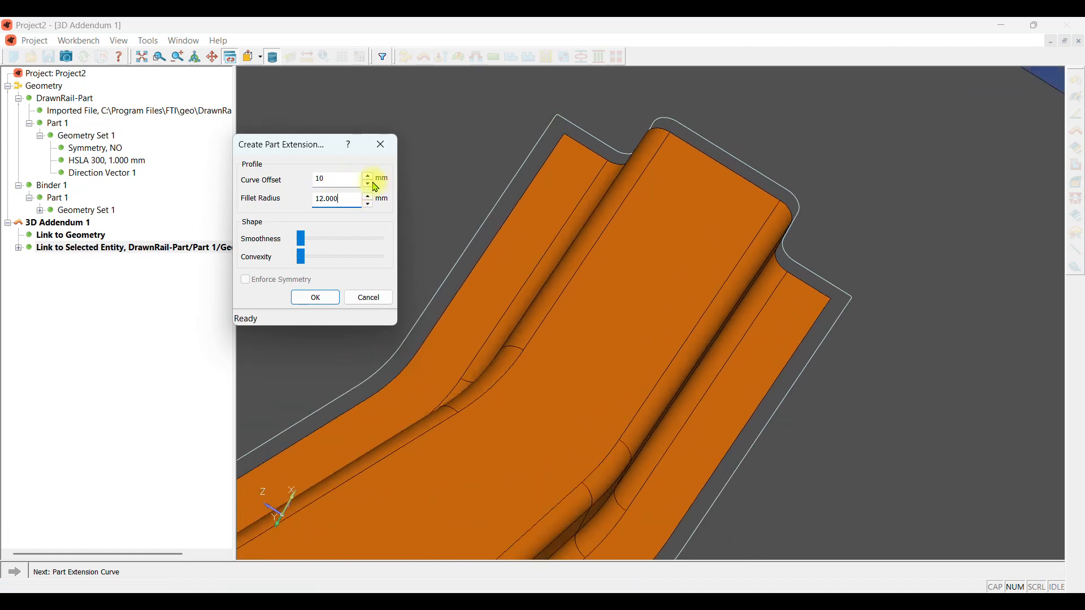
pyautogui.moveTo(591, 212); pyautogui.dragTo(630, 284, button='middle')
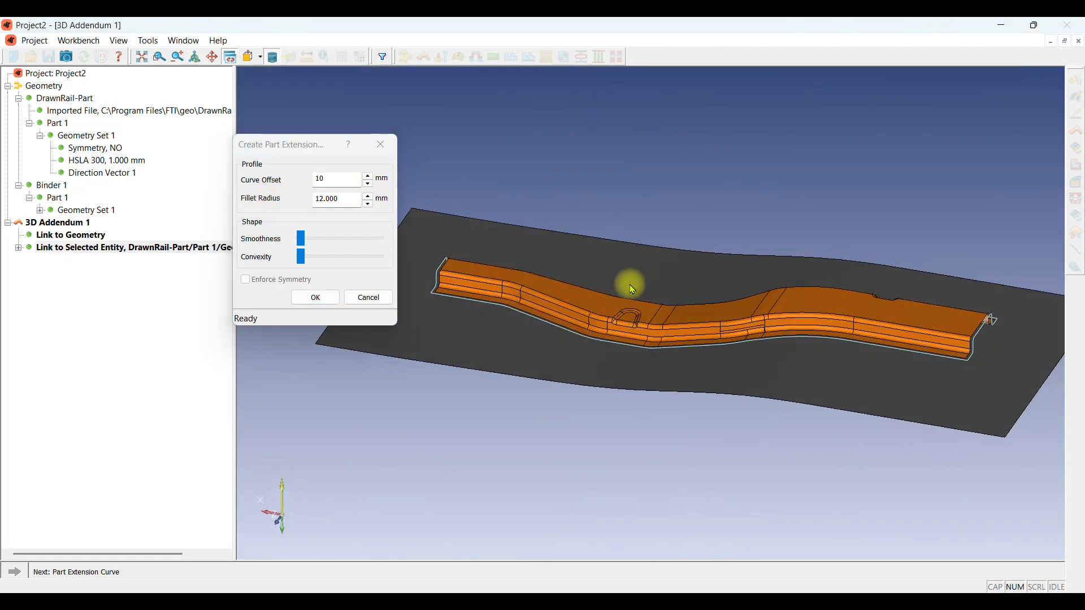
pyautogui.scroll(-3, 630, 284)
pyautogui.scroll(5, 882, 293)
pyautogui.scroll(4, 750, 362)
pyautogui.moveTo(749, 295); pyautogui.dragTo(771, 269, button='middle')
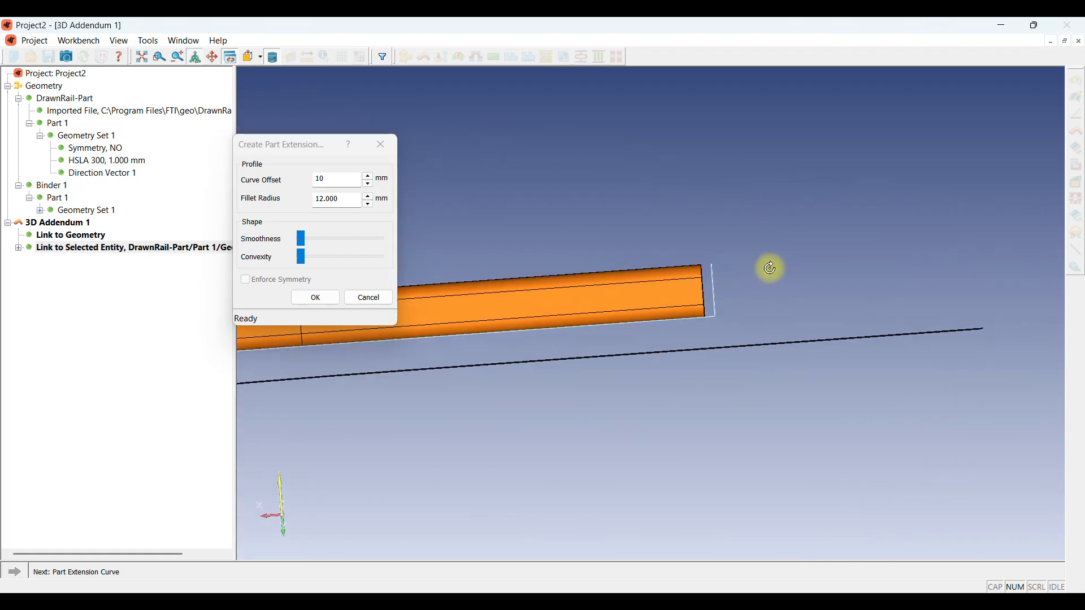
pyautogui.scroll(2, 768, 268)
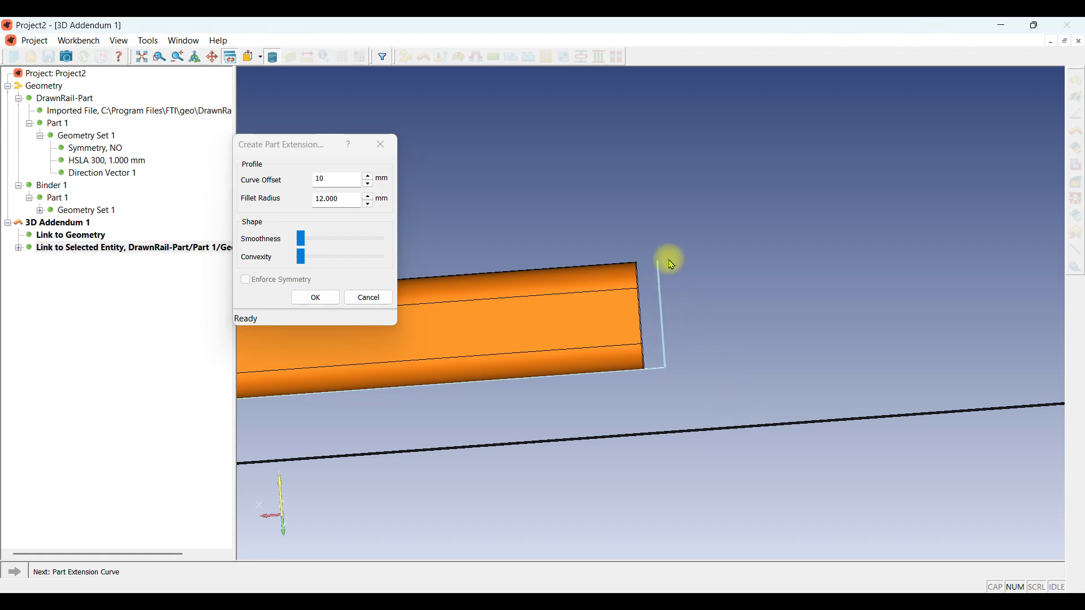
# Raise the smoothness of the part extension curve slightly to round its sharp corners at the rail end
pyautogui.moveTo(647, 240); pyautogui.dragTo(700, 243, button='middle')
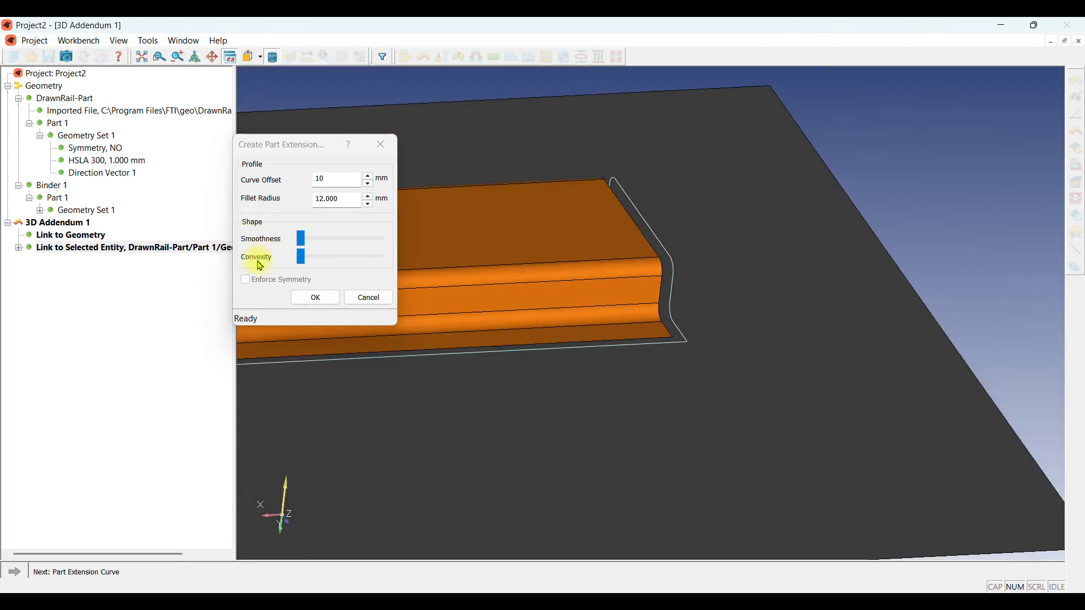
pyautogui.moveTo(443, 273); pyautogui.dragTo(633, 260, button='middle')
pyautogui.scroll(2, 720, 305)
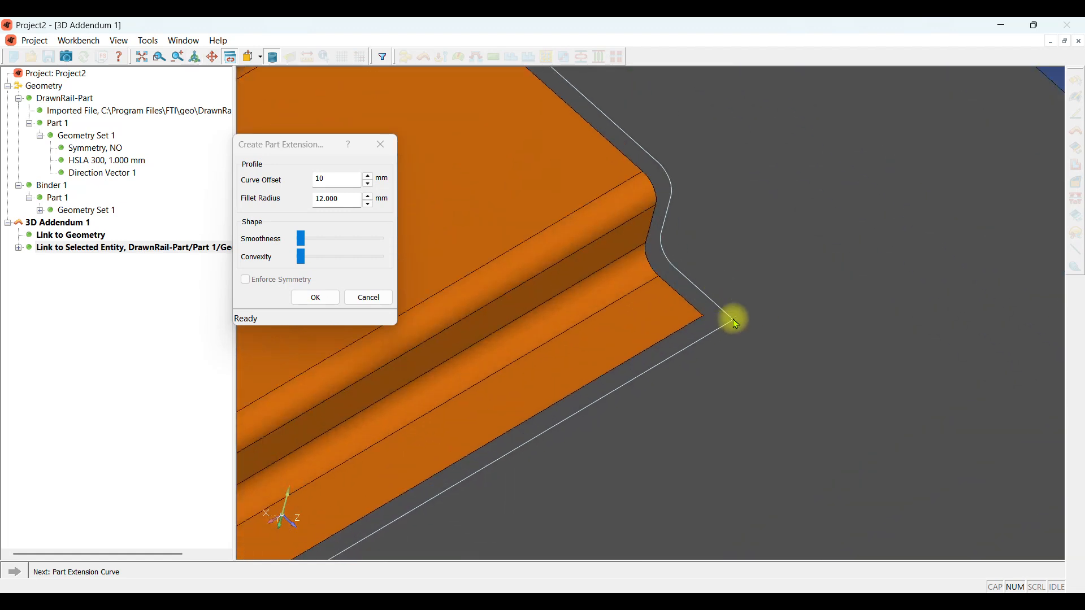
pyautogui.click(301, 240)
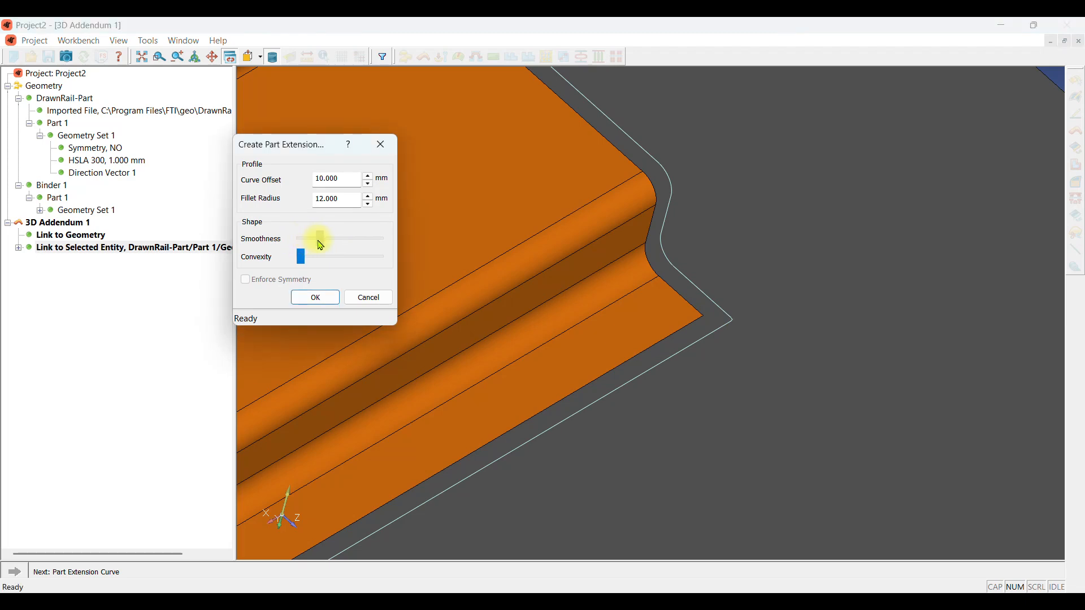
pyautogui.moveTo(860, 261); pyautogui.dragTo(919, 245, button='middle')
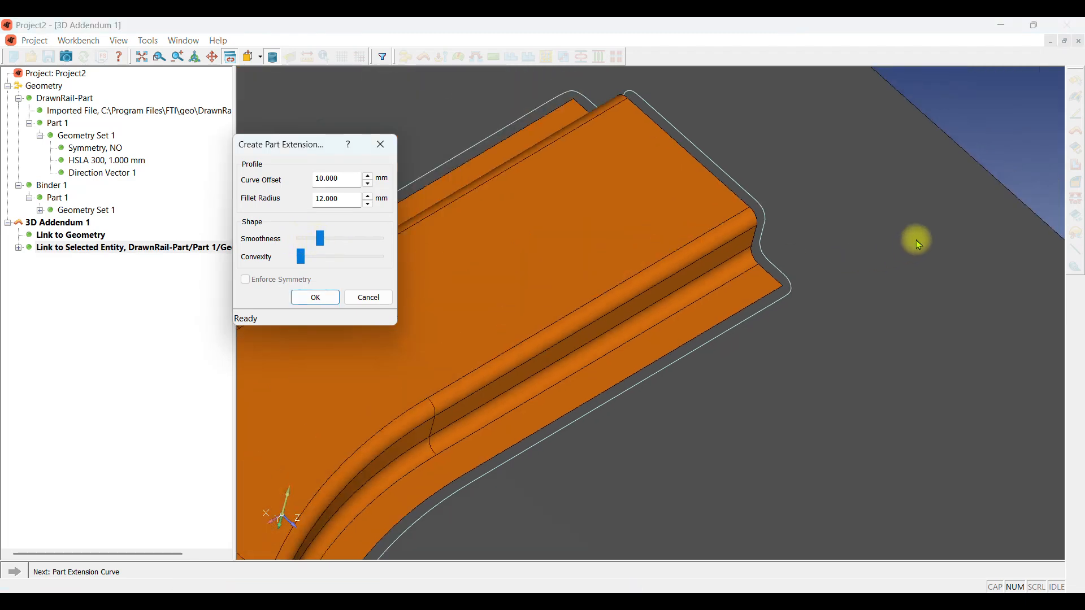
# Examine the smoothed part extension curve along the rail's sides and around both rail ends
pyautogui.scroll(-6, 893, 154)
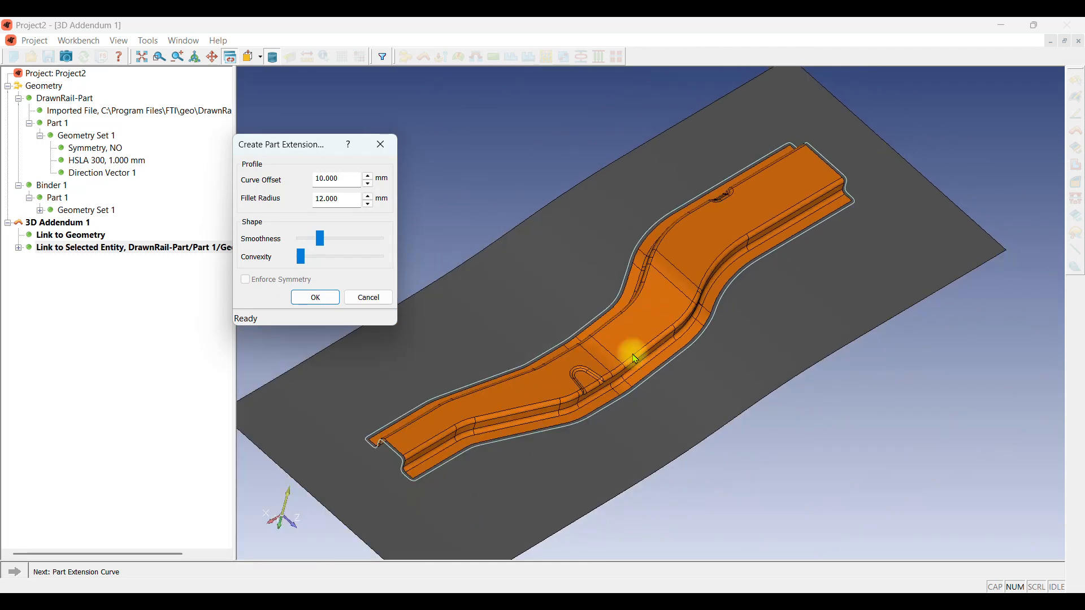
pyautogui.scroll(1, 328, 459)
pyautogui.scroll(5, 331, 464)
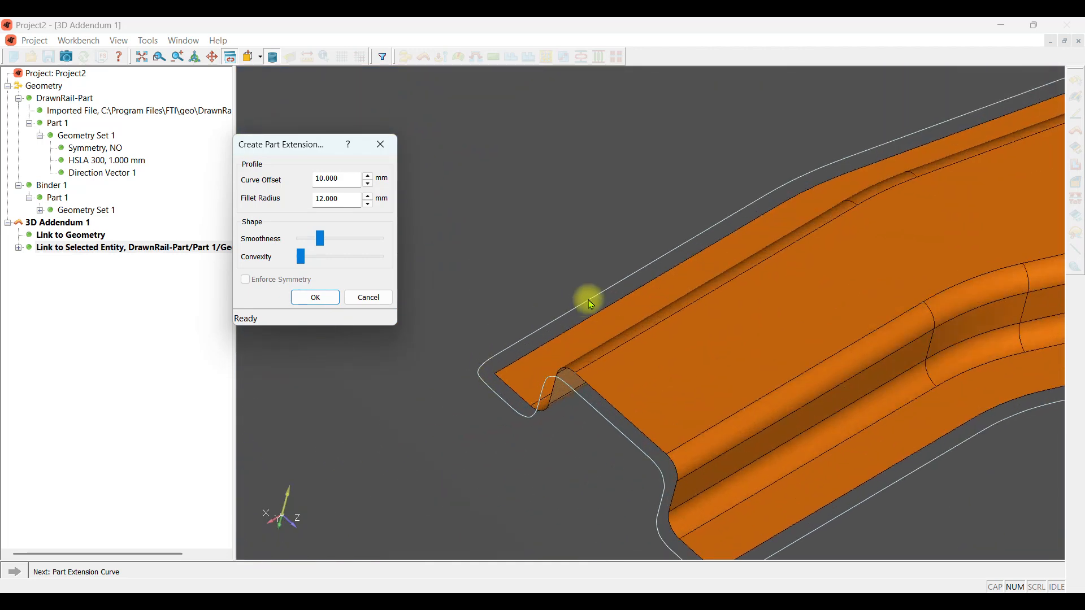
pyautogui.scroll(-5, 487, 366)
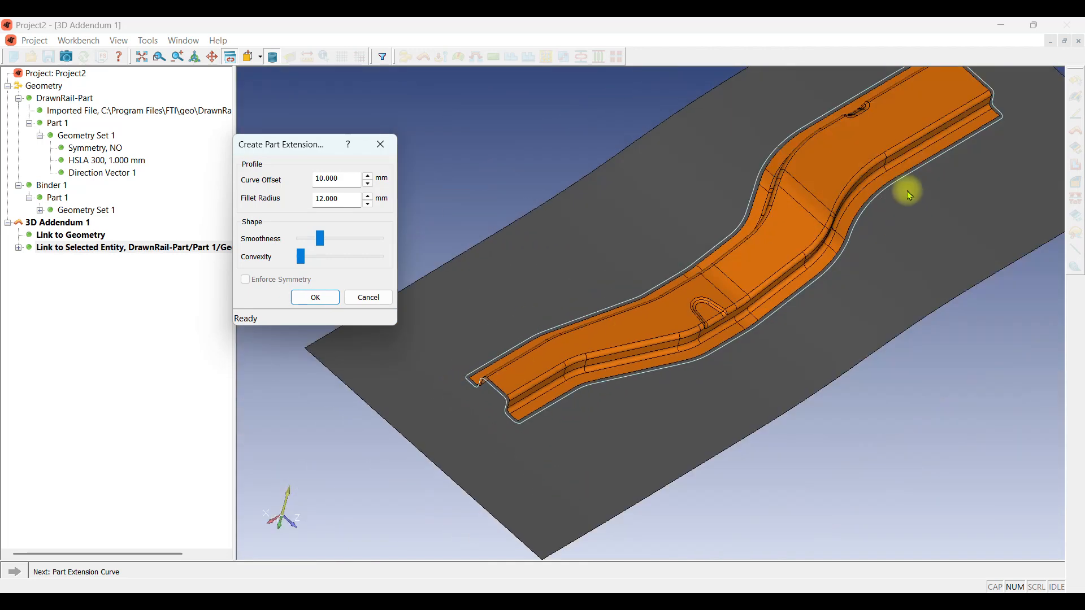
pyautogui.scroll(3, 860, 194)
pyautogui.scroll(-4, 819, 211)
pyautogui.scroll(1, 861, 98)
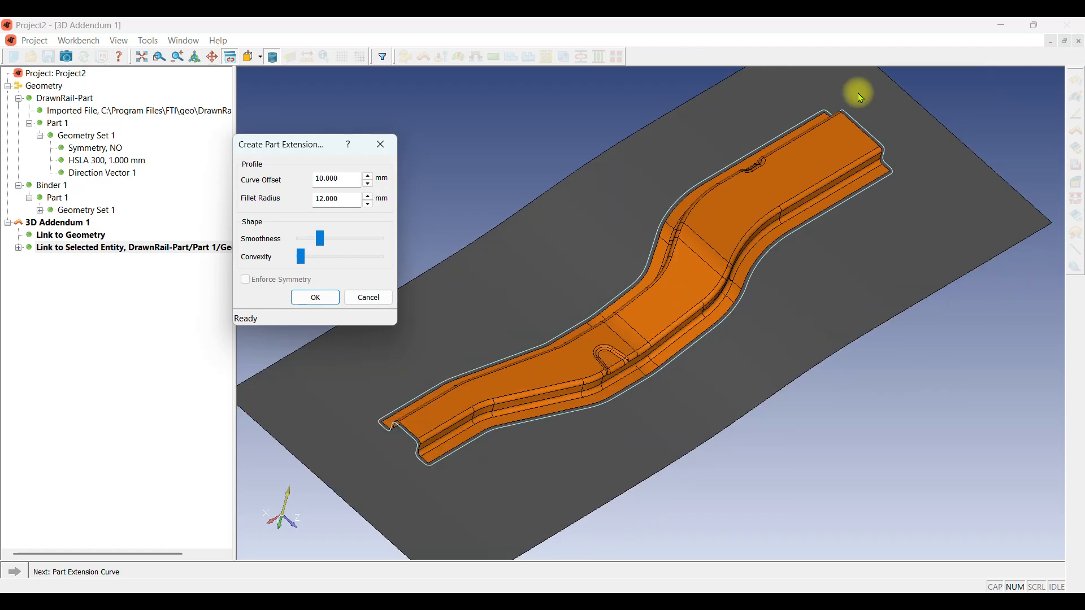
pyautogui.scroll(2, 861, 97)
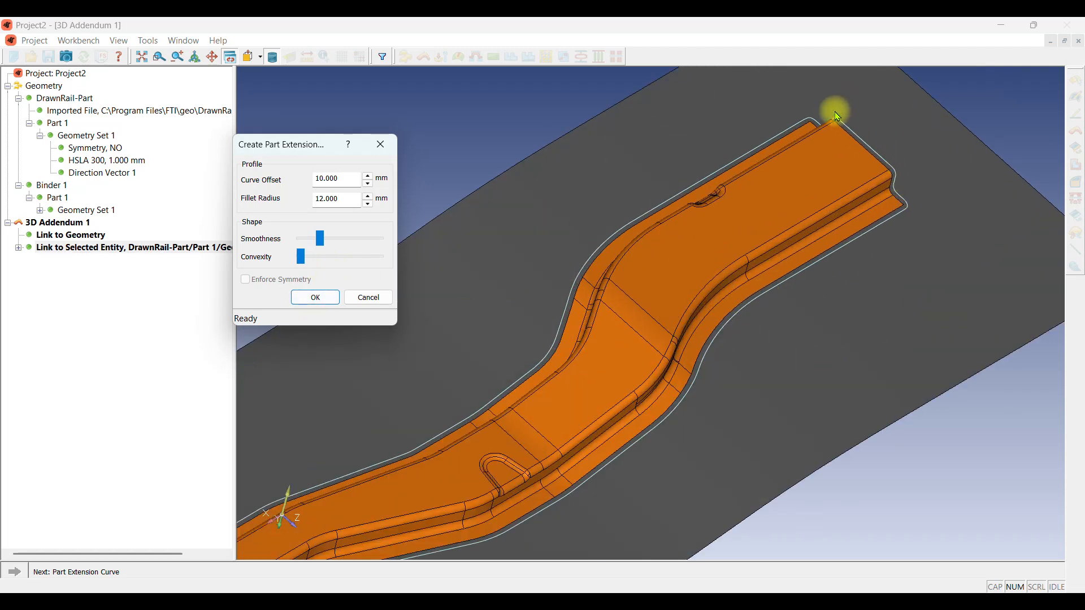
# Accept the part extension curve and start creating the die radius tangent curve
pyautogui.click(315, 297)
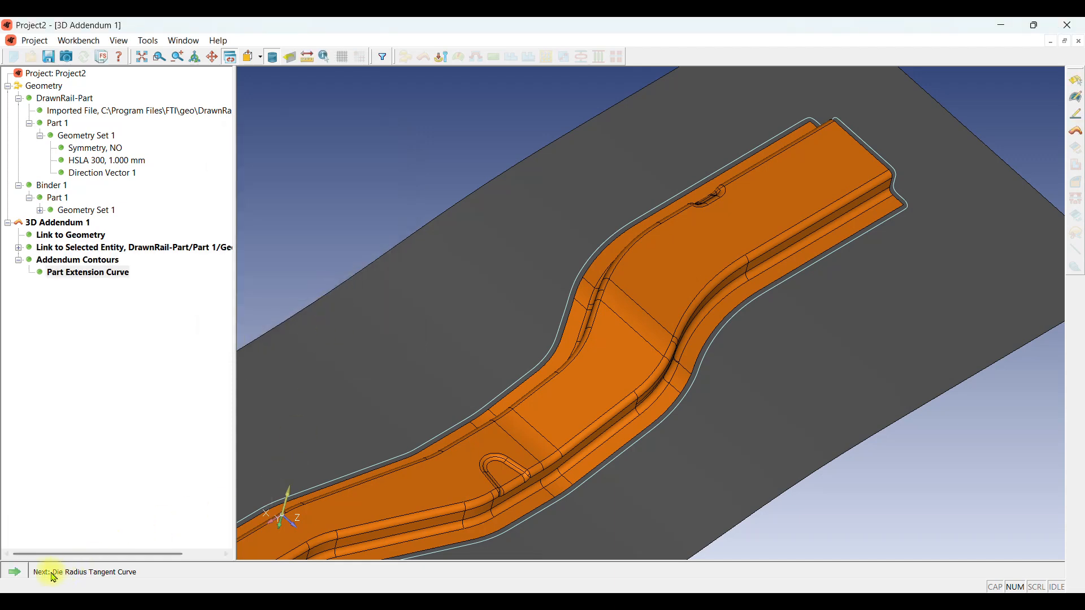
pyautogui.click(10, 574)
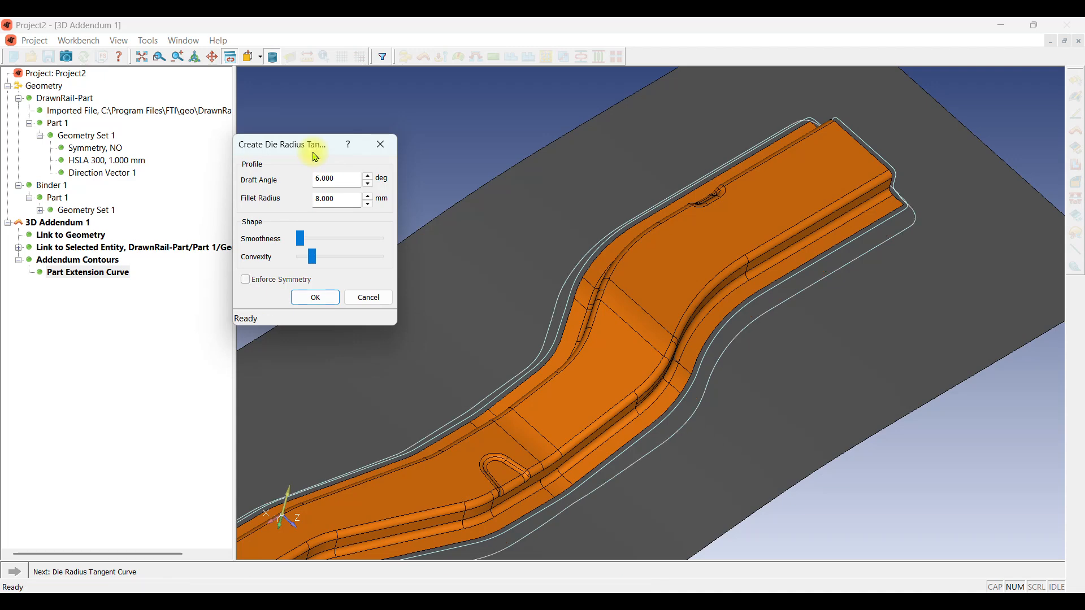
# Examine the previewed die radius tangent curve on the binder around the rail end, from the side and from above
pyautogui.moveTo(882, 206); pyautogui.dragTo(613, 273, button='middle')
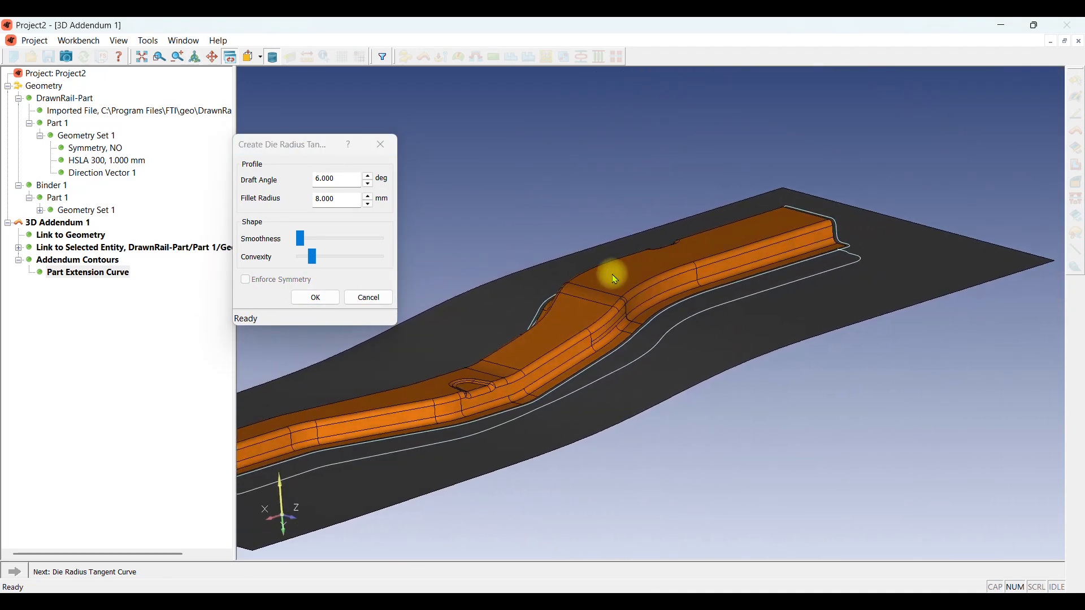
pyautogui.scroll(2, 909, 226)
pyautogui.moveTo(909, 226); pyautogui.dragTo(734, 298, button='middle')
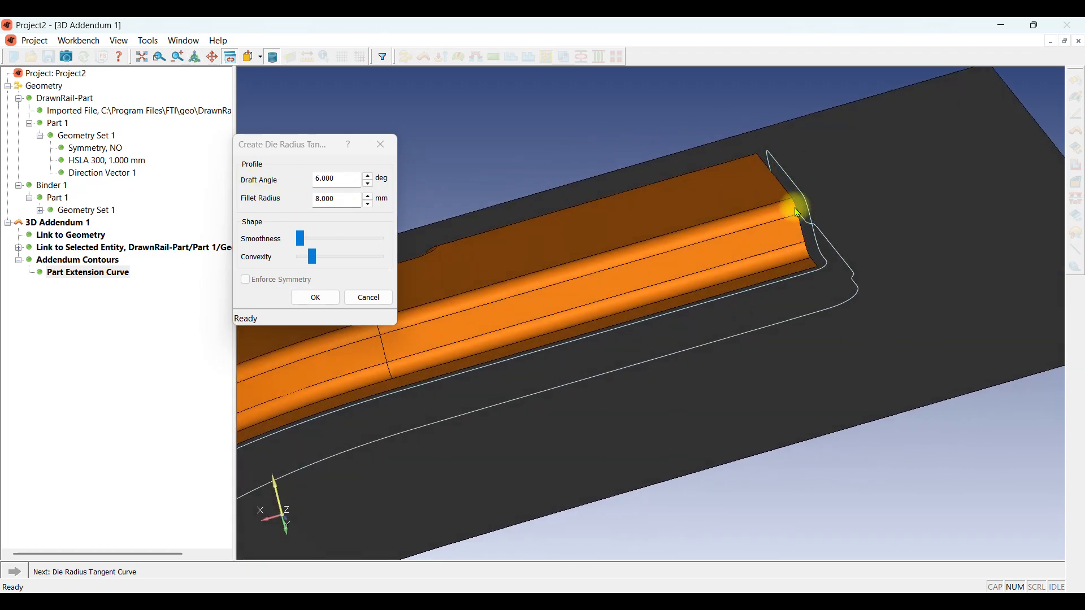
pyautogui.moveTo(794, 206); pyautogui.dragTo(833, 240, button='middle')
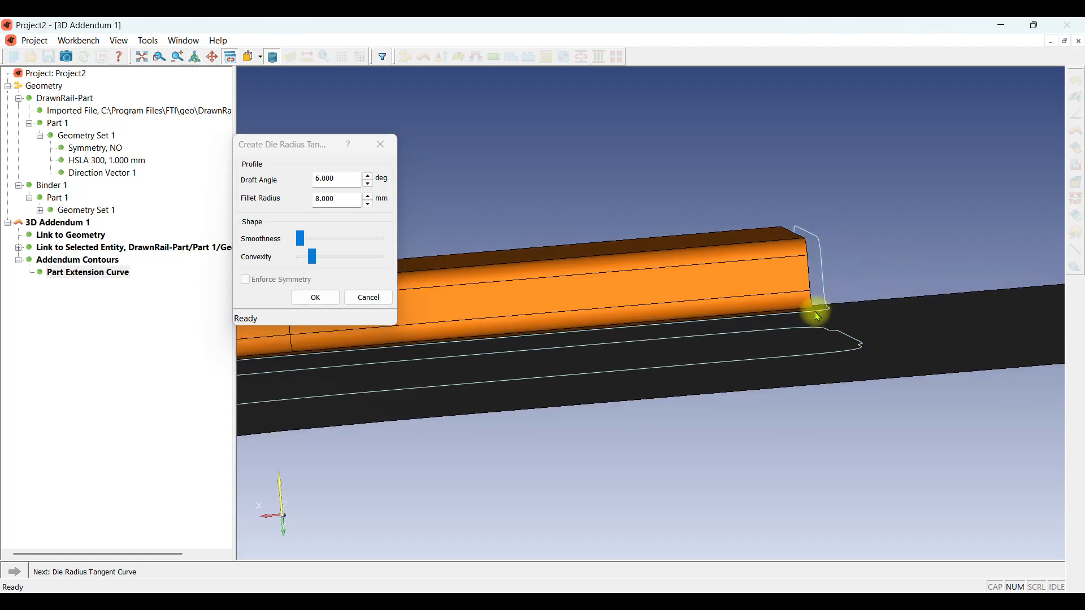
pyautogui.moveTo(816, 311); pyautogui.dragTo(819, 293, button='middle')
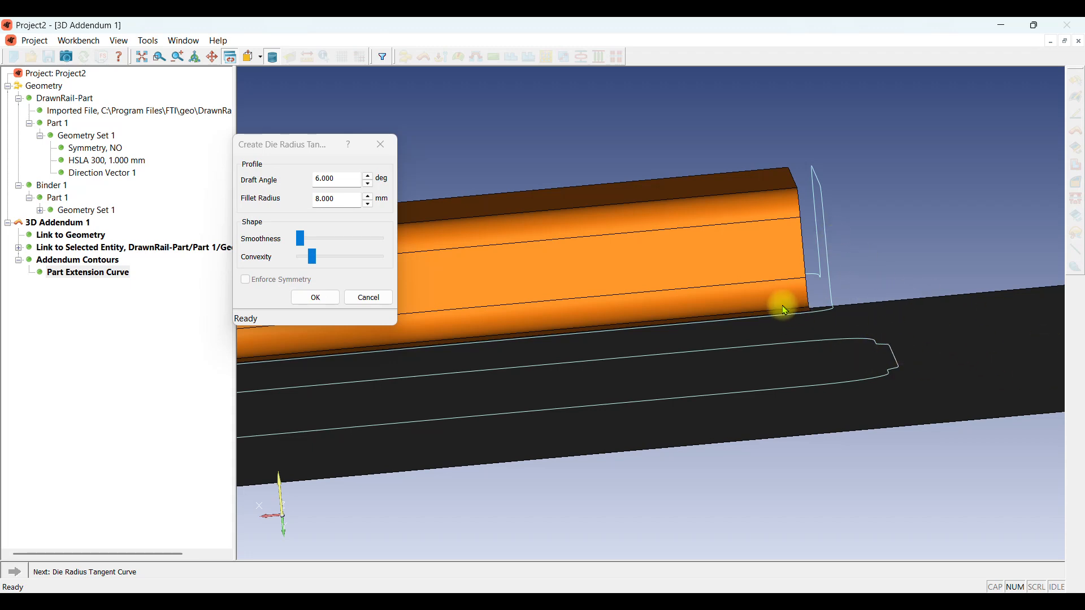
pyautogui.scroll(5, 788, 305)
pyautogui.scroll(-5, 904, 298)
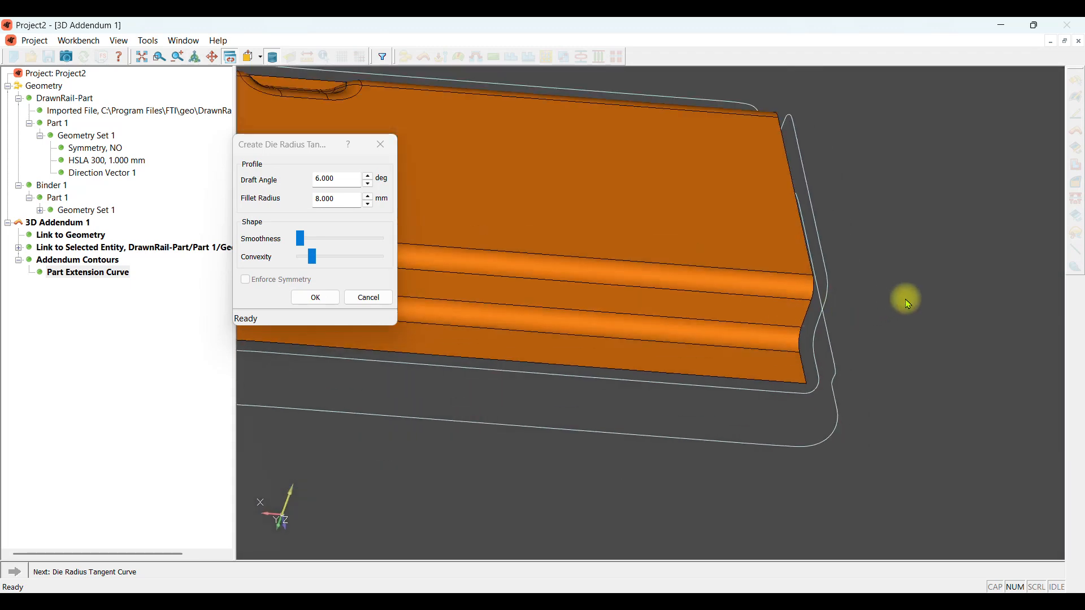
pyautogui.scroll(3, 734, 286)
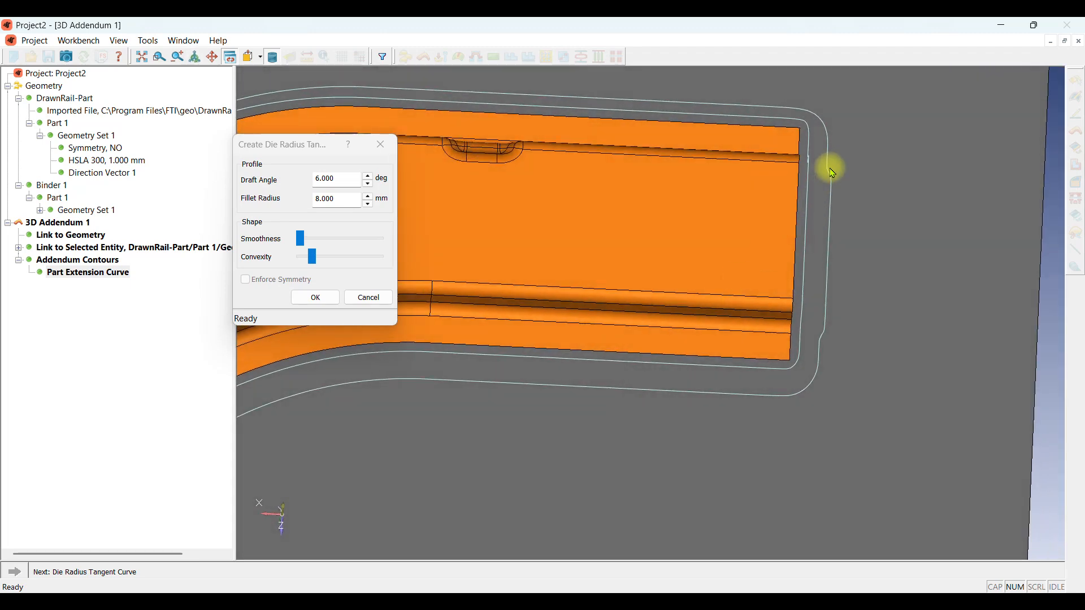
pyautogui.scroll(2, 830, 171)
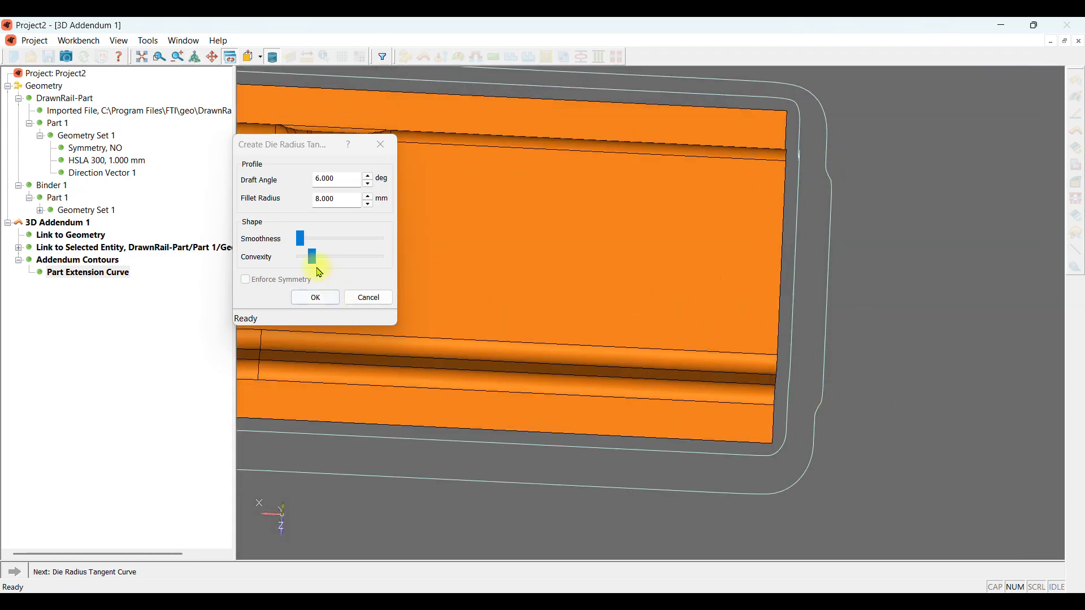
# Raise the smoothness of the die radius tangent curve slightly, check it at both rail ends and accept the curve
pyautogui.click(300, 237)
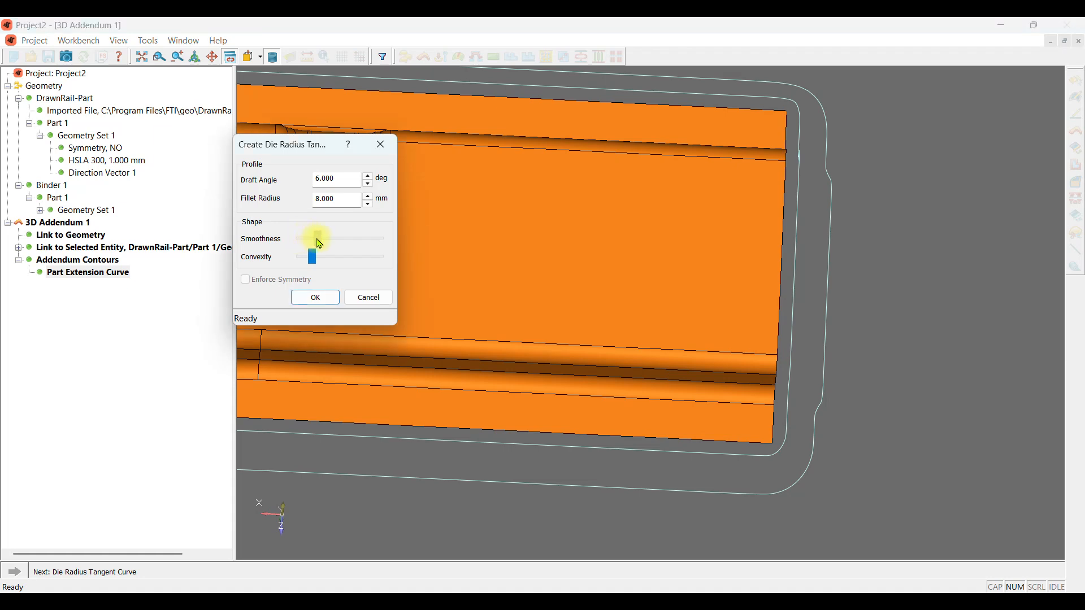
pyautogui.moveTo(320, 244); pyautogui.dragTo(317, 239)
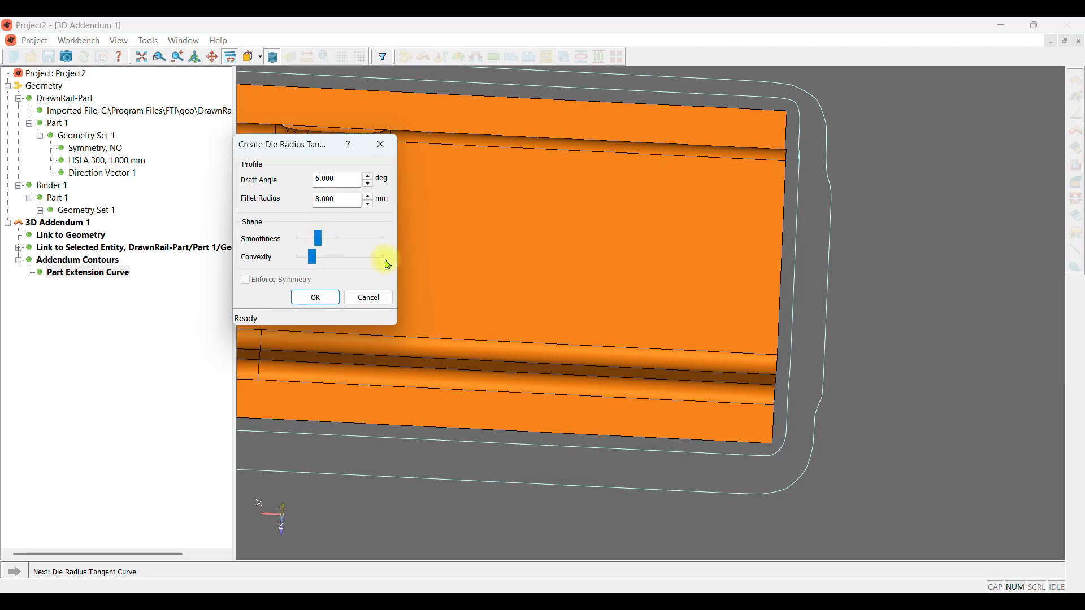
pyautogui.scroll(-6, 1017, 255)
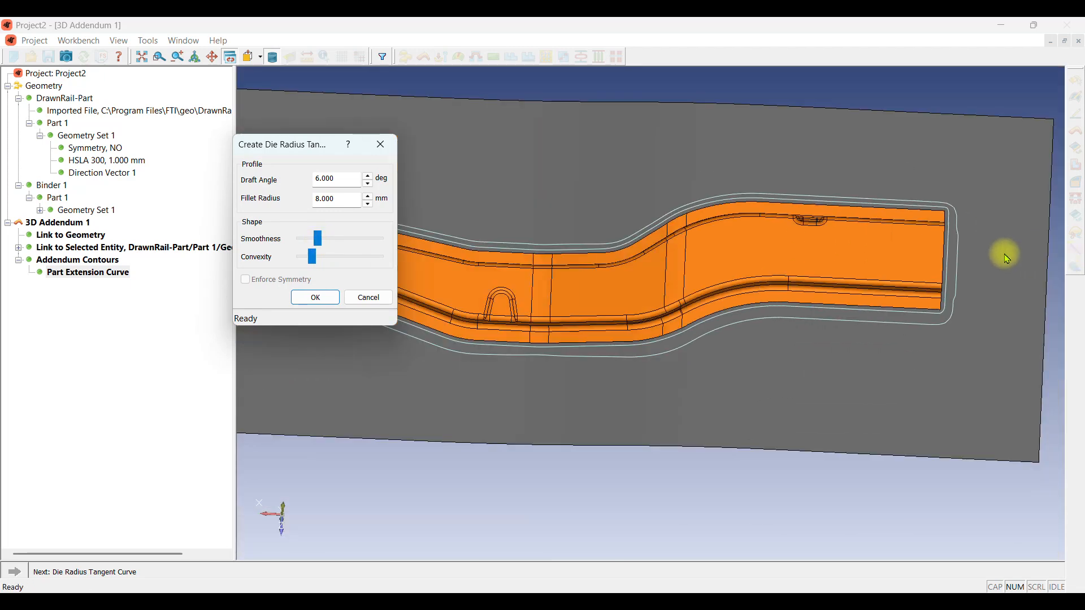
pyautogui.scroll(6, 522, 246)
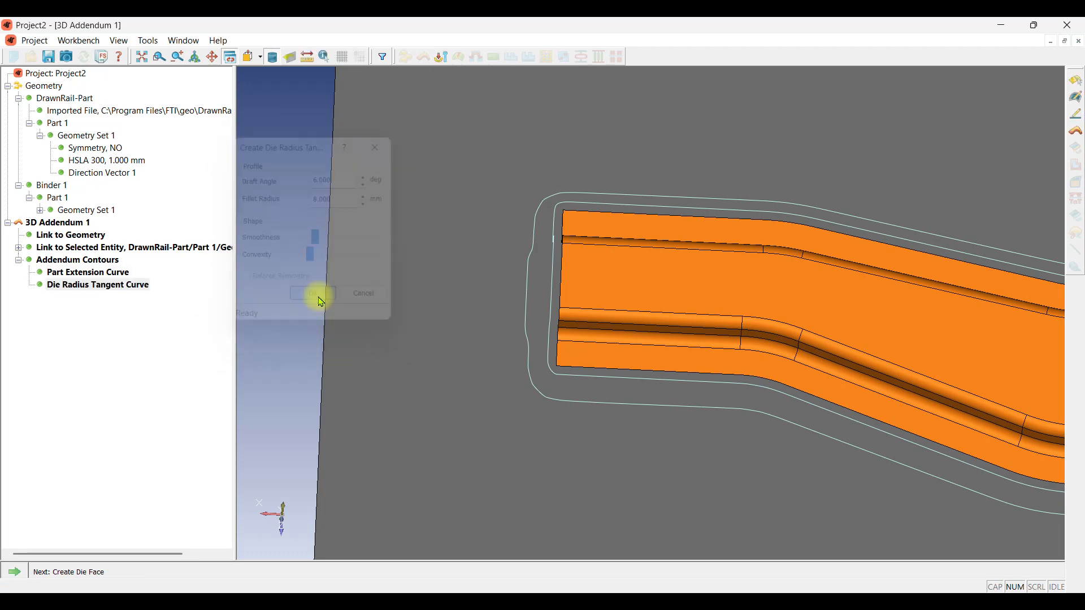
# Start creating the die face and open the Create Die Face help topic at its surface fitting options
pyautogui.click(71, 566)
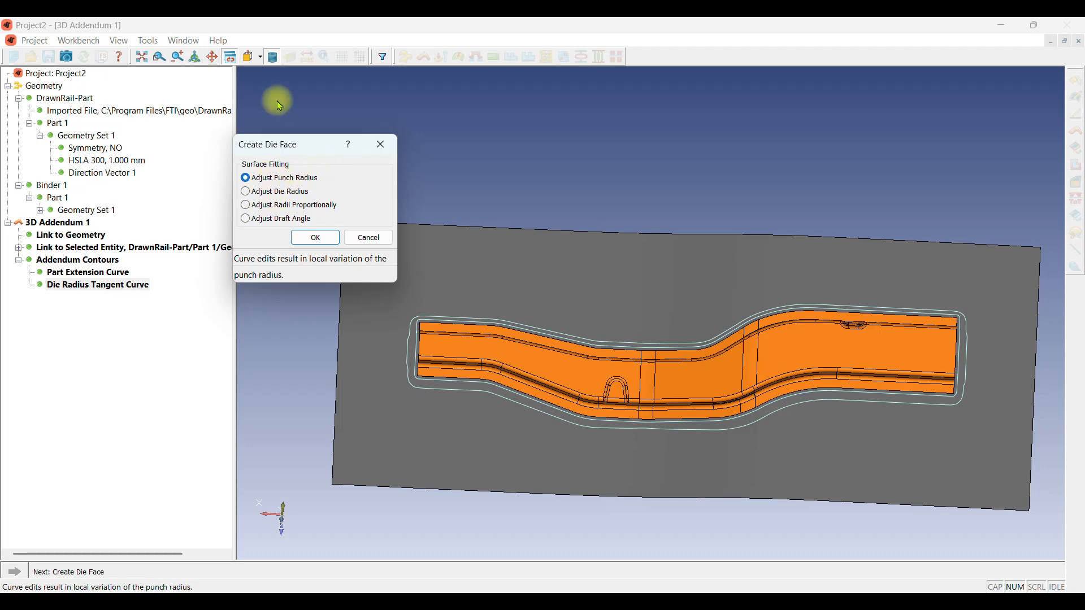
pyautogui.click(220, 41)
pyautogui.click(238, 57)
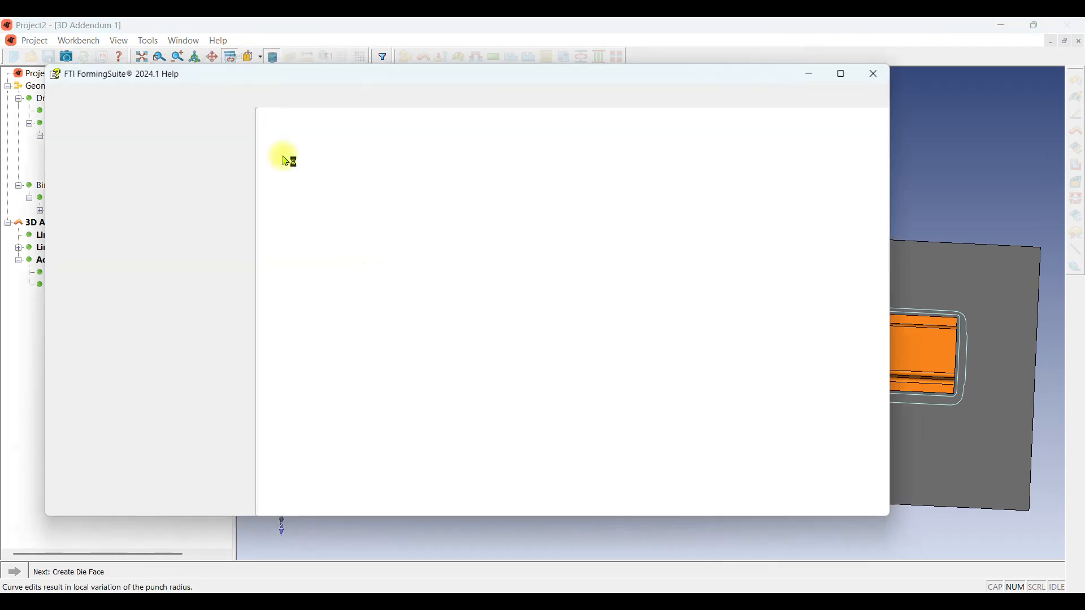
pyautogui.click(351, 280)
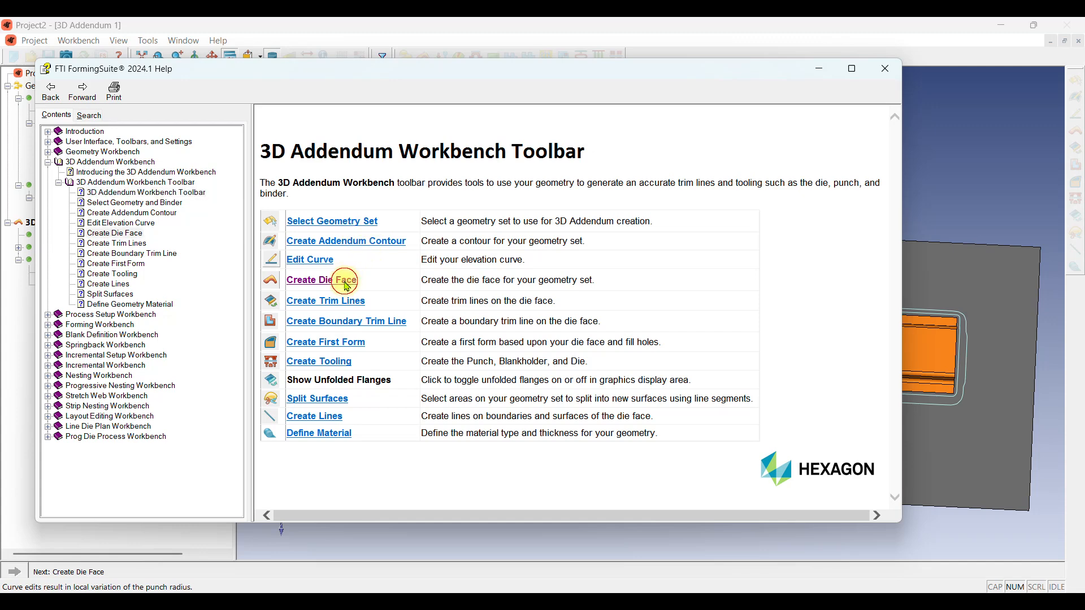
pyautogui.scroll(-3, 331, 313)
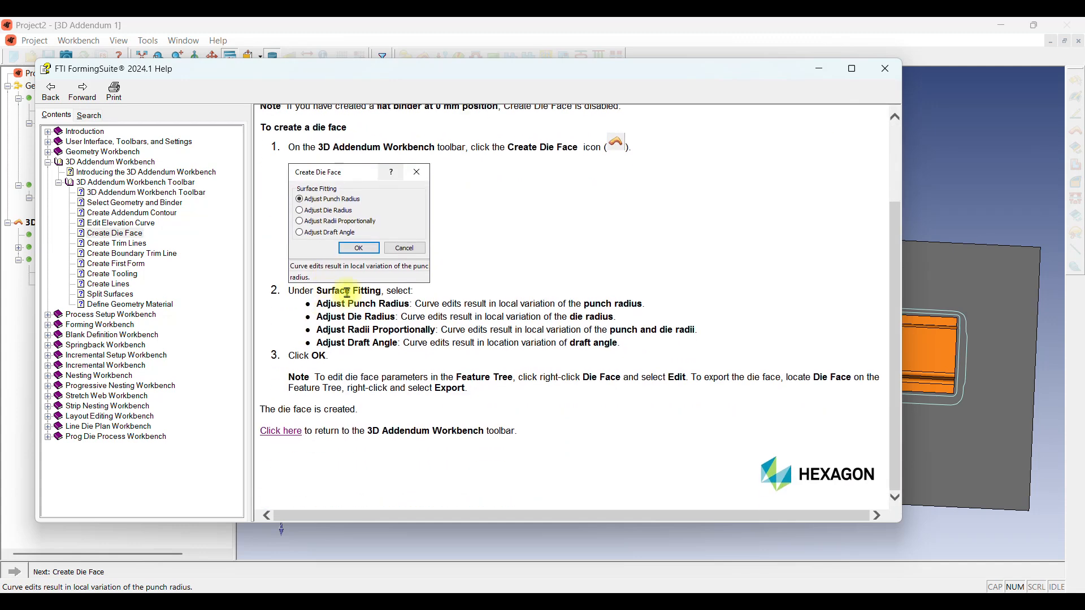
# Read the help descriptions of the punch radius, die radius, proportional radii and draft angle adjustments, and close the help
pyautogui.moveTo(319, 305); pyautogui.dragTo(634, 305)
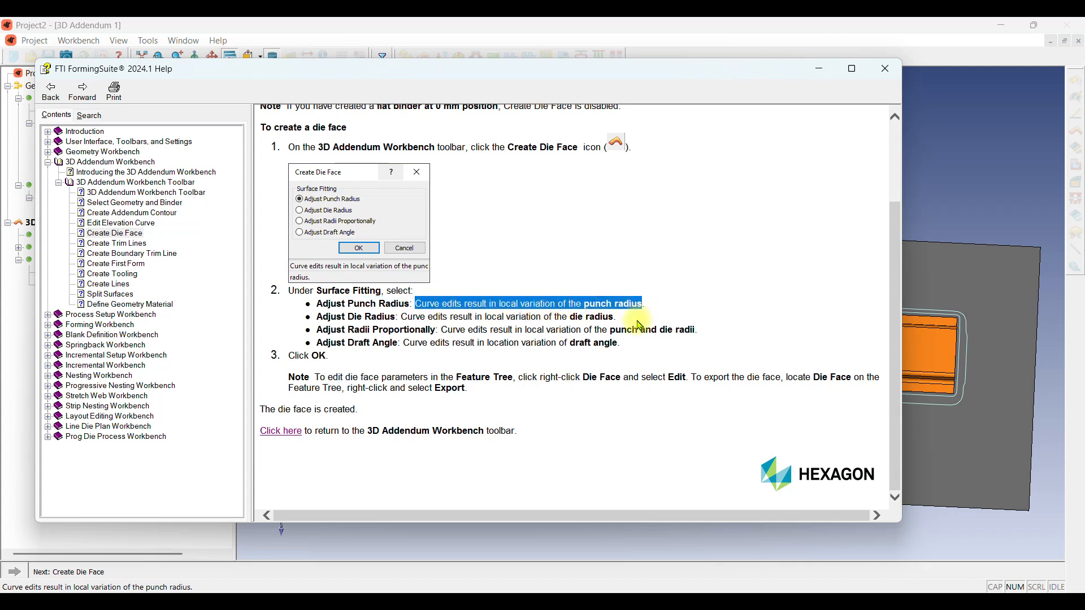
pyautogui.click(641, 326)
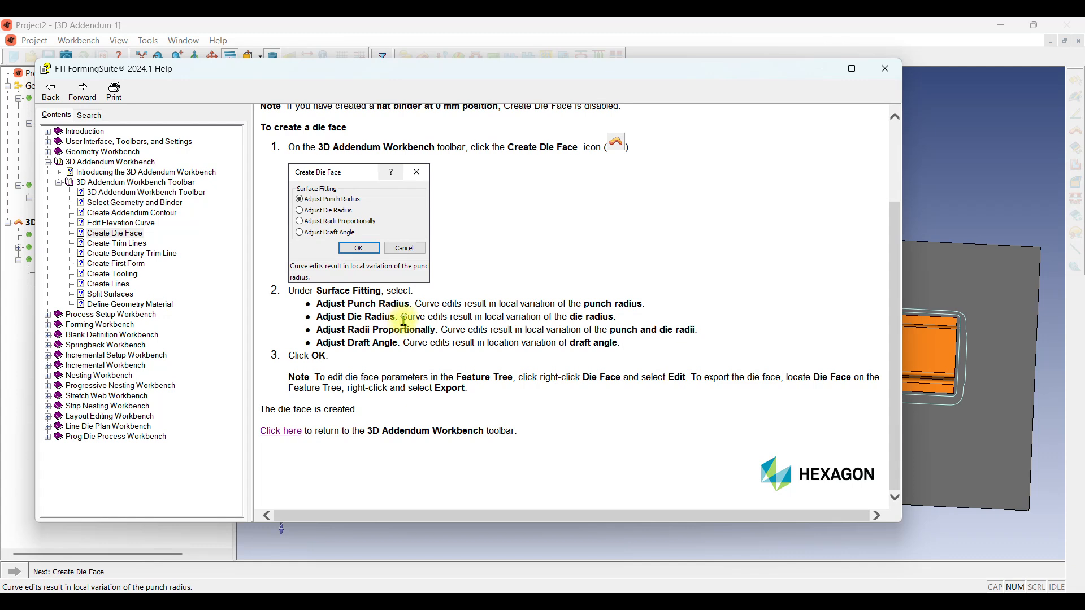
pyautogui.moveTo(348, 332); pyautogui.dragTo(437, 333)
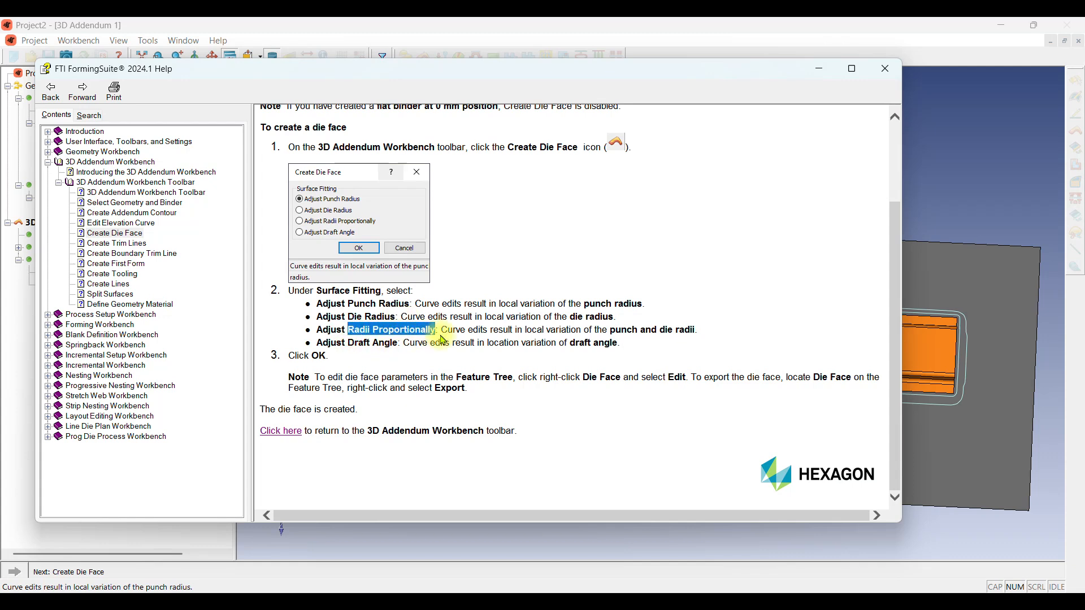
pyautogui.click(613, 329)
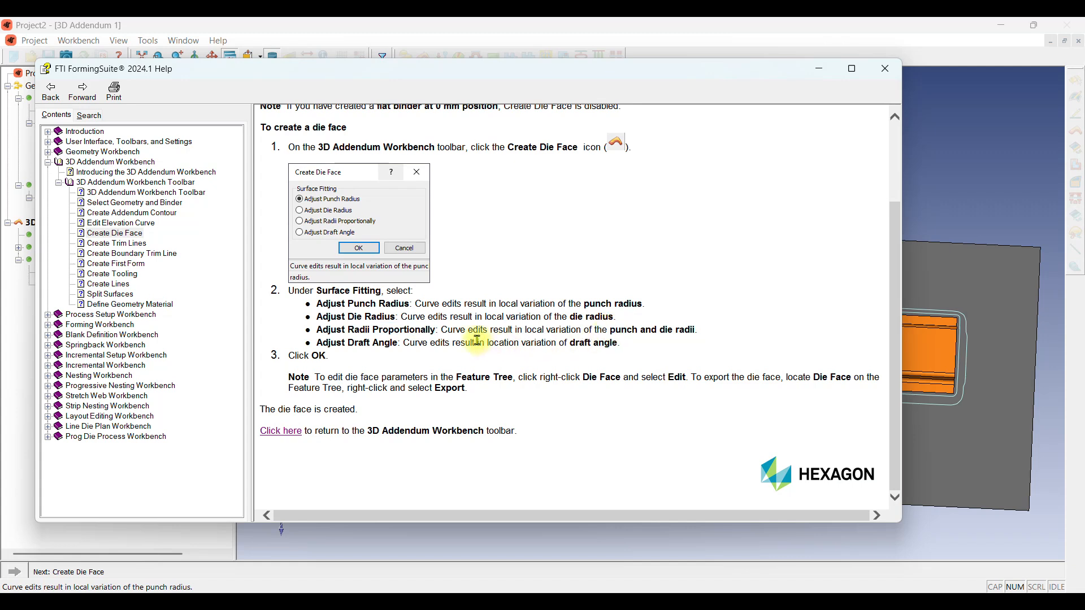
pyautogui.moveTo(444, 331); pyautogui.dragTo(390, 330)
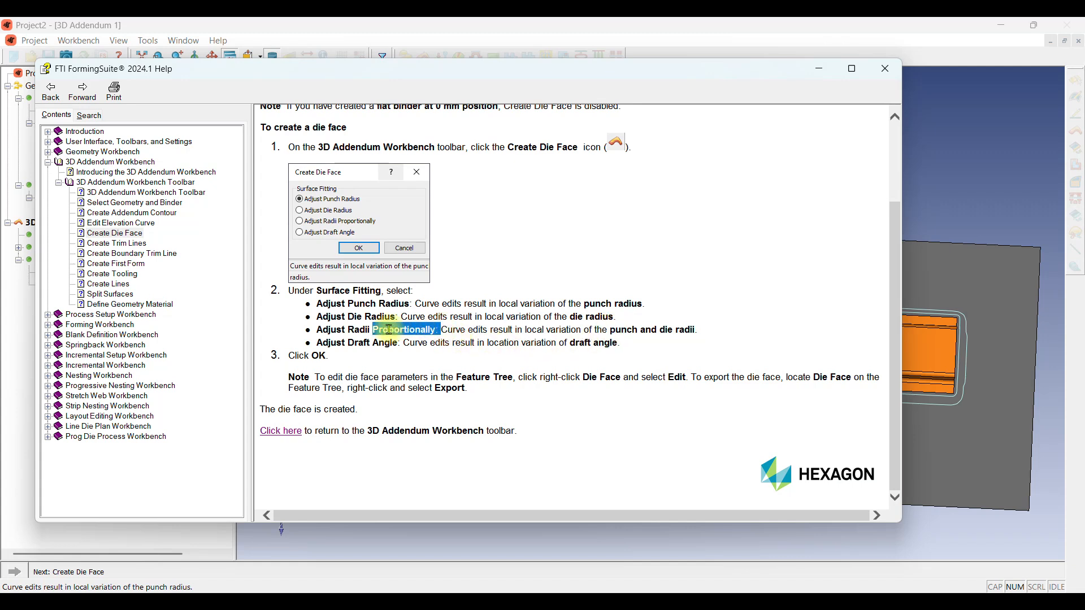
pyautogui.click(400, 345)
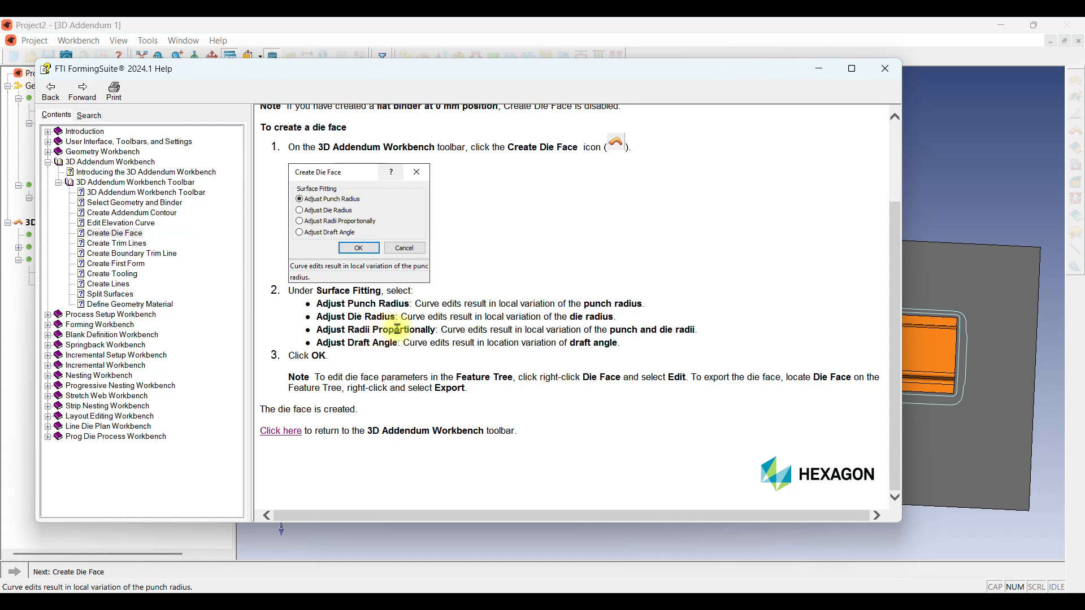
pyautogui.moveTo(318, 345); pyautogui.dragTo(379, 347)
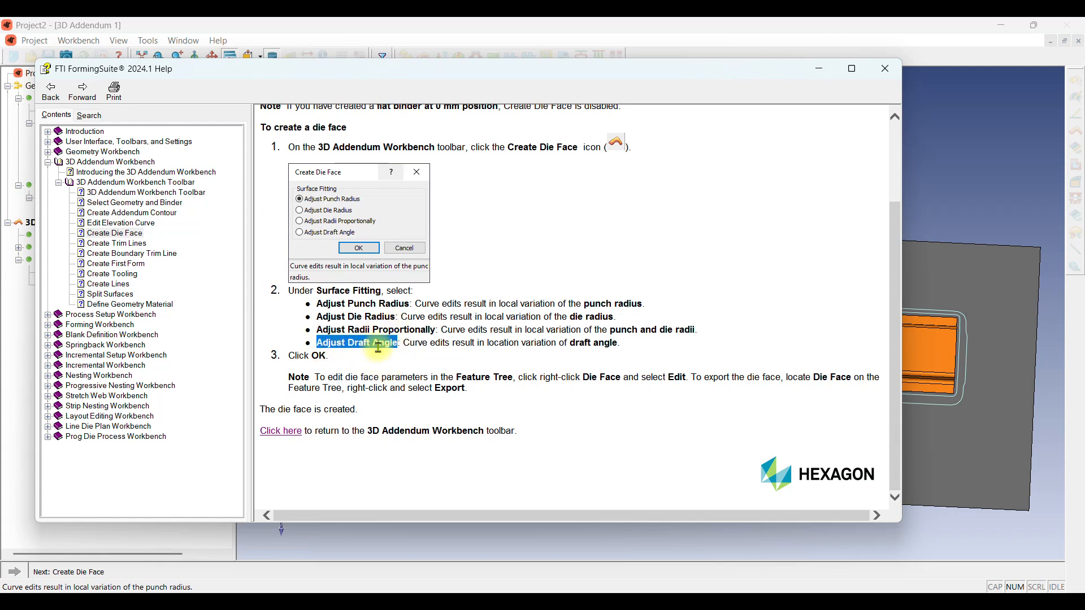
pyautogui.click(449, 345)
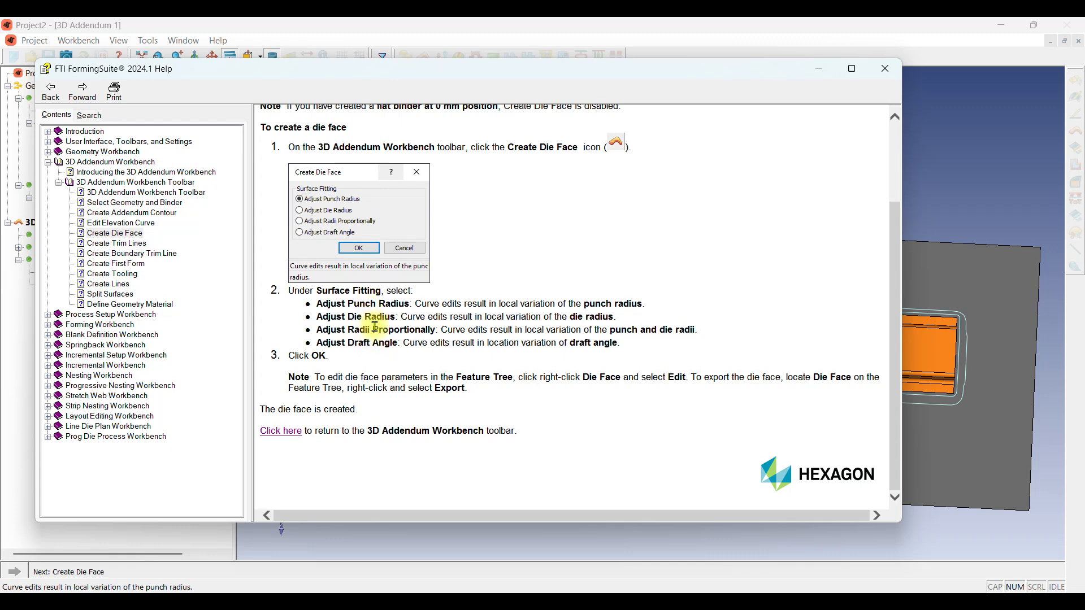
pyautogui.click(882, 71)
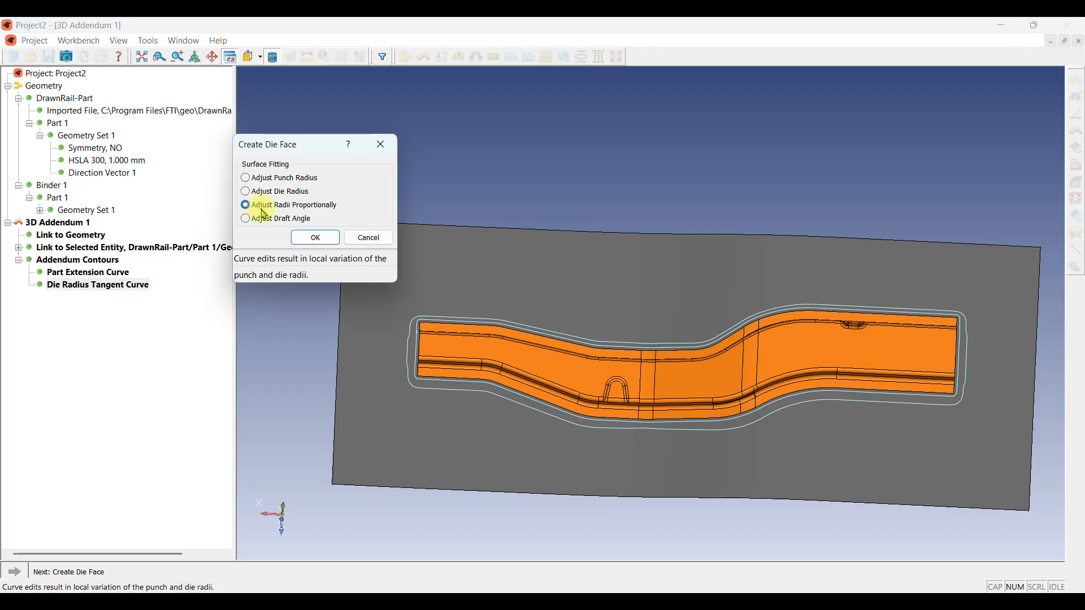
# Create the die face around the rail with surface fitting set to Adjust Radii Proportionally
pyautogui.scroll(3, 972, 348)
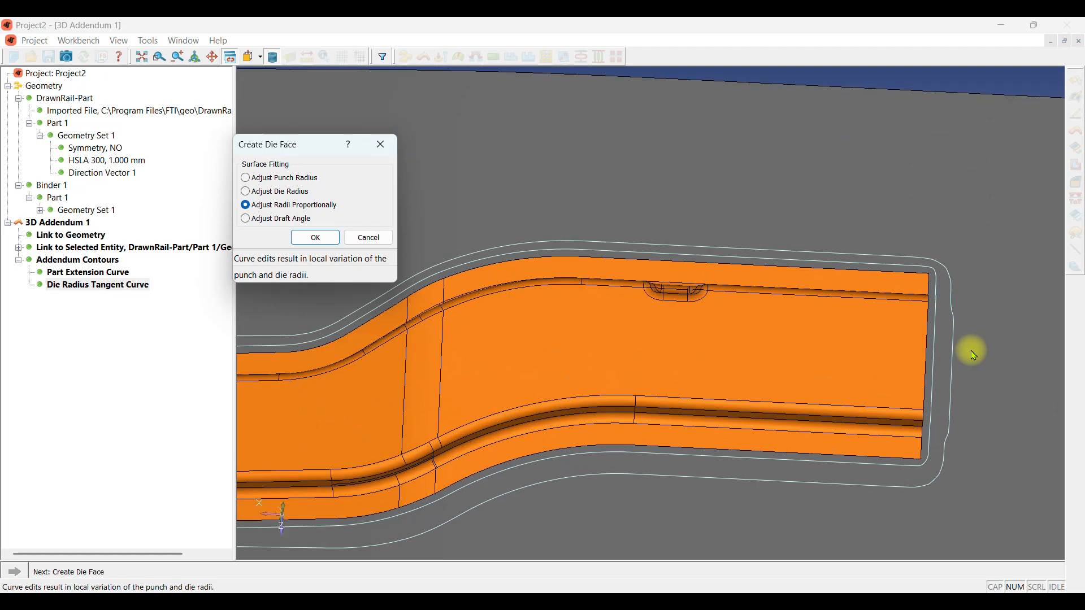
pyautogui.moveTo(726, 371); pyautogui.dragTo(757, 351, button='middle')
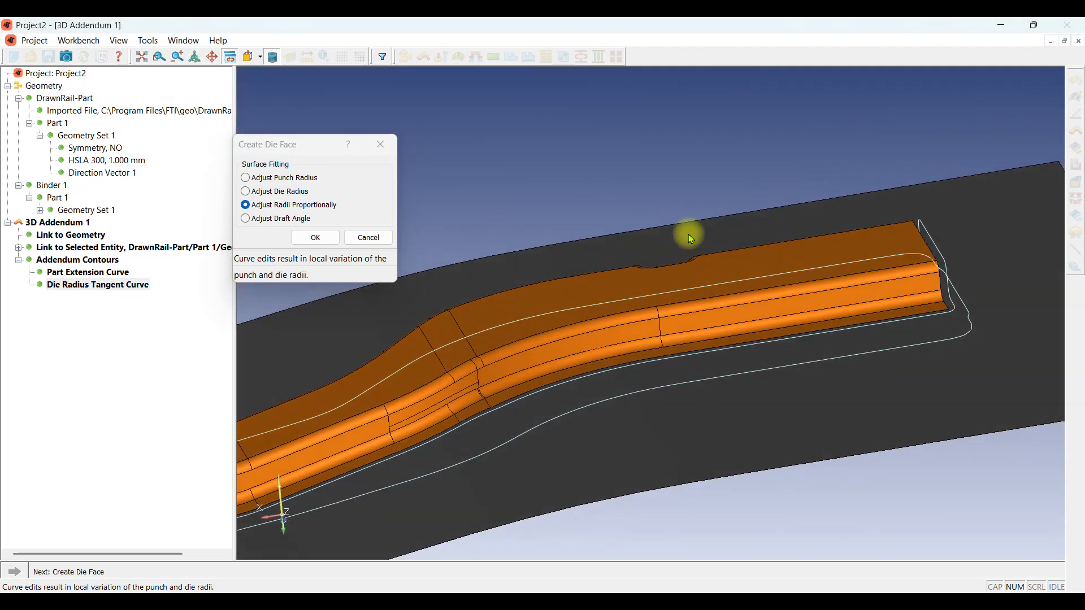
pyautogui.click(312, 237)
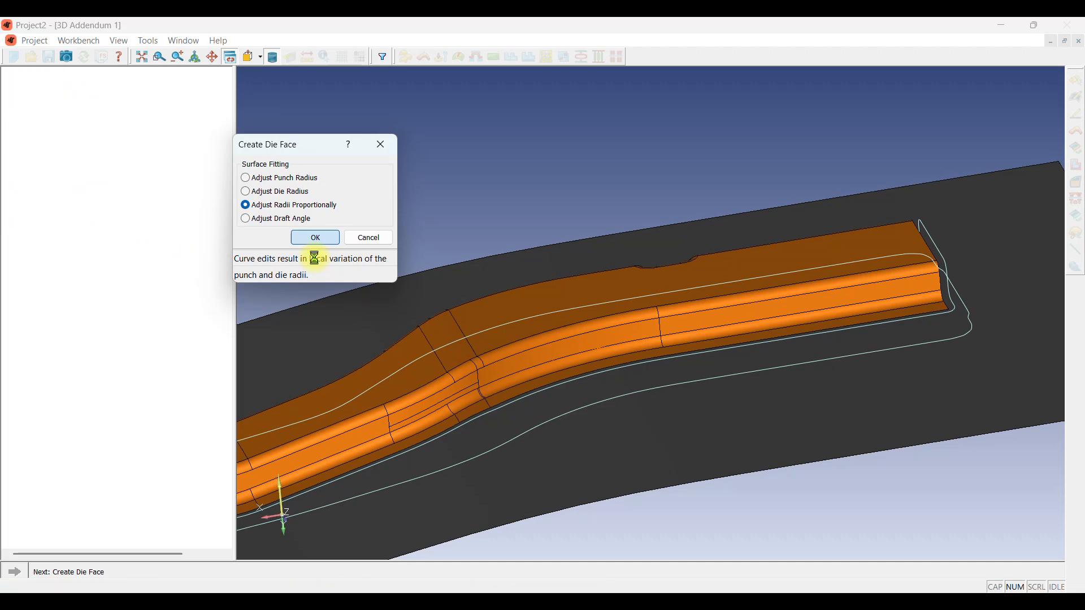
# Examine the die face walls and radii along the rail and at both of its ends
pyautogui.scroll(-4, 674, 245)
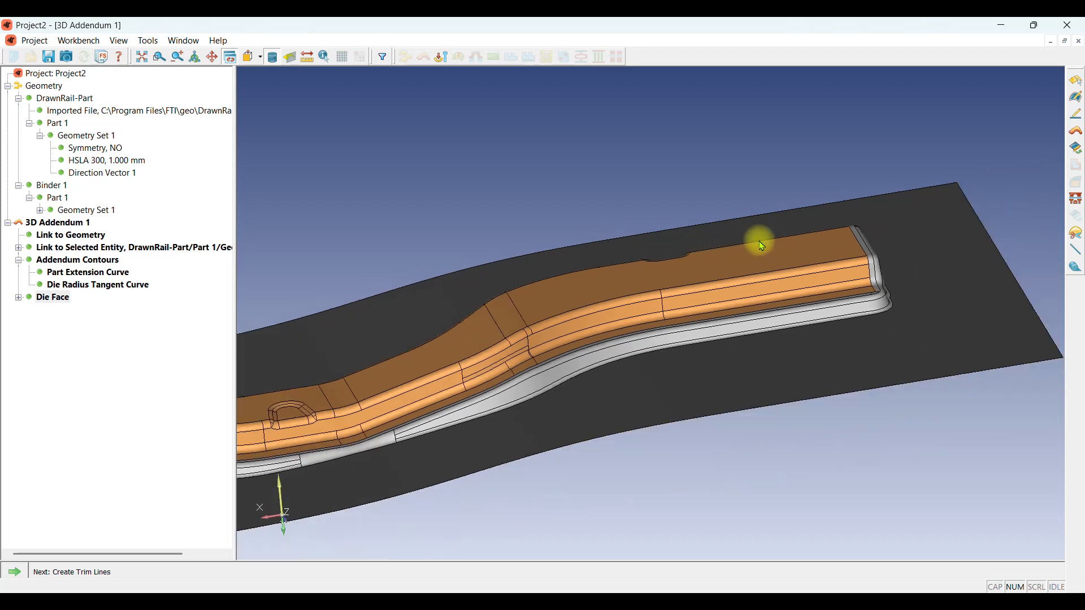
pyautogui.moveTo(426, 310); pyautogui.dragTo(516, 375, button='middle')
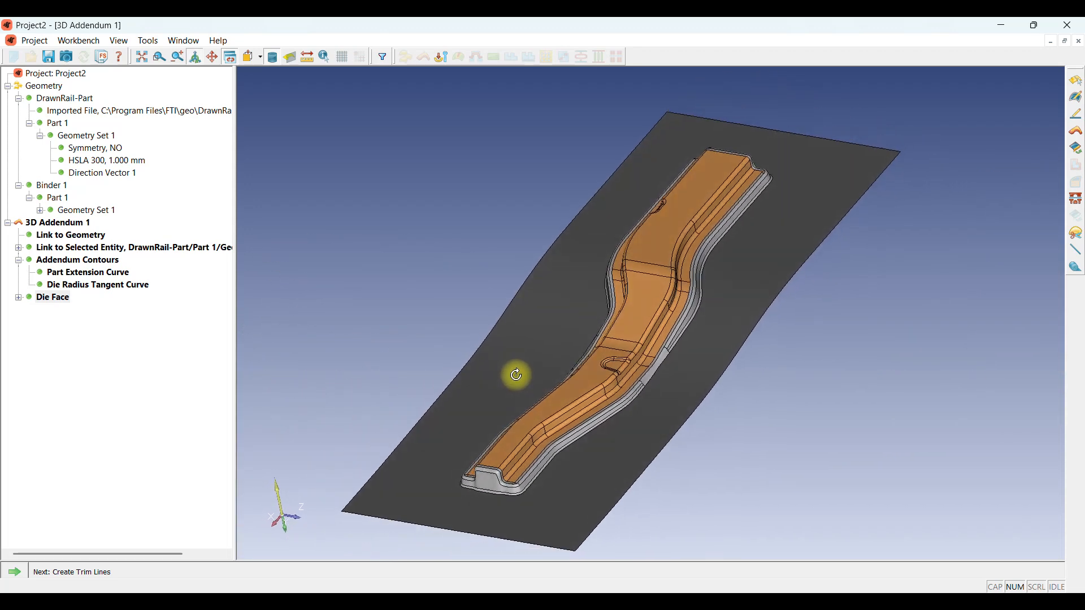
pyautogui.scroll(5, 512, 488)
pyautogui.scroll(3, 511, 490)
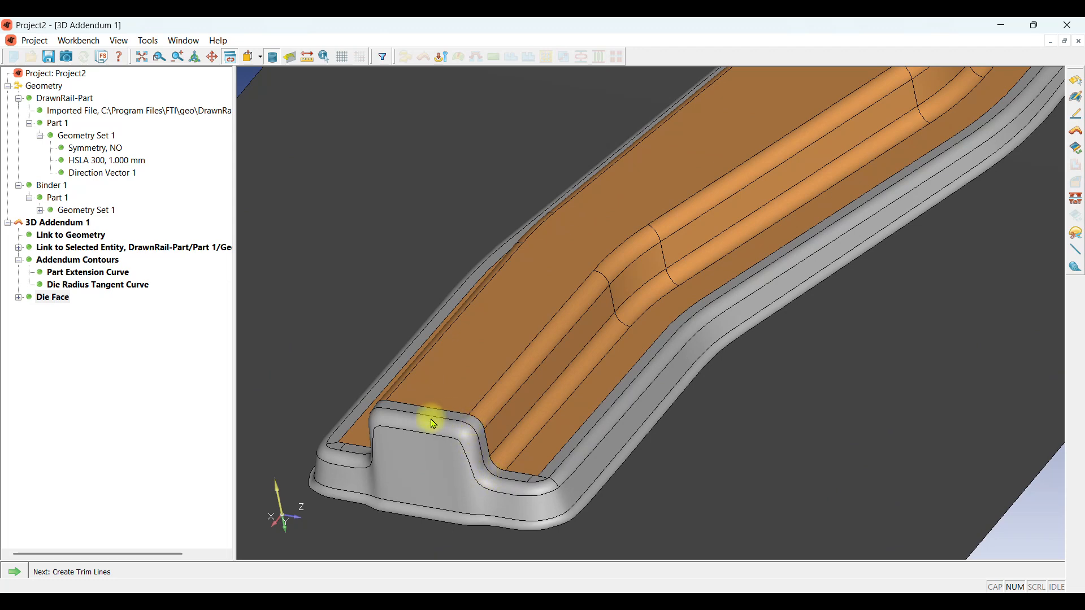
pyautogui.scroll(-2, 382, 436)
pyautogui.scroll(-2, 441, 390)
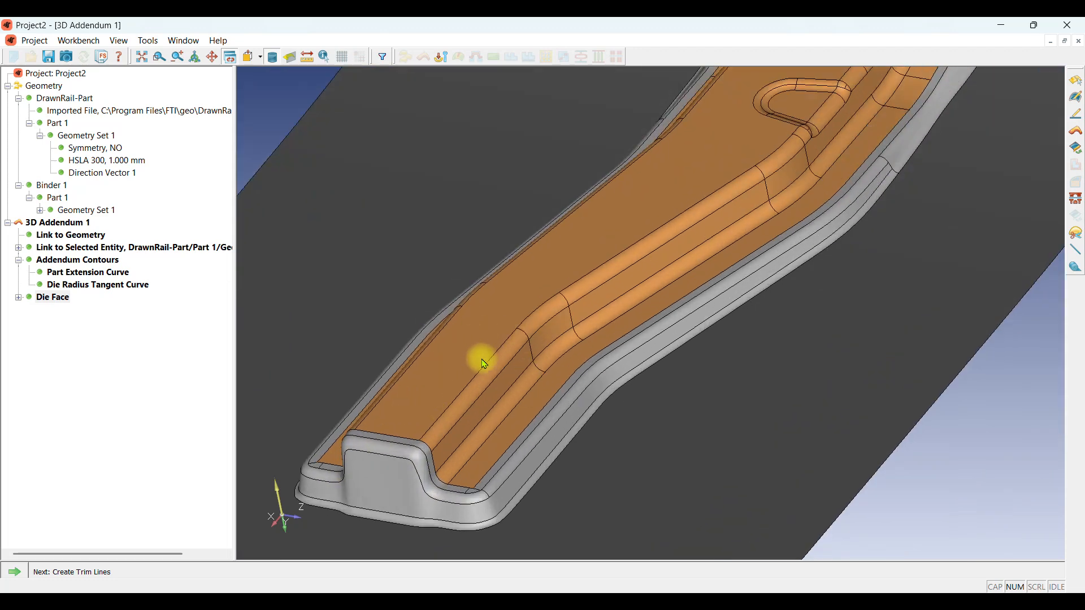
pyautogui.scroll(-6, 653, 406)
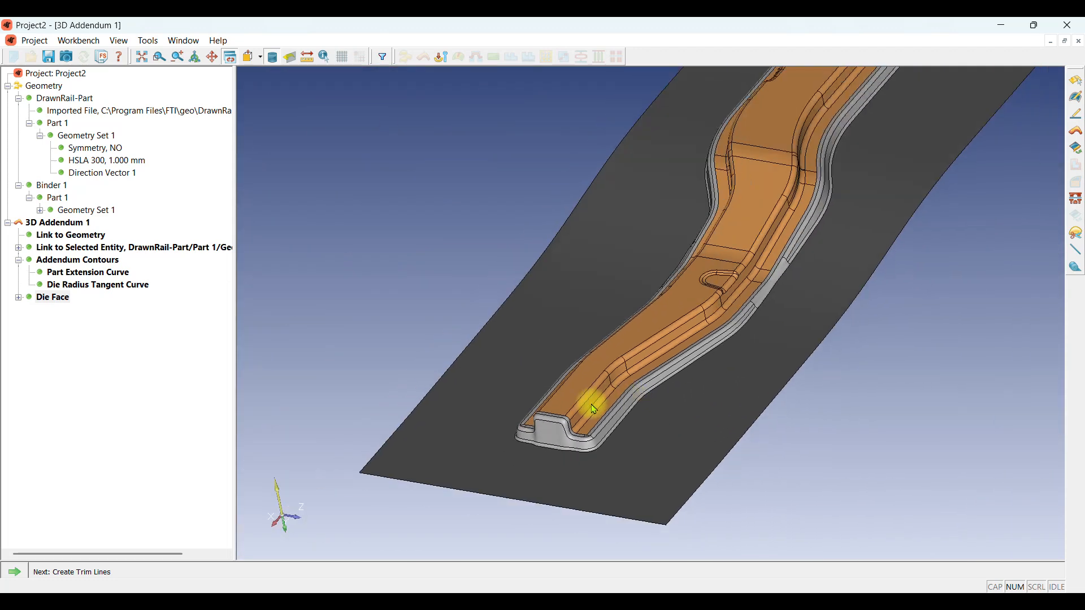
pyautogui.scroll(-3, 583, 390)
pyautogui.moveTo(582, 382); pyautogui.dragTo(523, 380, button='middle')
pyautogui.scroll(5, 477, 380)
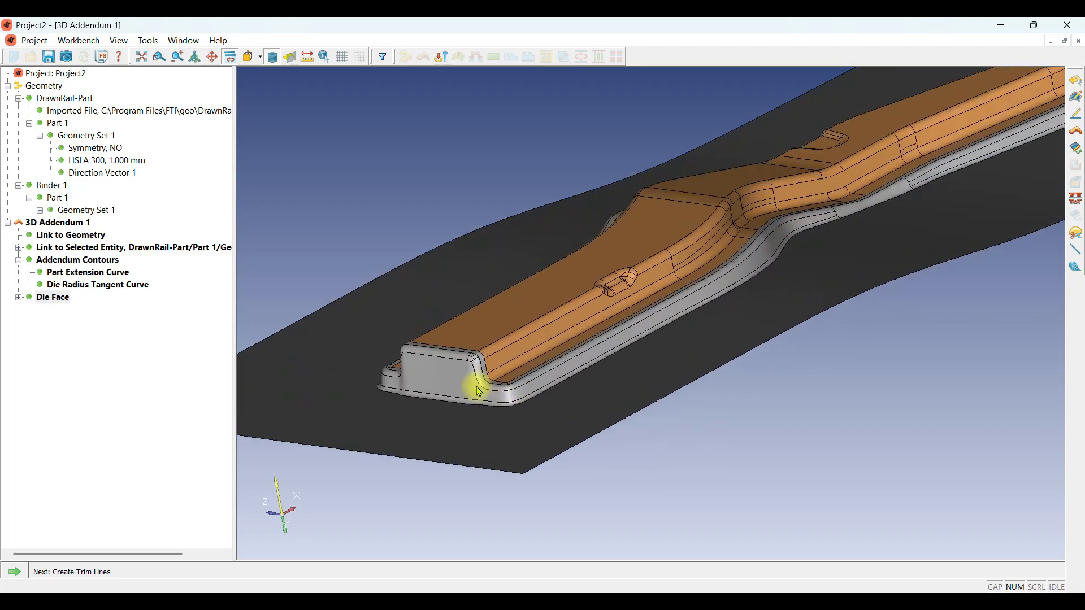
pyautogui.moveTo(433, 373); pyautogui.dragTo(619, 306, button='middle')
# Generate trim lines with the Trim 2D method, using 14 deg up, 18 deg down and a 1 deg margin
pyautogui.click(17, 572)
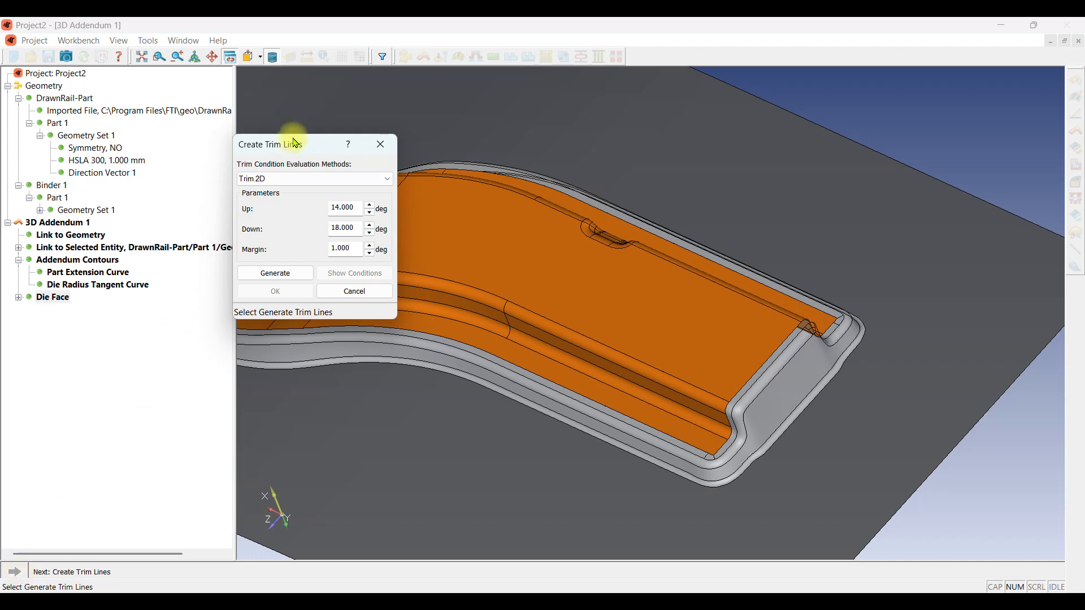
pyautogui.moveTo(295, 142); pyautogui.dragTo(338, 101)
pyautogui.moveTo(724, 138); pyautogui.dragTo(947, 174, button='middle')
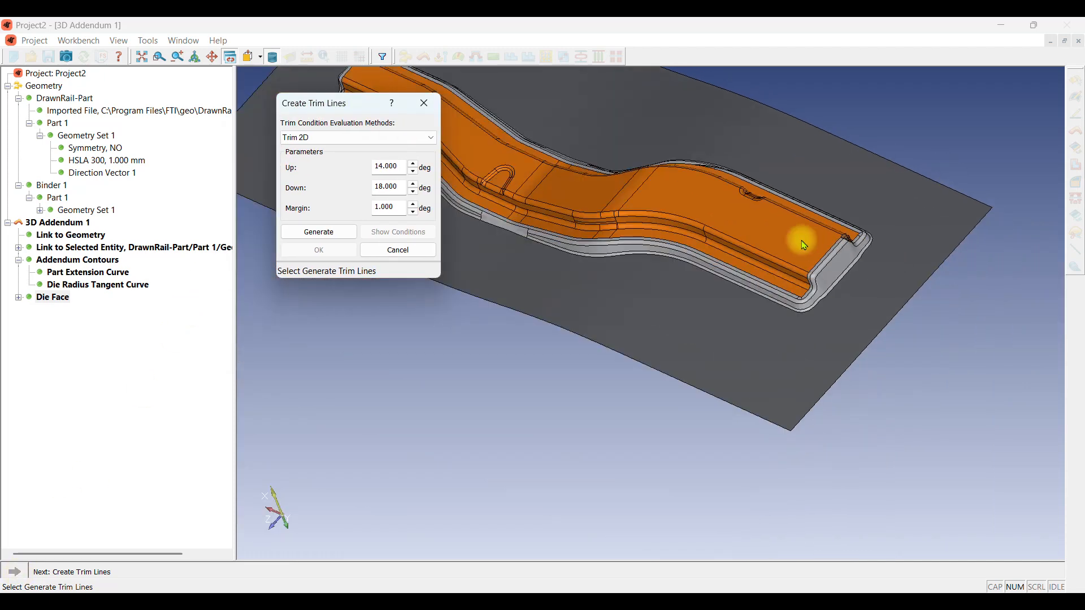
pyautogui.moveTo(805, 245); pyautogui.dragTo(815, 221, button='middle')
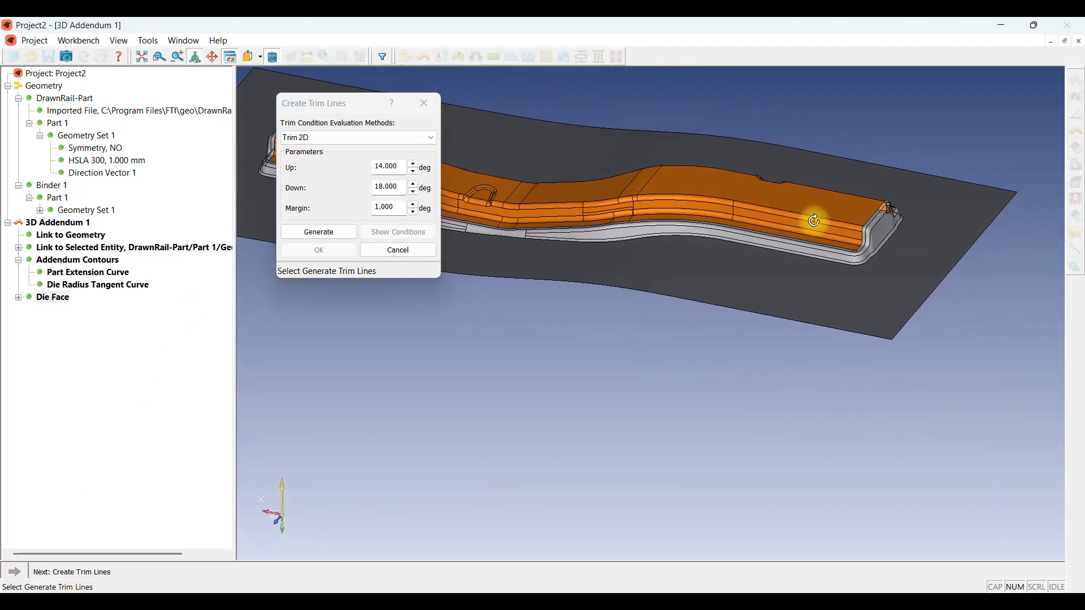
pyautogui.scroll(2, 814, 223)
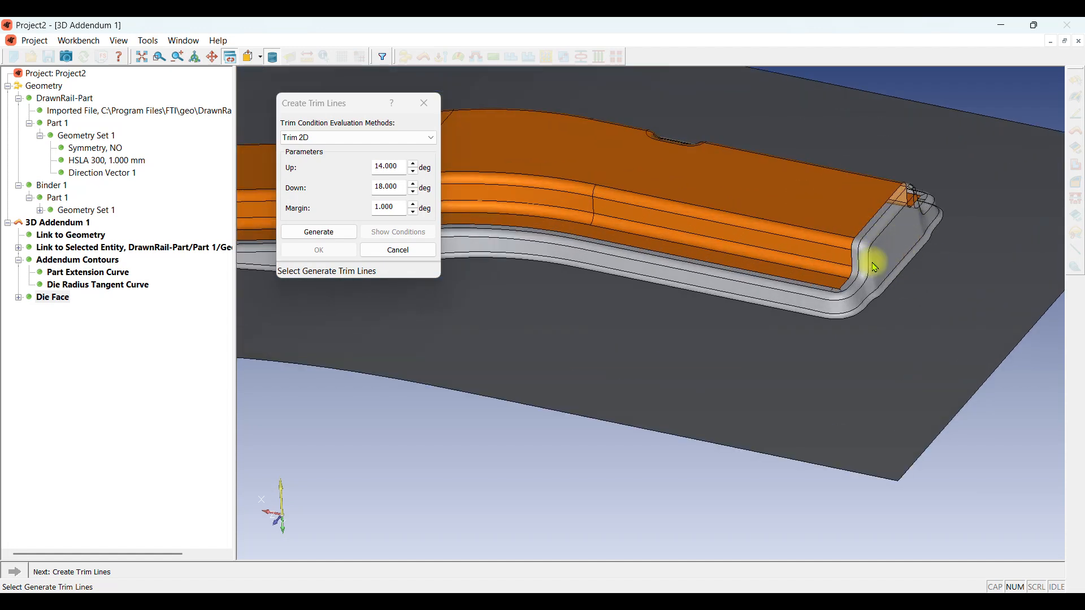
pyautogui.click(308, 137)
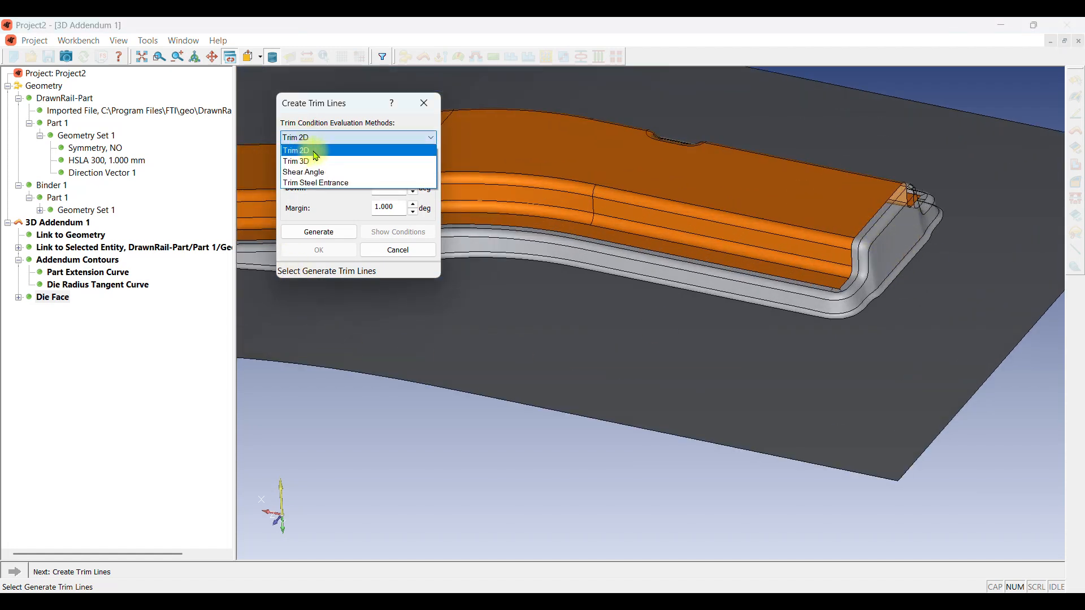
pyautogui.click(317, 156)
pyautogui.click(357, 235)
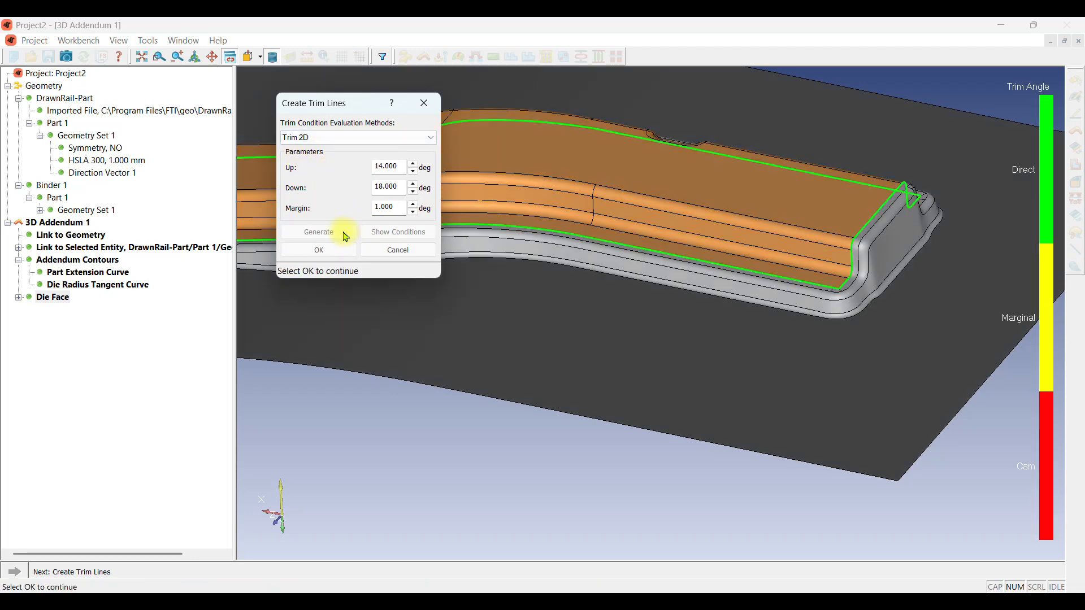
# Check the trim condition colours along the whole rail and accept the generated trim lines
pyautogui.scroll(-5, 866, 247)
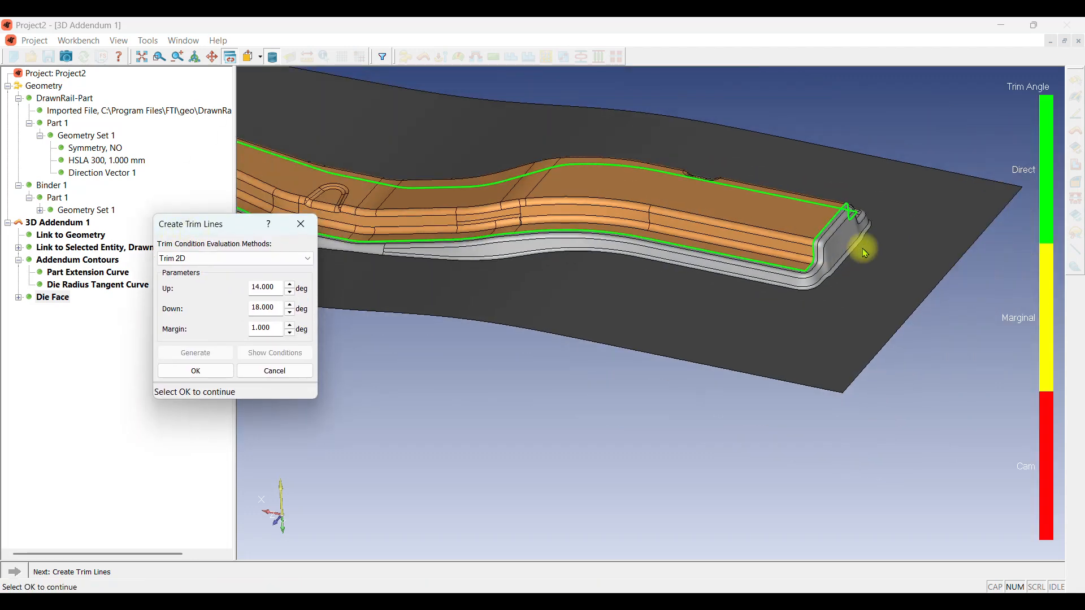
pyautogui.moveTo(633, 265); pyautogui.dragTo(695, 240, button='middle')
pyautogui.moveTo(416, 202); pyautogui.dragTo(432, 245, button='middle')
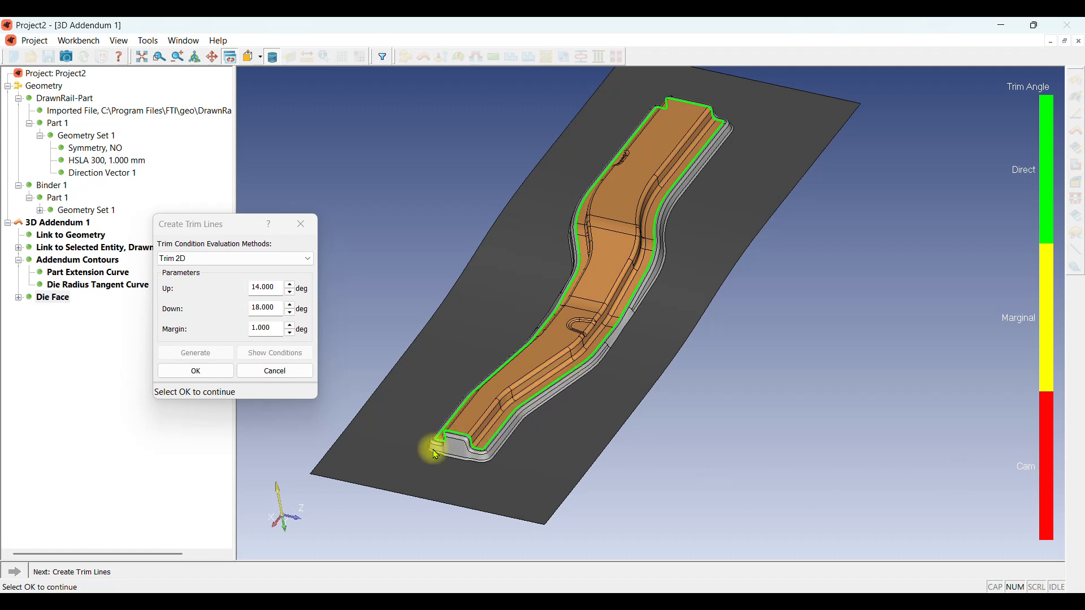
pyautogui.click(196, 372)
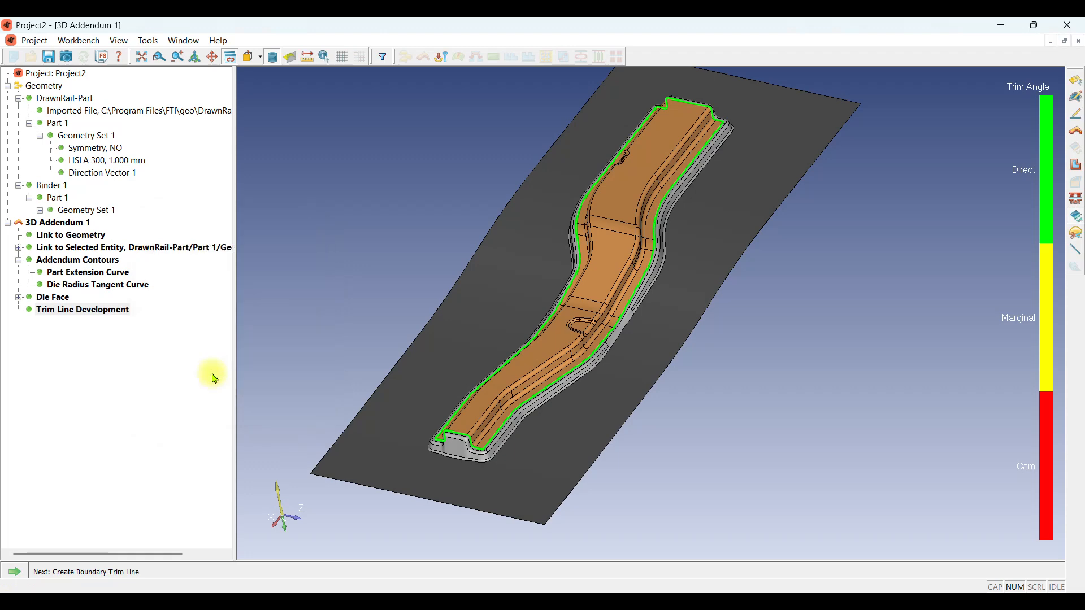
# Create a boundary trim line around the die face with a 10 mm curve offset, checking it at both rail ends
pyautogui.click(22, 573)
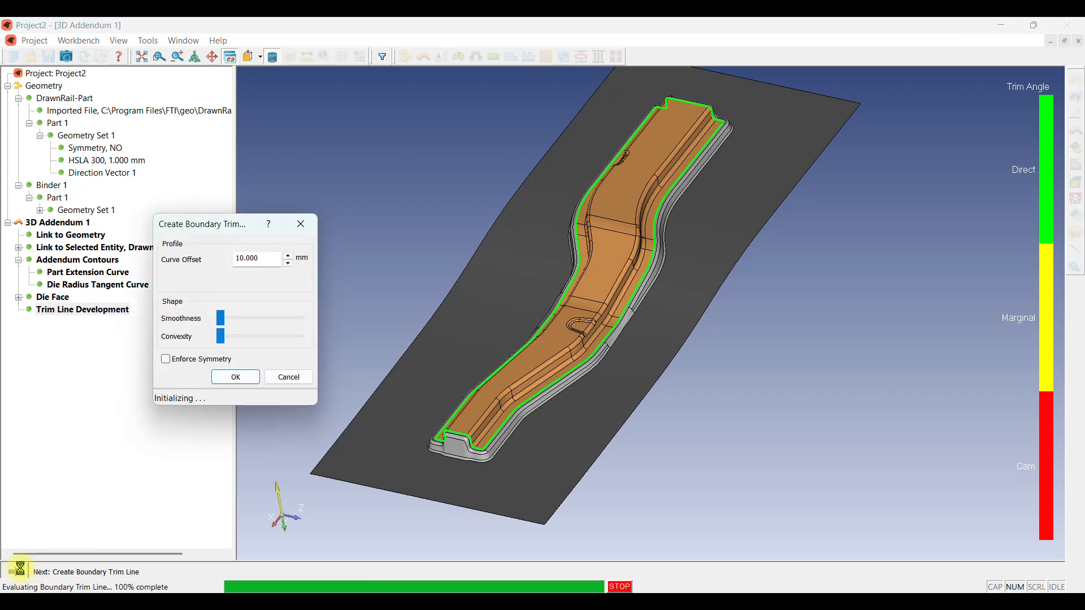
pyautogui.scroll(5, 421, 461)
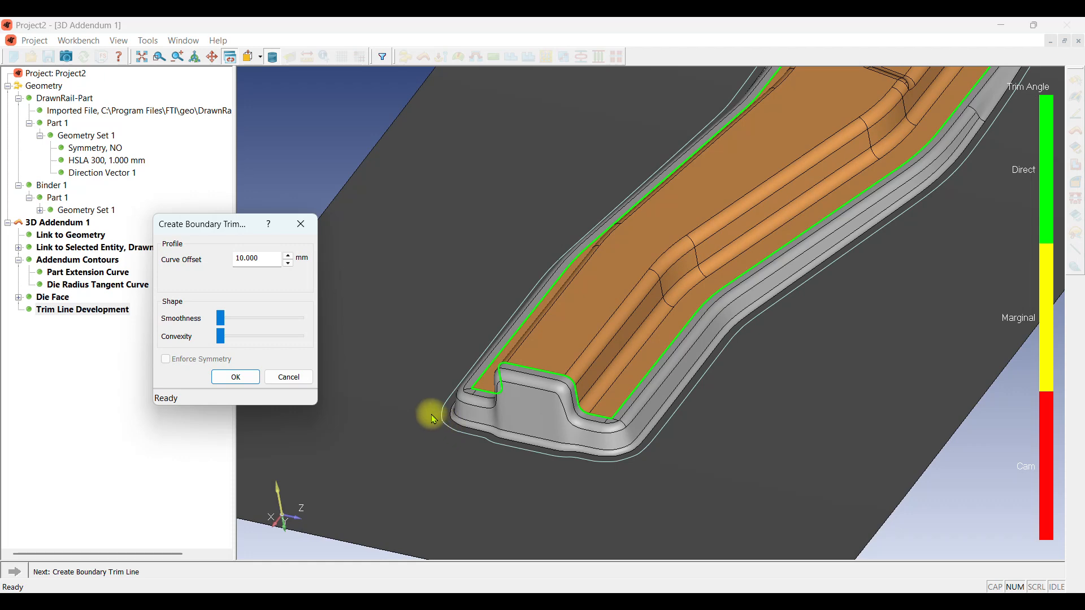
pyautogui.moveTo(467, 371); pyautogui.dragTo(589, 455, button='middle')
pyautogui.scroll(6, 650, 130)
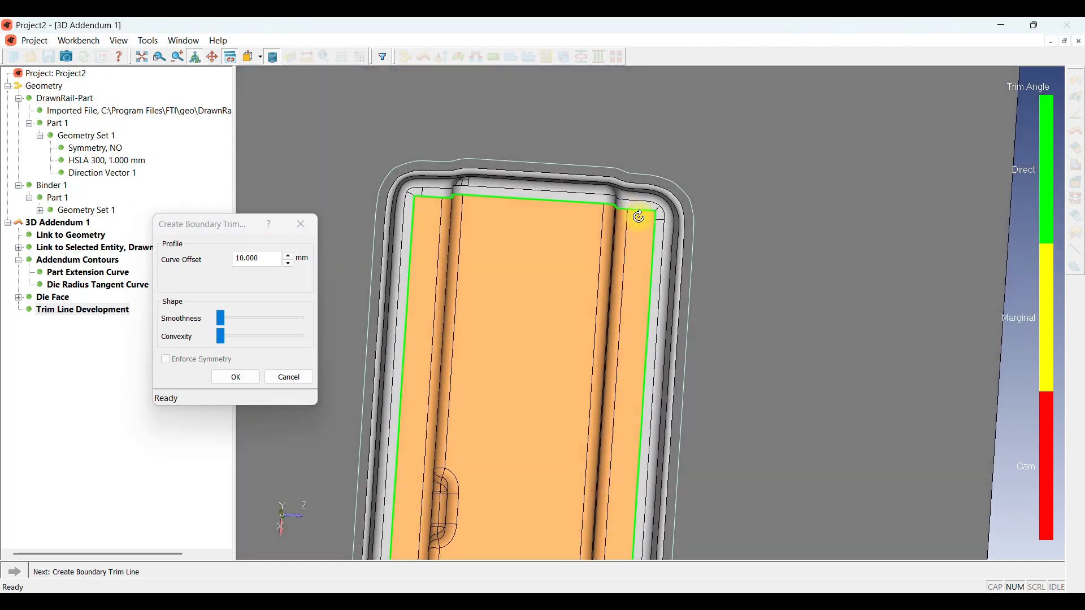
pyautogui.moveTo(639, 216); pyautogui.dragTo(697, 152, button='middle')
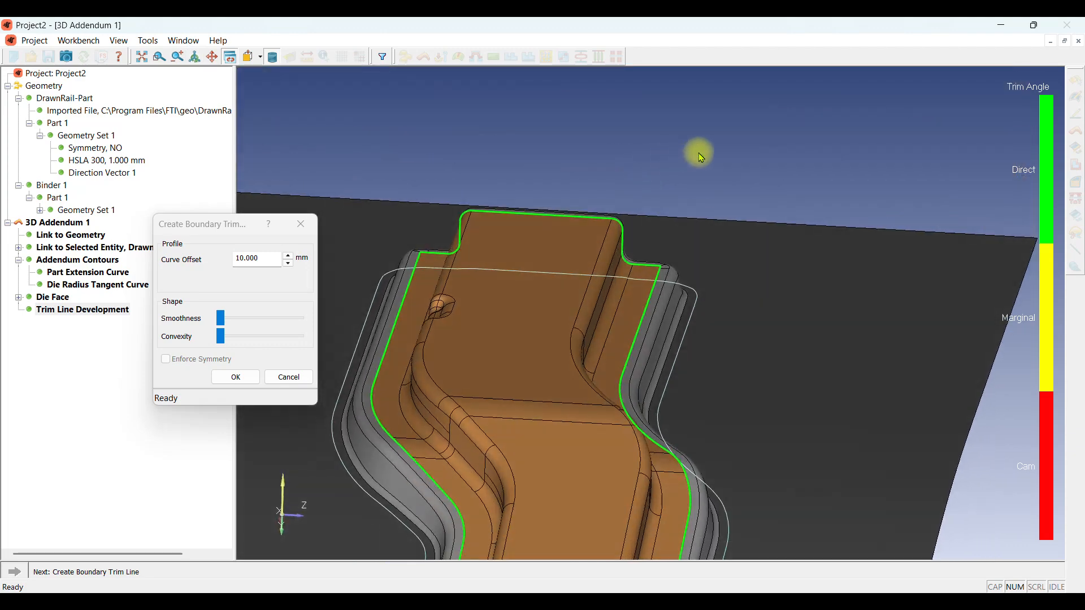
pyautogui.scroll(-5, 718, 148)
pyautogui.moveTo(689, 407); pyautogui.dragTo(635, 421, button='middle')
pyautogui.scroll(5, 382, 484)
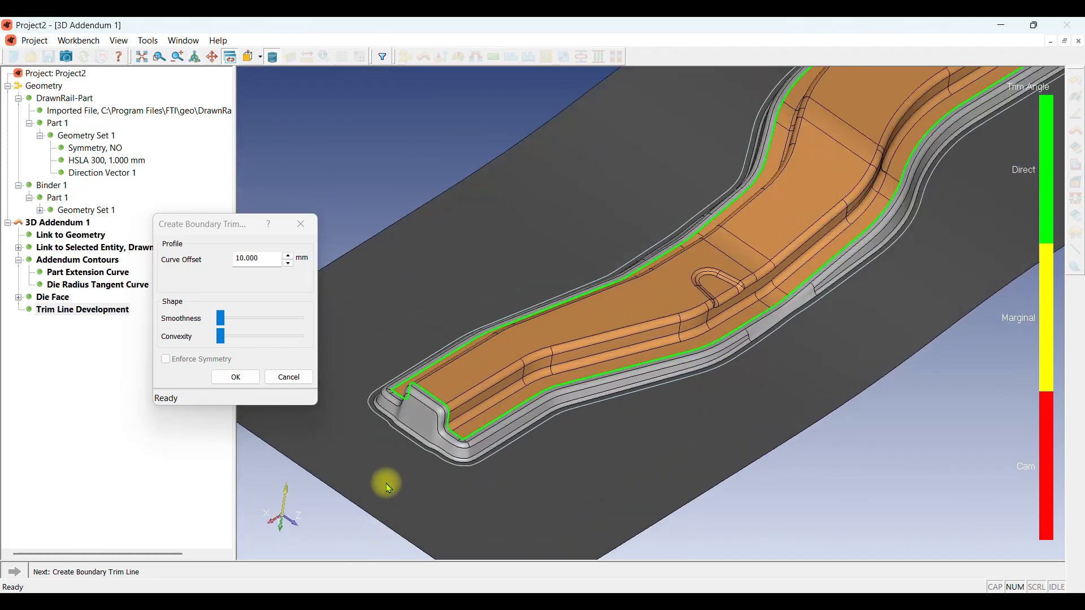
pyautogui.click(225, 378)
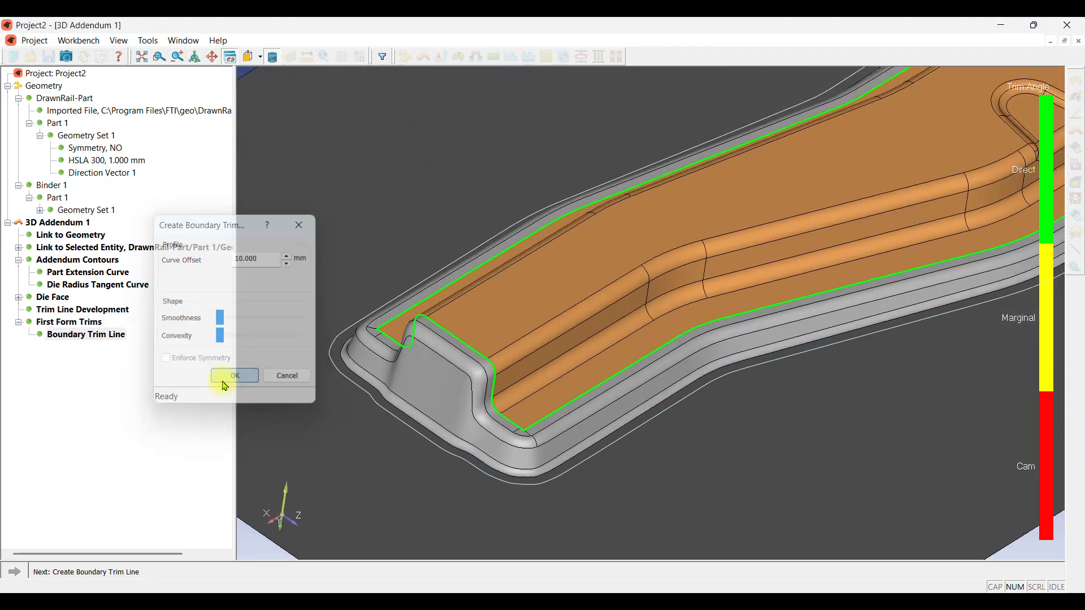
# Create the first form with hole filling set to All Holes and inspect the trimmed shape
pyautogui.click(13, 576)
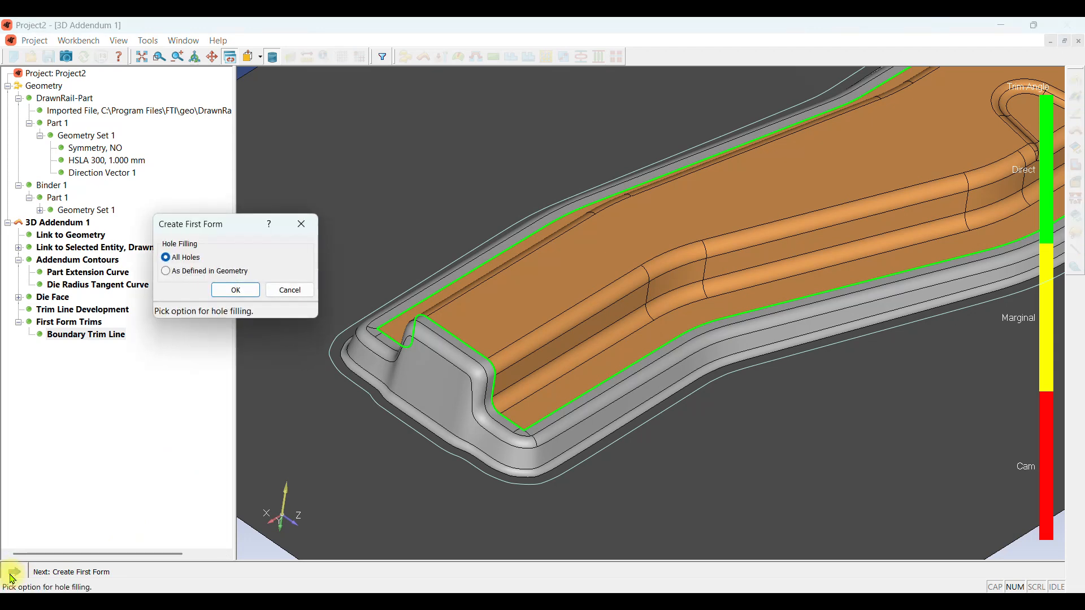
pyautogui.click(222, 292)
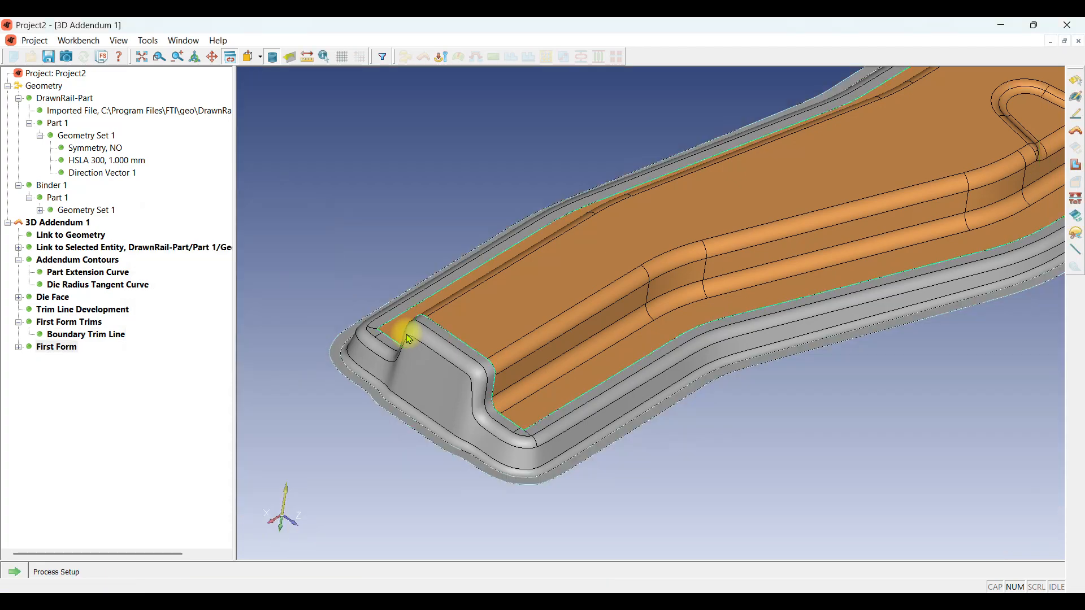
pyautogui.moveTo(377, 457); pyautogui.dragTo(676, 293, button='middle')
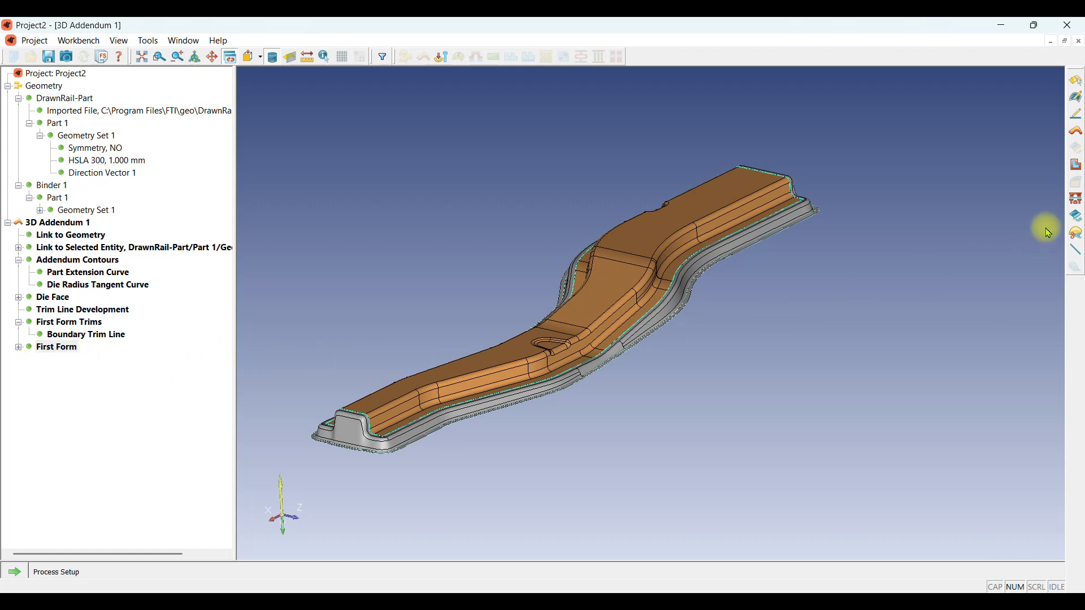
# Create the tooling from the addendum and display the punch, blank holder and die one by one
pyautogui.click(1076, 204)
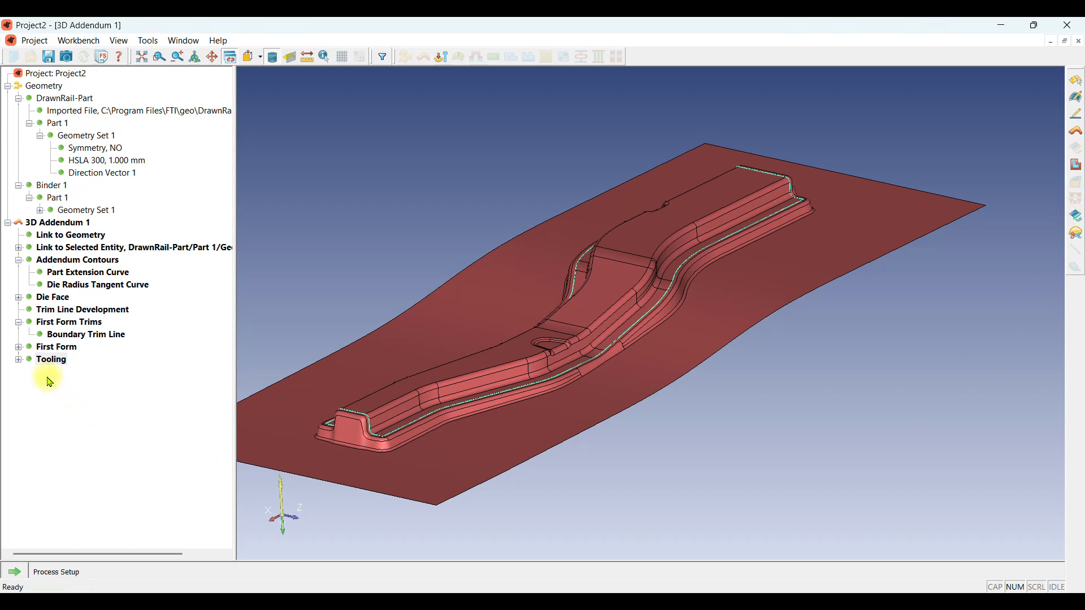
pyautogui.click(20, 361)
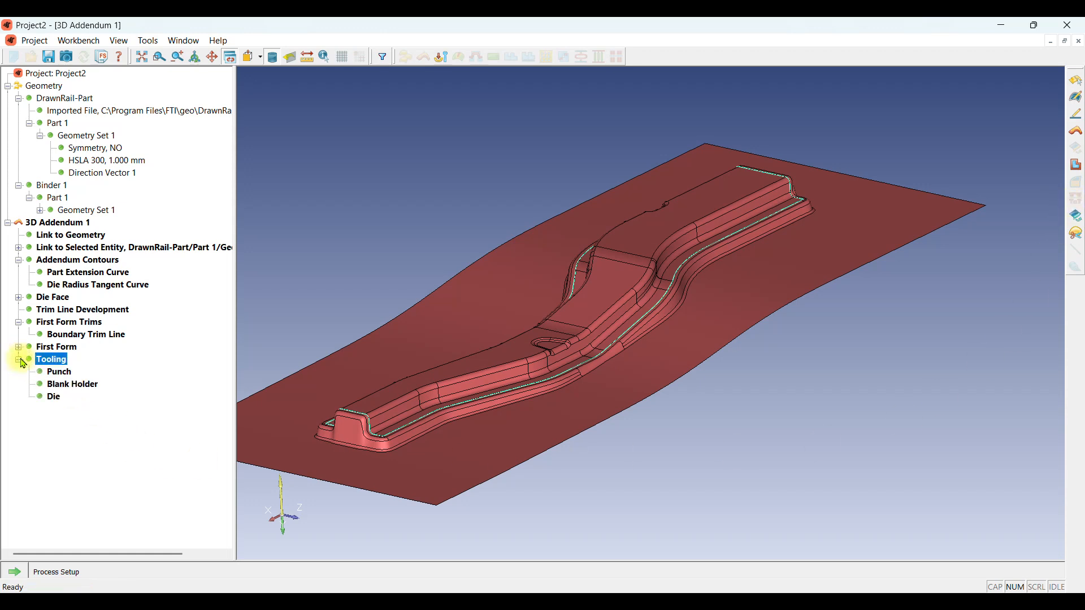
pyautogui.click(56, 373)
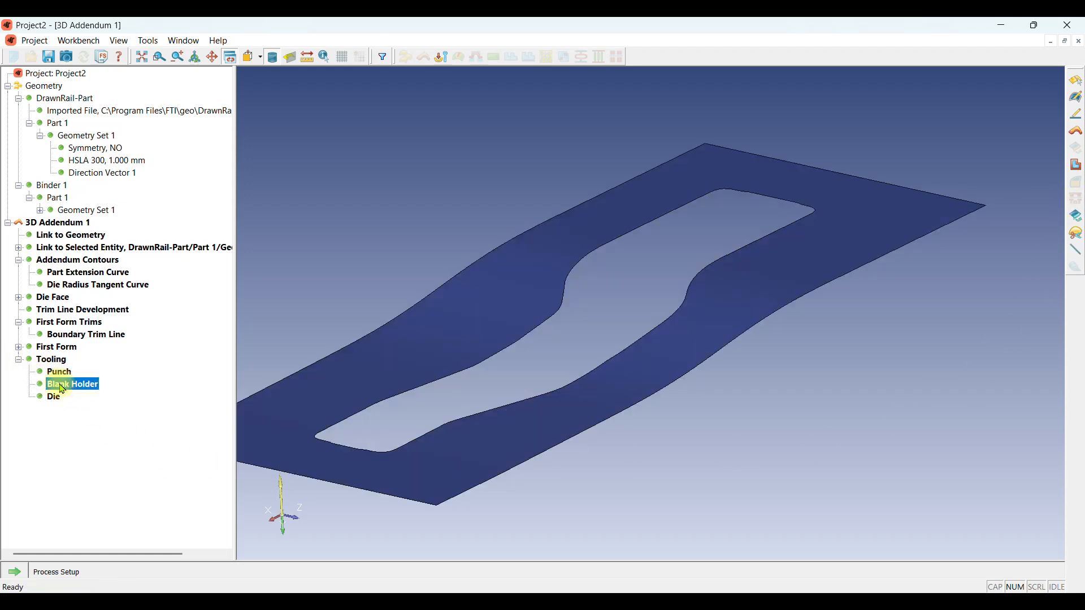
pyautogui.click(59, 402)
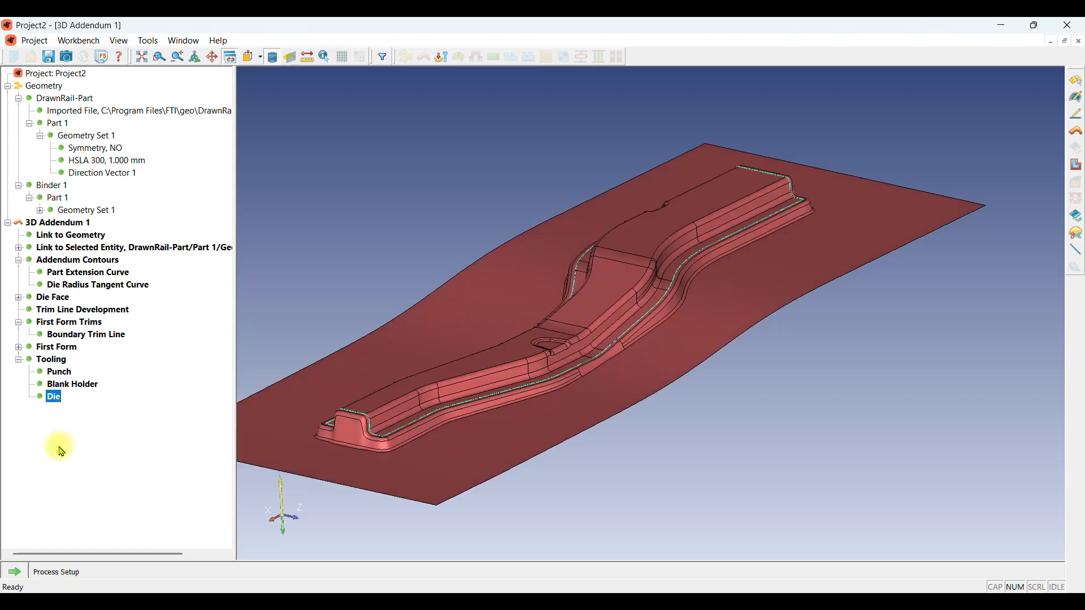
# Check the file types offered for exporting the punch and close the export without saving
pyautogui.rightClick(59, 374)
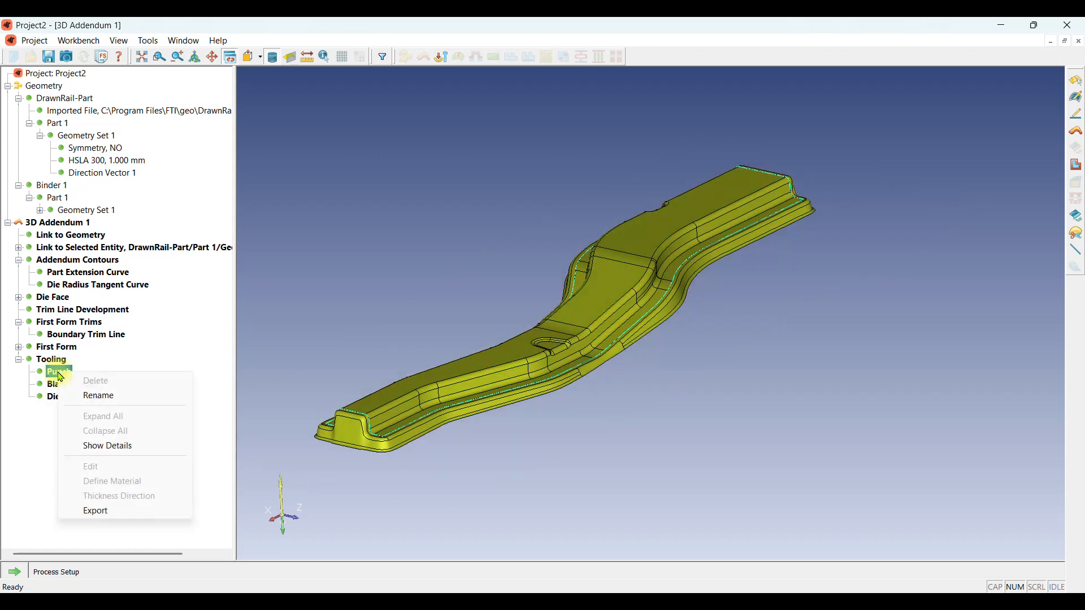
pyautogui.click(101, 510)
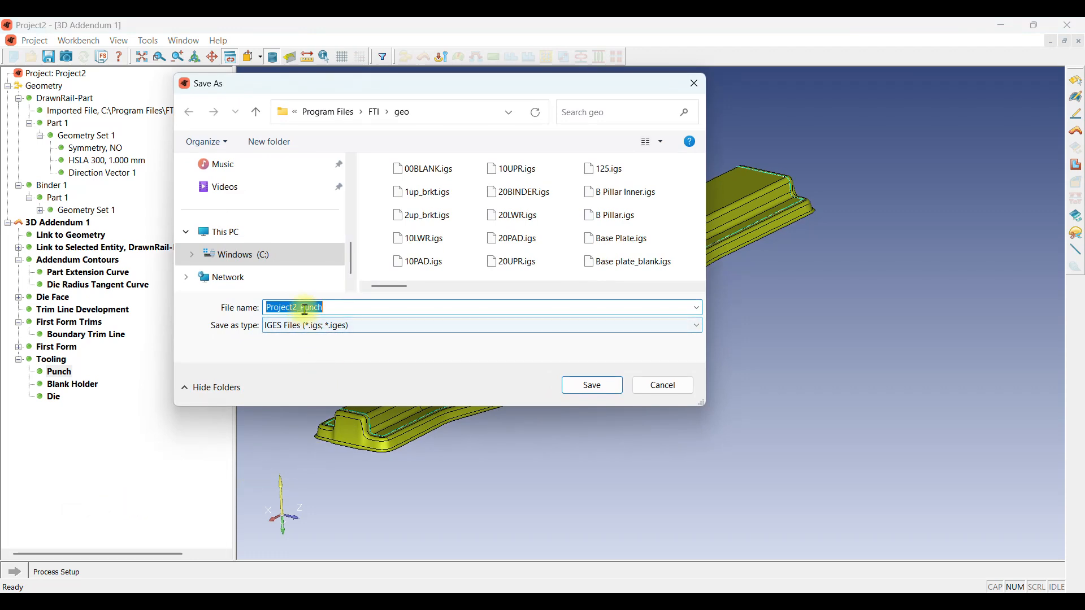
pyautogui.click(299, 336)
pyautogui.click(296, 335)
pyautogui.click(635, 392)
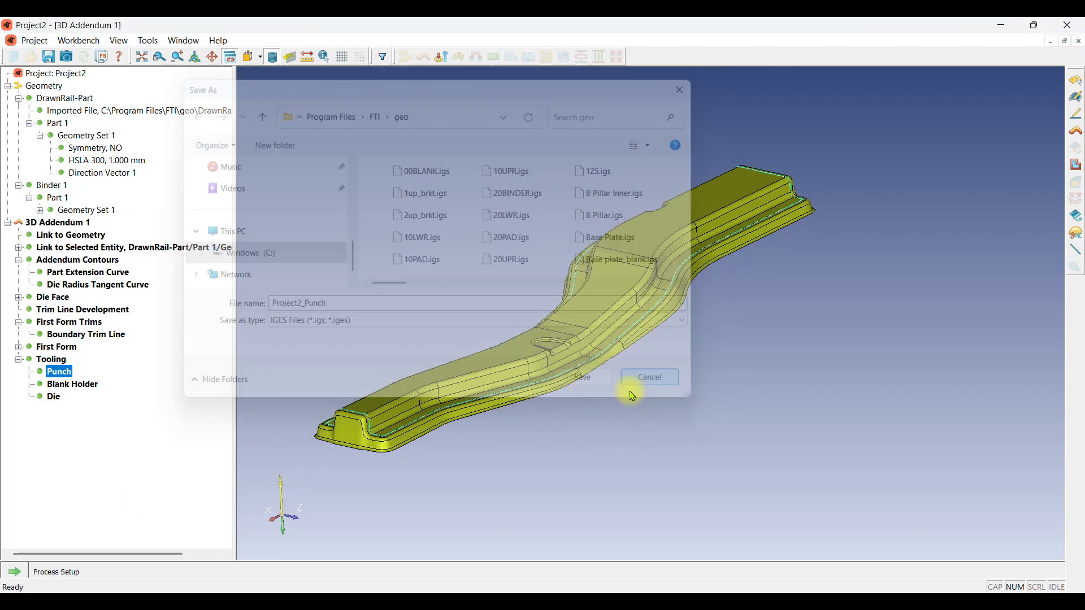
# Open the export options for the blank holder and the die, closing each without saving
pyautogui.rightClick(72, 384)
pyautogui.click(113, 527)
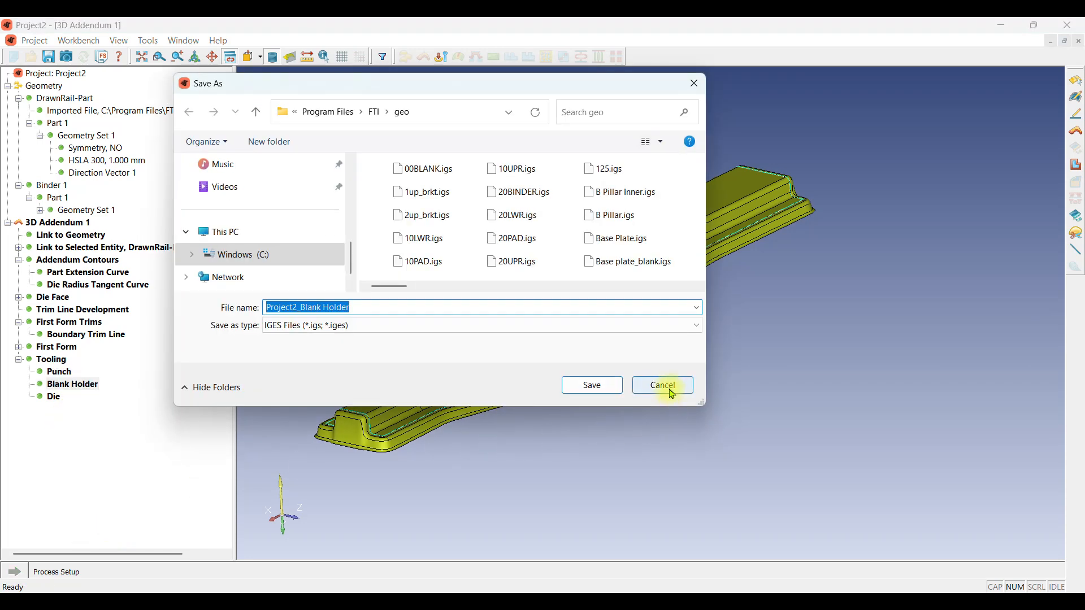
pyautogui.click(664, 386)
pyautogui.rightClick(56, 406)
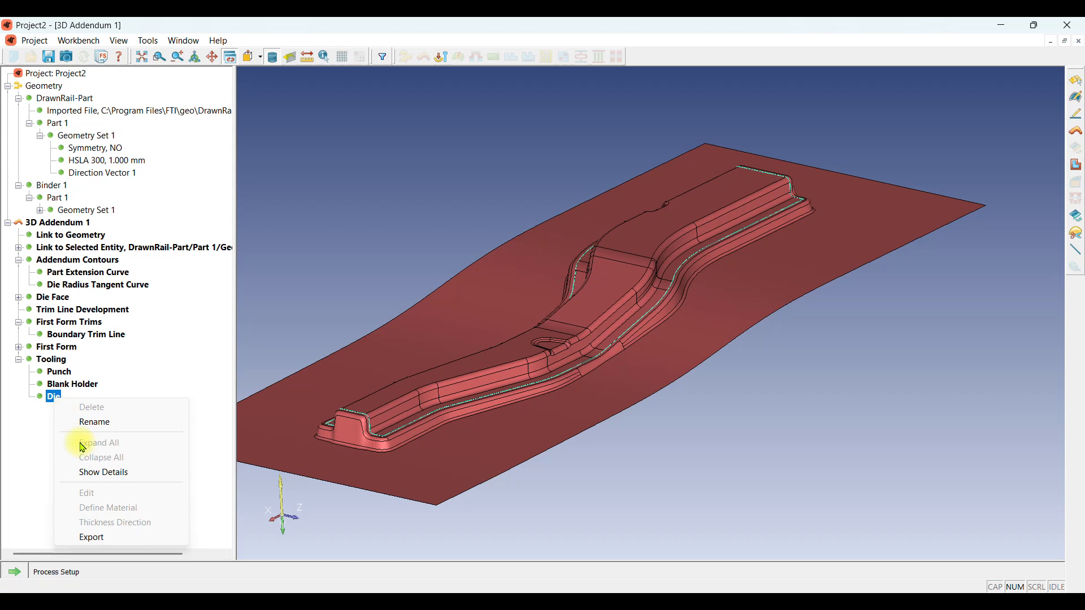
pyautogui.click(113, 538)
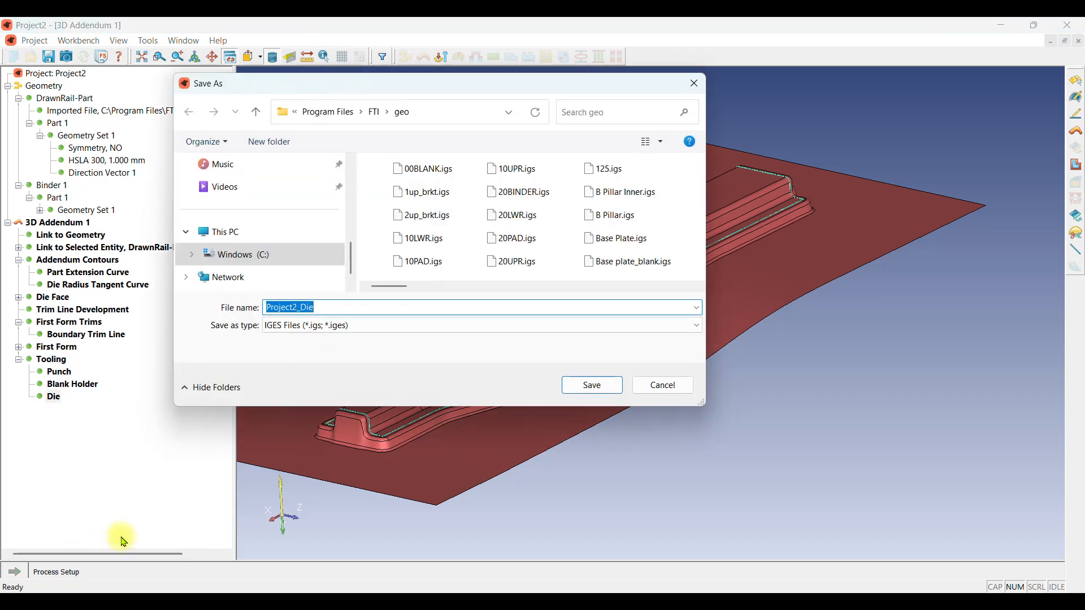
pyautogui.click(658, 387)
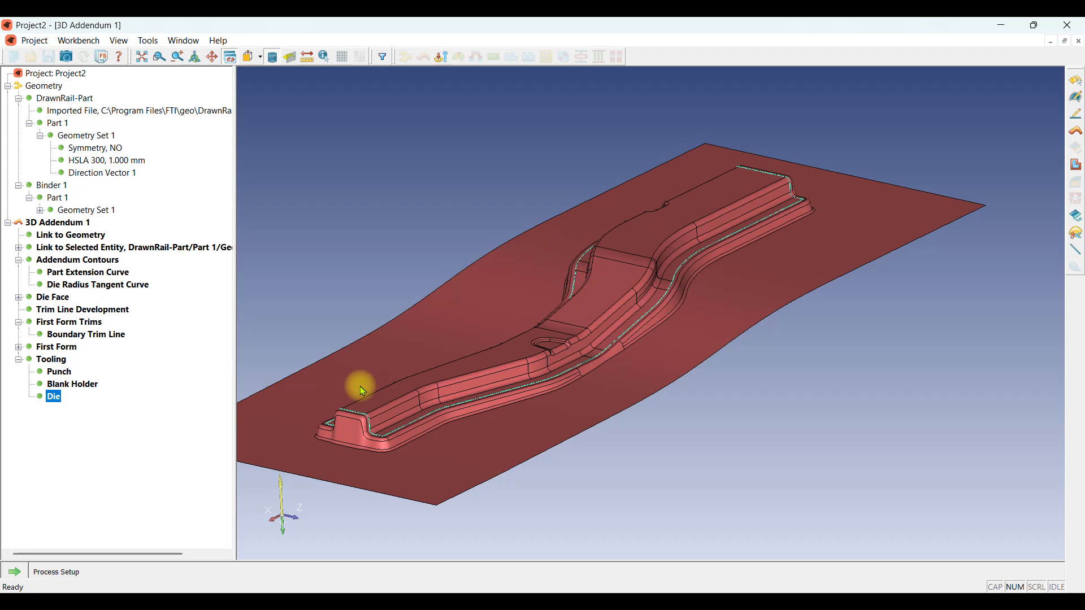
# Start a process setup for the first form and set the tool mesh's maximum element size to 10 mm
pyautogui.scroll(-1, 527, 379)
pyautogui.click(21, 571)
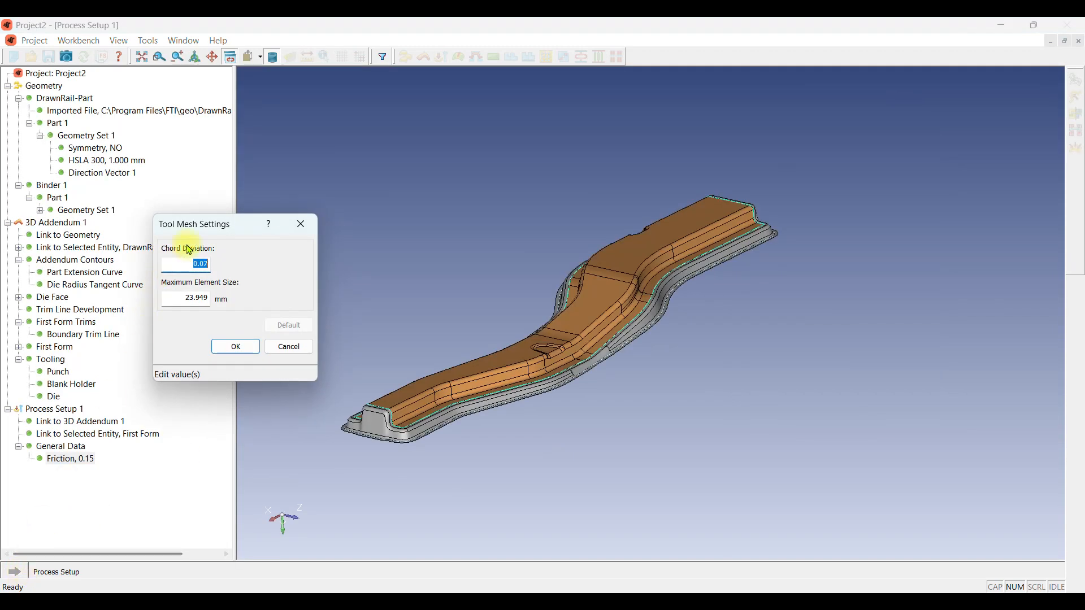
pyautogui.moveTo(205, 232); pyautogui.dragTo(404, 151)
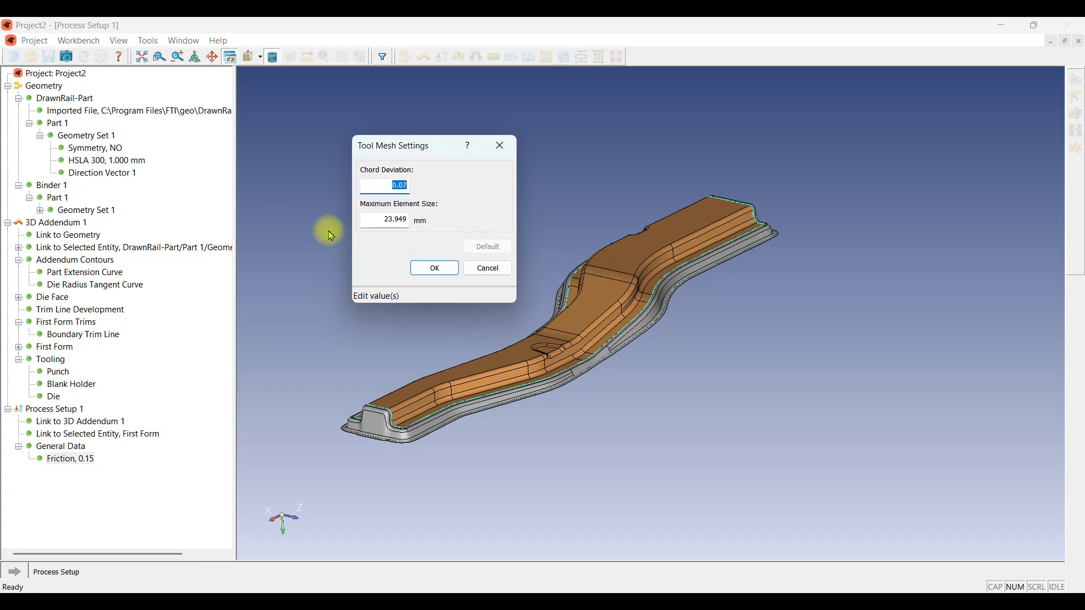
pyautogui.scroll(3, 284, 274)
pyautogui.scroll(-1, 287, 280)
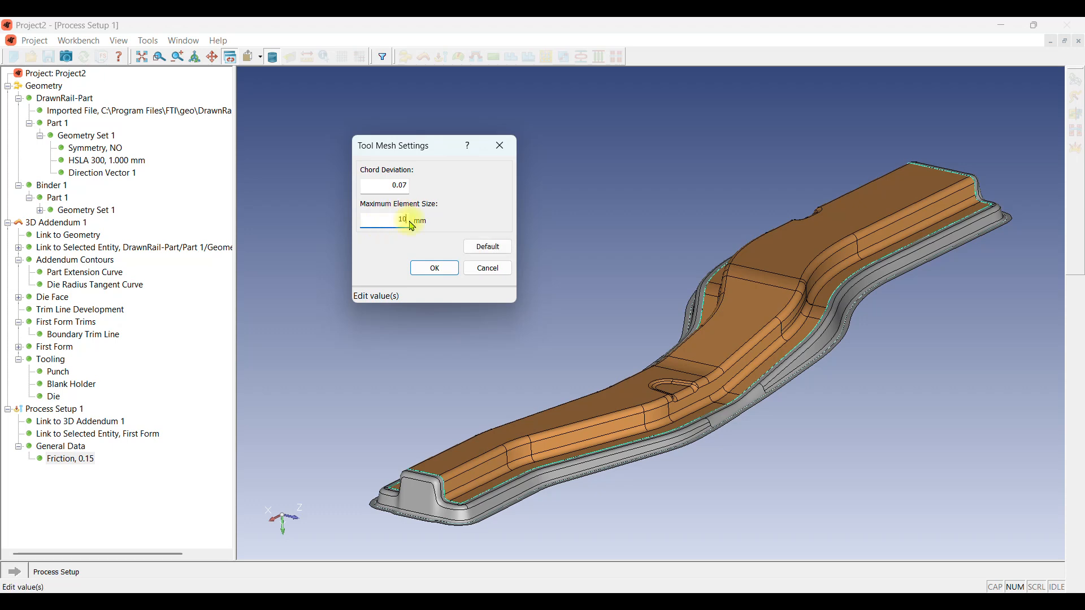
pyautogui.click(439, 269)
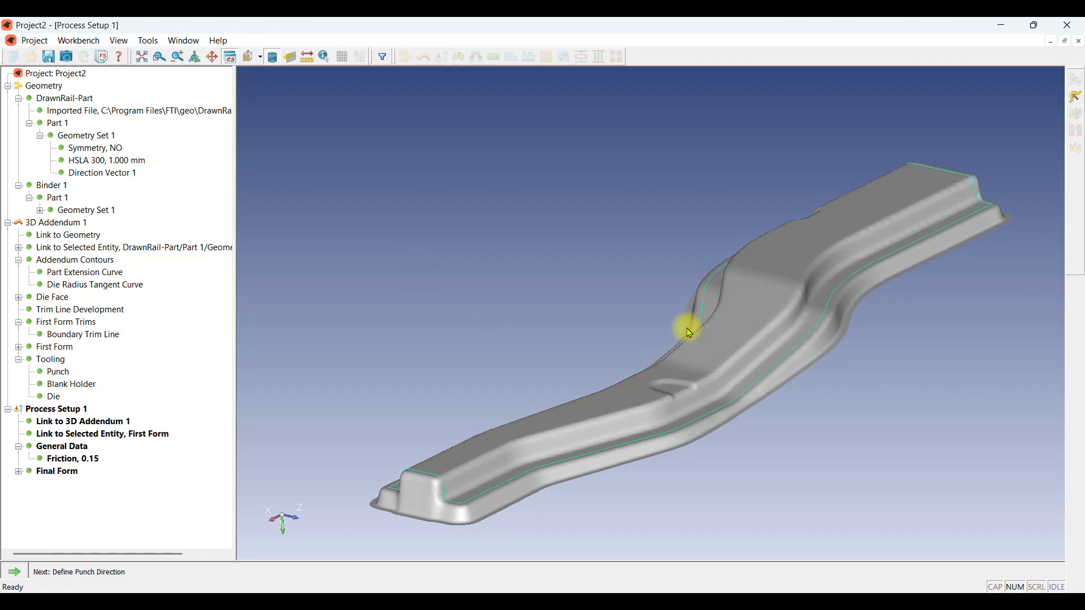
# Inspect the rail's tool mesh up close as wireframe with shading off, and restore the shaded display
pyautogui.click(271, 56)
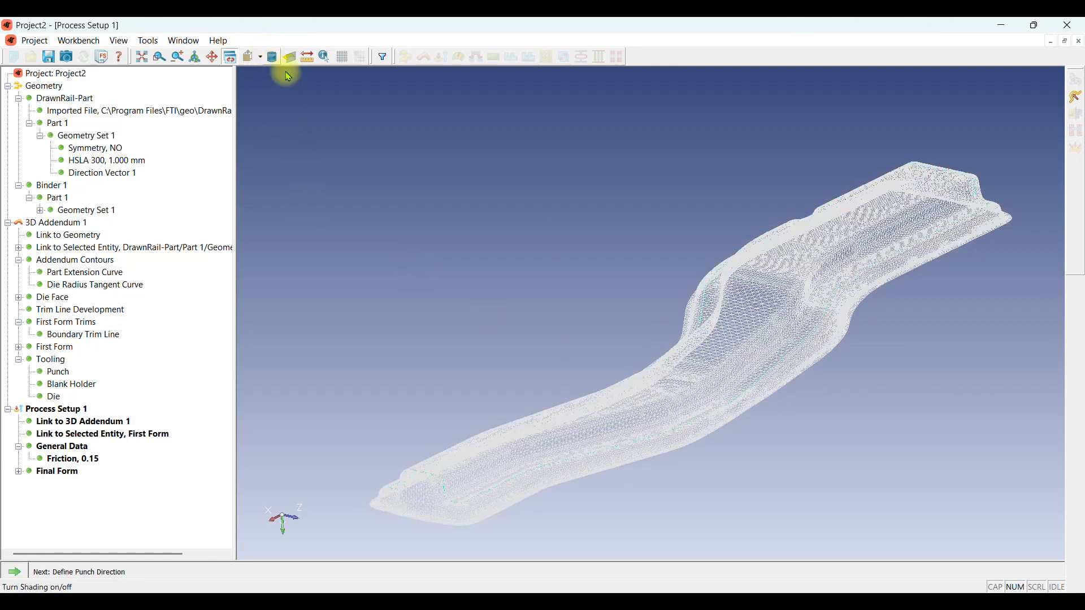
pyautogui.scroll(4, 968, 242)
pyautogui.moveTo(836, 185)
pyautogui.mouseDown(button='middle')
pyautogui.moveTo(822, 174)
pyautogui.moveTo(850, 177)
pyautogui.moveTo(792, 228)
pyautogui.mouseUp(button='middle')
pyautogui.scroll(-4, 714, 252)
pyautogui.moveTo(462, 339)
pyautogui.mouseDown(button='middle')
pyautogui.moveTo(477, 320)
pyautogui.moveTo(466, 351)
pyautogui.mouseUp(button='middle')
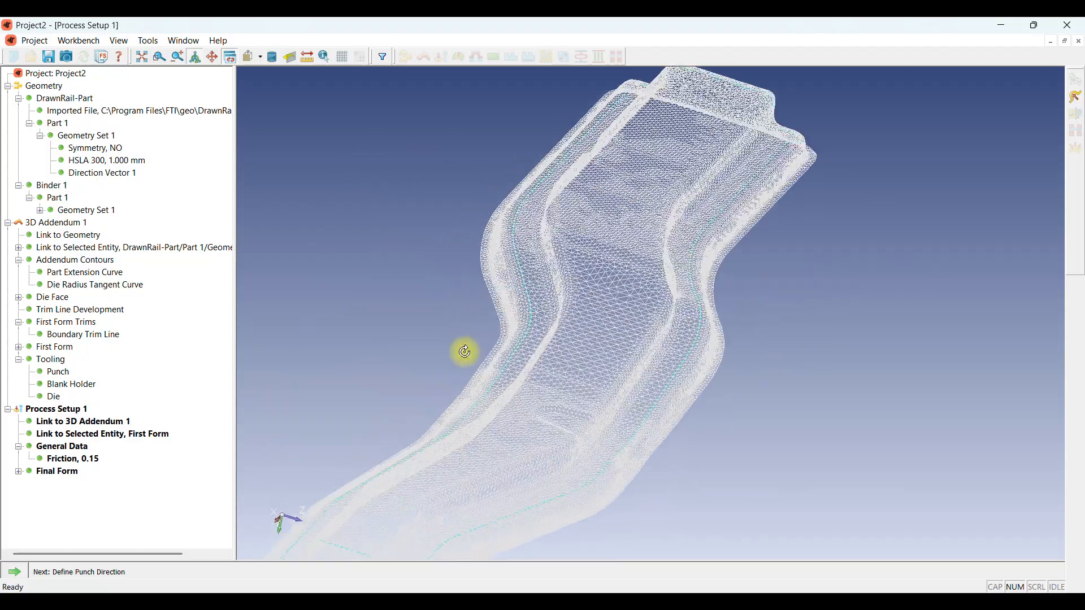
pyautogui.scroll(5, 552, 439)
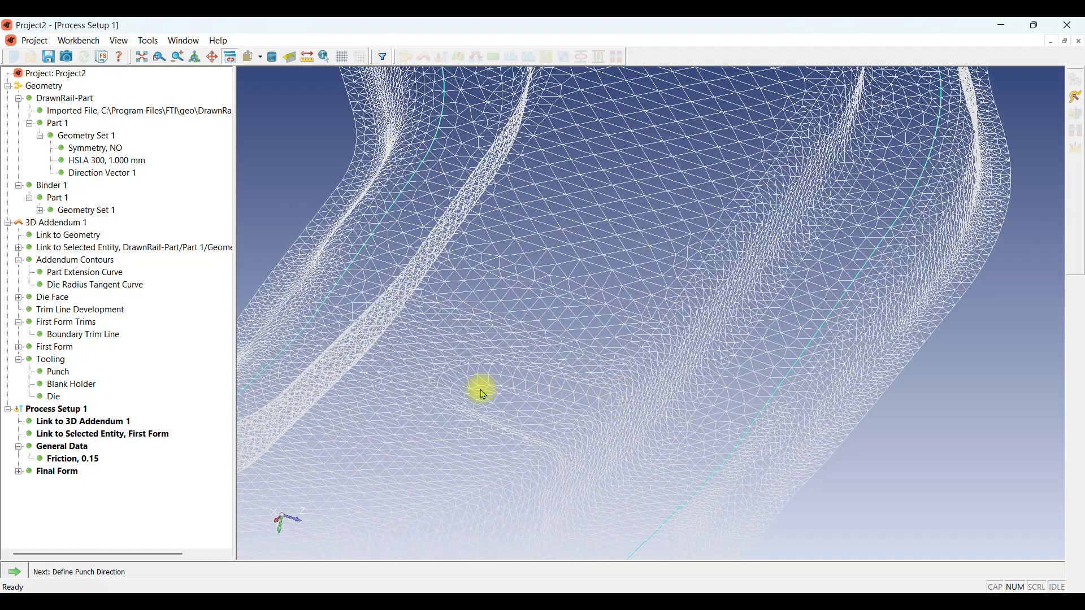
pyautogui.scroll(-5, 497, 407)
pyautogui.moveTo(654, 145)
pyautogui.mouseDown(button='middle')
pyautogui.moveTo(657, 159)
pyautogui.moveTo(392, 298)
pyautogui.moveTo(594, 342)
pyautogui.moveTo(591, 288)
pyautogui.moveTo(705, 479)
pyautogui.moveTo(654, 485)
pyautogui.moveTo(550, 253)
pyautogui.moveTo(538, 274)
pyautogui.moveTo(555, 286)
pyautogui.mouseUp(button='middle')
pyautogui.click(271, 57)
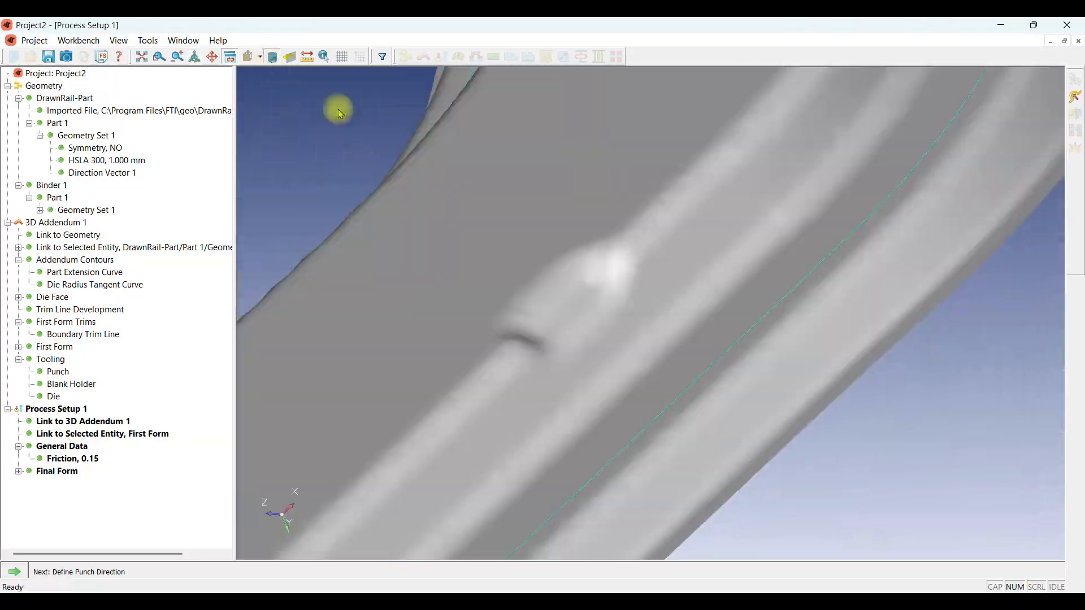
pyautogui.moveTo(336, 109)
pyautogui.mouseDown(button='middle')
pyautogui.moveTo(582, 382)
pyautogui.moveTo(477, 395)
pyautogui.moveTo(614, 359)
pyautogui.moveTo(686, 371)
pyautogui.moveTo(707, 317)
pyautogui.moveTo(688, 347)
pyautogui.moveTo(760, 243)
pyautogui.moveTo(775, 245)
pyautogui.moveTo(548, 322)
pyautogui.mouseUp(button='middle')
# Begin defining the punch direction, using Direction Vector 1 as its direction vector
pyautogui.click(23, 573)
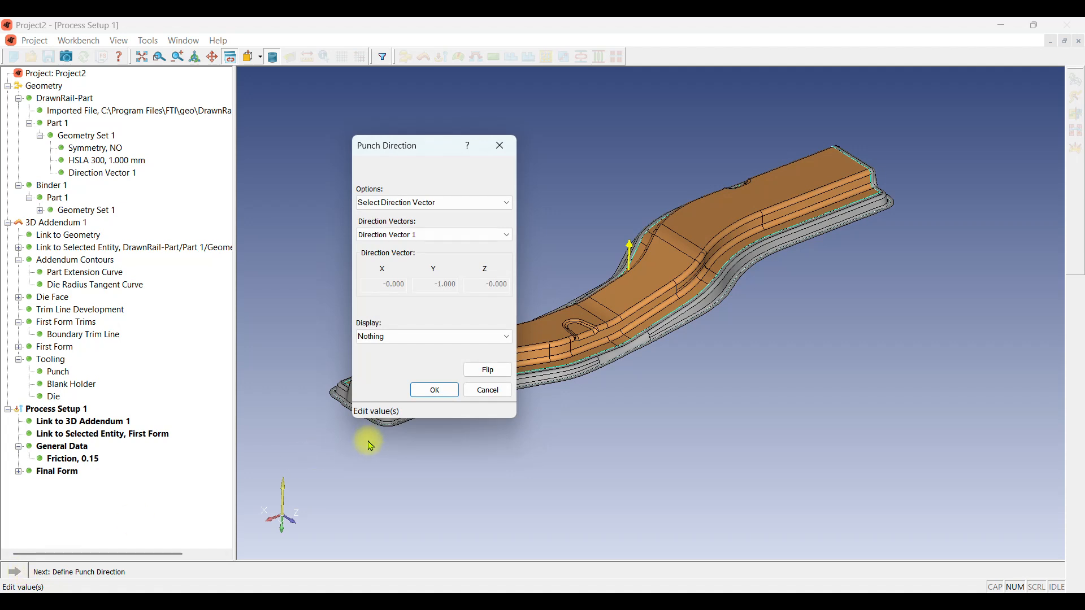
pyautogui.click(402, 235)
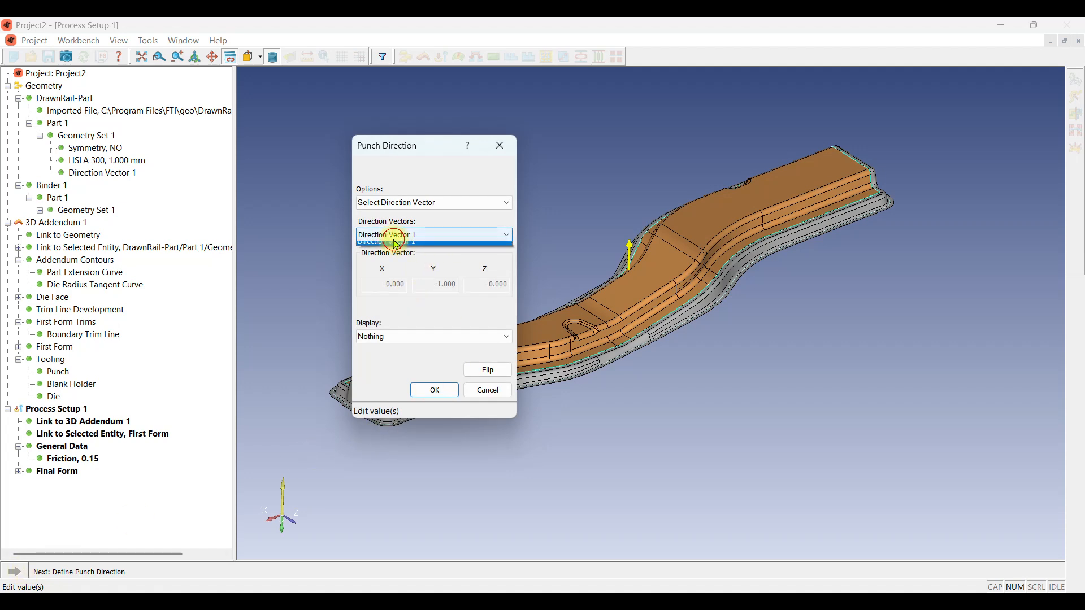
pyautogui.click(404, 246)
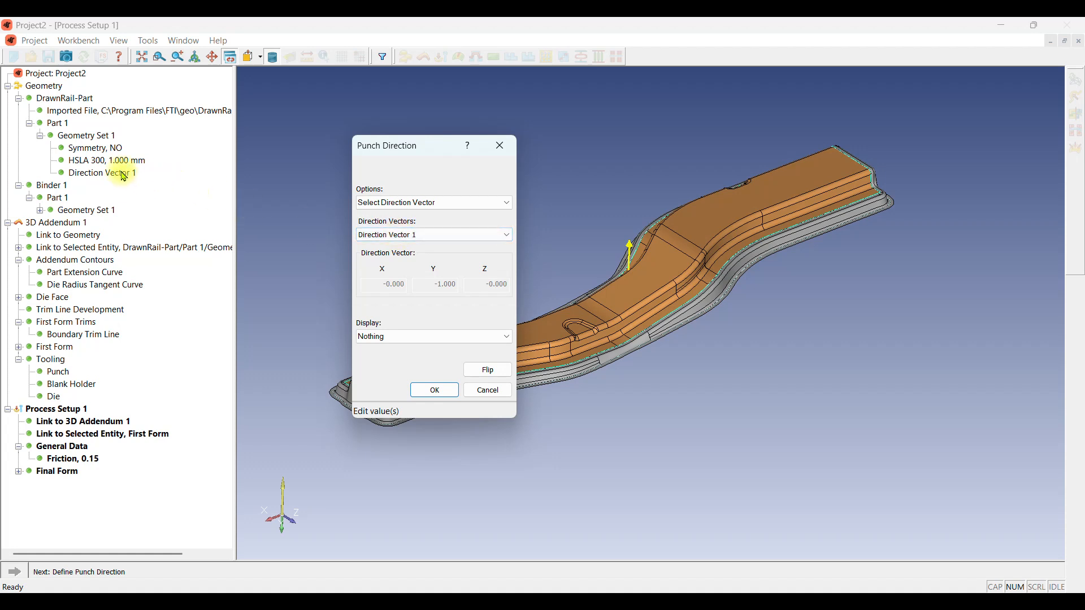
# Display the undercut for the punch direction and examine the end corner of the rail for undercut areas
pyautogui.click(392, 338)
pyautogui.click(399, 360)
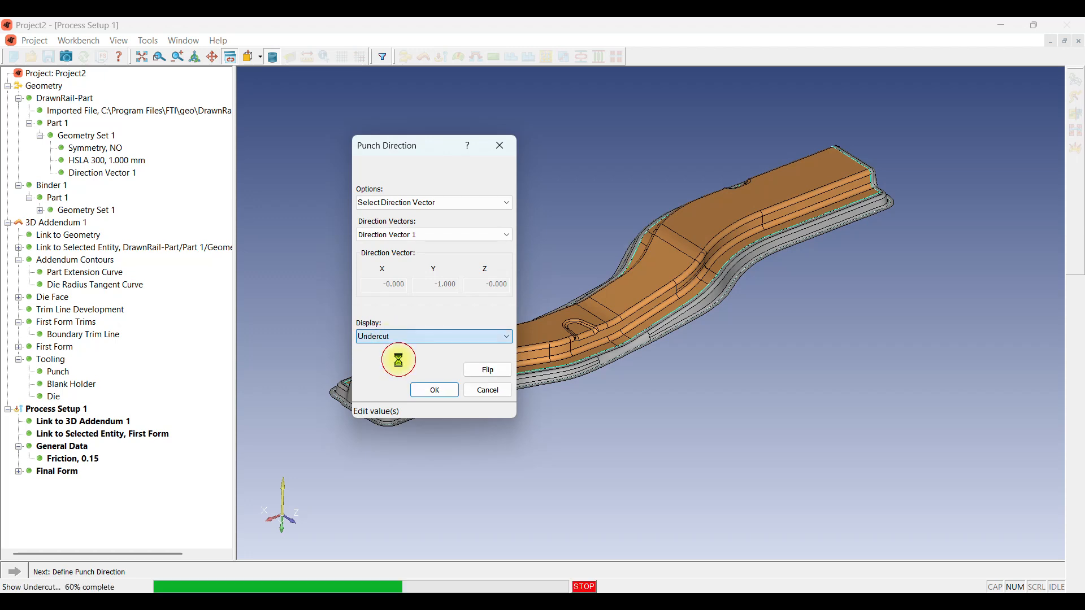
pyautogui.moveTo(427, 163); pyautogui.dragTo(283, 215)
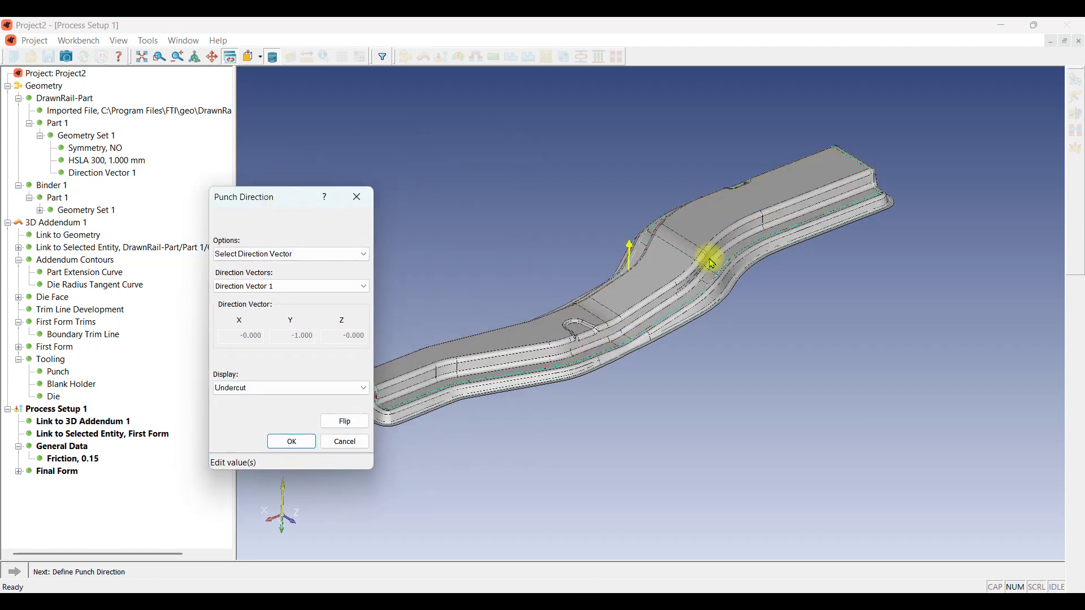
pyautogui.scroll(5, 444, 374)
pyautogui.scroll(5, 444, 375)
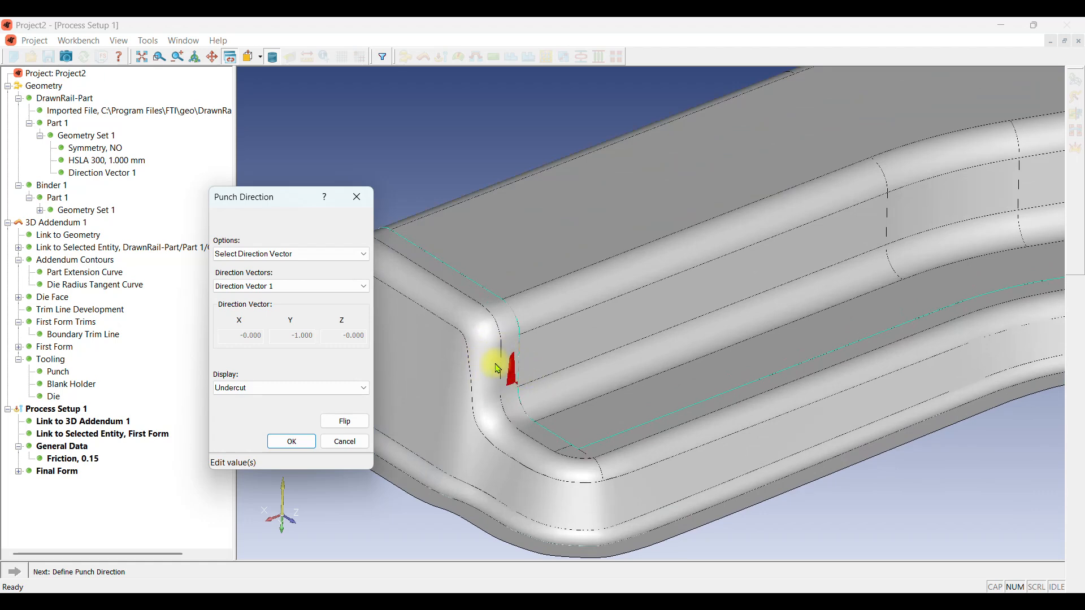
pyautogui.scroll(-5, 508, 348)
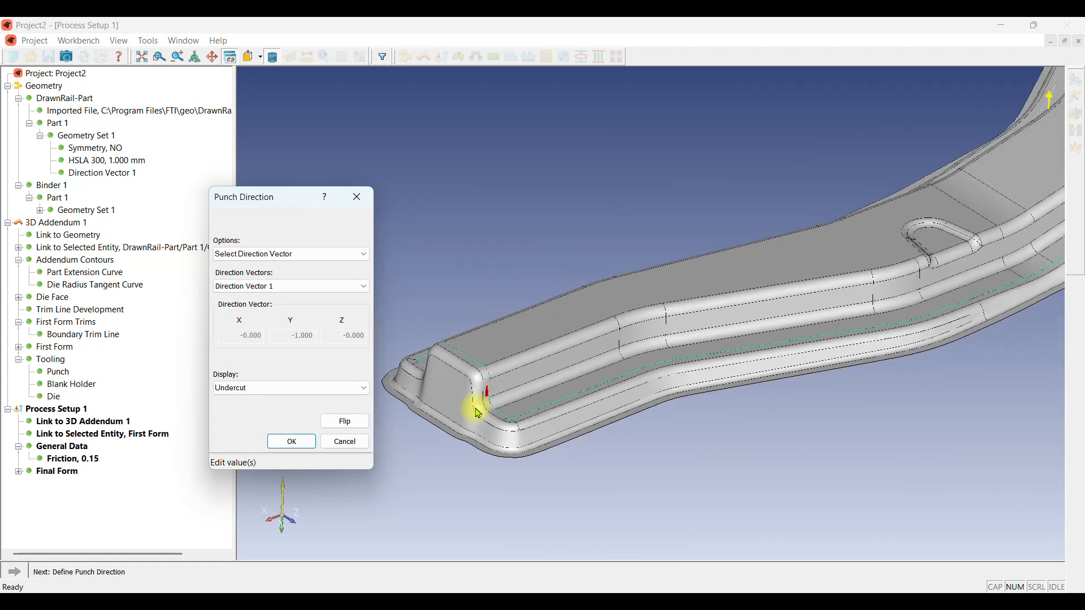
pyautogui.scroll(-4, 476, 408)
pyautogui.moveTo(738, 285); pyautogui.dragTo(685, 344, button='middle')
# Display the draft angle and trim condition along the punch direction and accept the direction
pyautogui.click(243, 396)
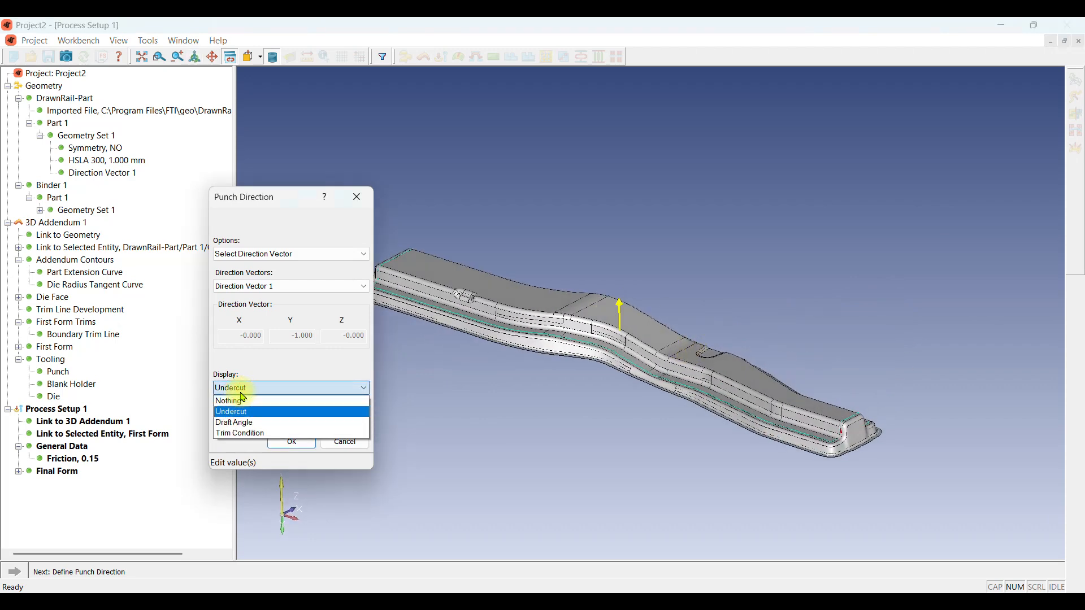
pyautogui.click(252, 418)
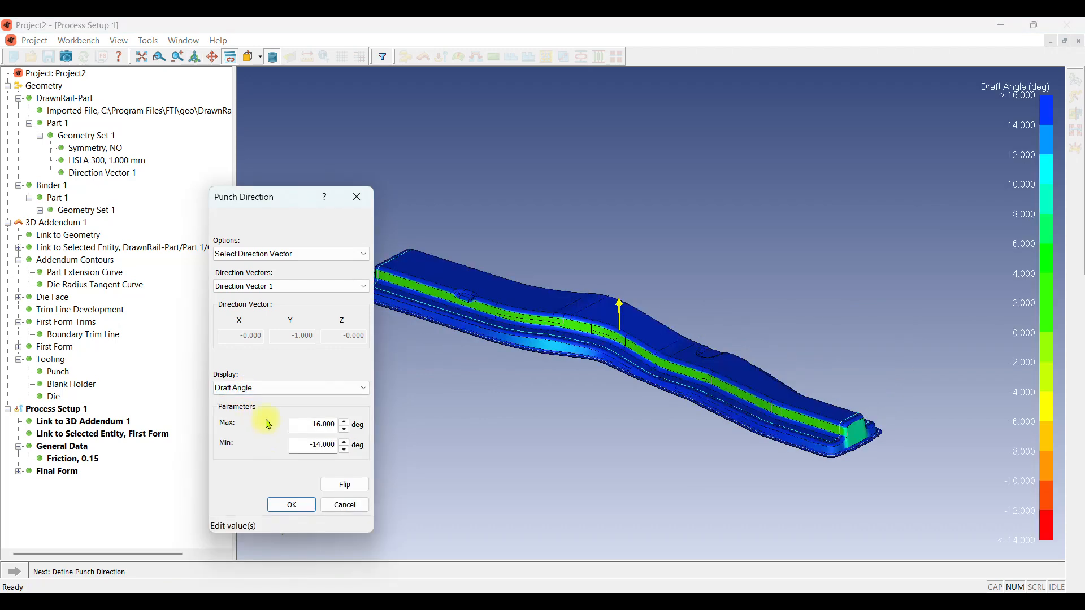
pyautogui.click(270, 388)
pyautogui.click(273, 430)
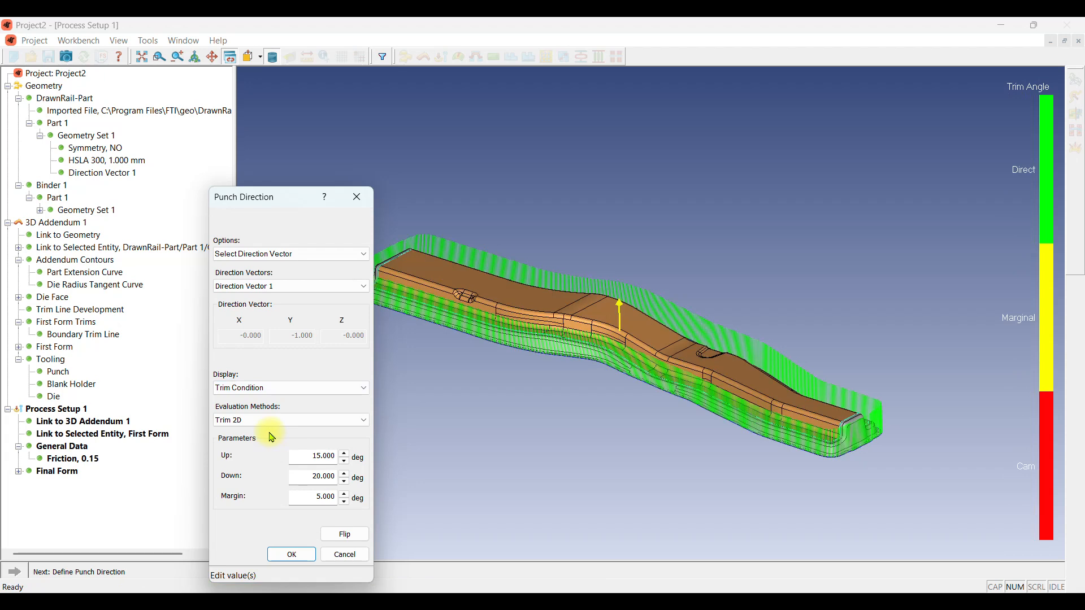
pyautogui.moveTo(689, 385); pyautogui.dragTo(702, 335, button='middle')
pyautogui.click(293, 559)
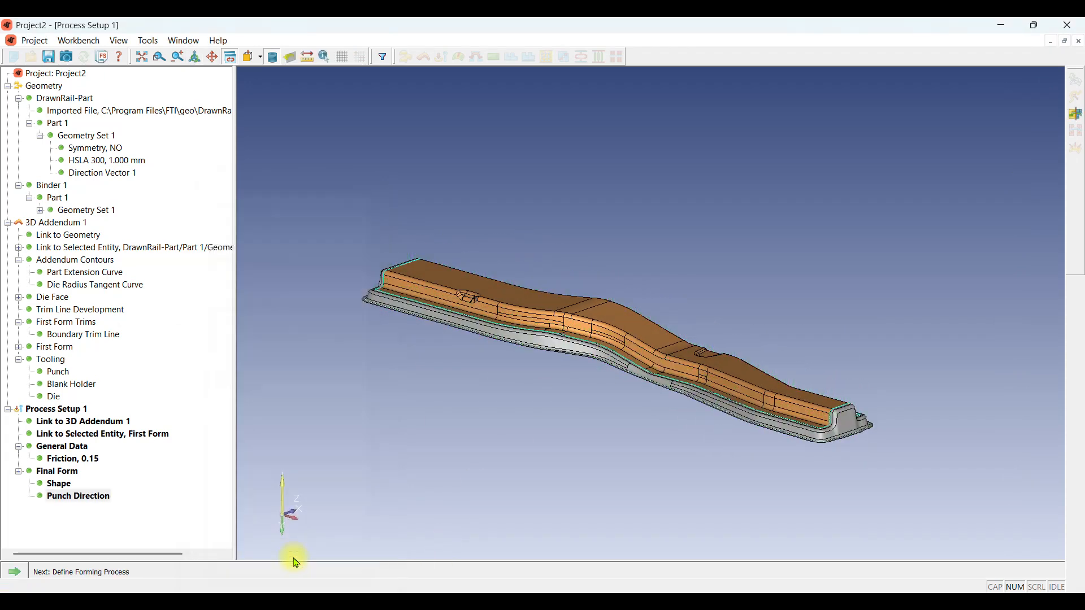
# Define the forming process as Draw and solve the forming
pyautogui.click(25, 575)
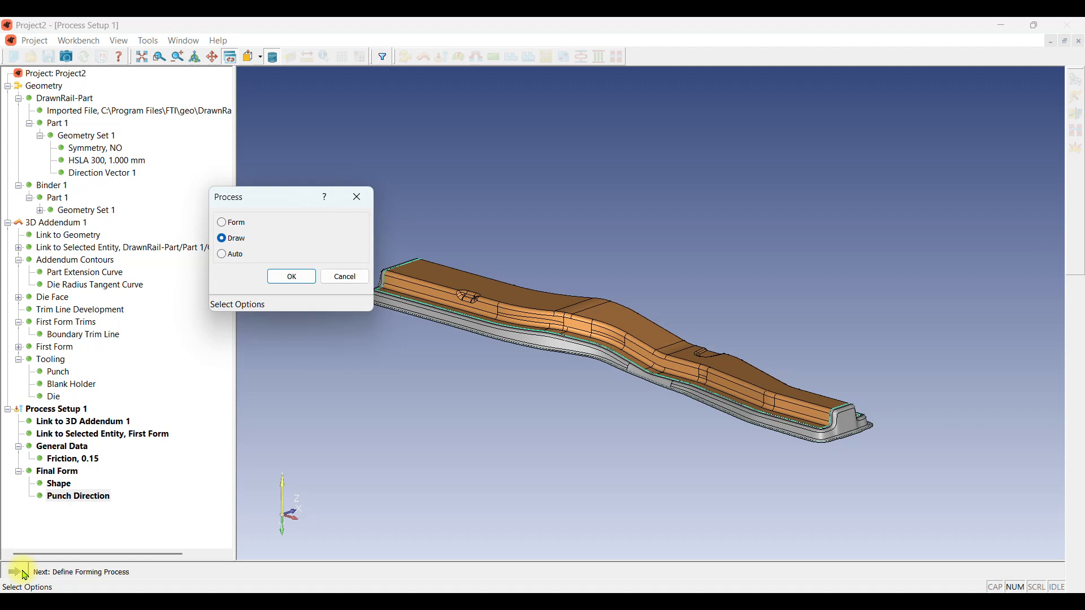
pyautogui.moveTo(282, 205); pyautogui.dragTo(325, 197)
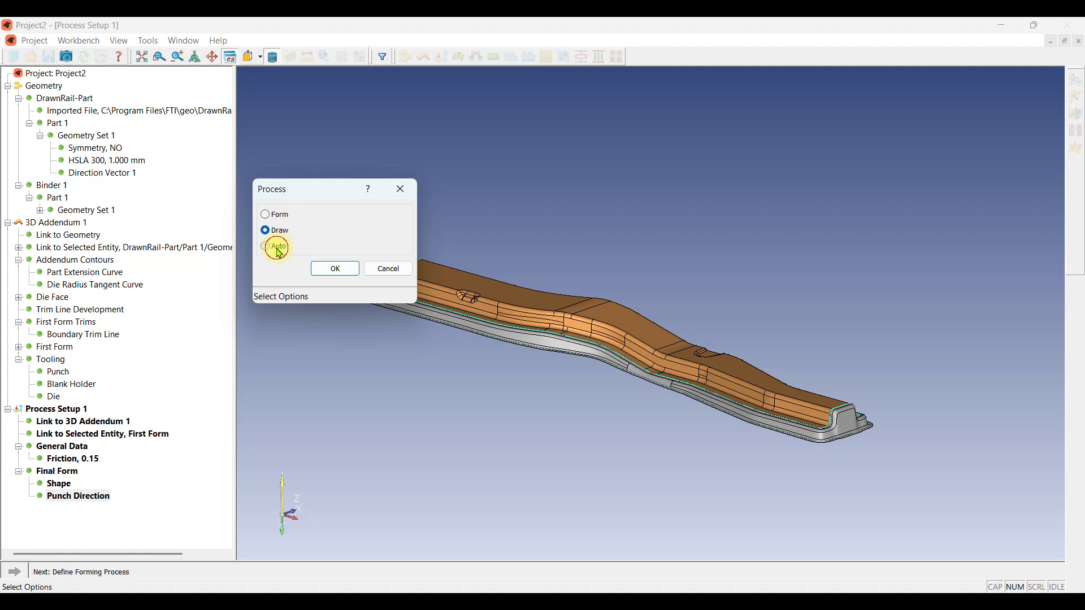
pyautogui.click(335, 270)
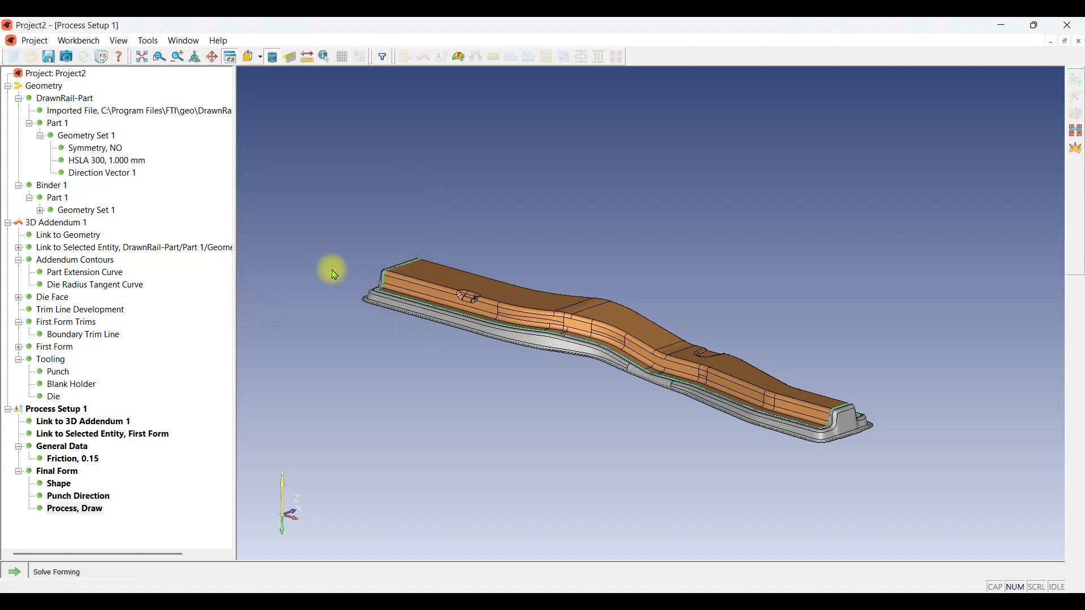
pyautogui.click(17, 573)
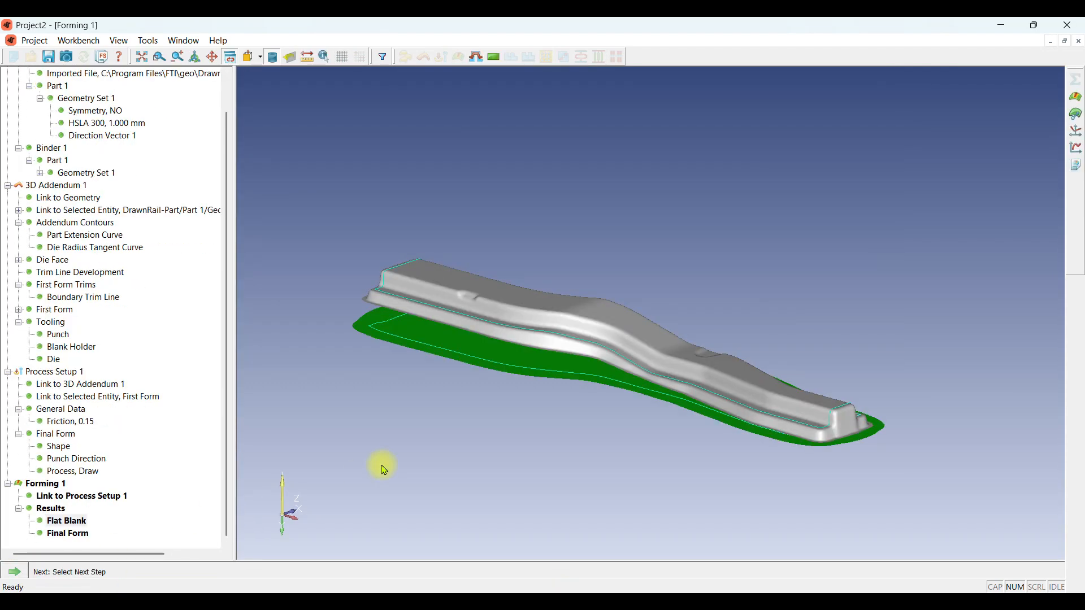
pyautogui.moveTo(442, 448)
pyautogui.mouseDown(button='middle')
pyautogui.moveTo(423, 440)
pyautogui.moveTo(444, 469)
pyautogui.moveTo(444, 451)
pyautogui.mouseUp(button='middle')
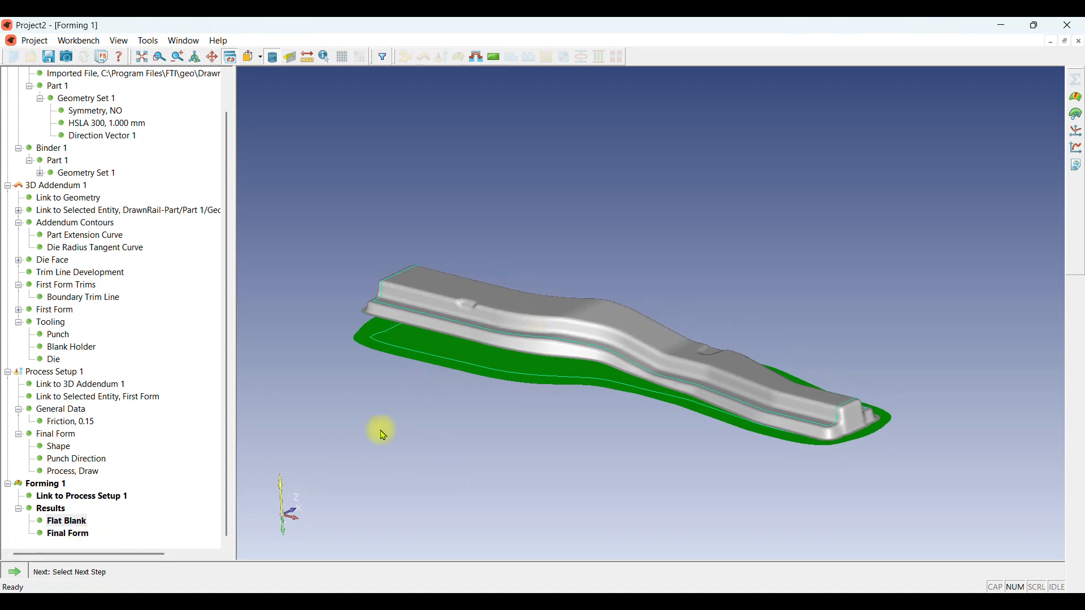
# Show only the final form and examine its Safety Zone plot from both sides of the rail
pyautogui.click(82, 536)
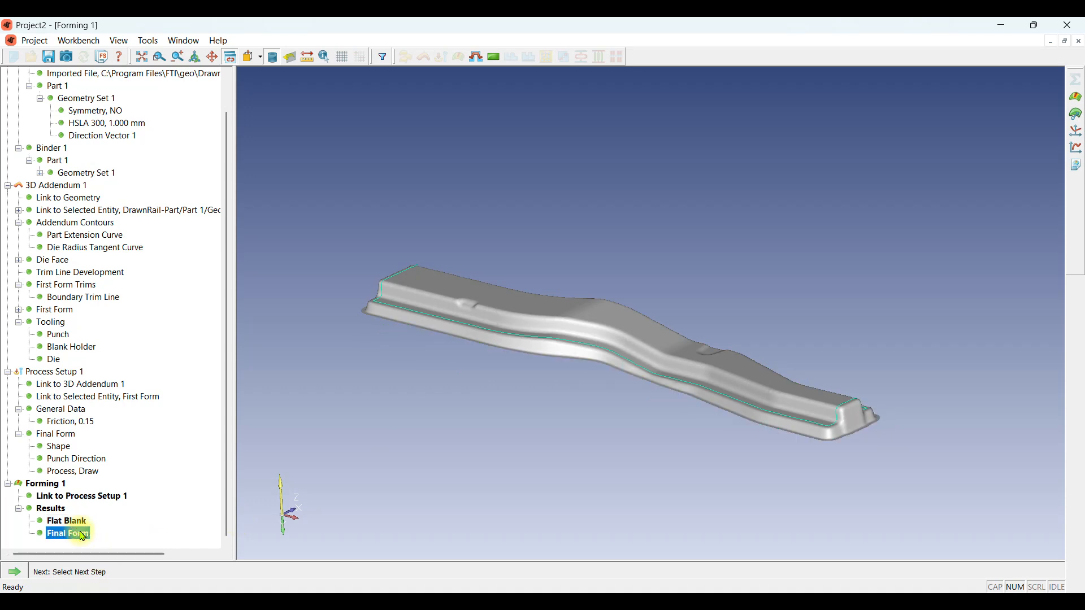
pyautogui.click(1079, 111)
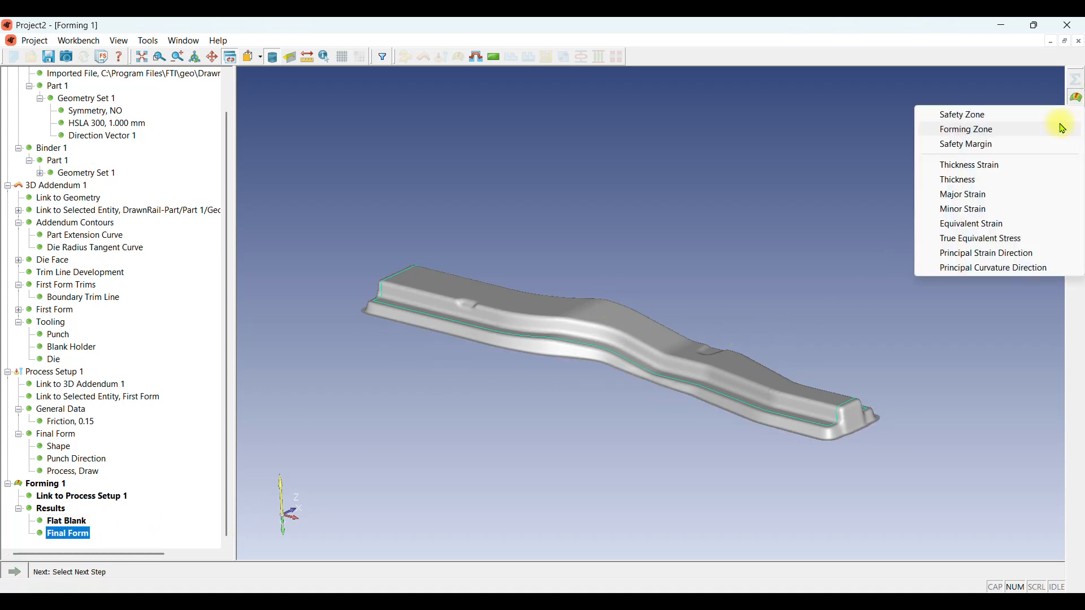
pyautogui.click(981, 115)
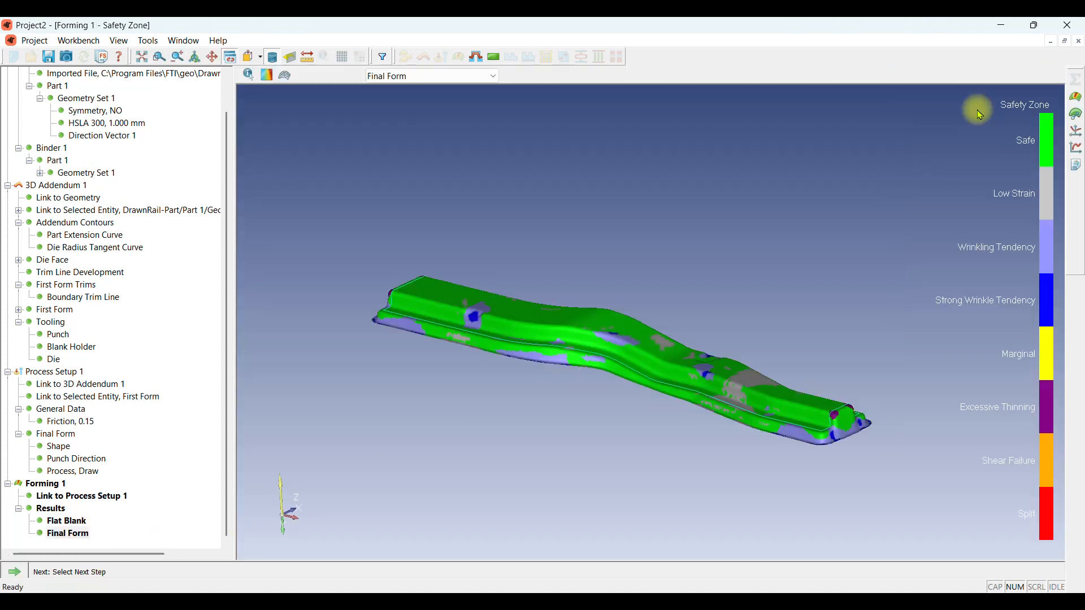
pyautogui.moveTo(690, 351); pyautogui.dragTo(543, 356, button='middle')
# Switch the final form's result plot to Forming Zone and view the whole rail
pyautogui.click(1074, 98)
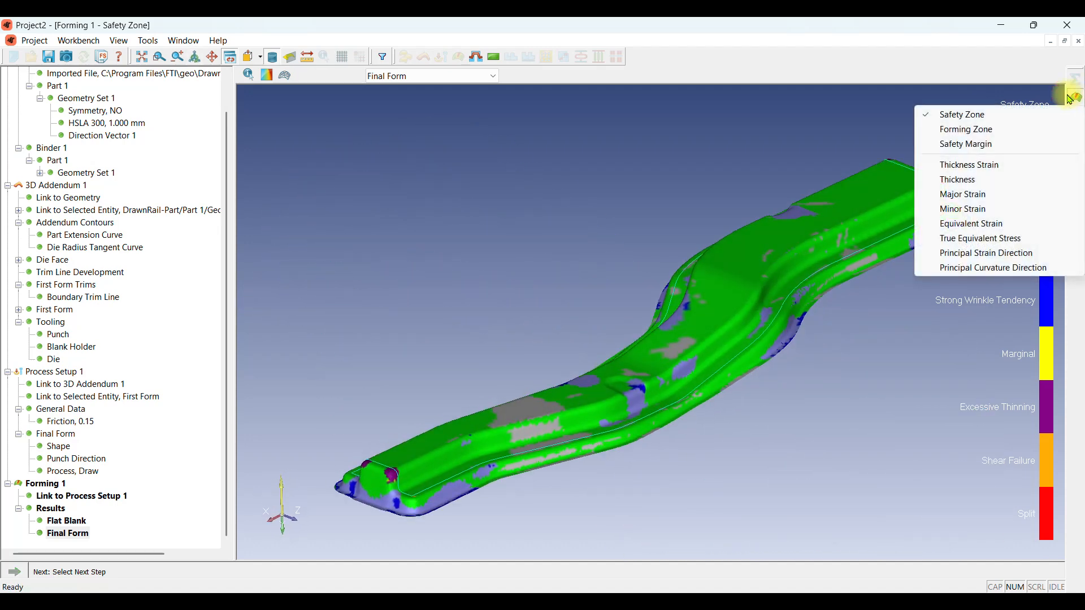
pyautogui.click(1018, 129)
pyautogui.scroll(-2, 875, 303)
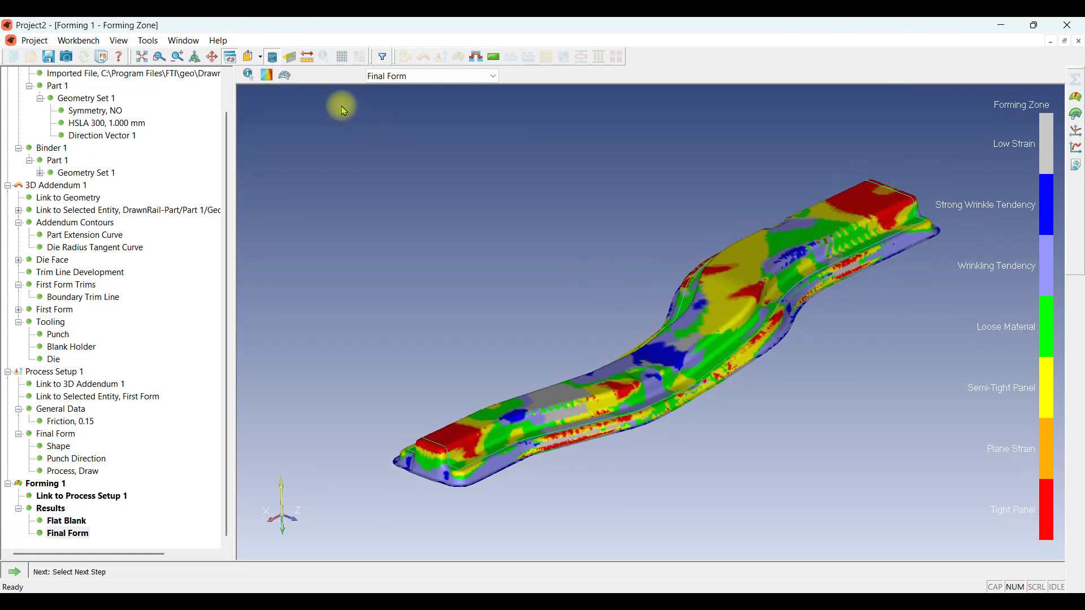
# Open the help topic on the Forming Zone plot and read its explanation of the zones
pyautogui.click(217, 41)
pyautogui.click(226, 57)
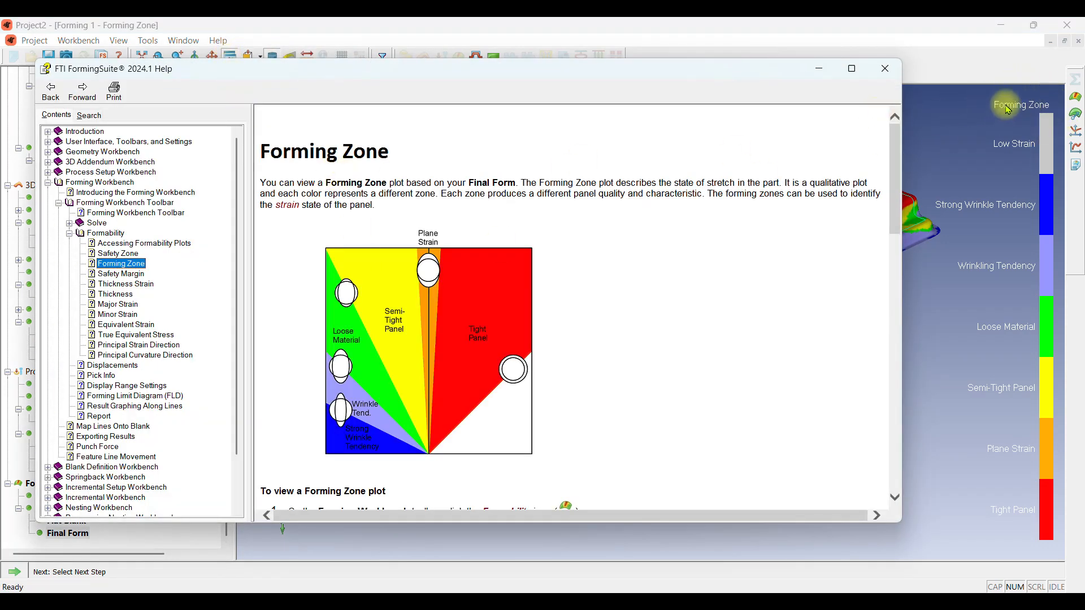
pyautogui.moveTo(266, 152); pyautogui.dragTo(382, 152)
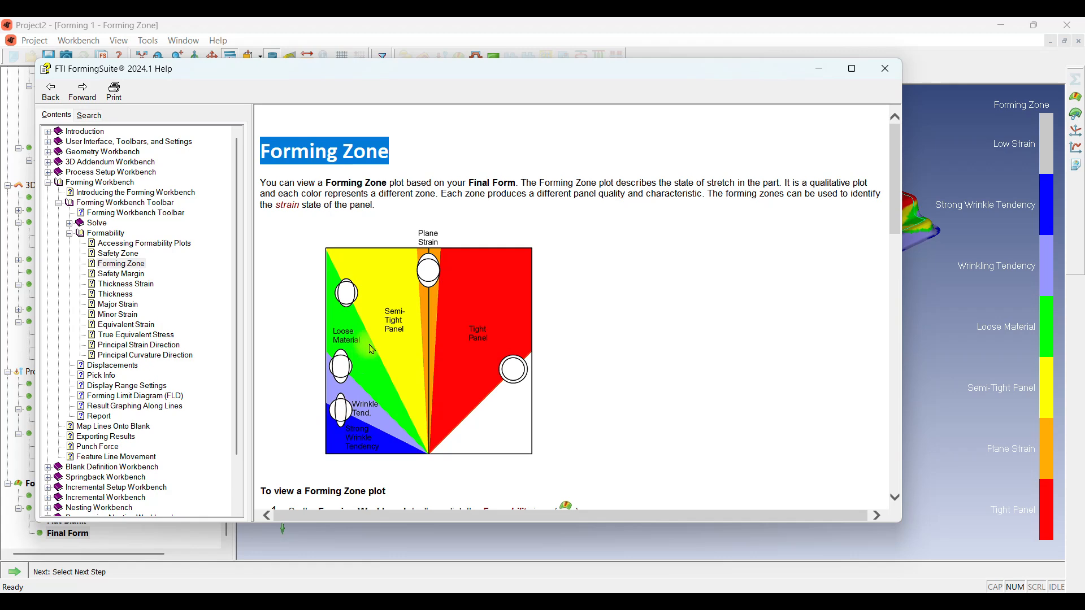
# Read the Forming Zone help topic's zone descriptions and viewing options, and close the help window
pyautogui.scroll(-15, 458, 321)
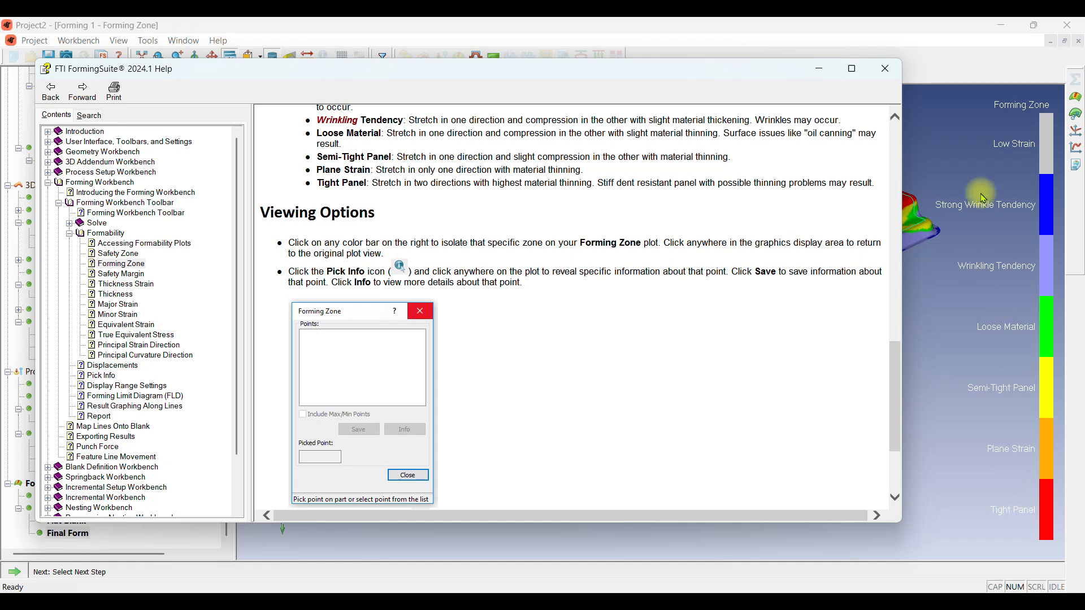
pyautogui.click(886, 69)
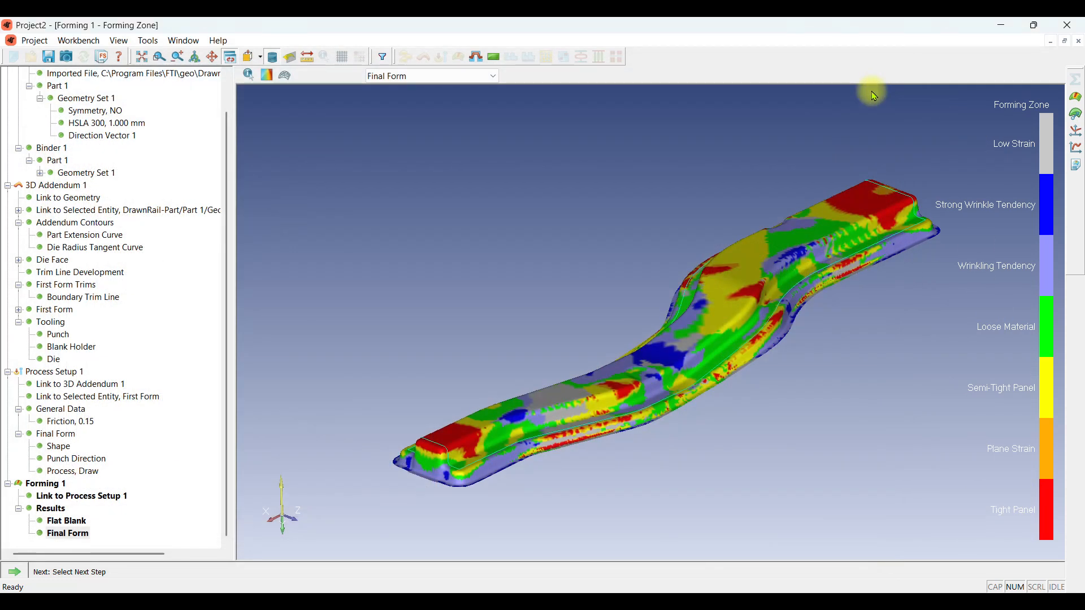
# Switch the final form's plot to Safety Margin, show its minimum and maximum points, and examine both locations on the rail
pyautogui.click(1075, 97)
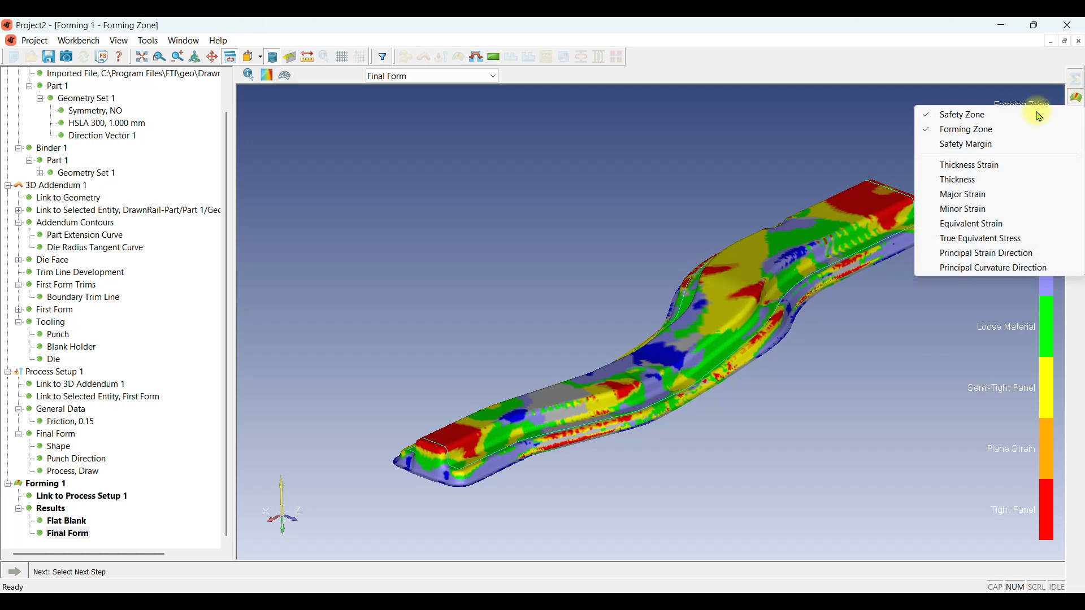
pyautogui.click(966, 145)
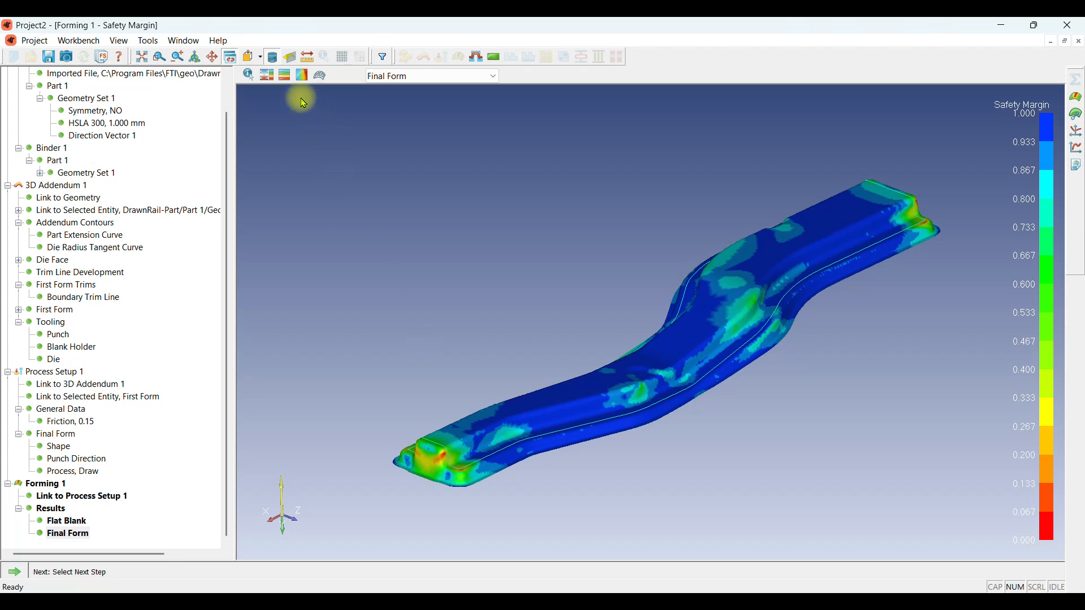
pyautogui.click(267, 79)
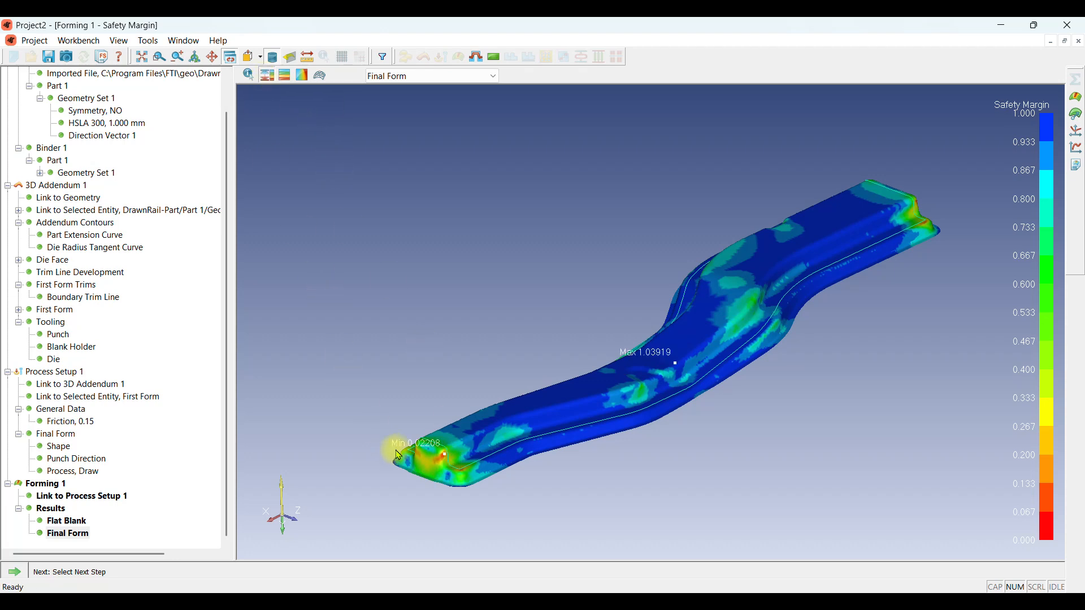
pyautogui.scroll(5, 398, 450)
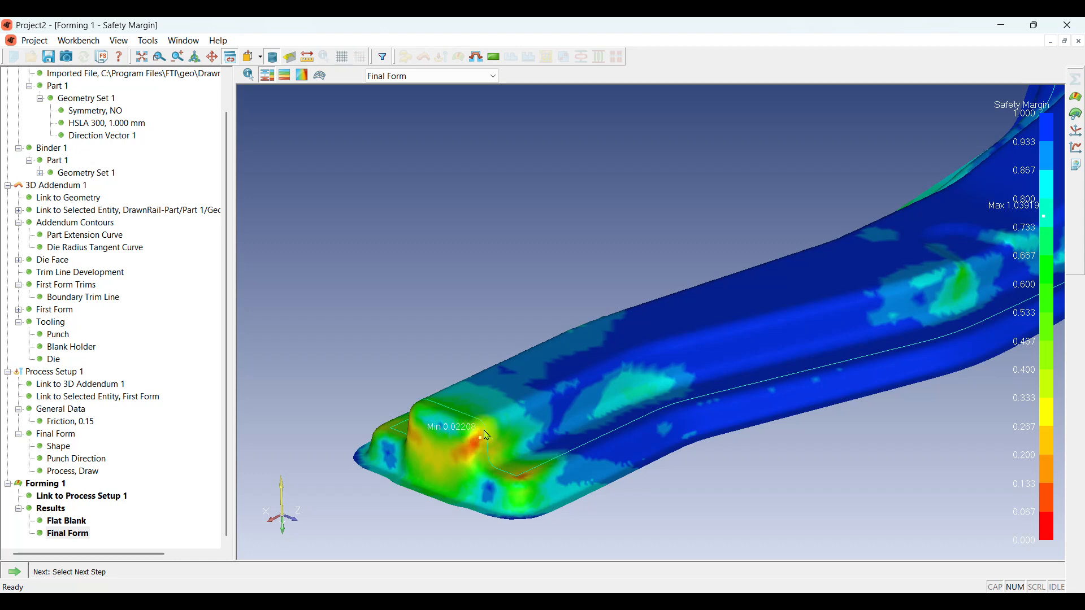
pyautogui.scroll(-5, 473, 402)
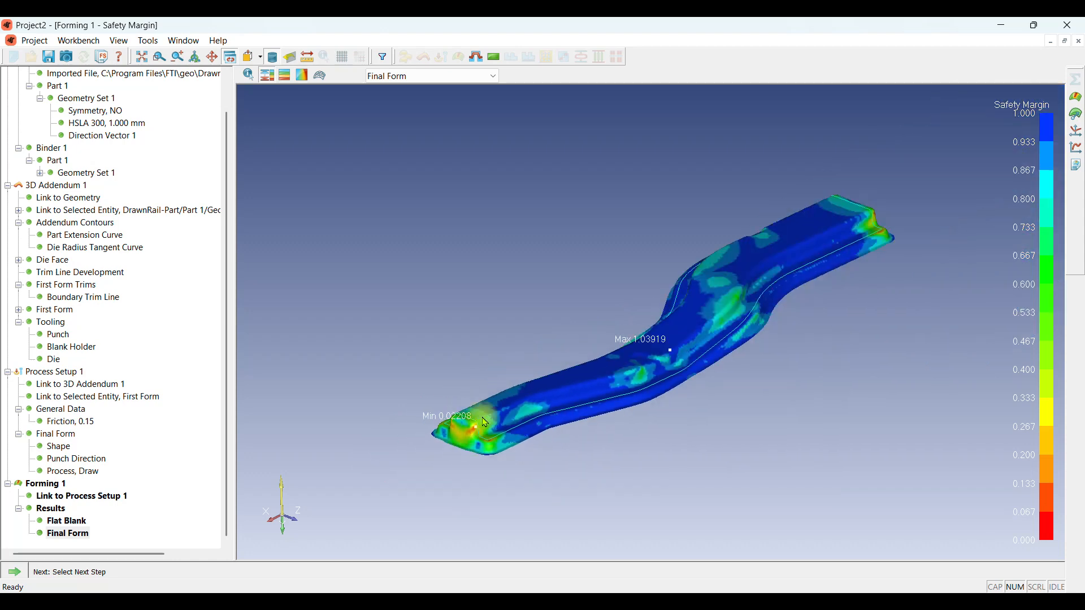
pyautogui.moveTo(676, 346)
pyautogui.mouseDown(button='middle')
pyautogui.moveTo(654, 310)
pyautogui.moveTo(685, 323)
pyautogui.moveTo(649, 298)
pyautogui.moveTo(681, 338)
pyautogui.moveTo(673, 345)
pyautogui.mouseUp(button='middle')
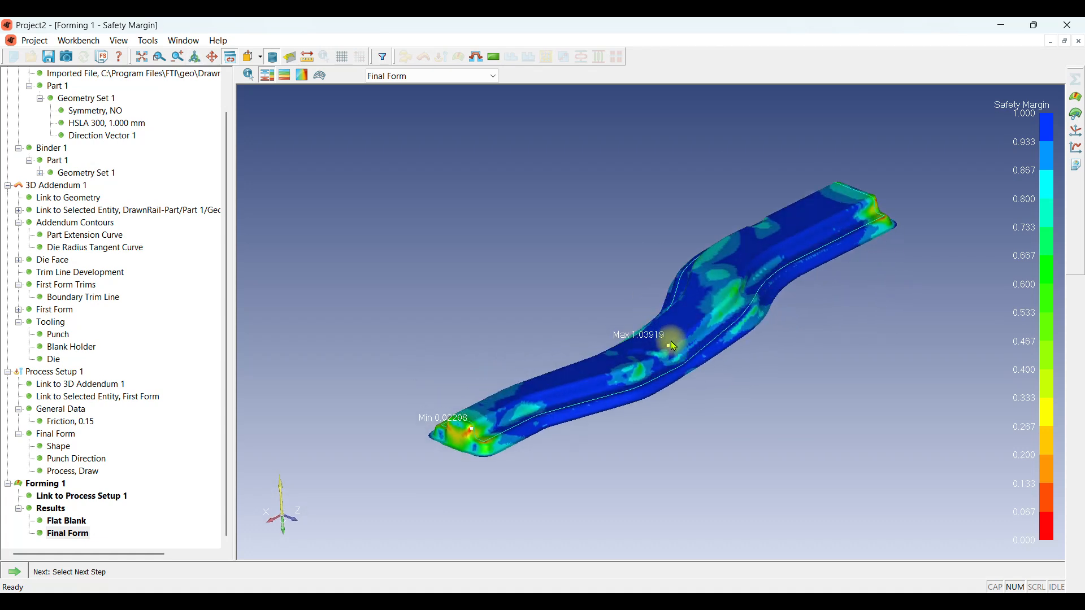
pyautogui.scroll(3, 674, 347)
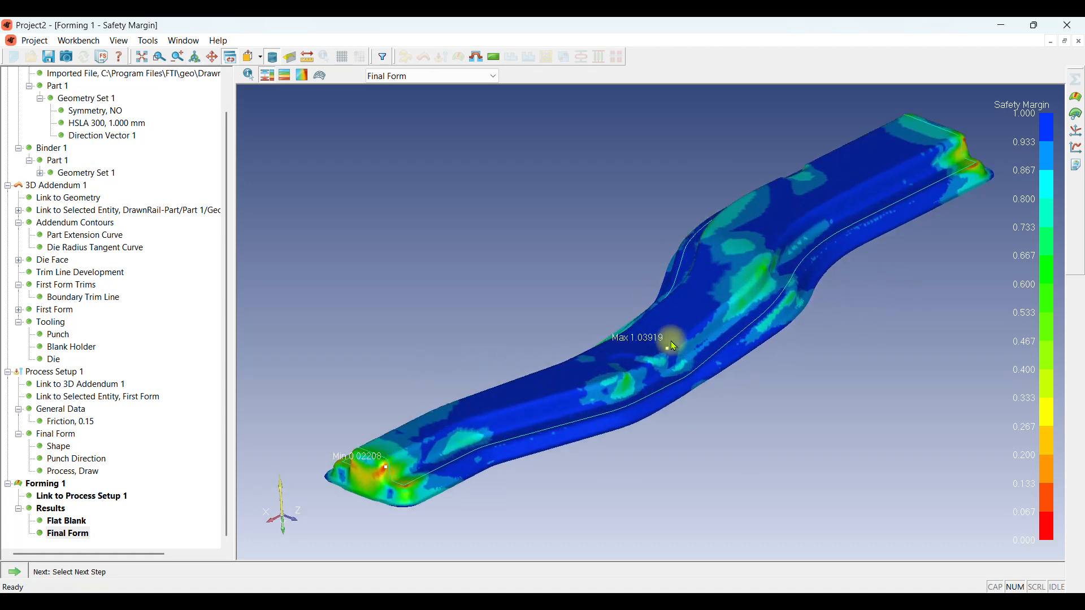
# Plot Thickness Strain on the final form with its minimum and maximum points shown, and examine them at the rail's near end
pyautogui.click(1076, 99)
pyautogui.click(929, 159)
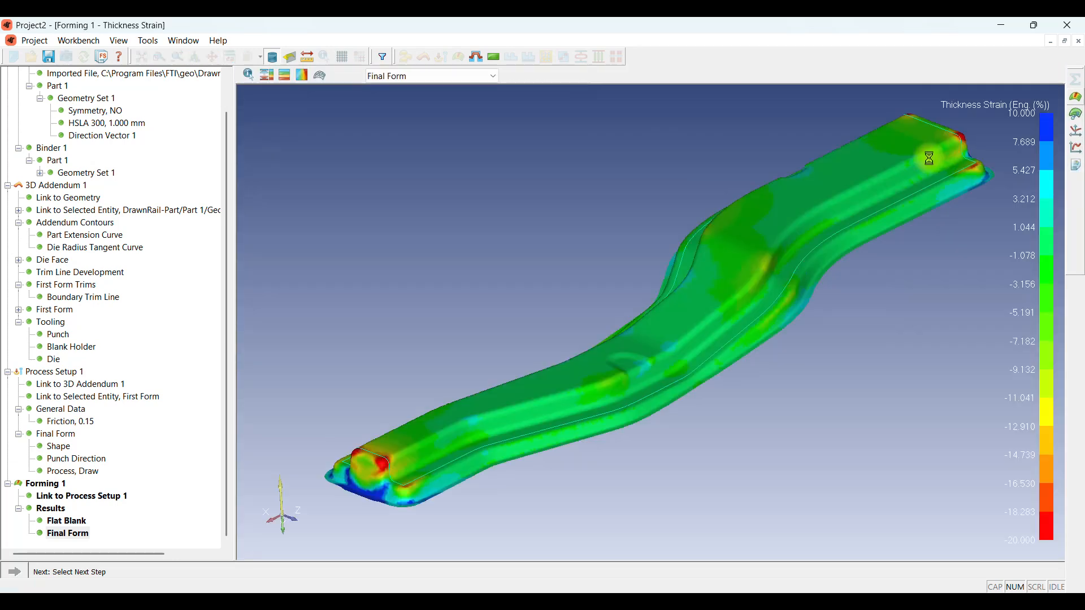
pyautogui.scroll(-2, 711, 226)
pyautogui.scroll(2, 711, 228)
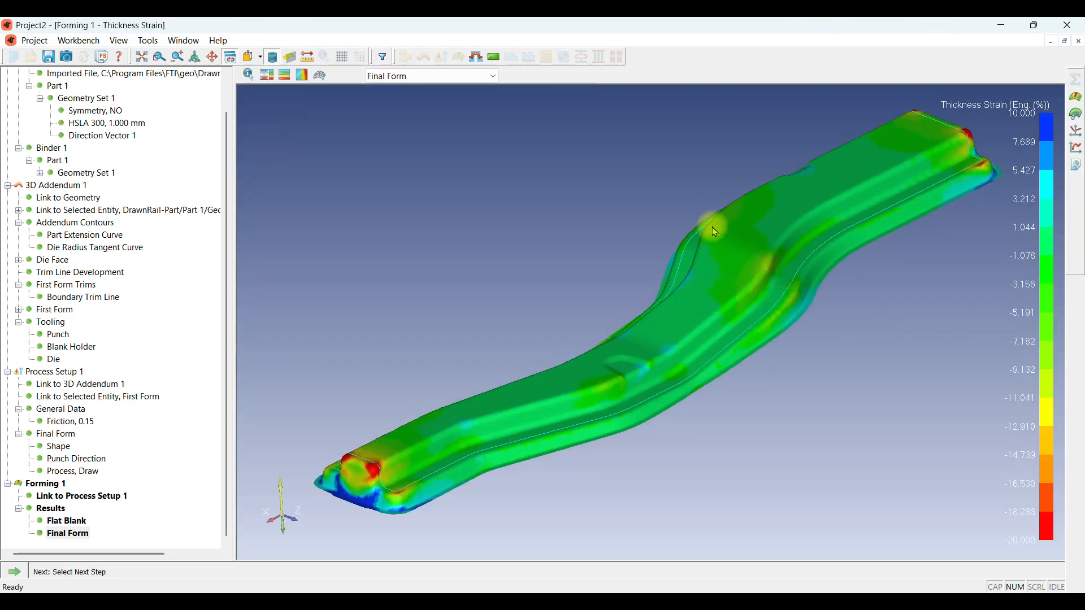
pyautogui.click(266, 77)
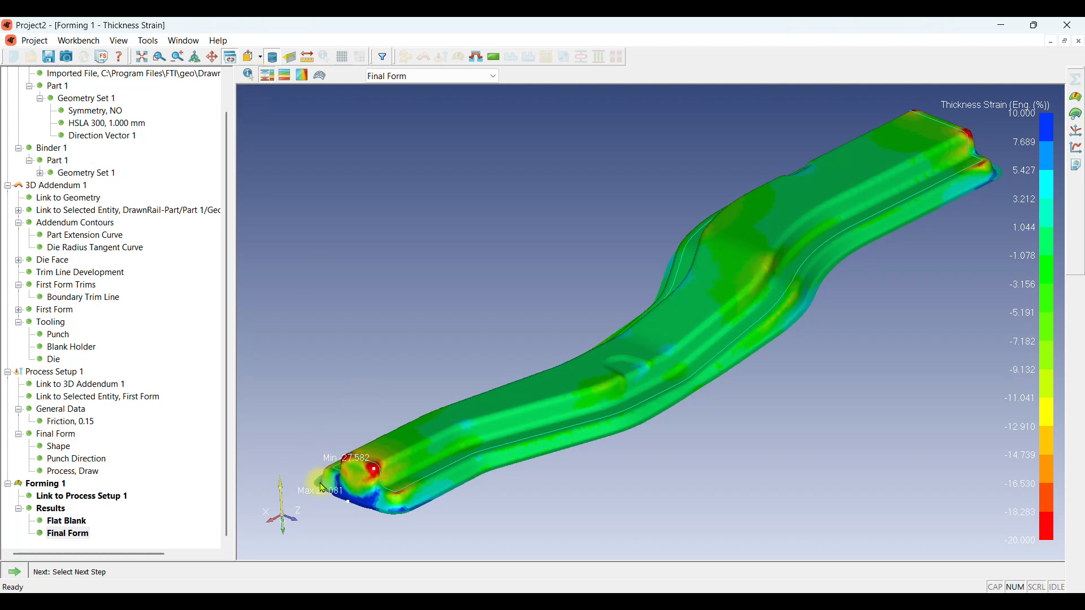
pyautogui.scroll(3, 334, 506)
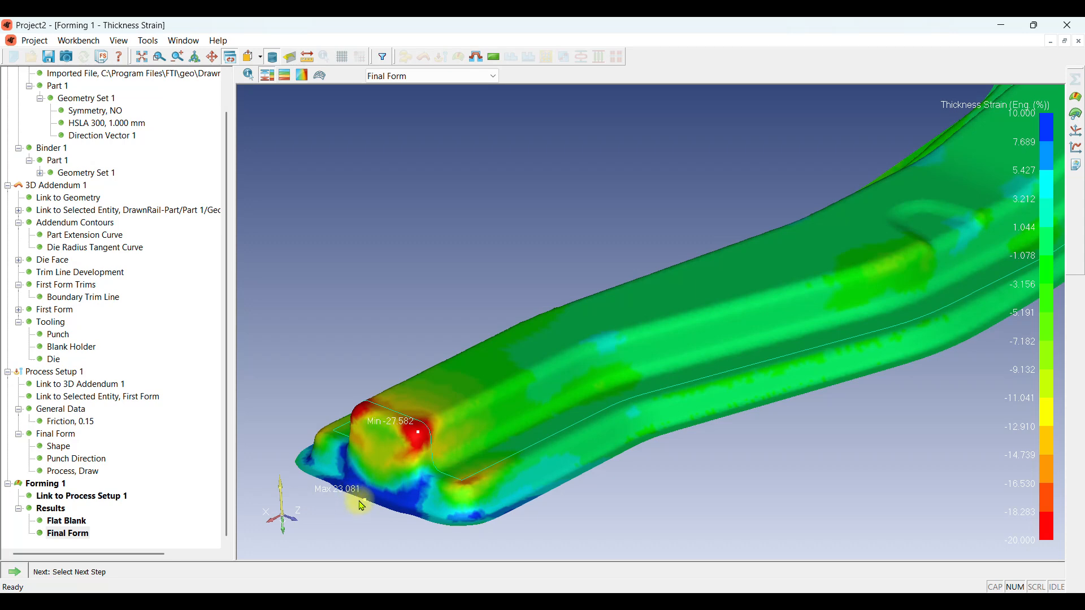
pyautogui.scroll(-4, 362, 506)
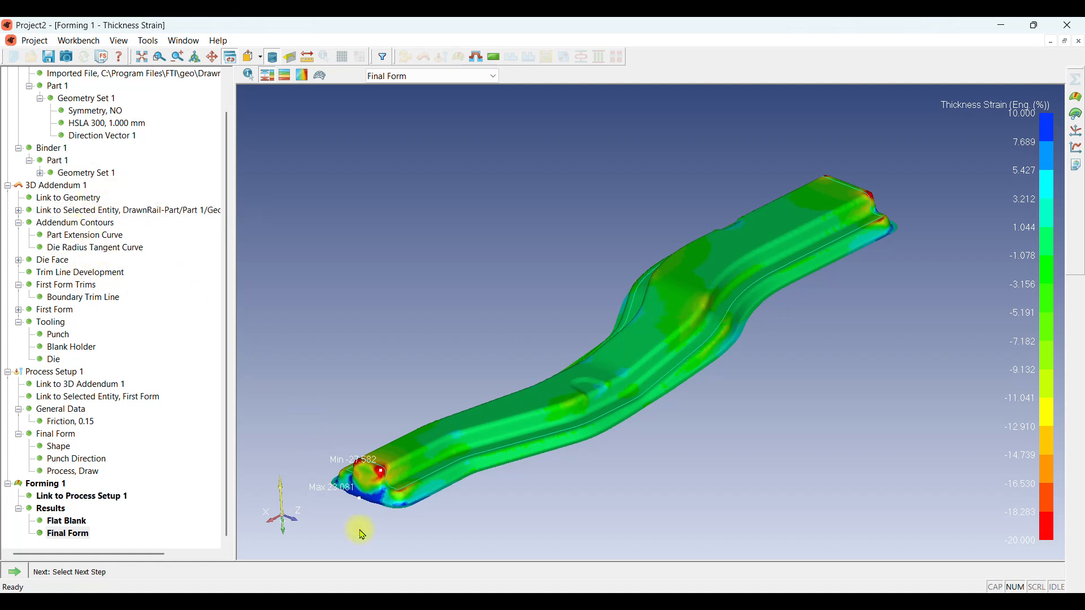
pyautogui.scroll(2, 356, 492)
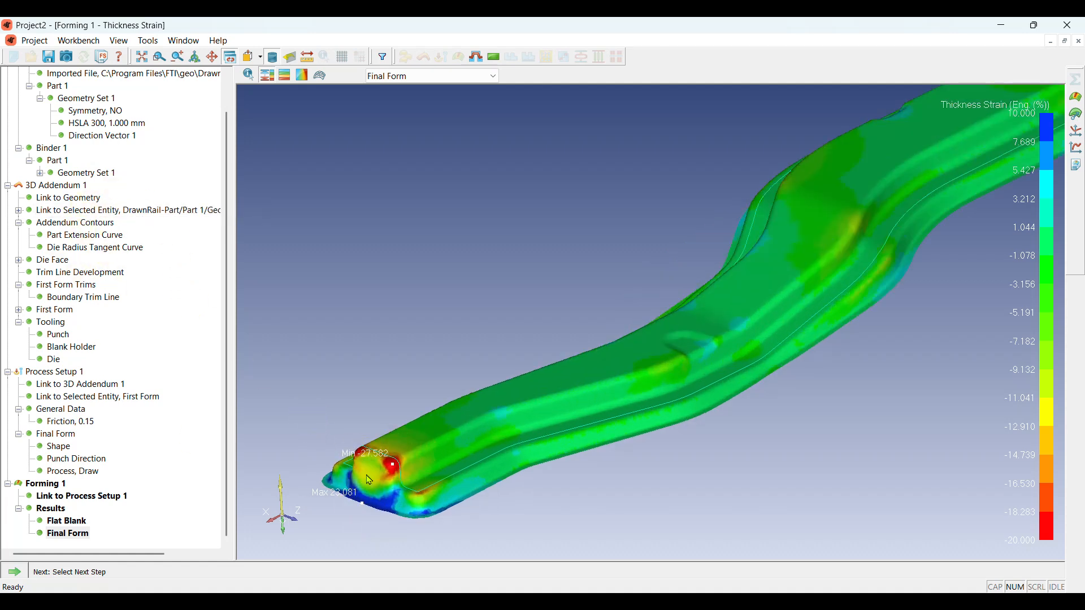
pyautogui.scroll(-2, 541, 482)
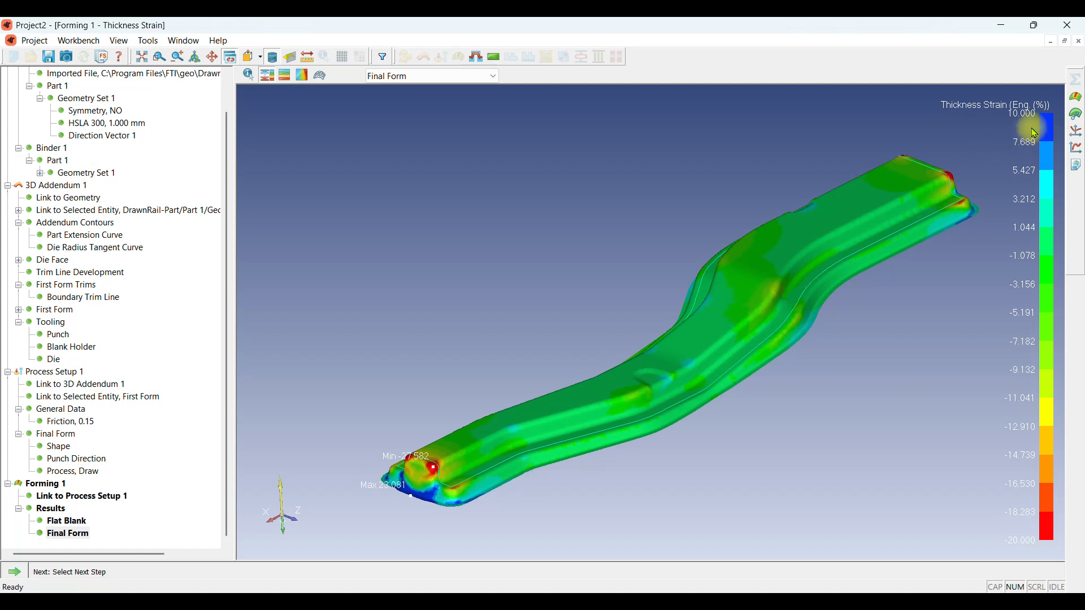
# Switch the final form's plot to Thickness and examine the thinnest and thickest points at the rail's near end
pyautogui.click(1077, 99)
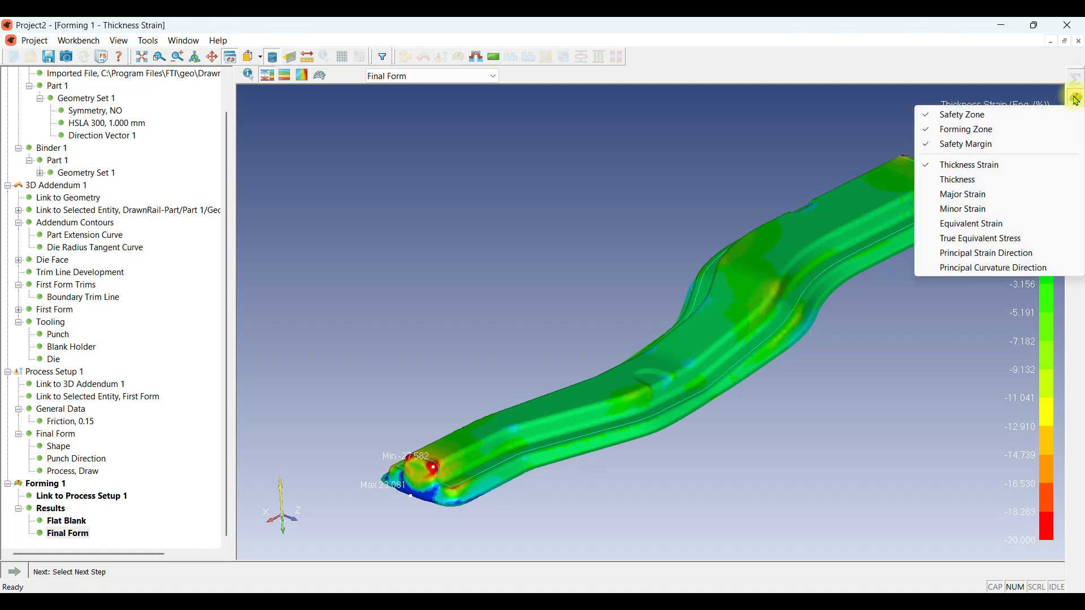
pyautogui.click(982, 185)
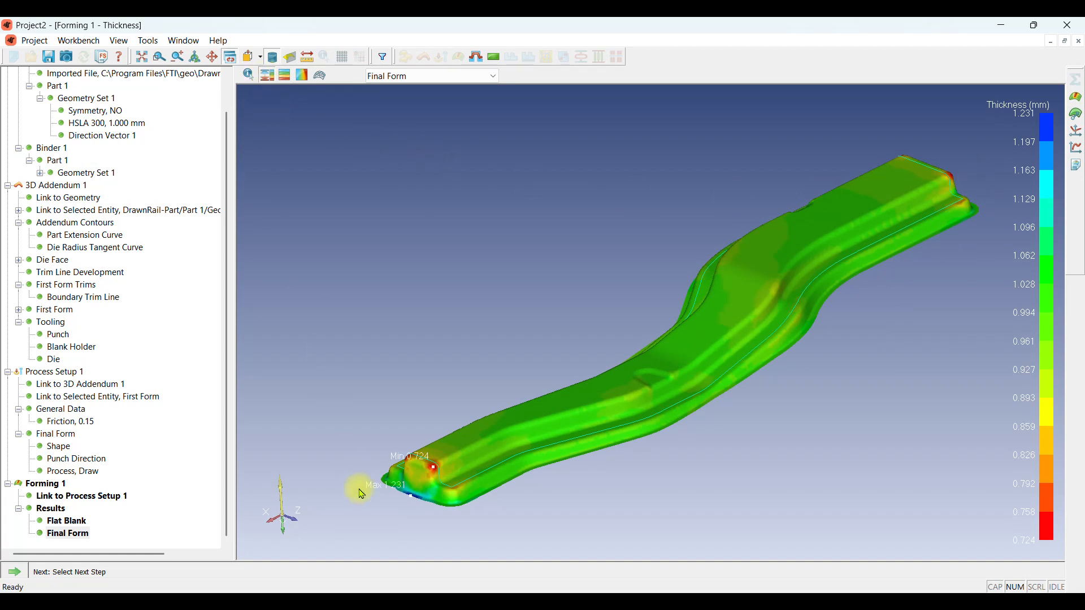
pyautogui.scroll(5, 369, 491)
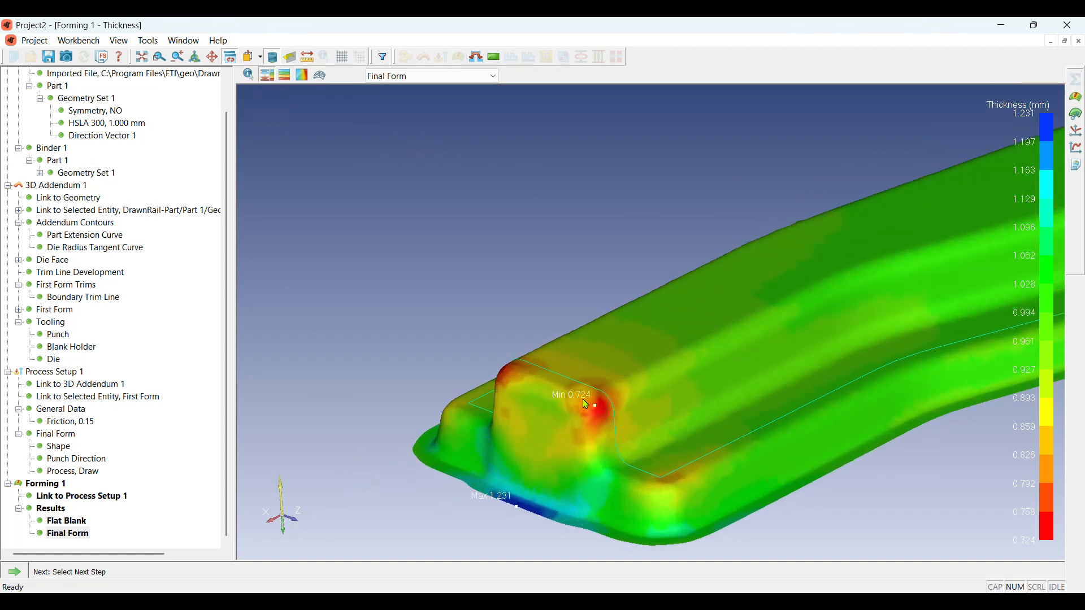
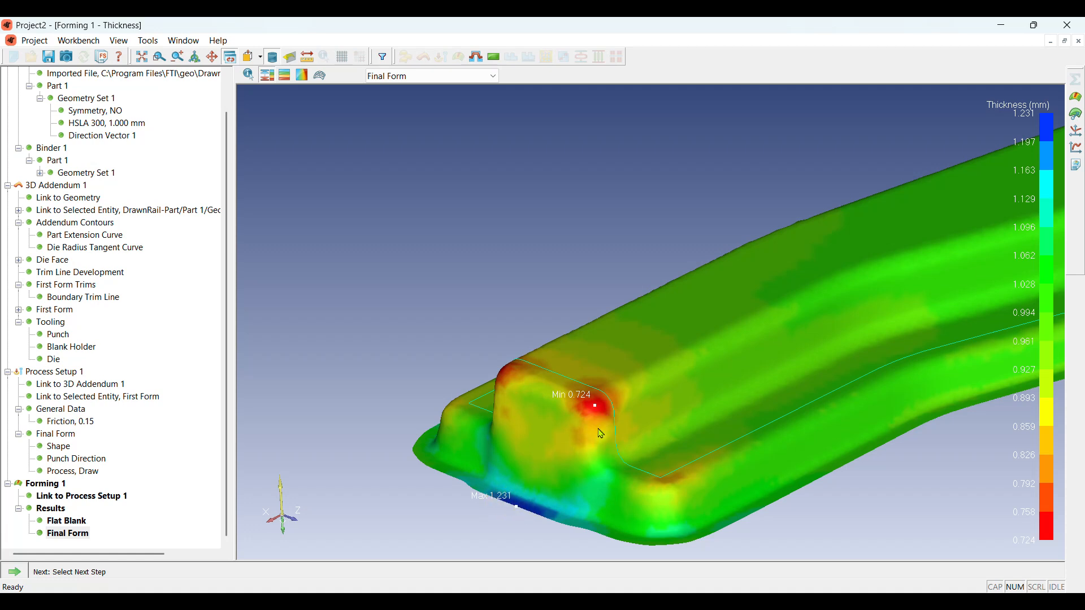
pyautogui.scroll(-6, 395, 424)
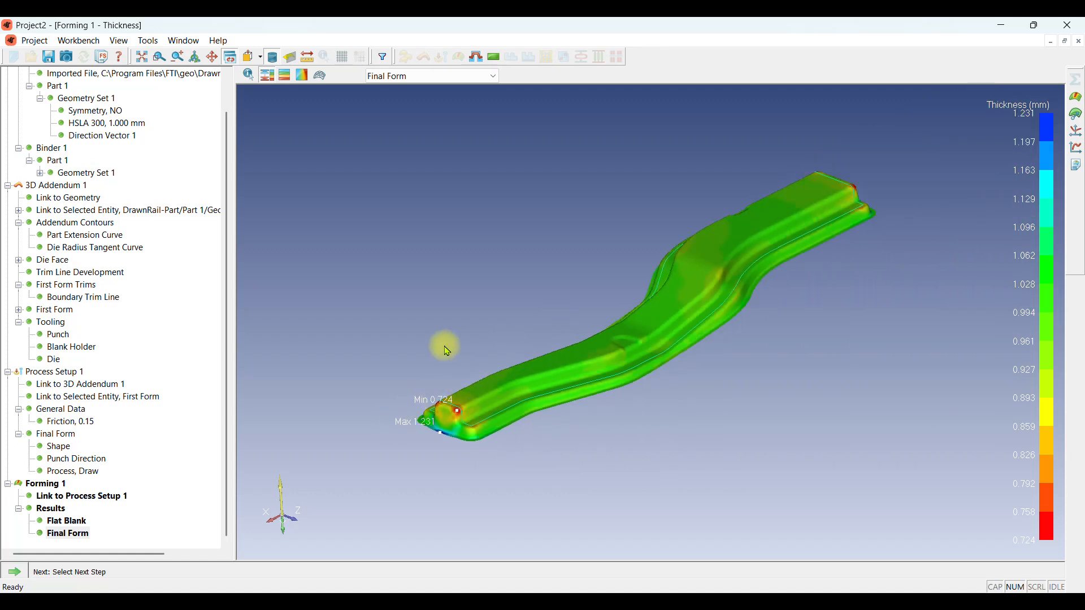
# Add a Springback analysis following the solved forming and solve it
pyautogui.click(15, 572)
pyautogui.click(28, 559)
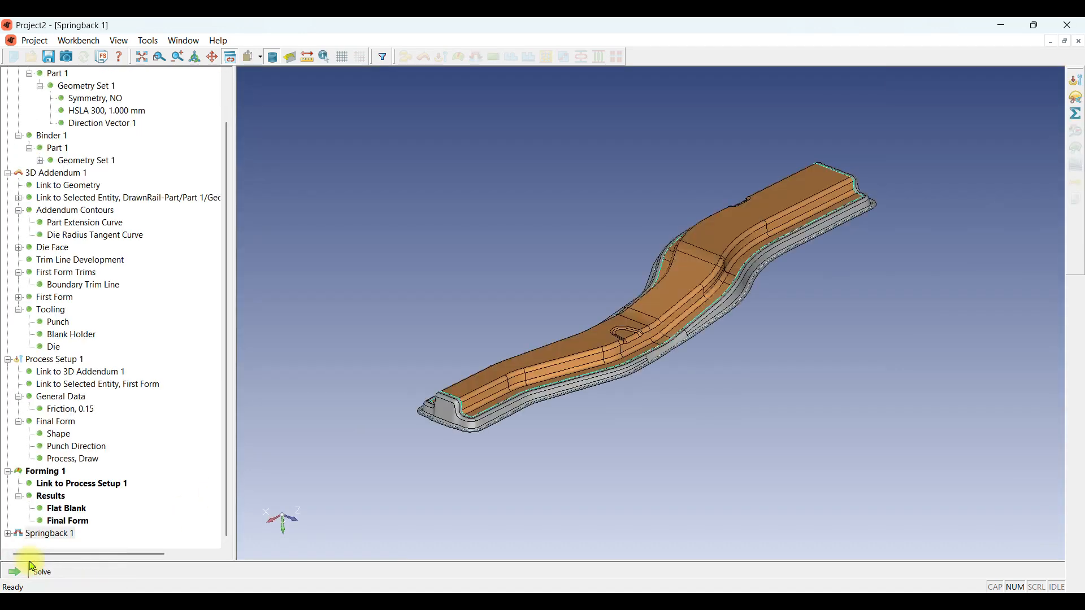
pyautogui.scroll(3, 520, 322)
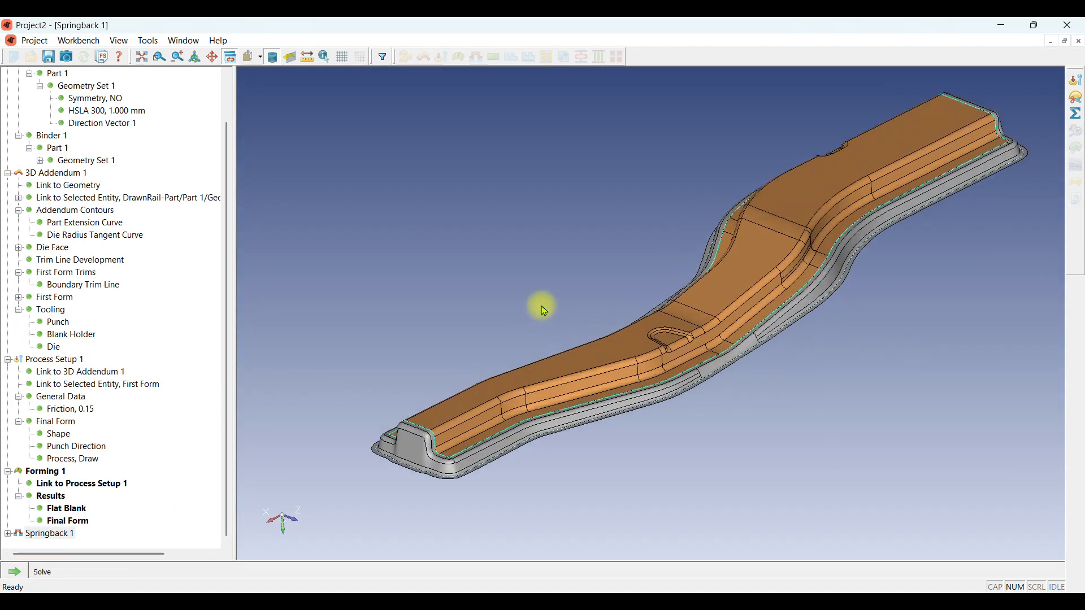
pyautogui.click(23, 574)
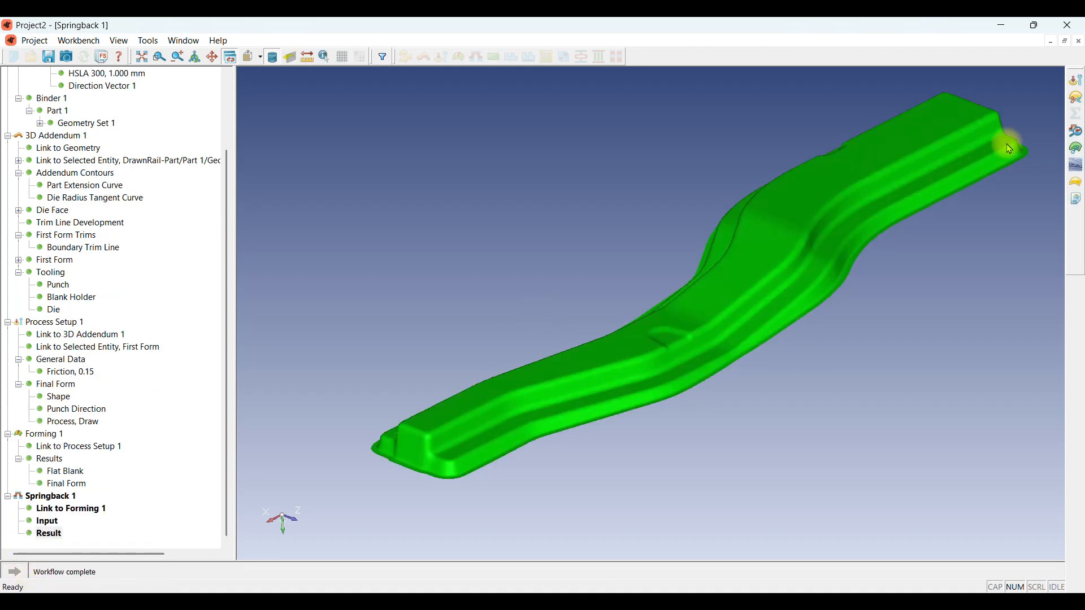
# Plot the magnitude of the springback displacements on the rail
pyautogui.click(1076, 148)
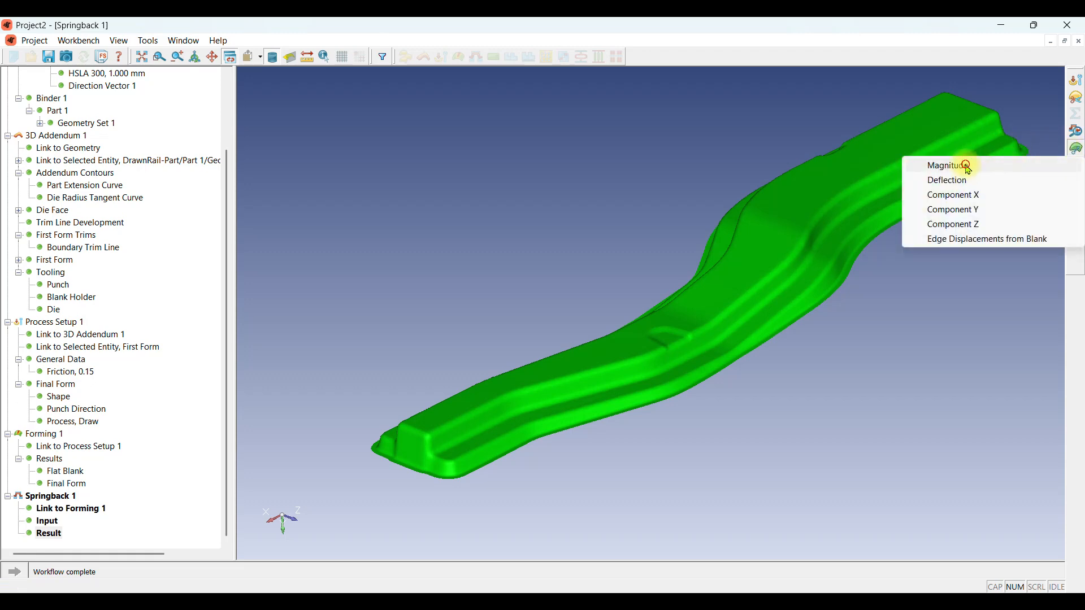
pyautogui.click(969, 166)
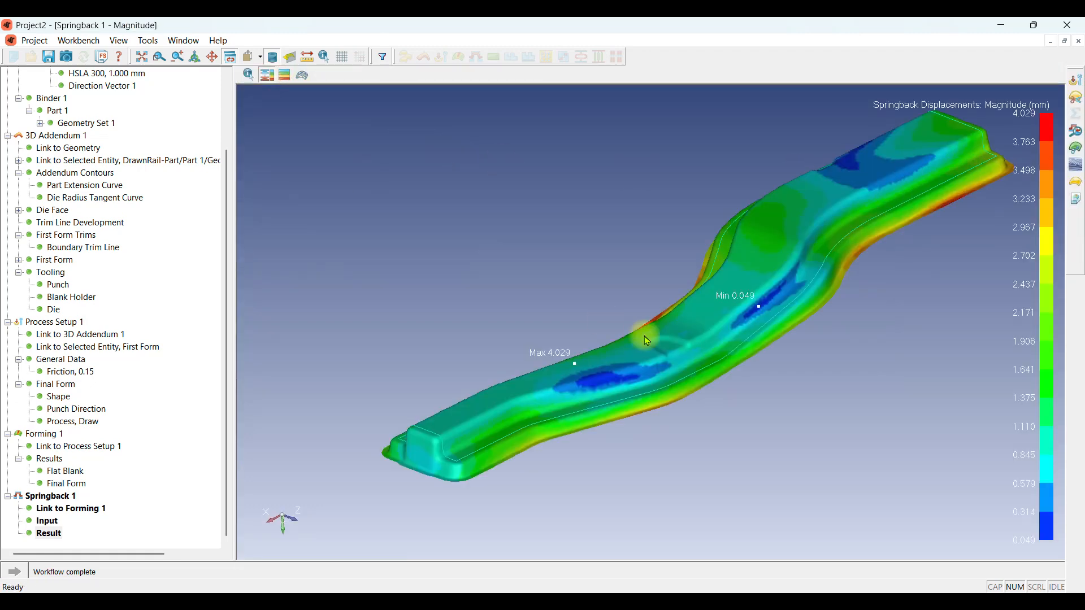
# Examine the rail's springback displacement magnitude, switch the plot to Deflection, and inspect the minimum and maximum regions
pyautogui.moveTo(648, 340); pyautogui.dragTo(601, 375, button='middle')
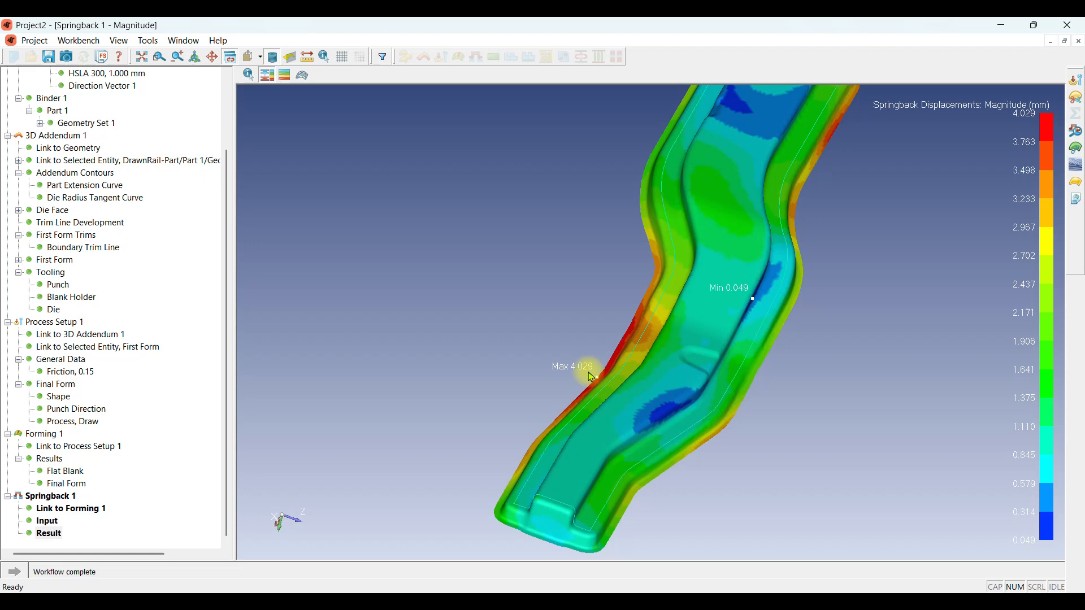
pyautogui.moveTo(750, 302)
pyautogui.mouseDown(button='middle')
pyautogui.moveTo(741, 295)
pyautogui.moveTo(758, 298)
pyautogui.mouseUp(button='middle')
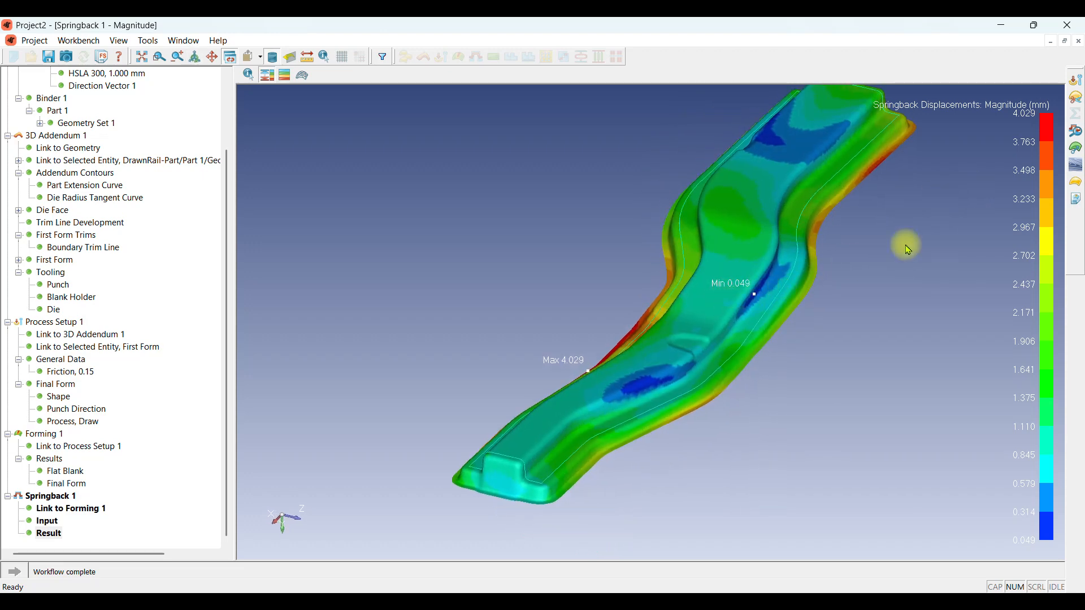
pyautogui.rightClick(1050, 163)
pyautogui.click(983, 177)
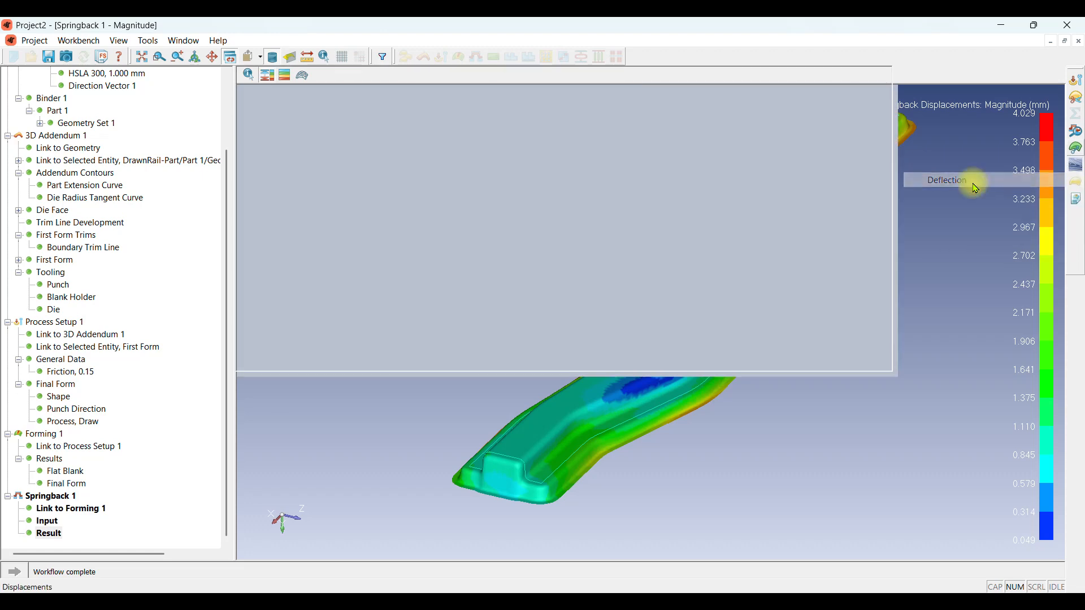
pyautogui.moveTo(647, 353); pyautogui.dragTo(726, 350, button='middle')
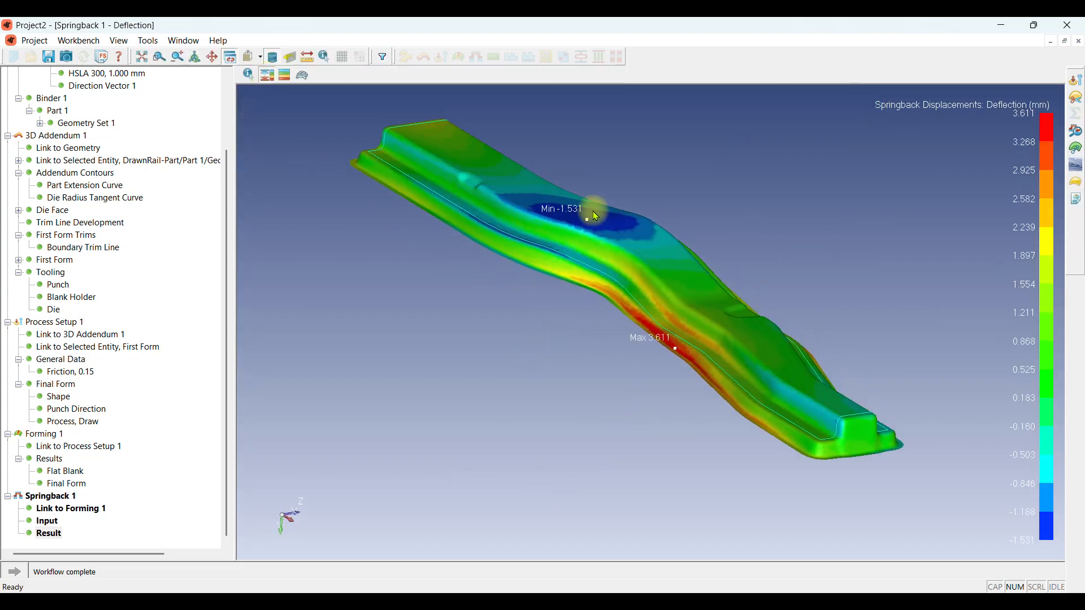
pyautogui.scroll(2, 591, 226)
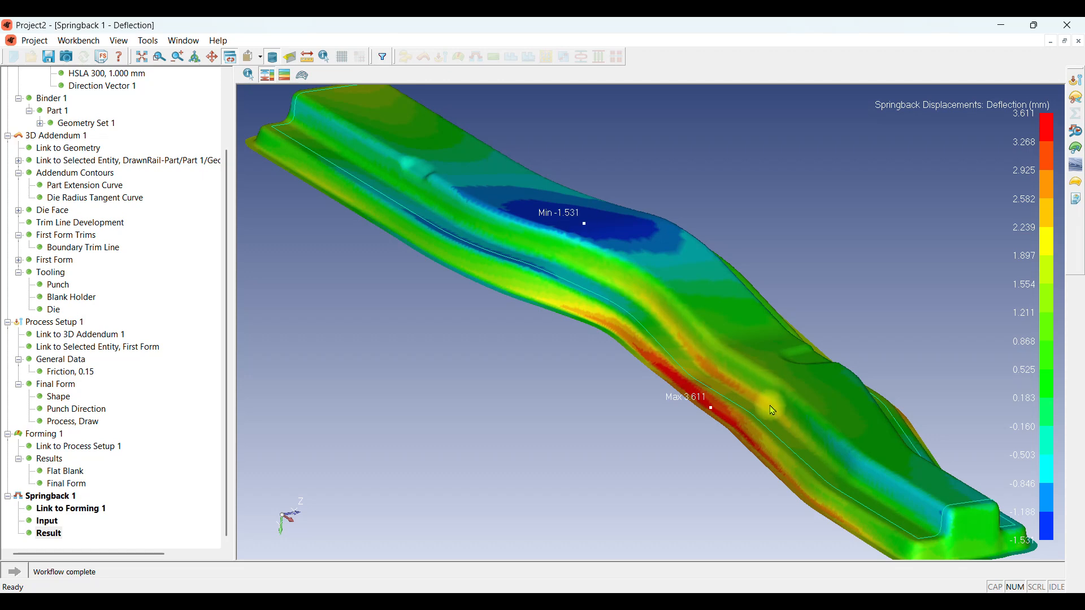
pyautogui.scroll(-2, 709, 400)
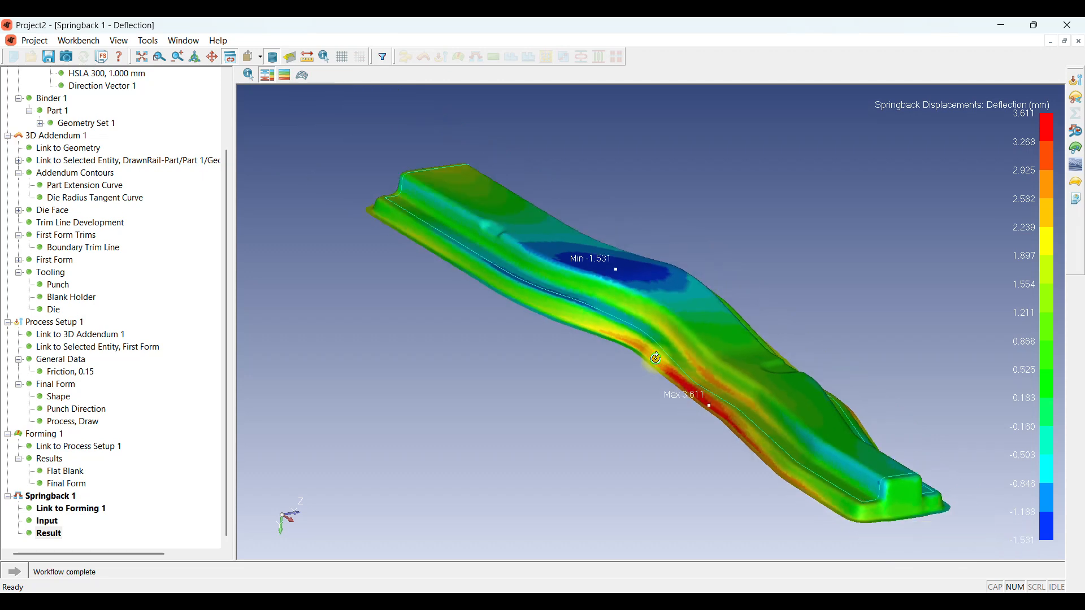
pyautogui.moveTo(654, 358)
pyautogui.mouseDown(button='middle')
pyautogui.moveTo(675, 366)
pyautogui.moveTo(657, 344)
pyautogui.moveTo(661, 353)
pyautogui.mouseUp(button='middle')
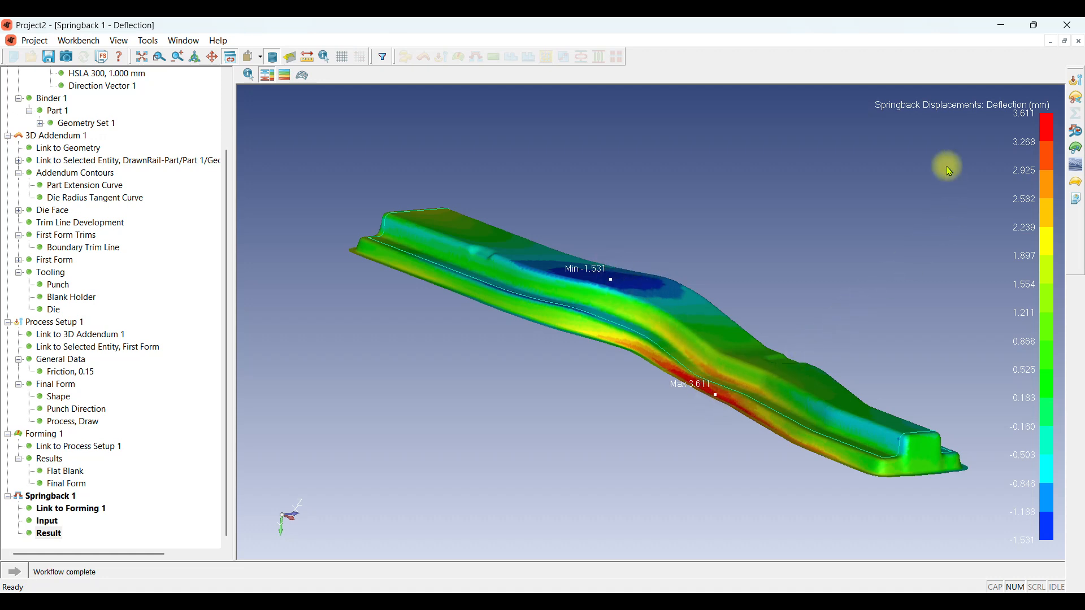
# Display the springback shape and align it using three points spaced along the rail's top face, with the first point fixed
pyautogui.click(1076, 131)
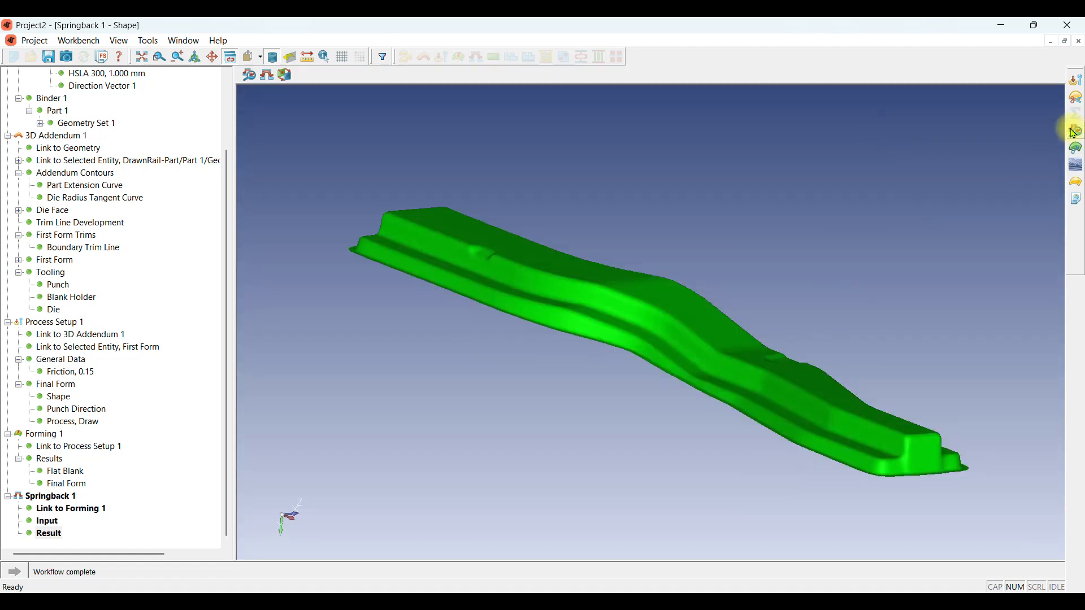
pyautogui.click(285, 75)
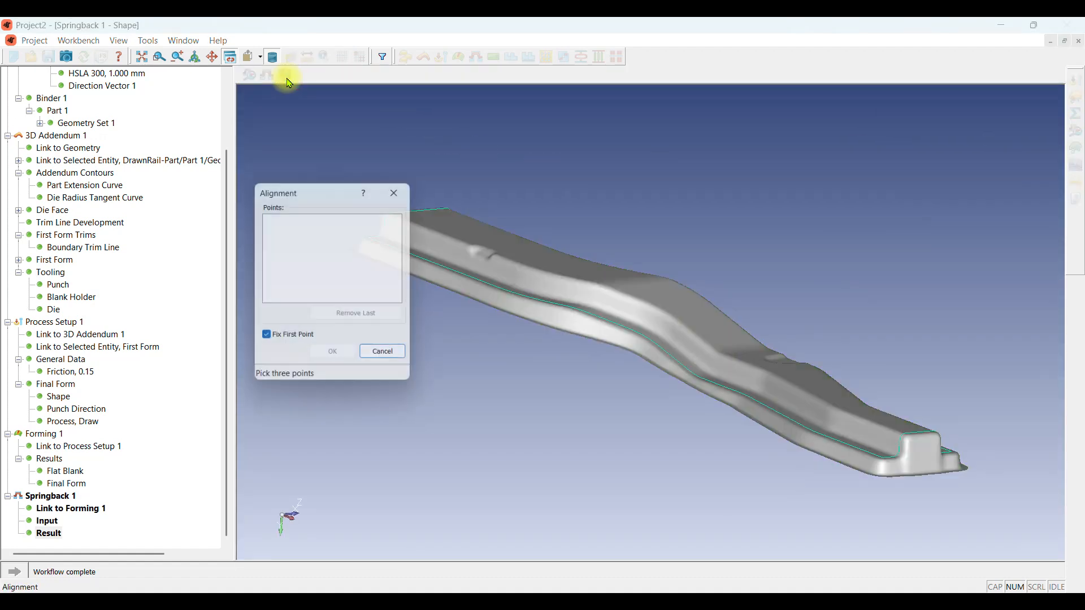
pyautogui.moveTo(537, 249); pyautogui.dragTo(629, 290, button='middle')
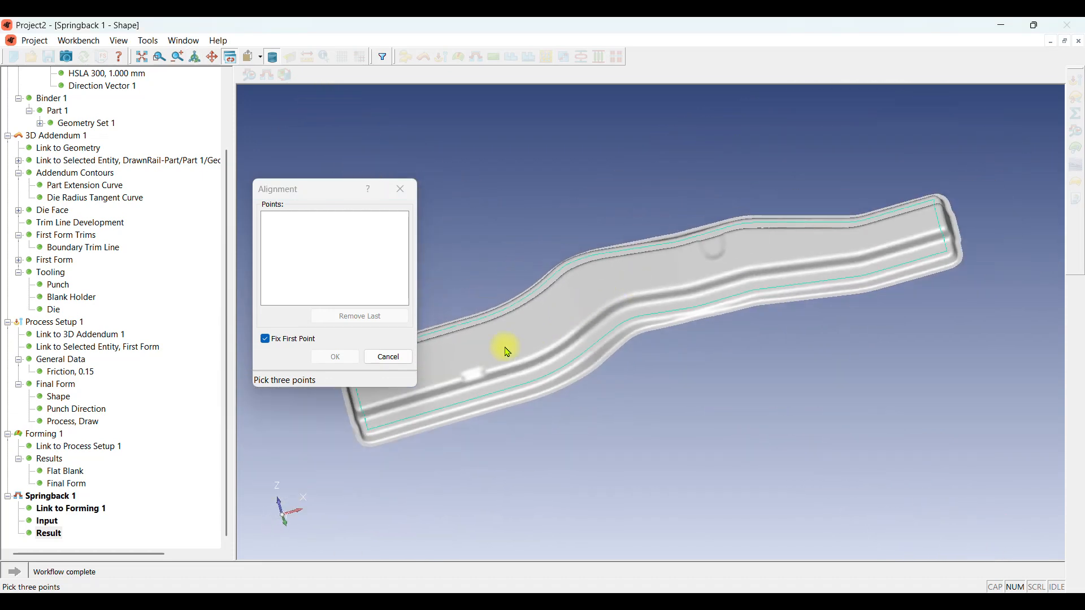
pyautogui.click(447, 349)
pyautogui.click(535, 328)
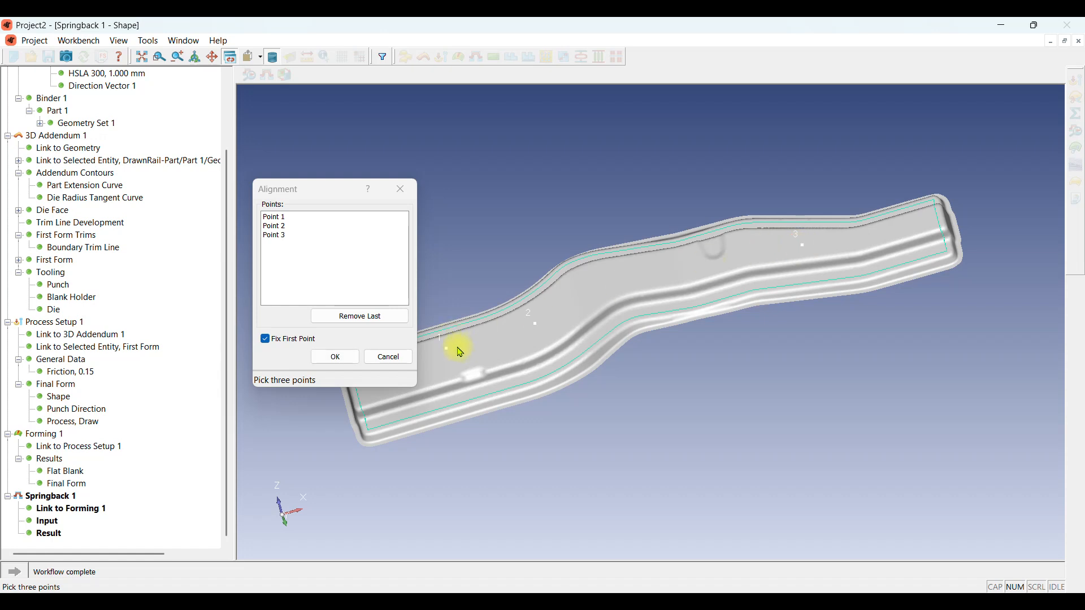
pyautogui.click(338, 358)
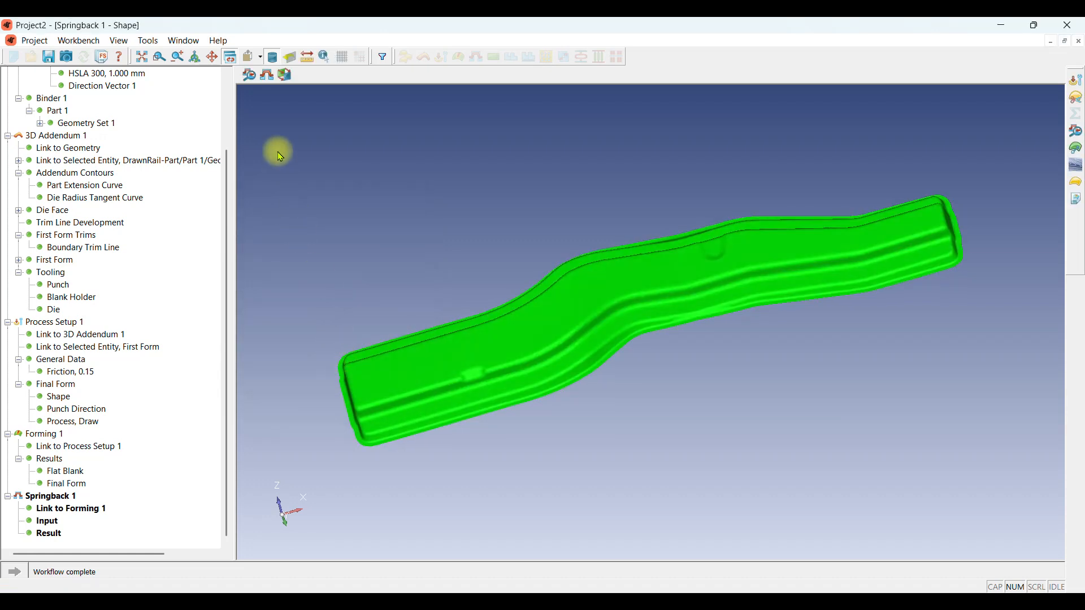
# Show the part together with the aligned springback shape and examine the deviation around the flange corner and rail end
pyautogui.click(267, 76)
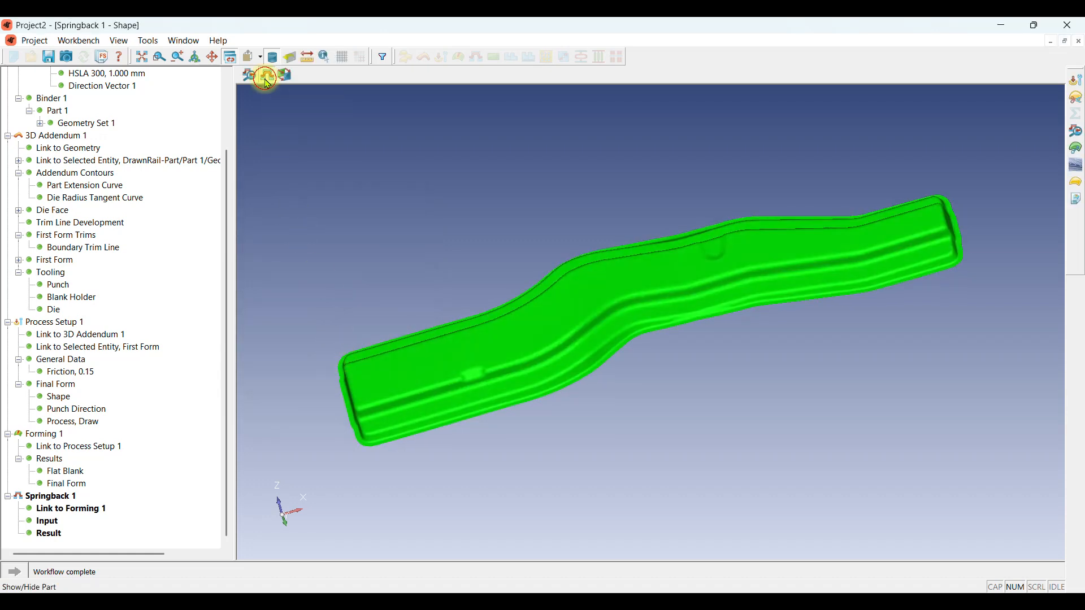
pyautogui.moveTo(666, 307); pyautogui.dragTo(739, 305, button='middle')
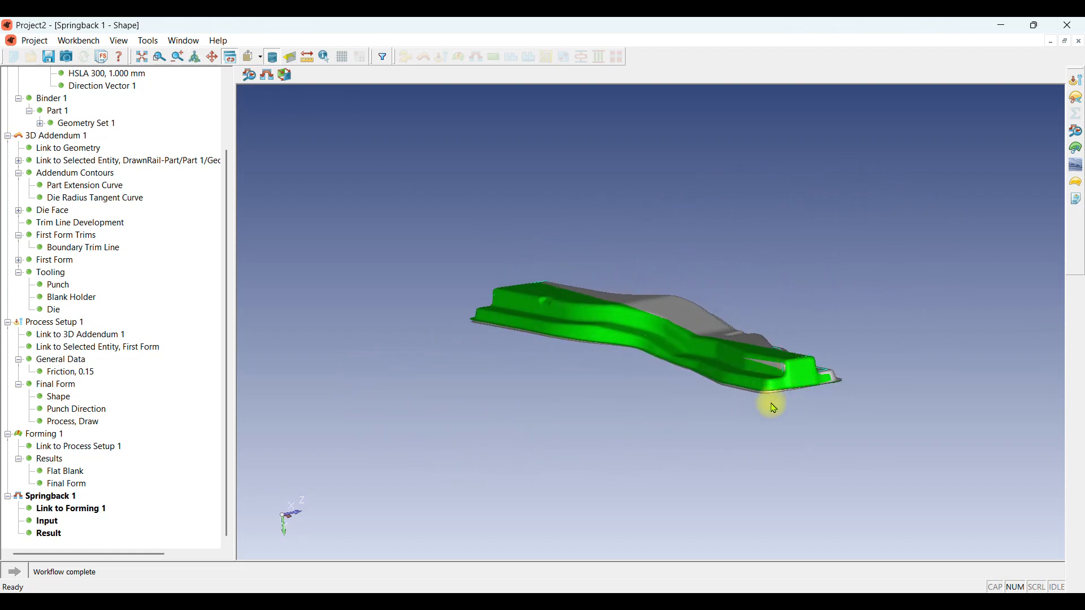
pyautogui.scroll(5, 771, 402)
pyautogui.scroll(5, 829, 369)
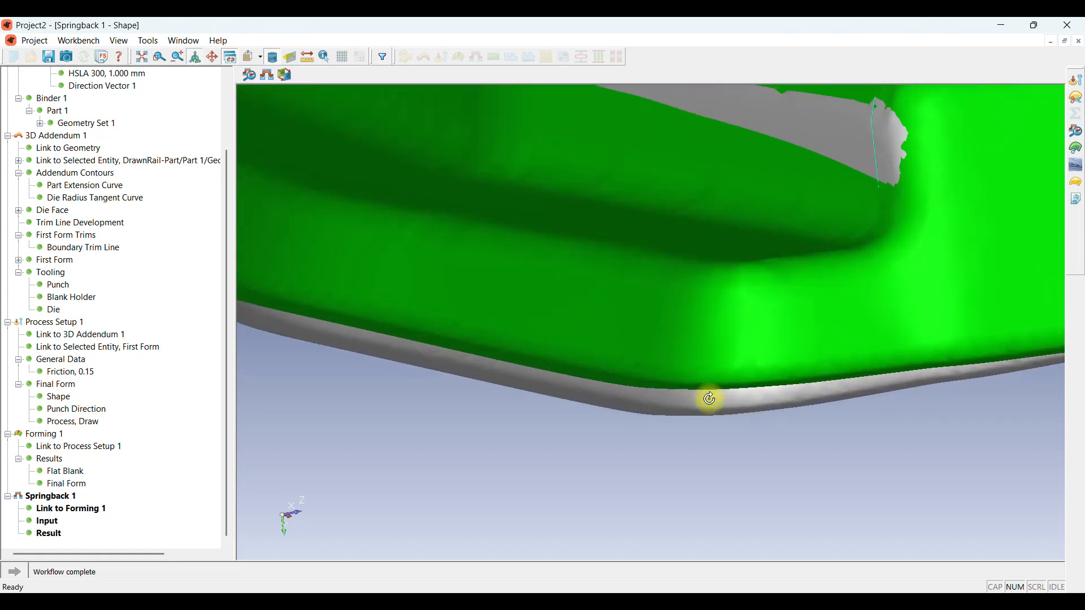
pyautogui.moveTo(710, 400); pyautogui.dragTo(685, 407, button='middle')
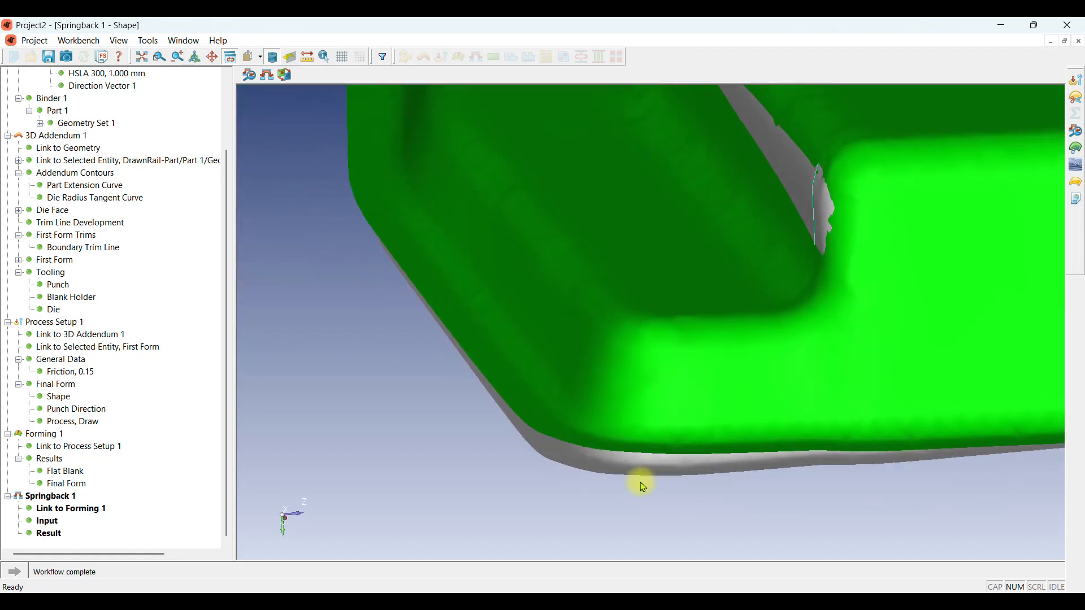
pyautogui.moveTo(635, 458); pyautogui.dragTo(670, 312, button='middle')
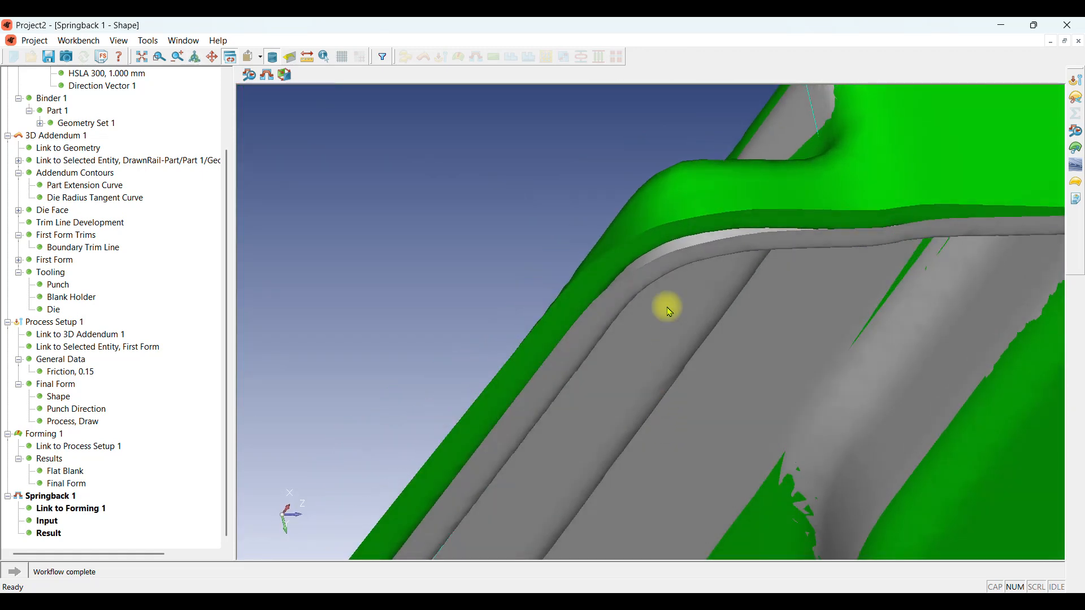
pyautogui.moveTo(661, 270); pyautogui.dragTo(753, 402, button='middle')
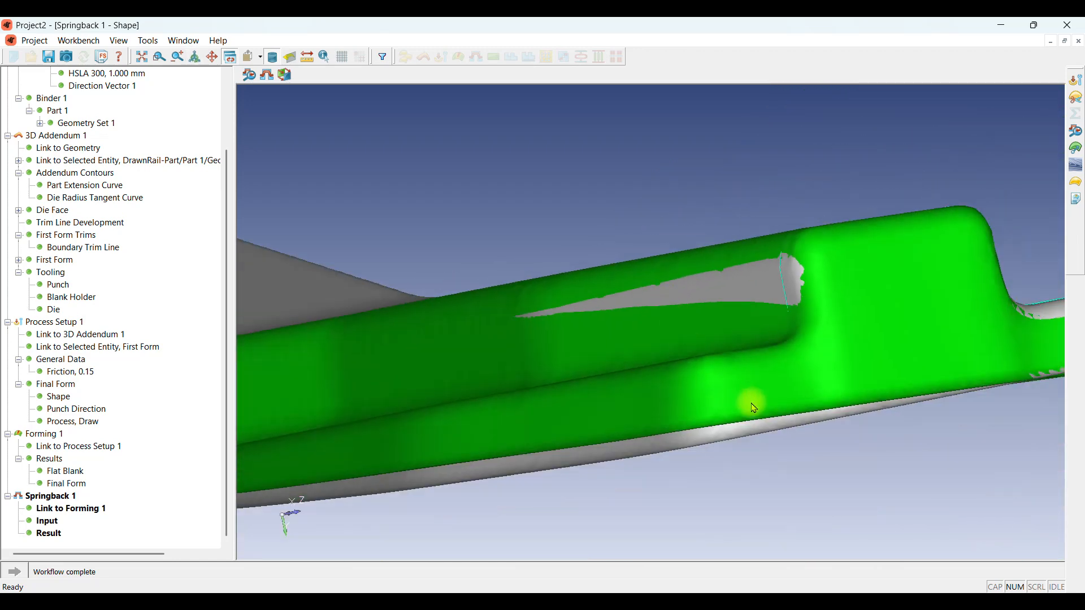
pyautogui.moveTo(676, 381); pyautogui.dragTo(729, 422, button='middle')
pyautogui.scroll(5, 904, 421)
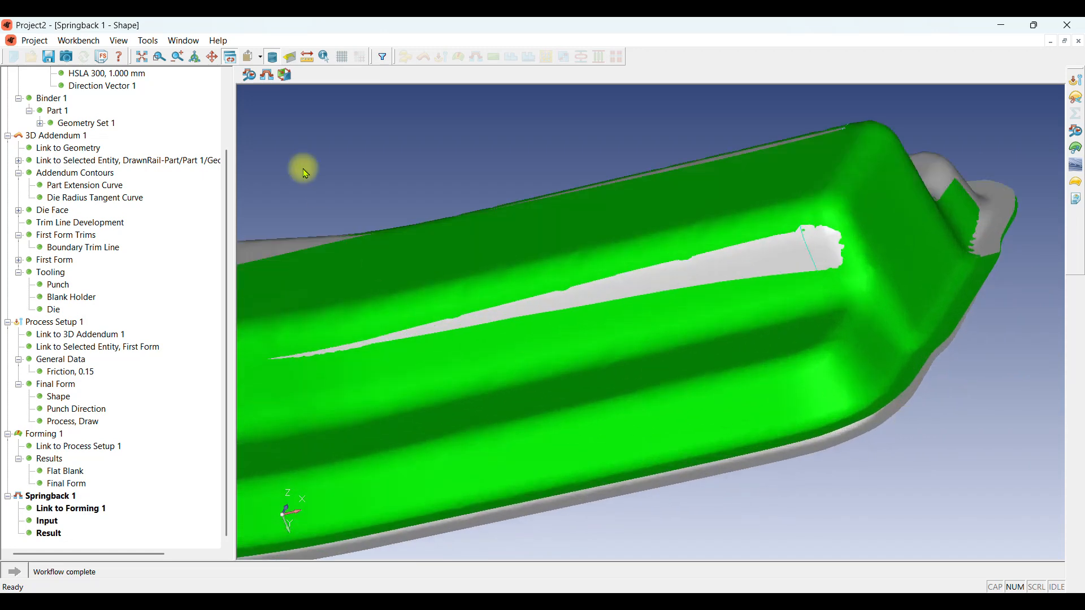
# Measure the distance between picked points on the part edge and springback edge at the rail's end corner
pyautogui.click(306, 57)
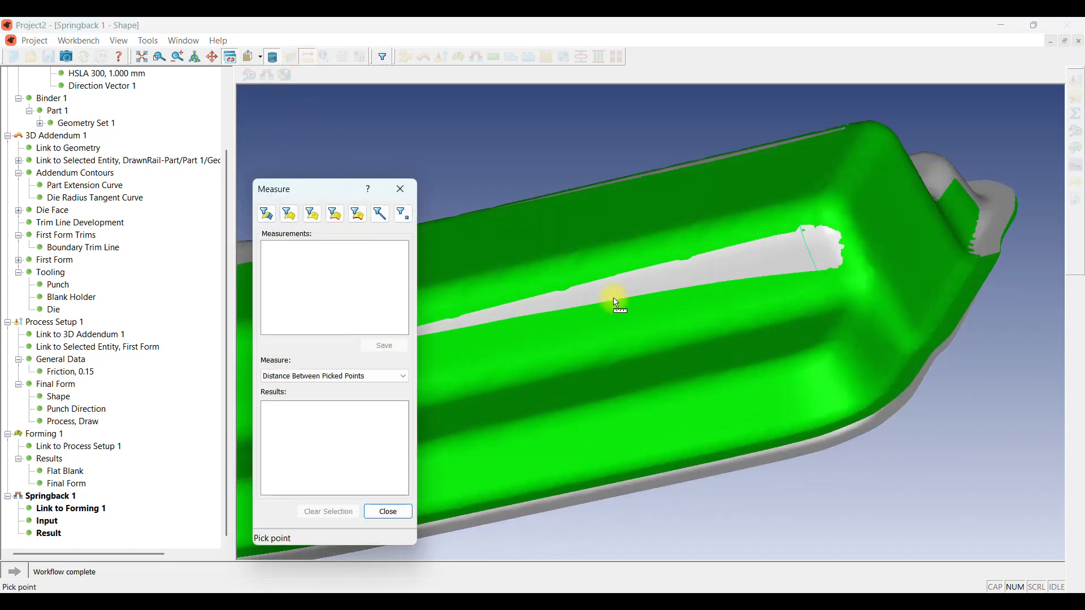
pyautogui.moveTo(812, 407); pyautogui.dragTo(599, 398, button='middle')
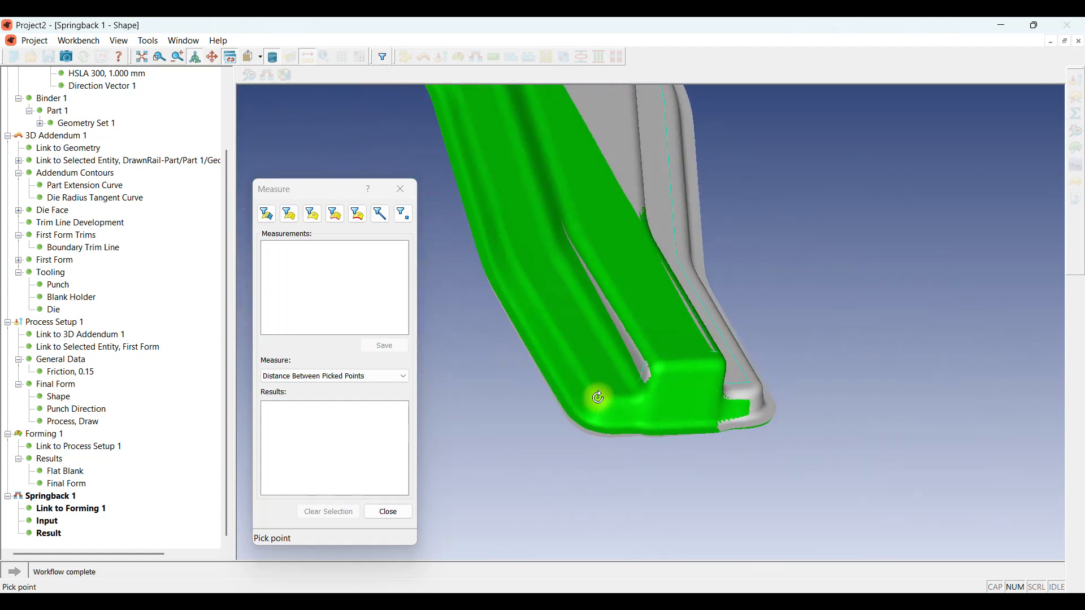
pyautogui.scroll(8, 562, 417)
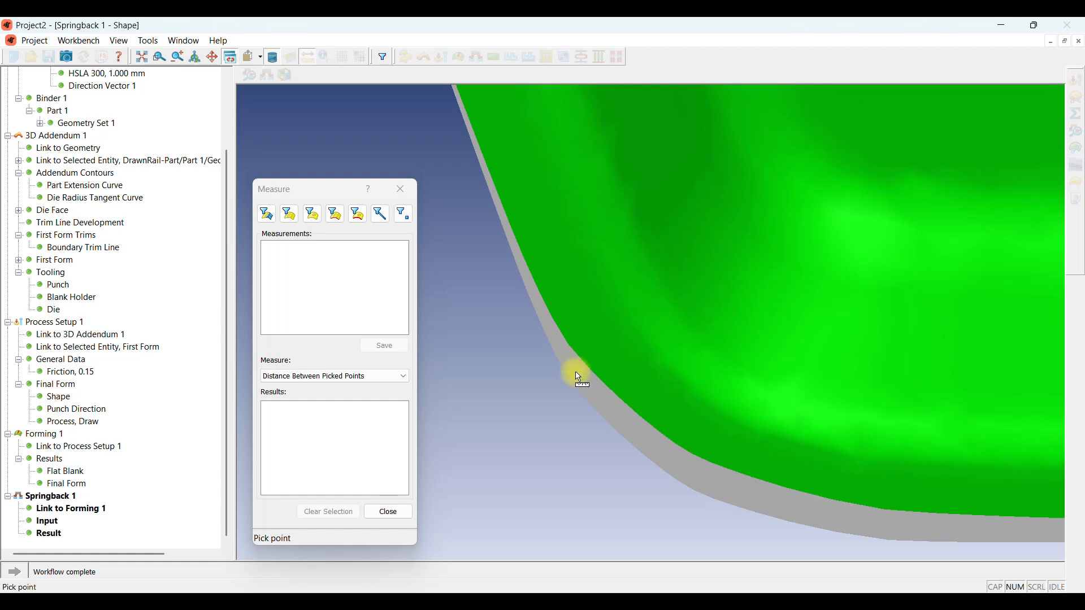
pyautogui.click(575, 385)
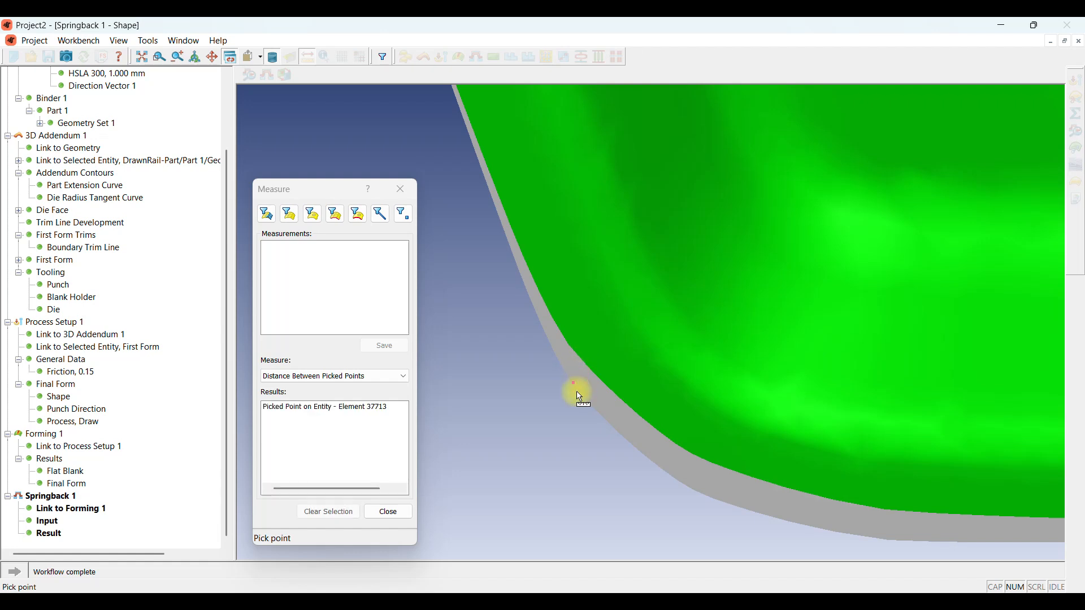
pyautogui.click(579, 355)
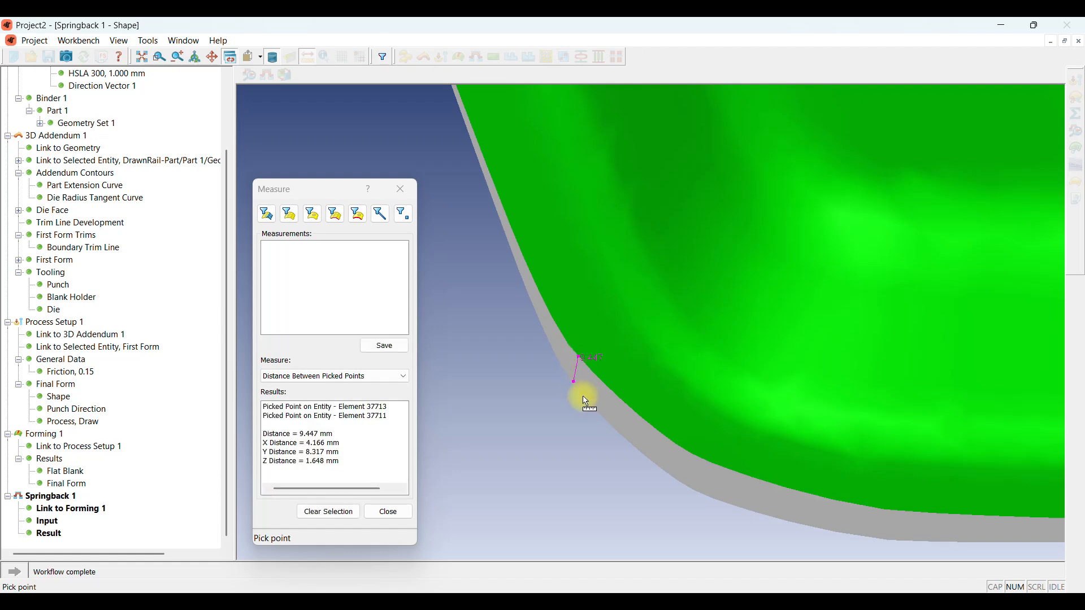
# Clear the measurement and remeasure the gap between the two flange edges more squarely at the same corner
pyautogui.moveTo(582, 403); pyautogui.dragTo(640, 404, button='middle')
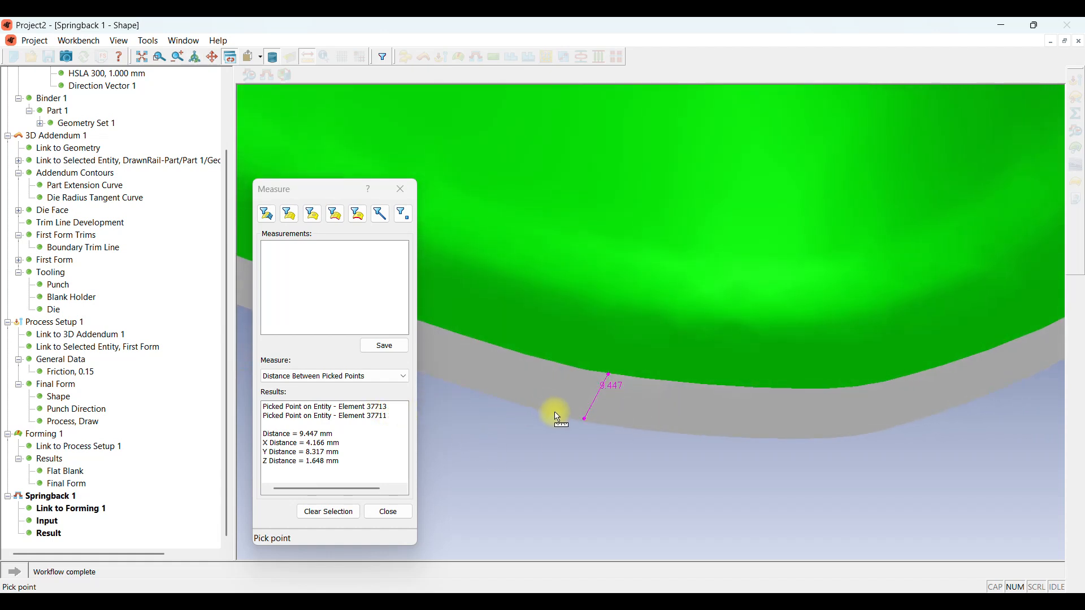
pyautogui.click(319, 512)
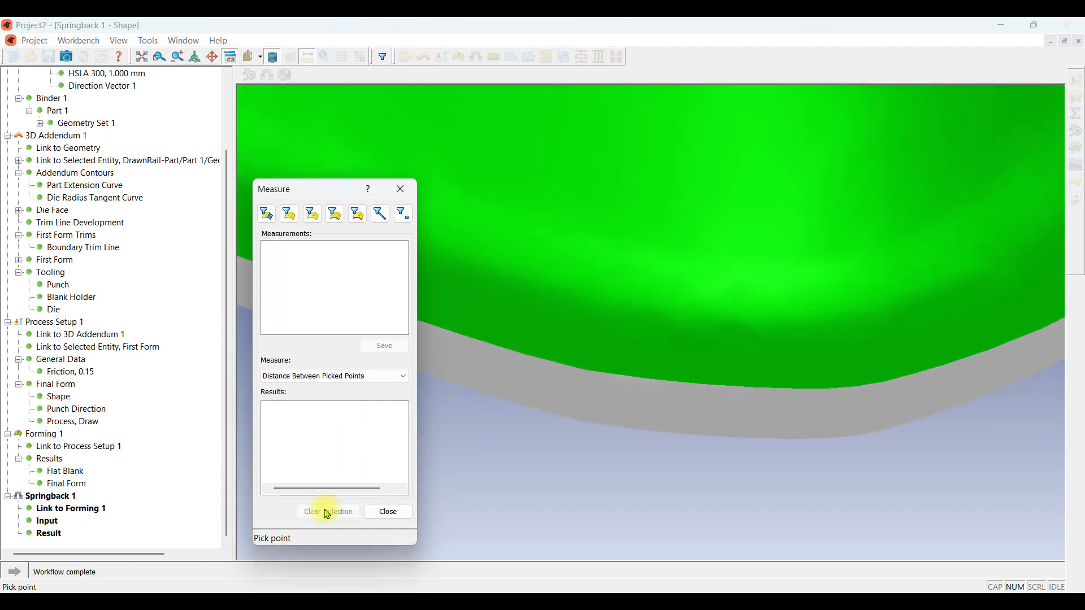
pyautogui.click(608, 373)
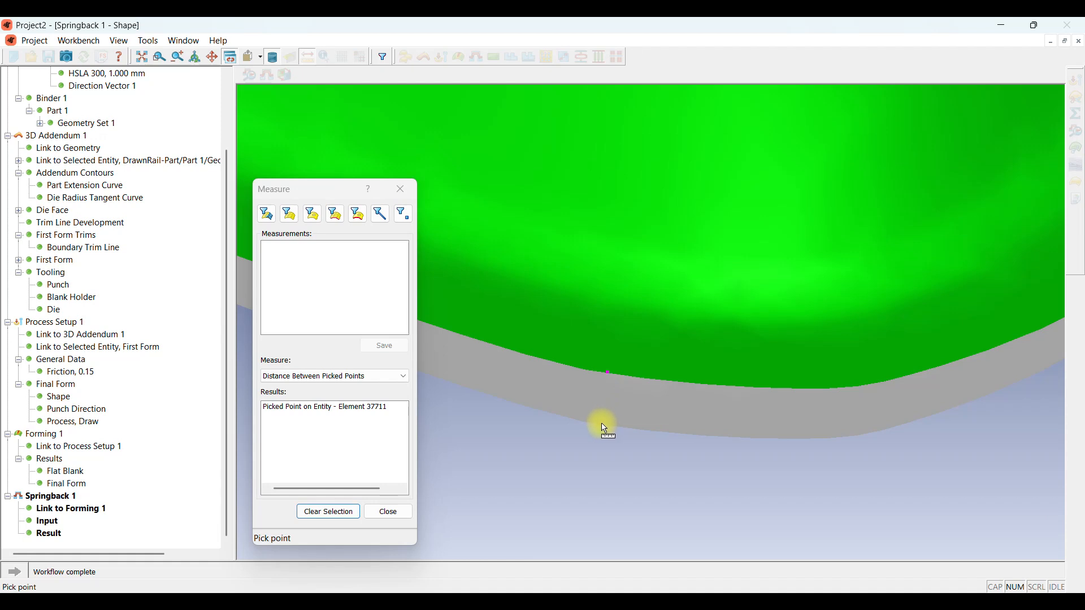
pyautogui.click(602, 424)
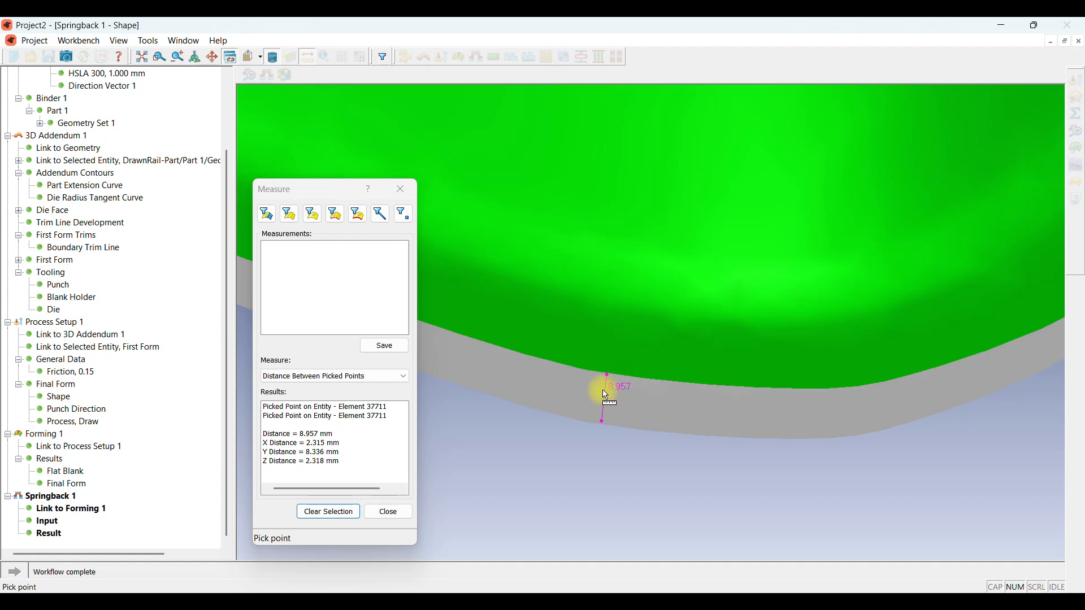
pyautogui.click(267, 214)
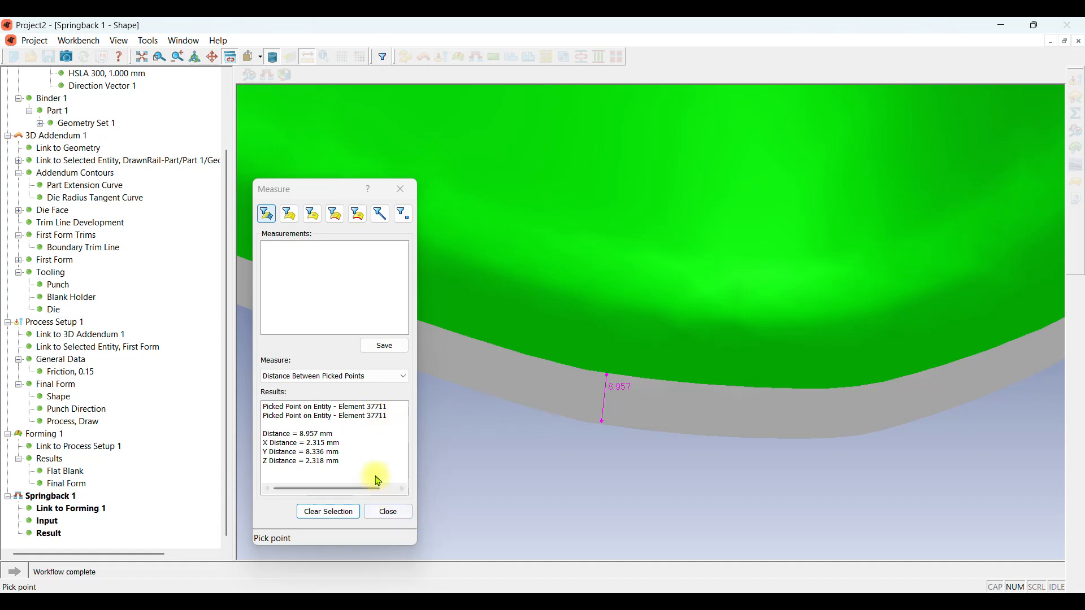
pyautogui.moveTo(609, 391); pyautogui.dragTo(879, 303, button='middle')
pyautogui.click(395, 512)
# Duplicate the Springback 1 feature and rename the copy "Springback After Trimming"
pyautogui.click(51, 518)
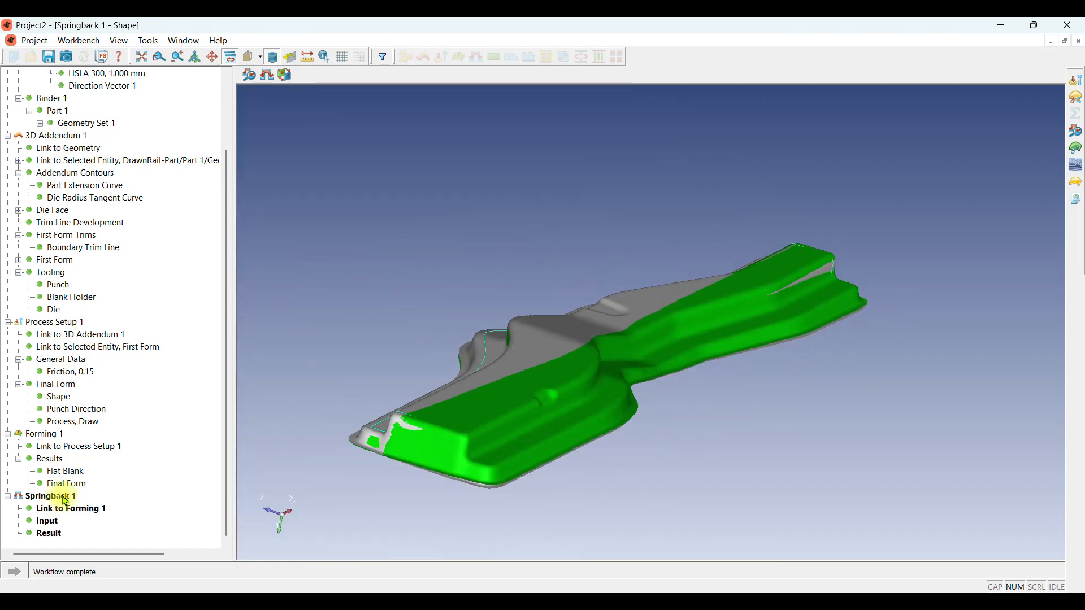
pyautogui.rightClick(73, 500)
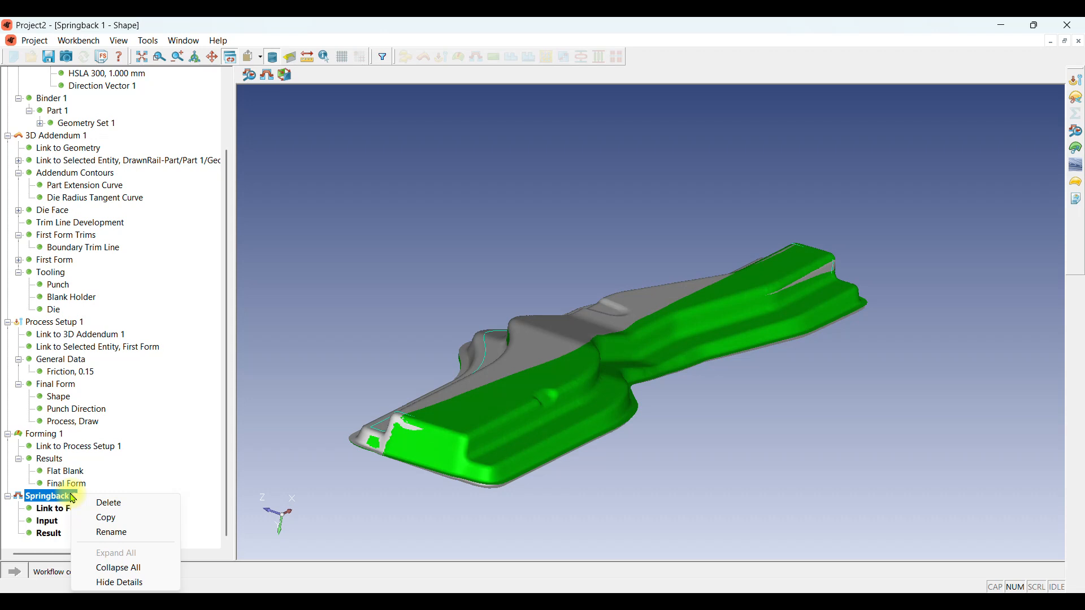
pyautogui.click(105, 518)
pyautogui.rightClick(72, 534)
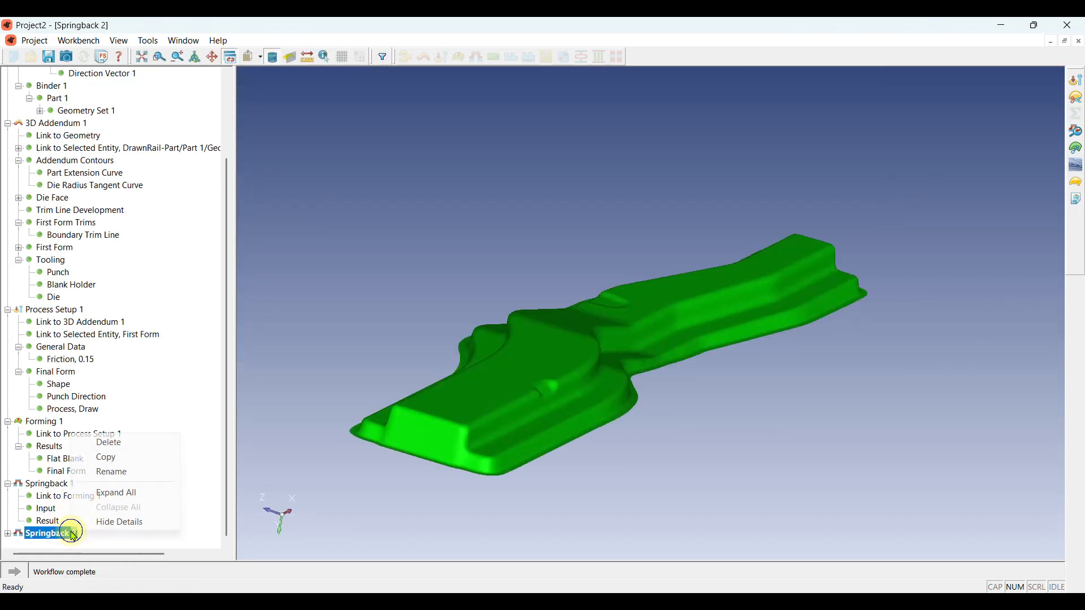
pyautogui.click(134, 474)
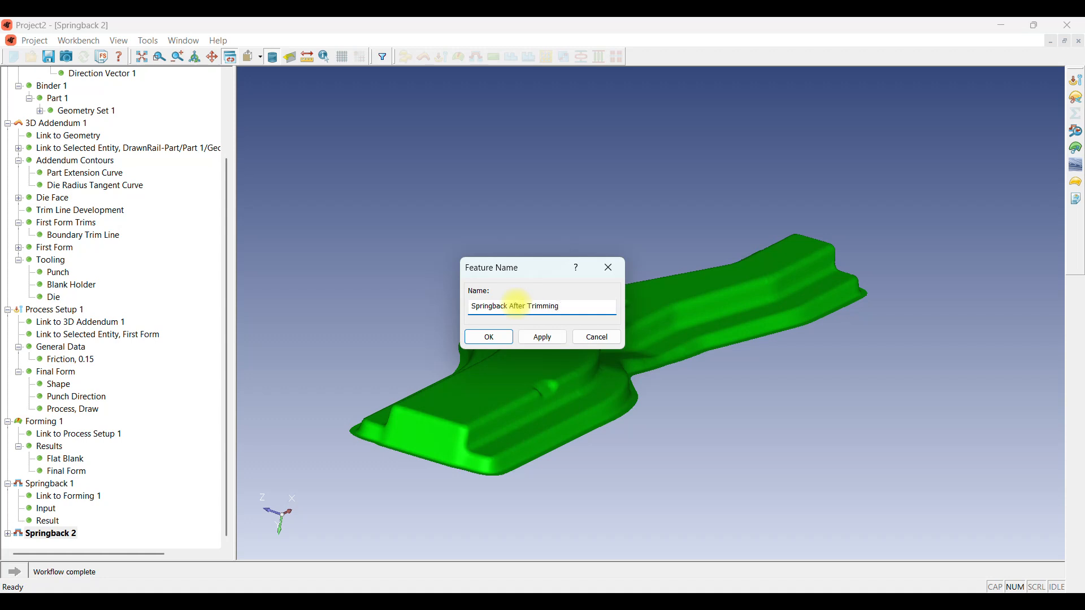
pyautogui.click(499, 339)
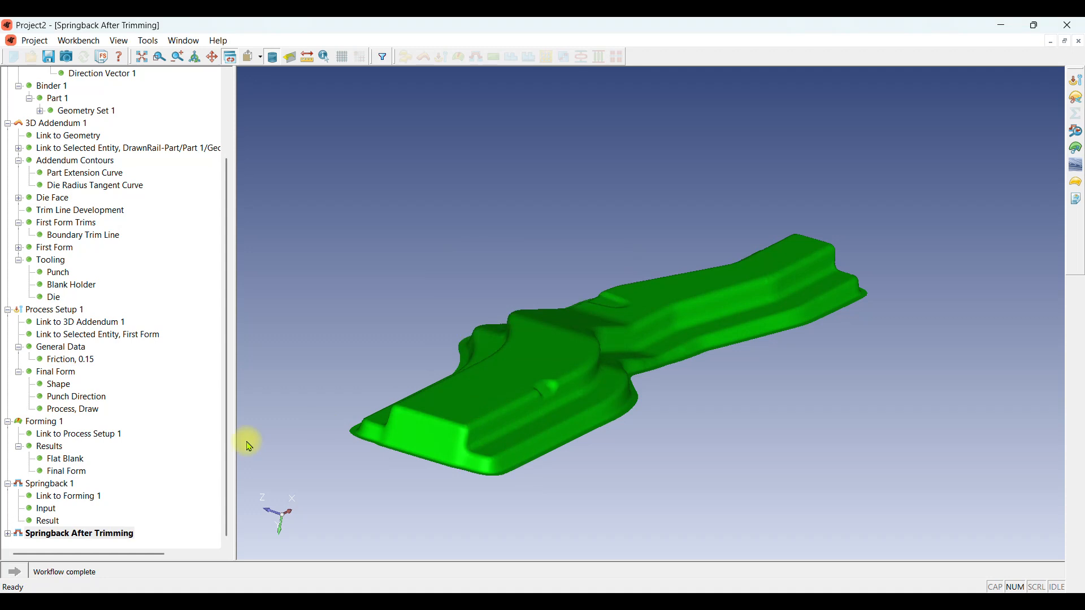
# Define the closed part boundary as the outer trim line in the Springback After Trimming input, and regenerate its result
pyautogui.click(9, 534)
pyautogui.click(45, 521)
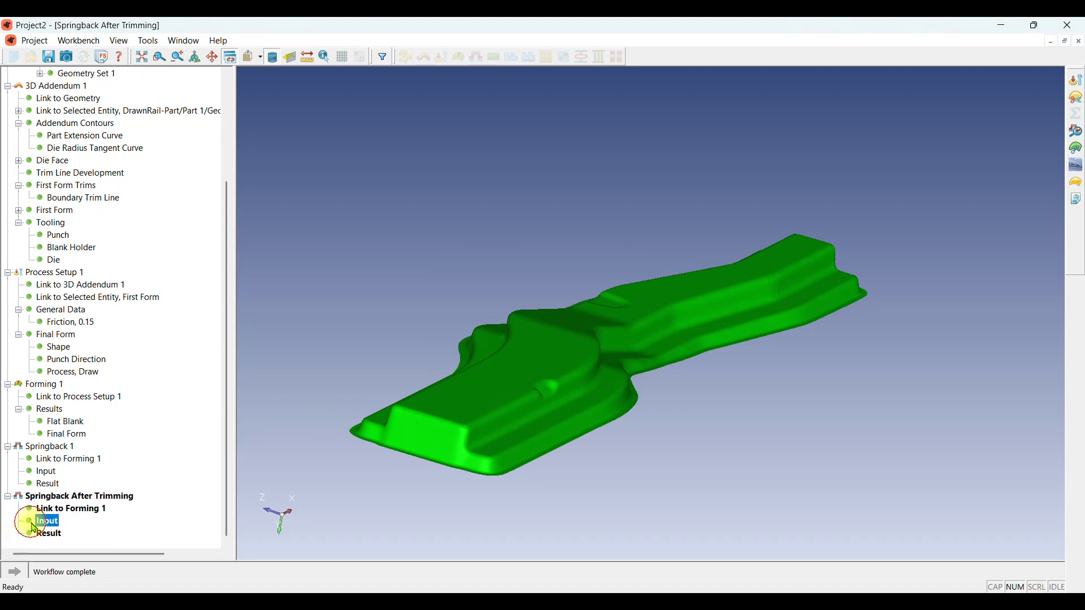
pyautogui.click(1080, 101)
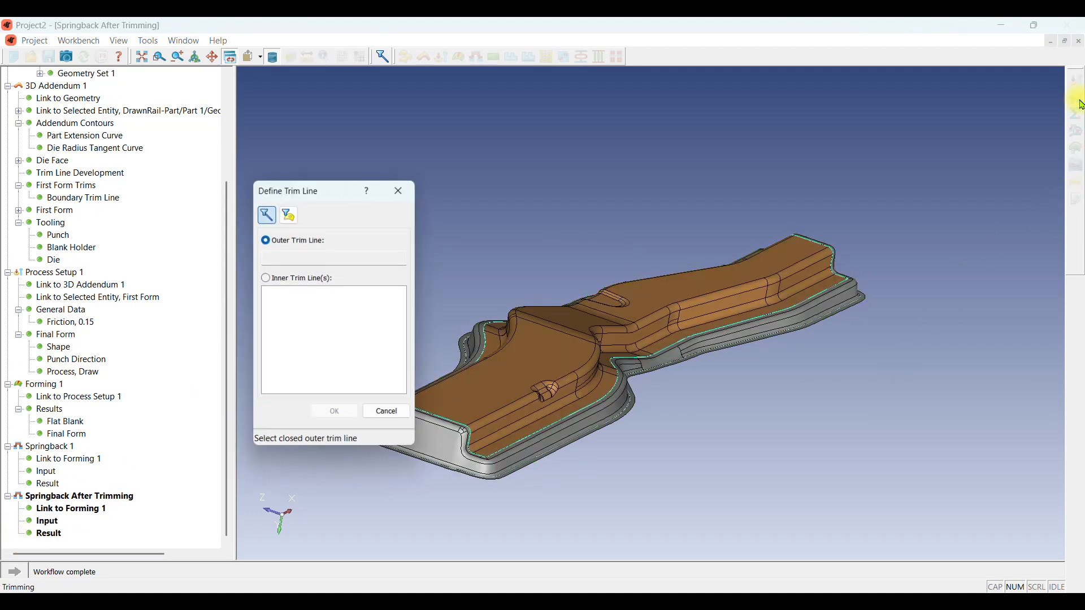
pyautogui.click(776, 316)
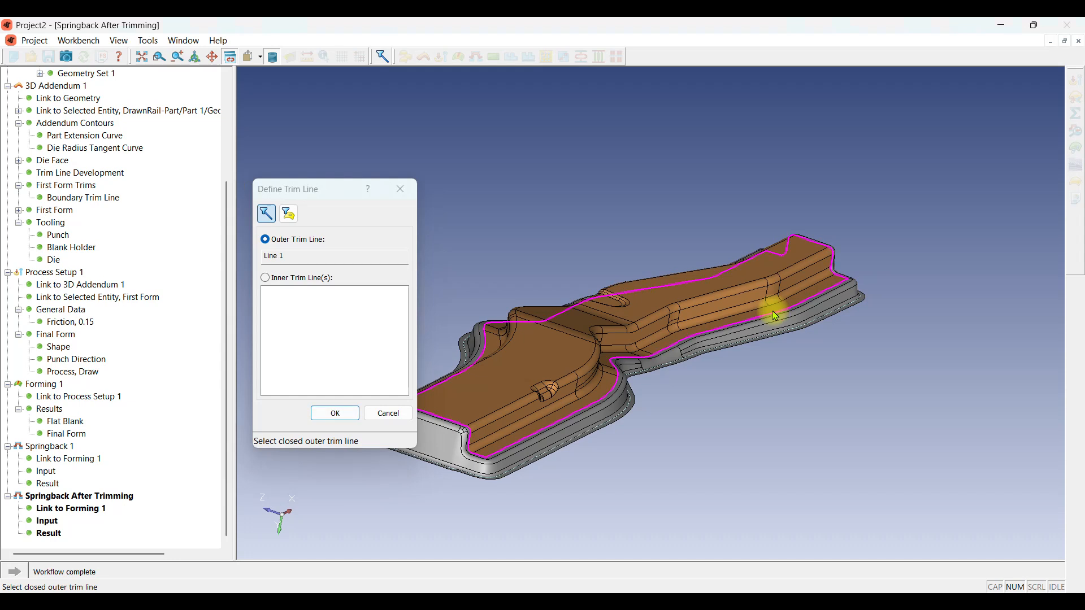
pyautogui.click(335, 413)
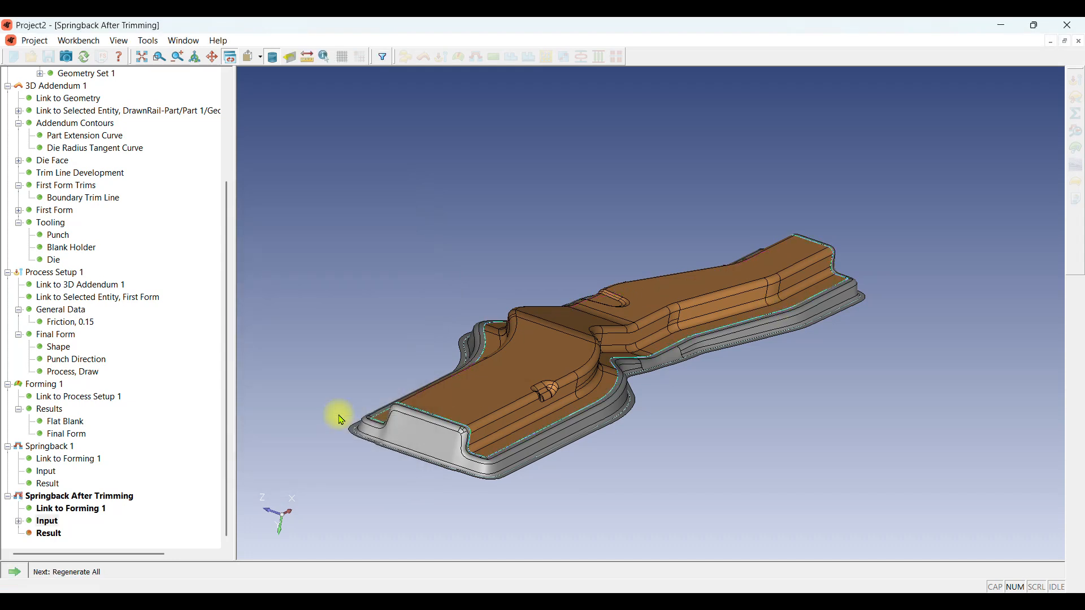
pyautogui.click(16, 573)
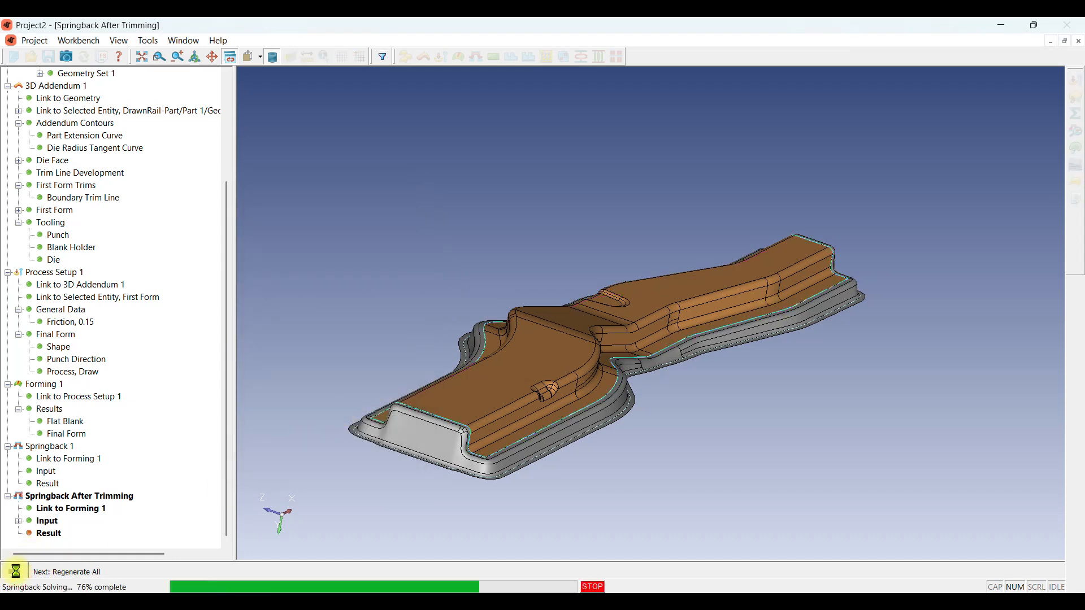
pyautogui.moveTo(568, 321); pyautogui.dragTo(677, 310)
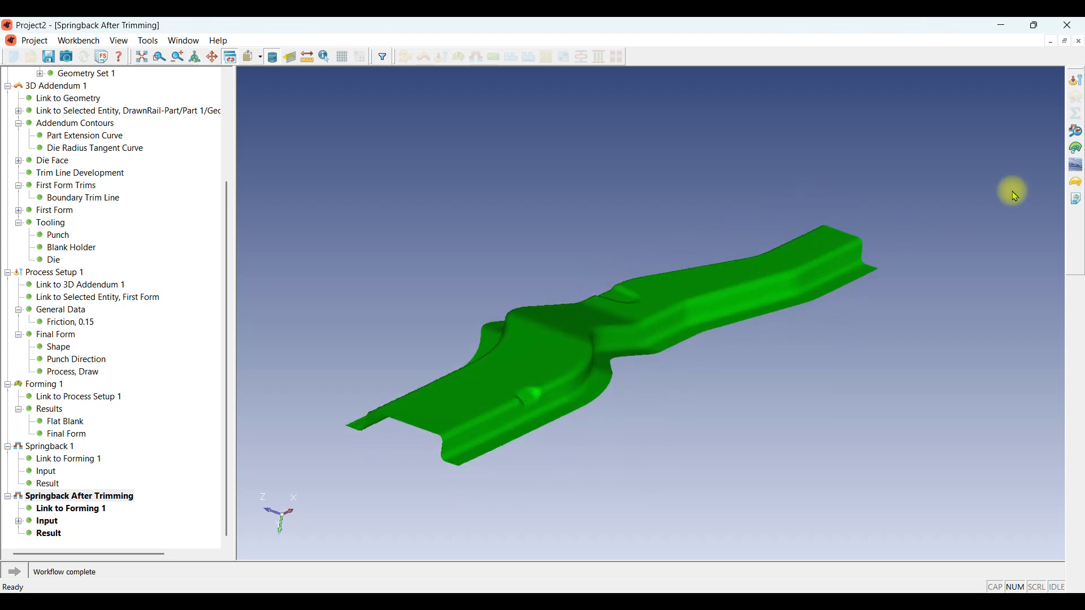
# Examine the trimmed rail's springback displacement as Magnitude and as Deflection contours, with the max/min points shown
pyautogui.click(1077, 149)
pyautogui.click(950, 165)
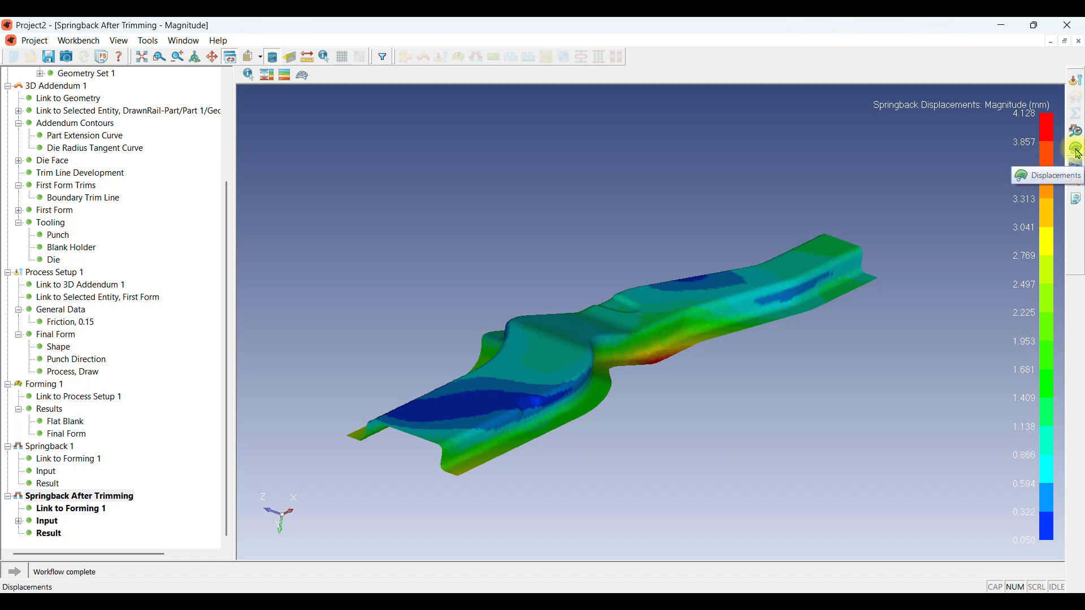
pyautogui.click(274, 80)
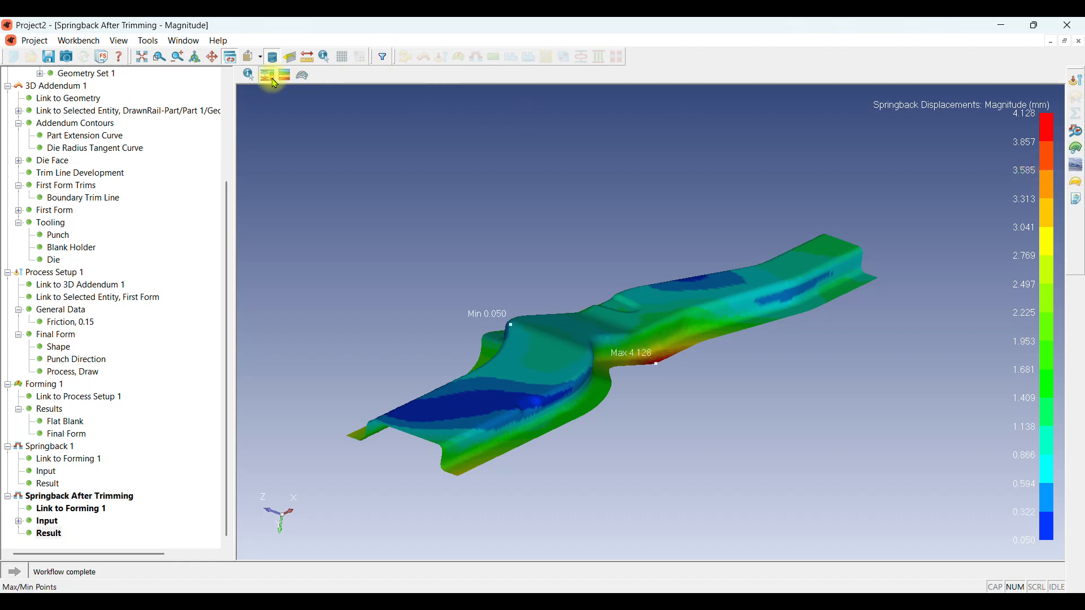
pyautogui.click(1077, 148)
pyautogui.click(998, 181)
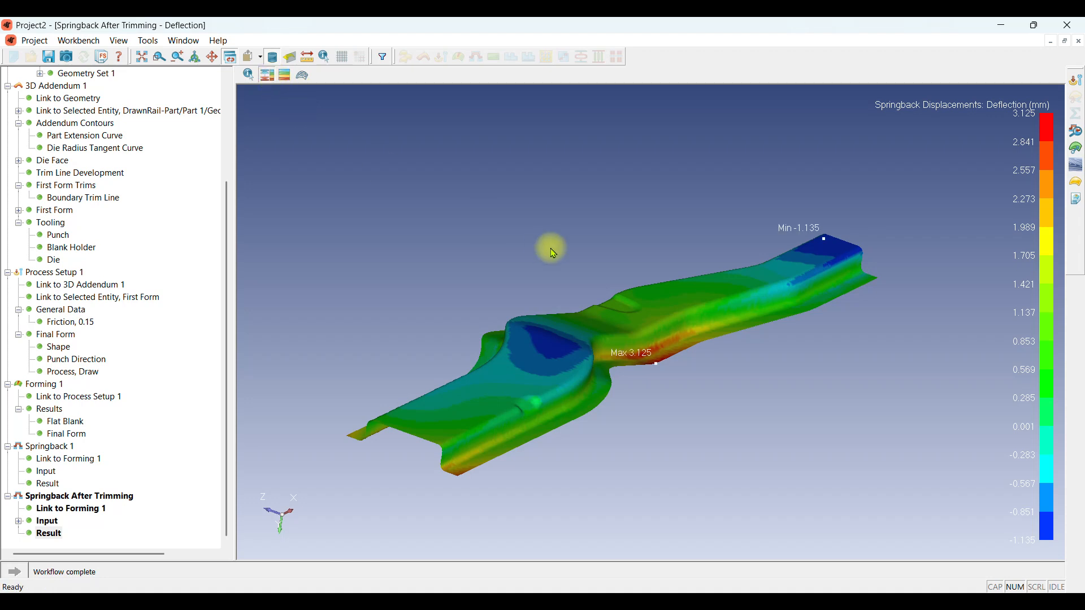
pyautogui.moveTo(552, 249)
pyautogui.mouseDown()
pyautogui.moveTo(561, 262)
pyautogui.moveTo(542, 246)
pyautogui.mouseUp()
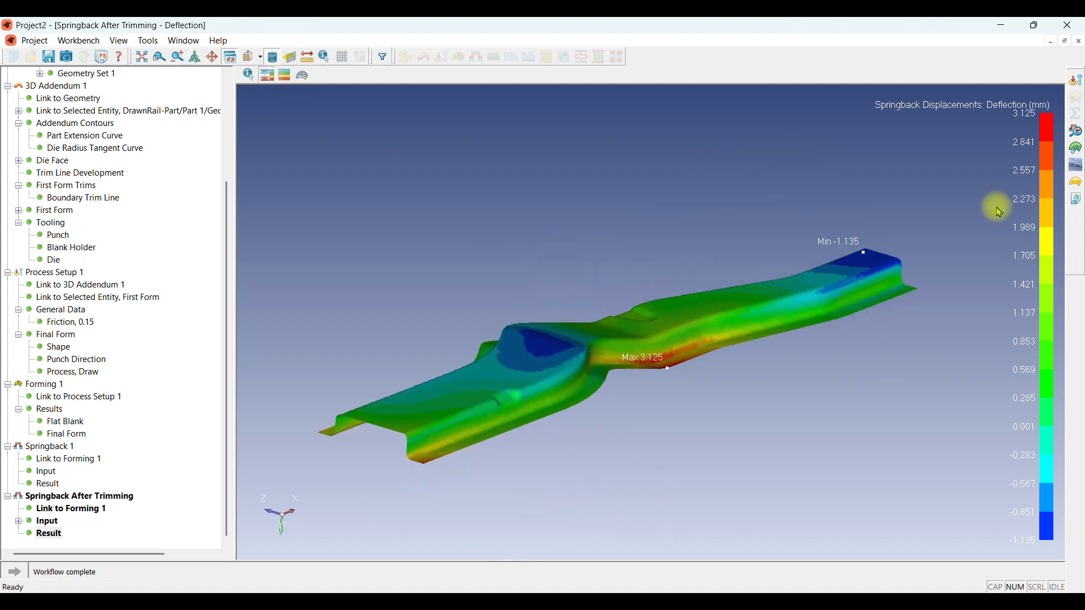
# Align the trimmed springback shape using three picked points along the rail's top face, keeping the first point fixed
pyautogui.click(1077, 133)
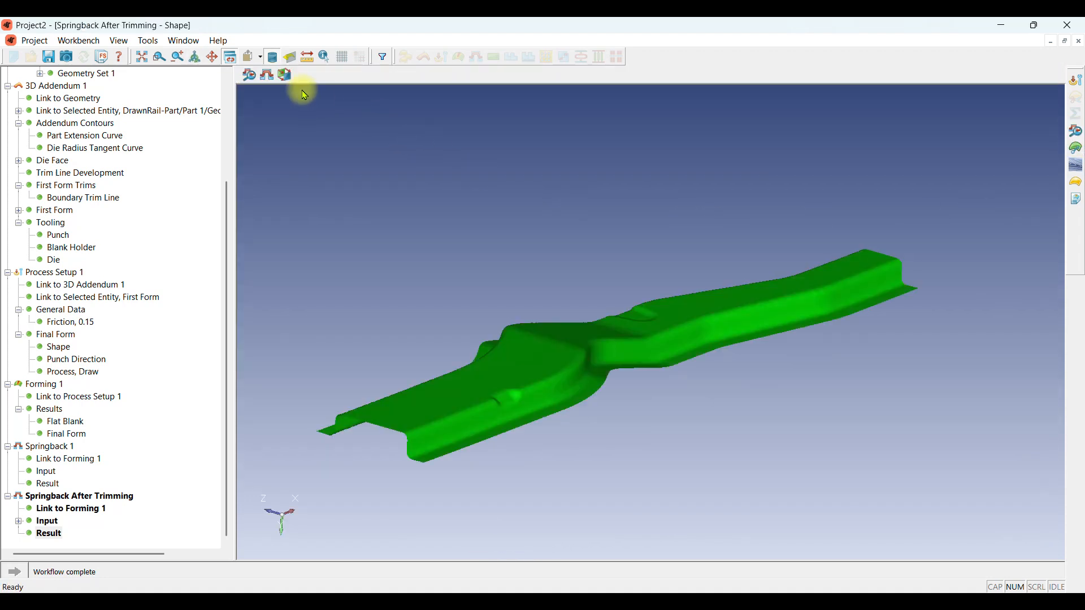
pyautogui.click(284, 74)
pyautogui.moveTo(668, 238); pyautogui.dragTo(677, 250, button='middle')
pyautogui.scroll(3, 528, 434)
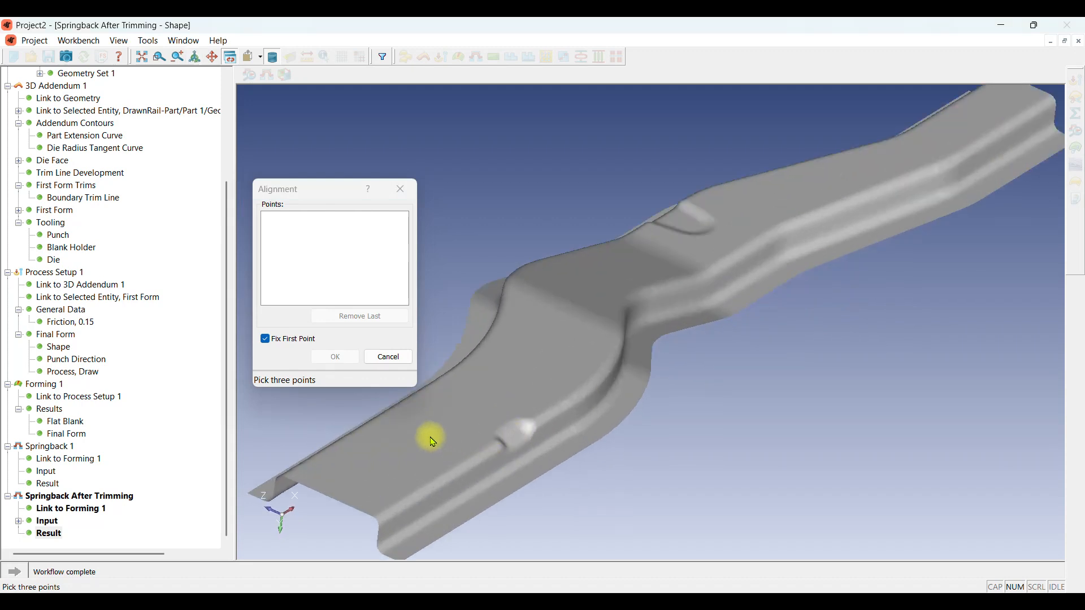
pyautogui.click(425, 429)
pyautogui.click(513, 375)
pyautogui.click(801, 188)
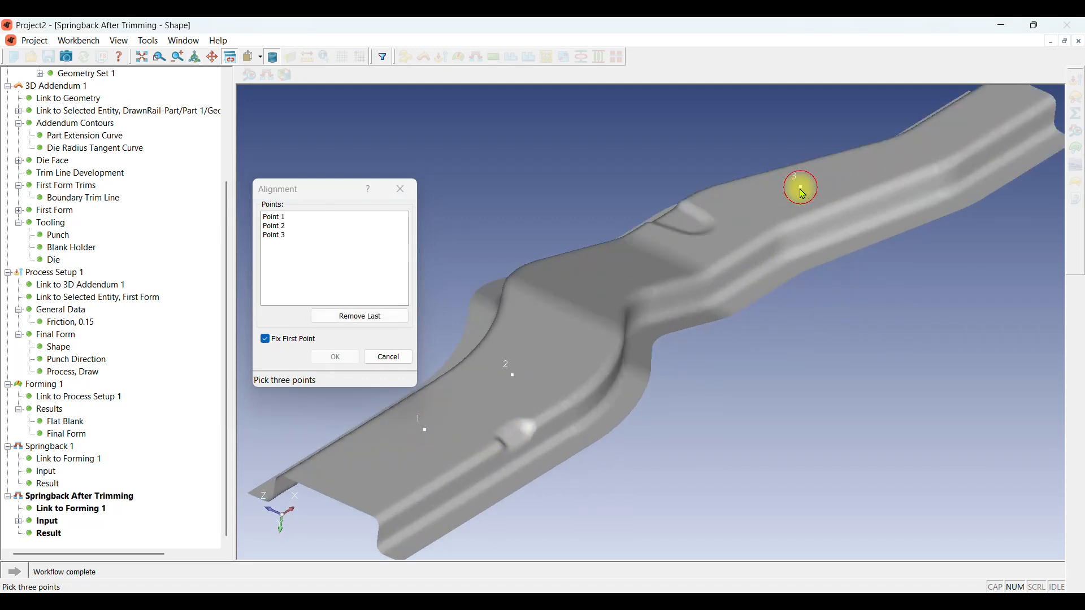
pyautogui.click(335, 357)
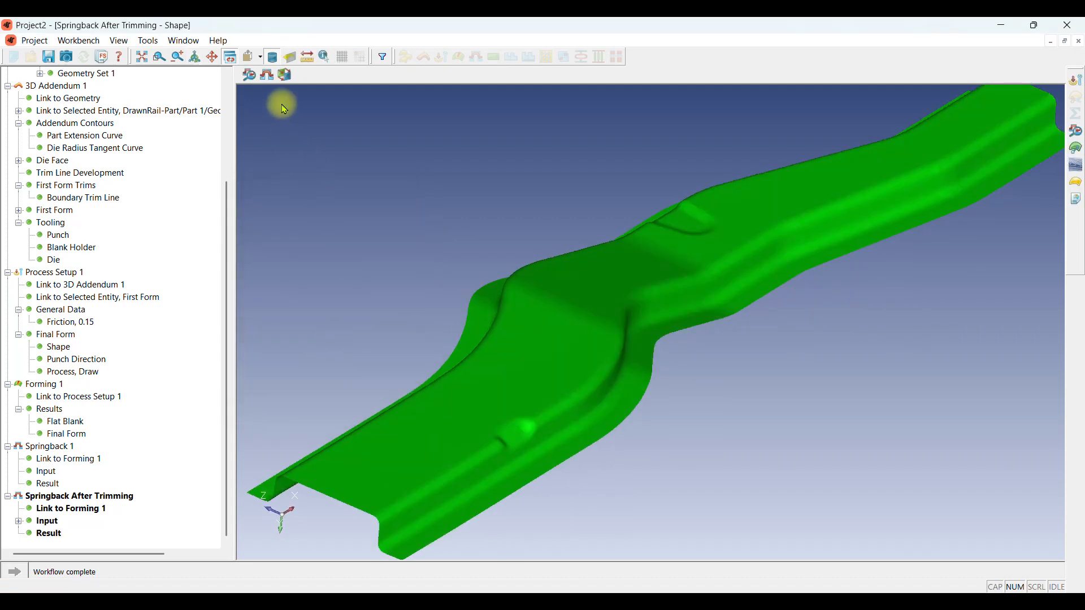
# Show the original part together with the aligned springback shape and examine the deviation around the wider rail end
pyautogui.click(270, 76)
pyautogui.moveTo(584, 355); pyautogui.dragTo(719, 348)
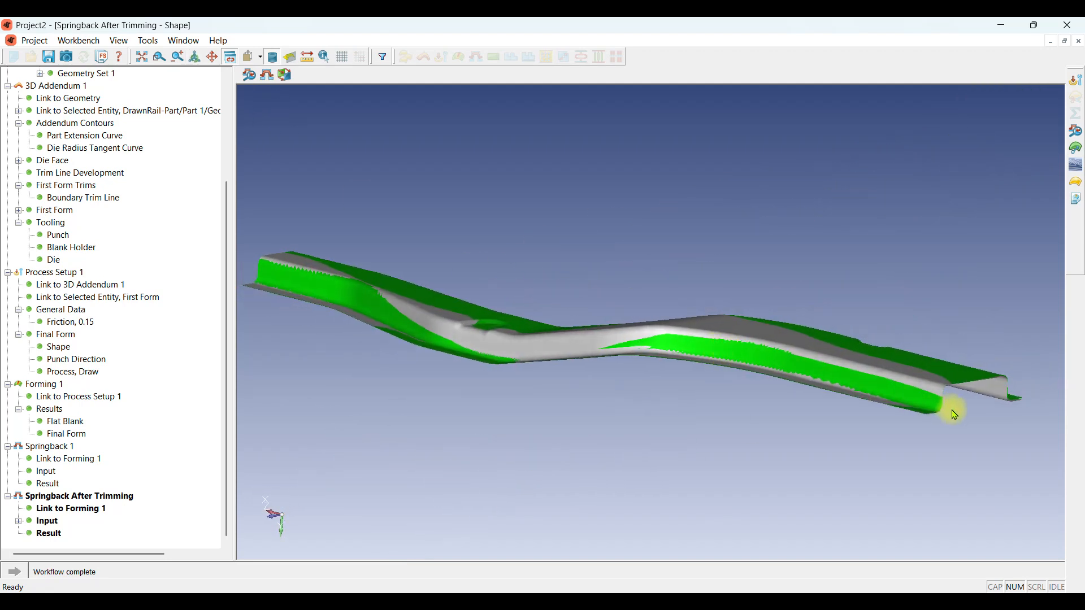
pyautogui.scroll(3, 939, 409)
pyautogui.scroll(2, 927, 425)
pyautogui.scroll(-4, 687, 400)
pyautogui.scroll(4, 955, 386)
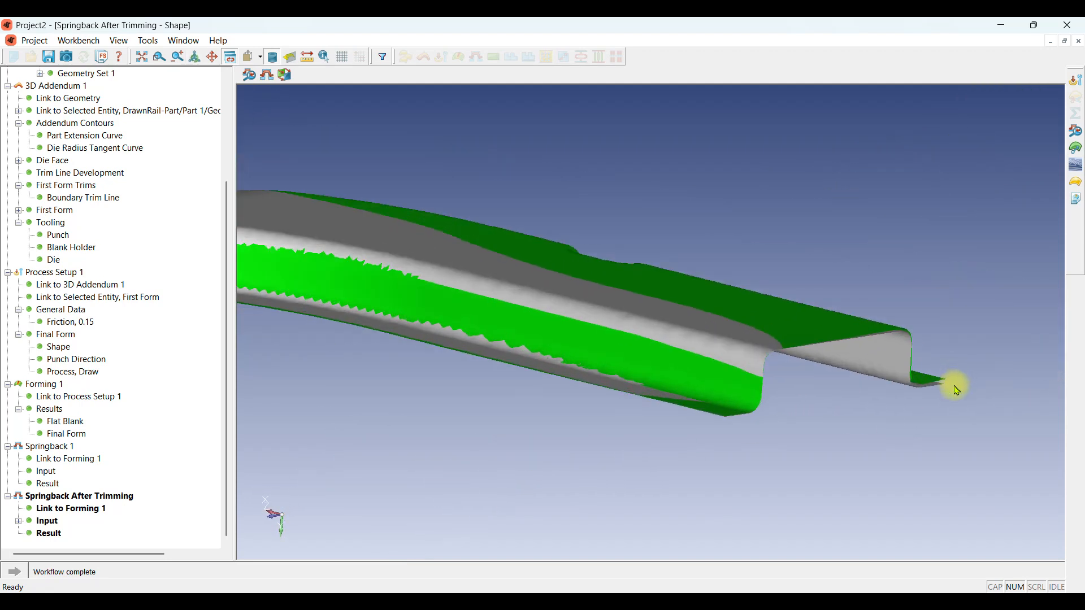
pyautogui.moveTo(906, 378); pyautogui.dragTo(543, 452)
pyautogui.scroll(4, 539, 444)
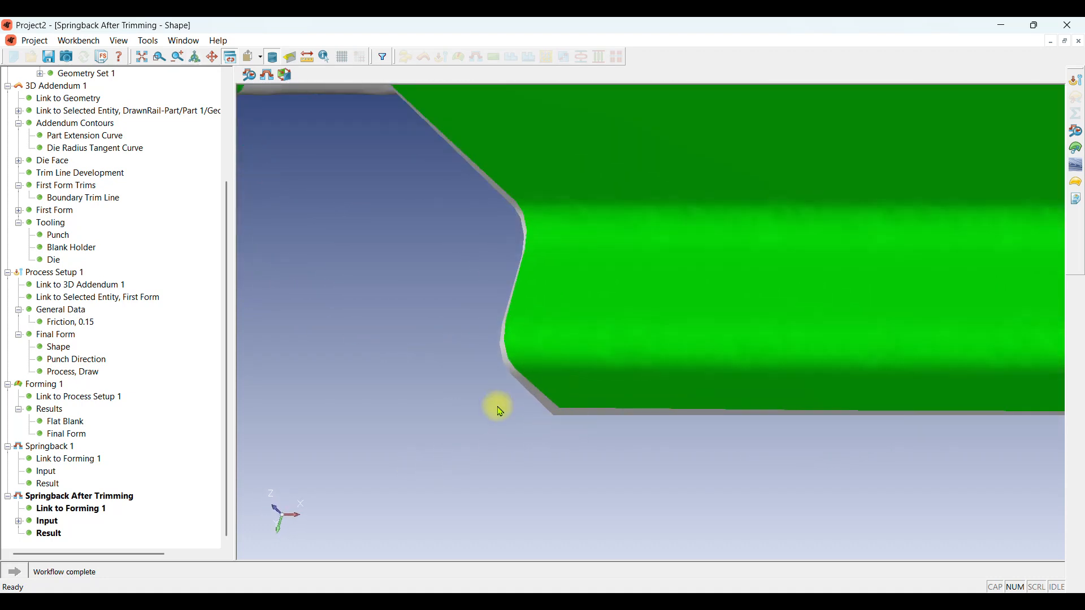
pyautogui.scroll(-3, 452, 409)
pyautogui.scroll(-8, 389, 414)
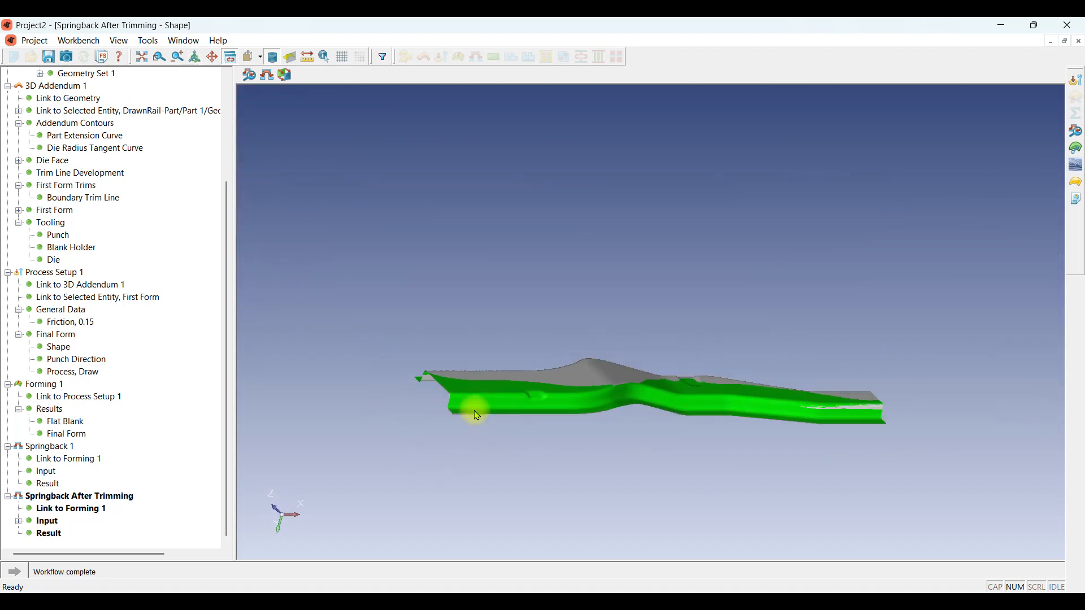
# Measure the distance between picked points on the part and springback flange corners at the narrow rail end
pyautogui.scroll(2, 878, 436)
pyautogui.scroll(5, 882, 434)
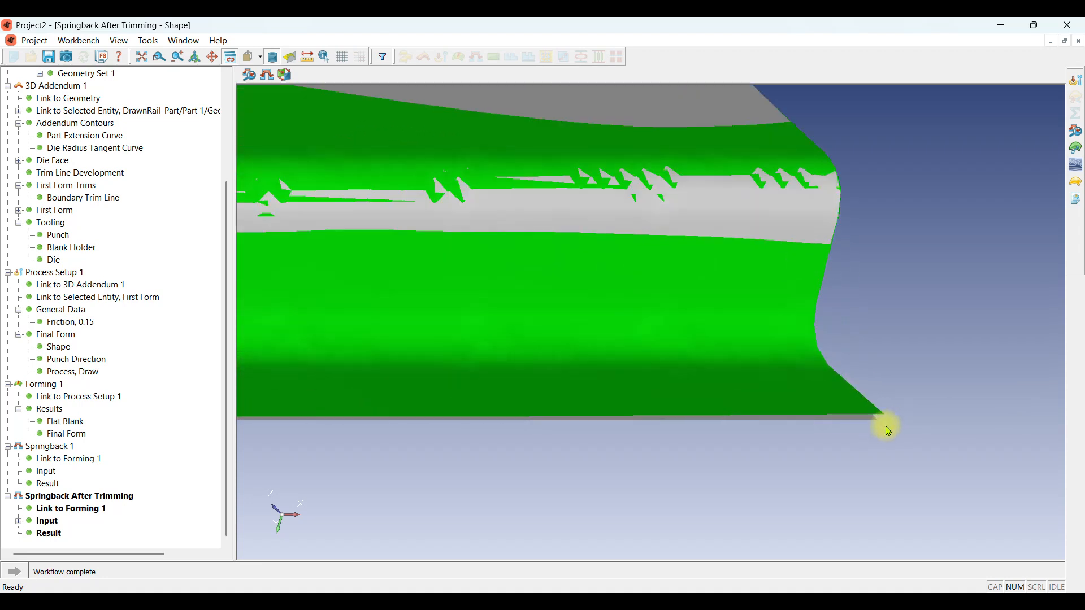
pyautogui.scroll(4, 882, 421)
pyautogui.moveTo(846, 349); pyautogui.dragTo(844, 369, button='middle')
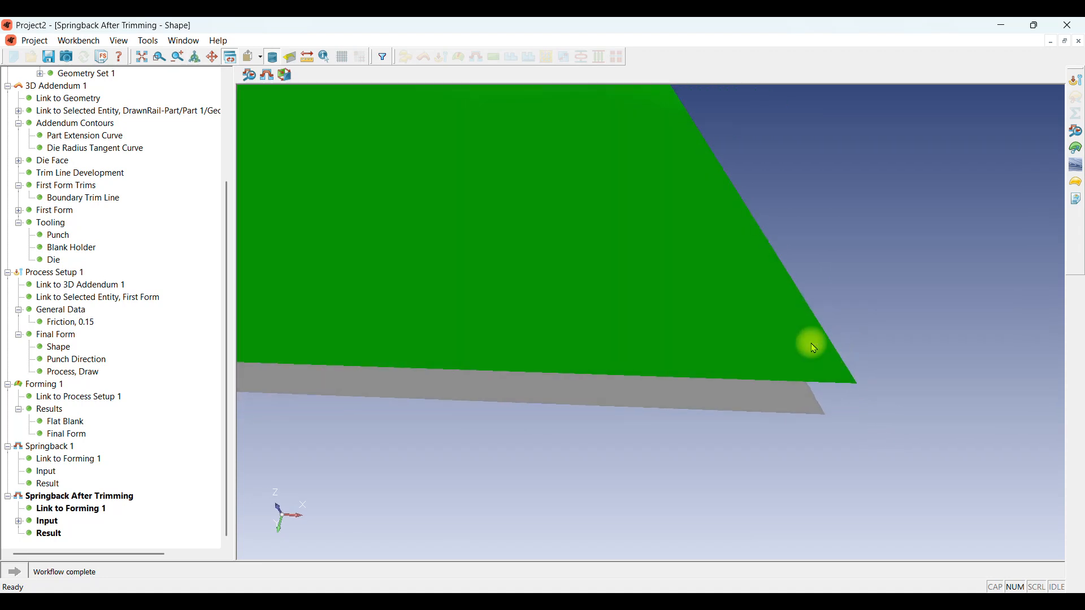
pyautogui.click(310, 55)
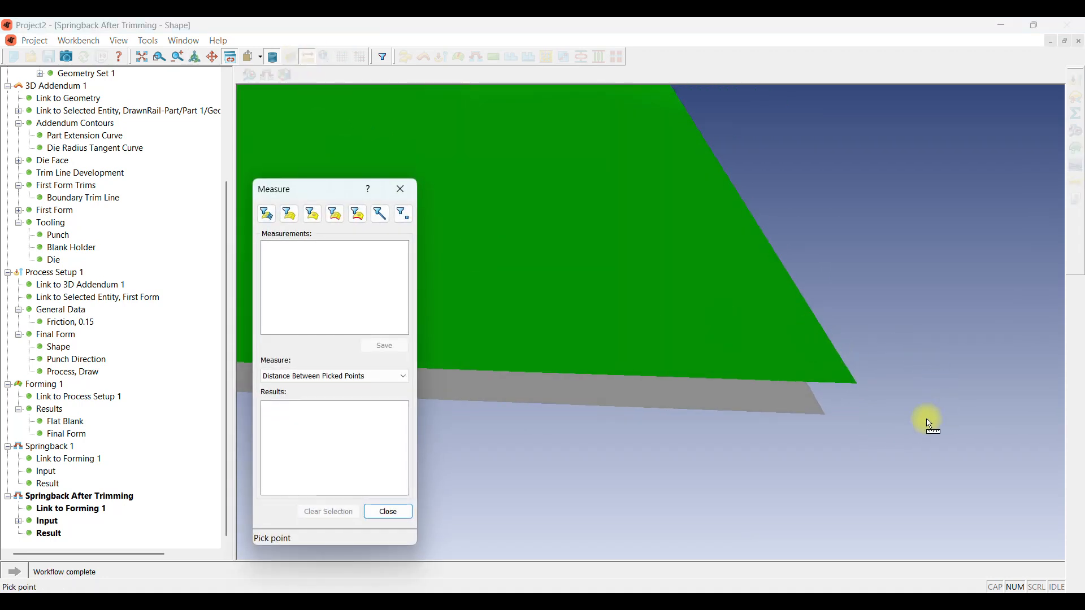
pyautogui.click(826, 415)
pyautogui.click(857, 384)
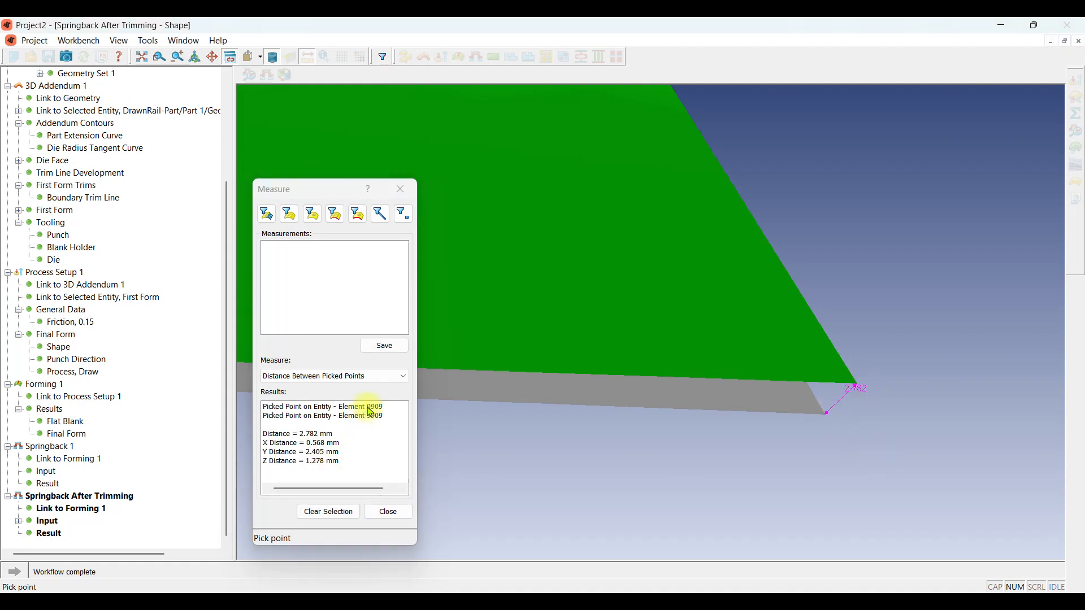
pyautogui.scroll(4, 836, 397)
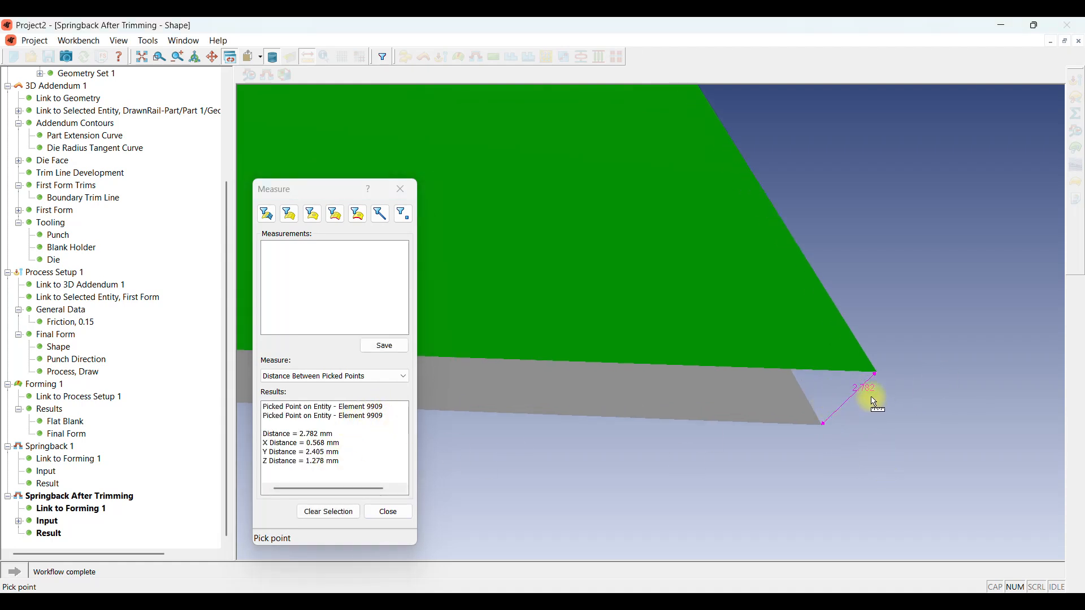
pyautogui.click(389, 512)
# Examine the overlaid part and springback shapes along the whole rail from several angles
pyautogui.scroll(-10, 973, 332)
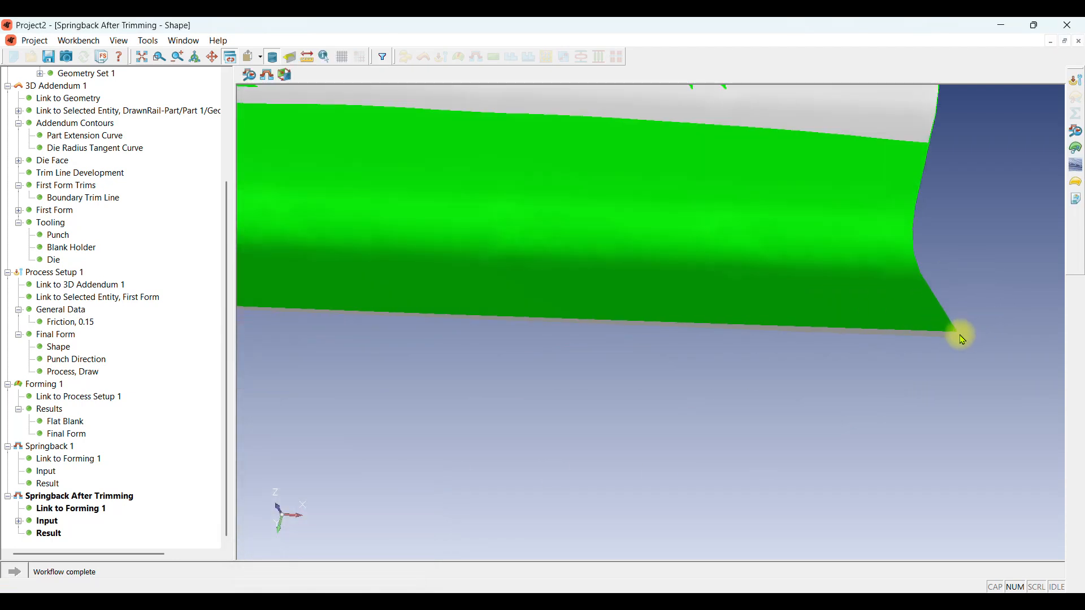
pyautogui.scroll(-4, 954, 342)
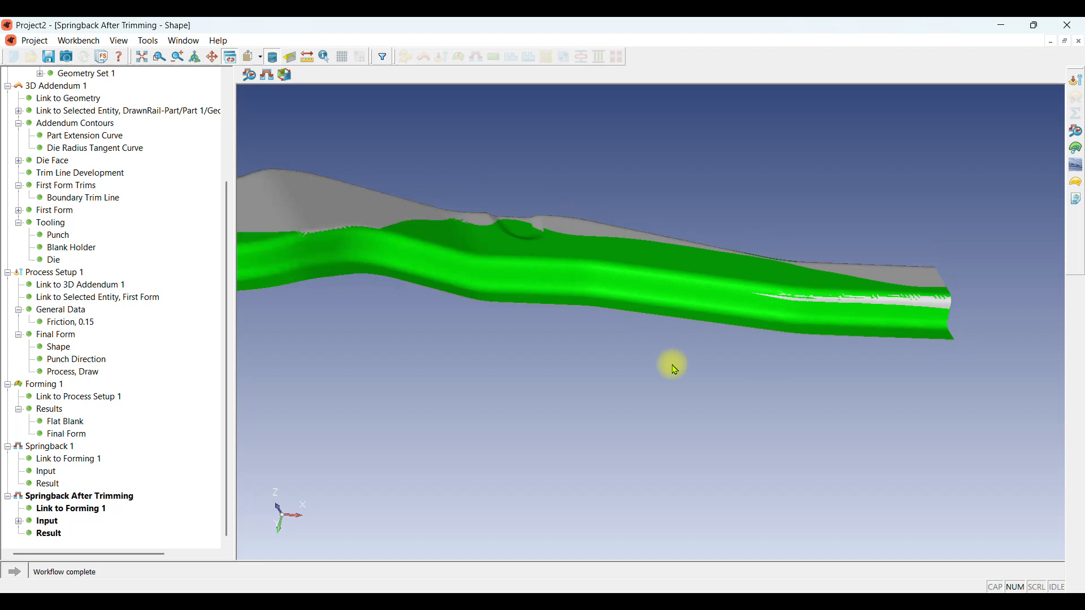
pyautogui.moveTo(625, 361); pyautogui.dragTo(271, 390, button='middle')
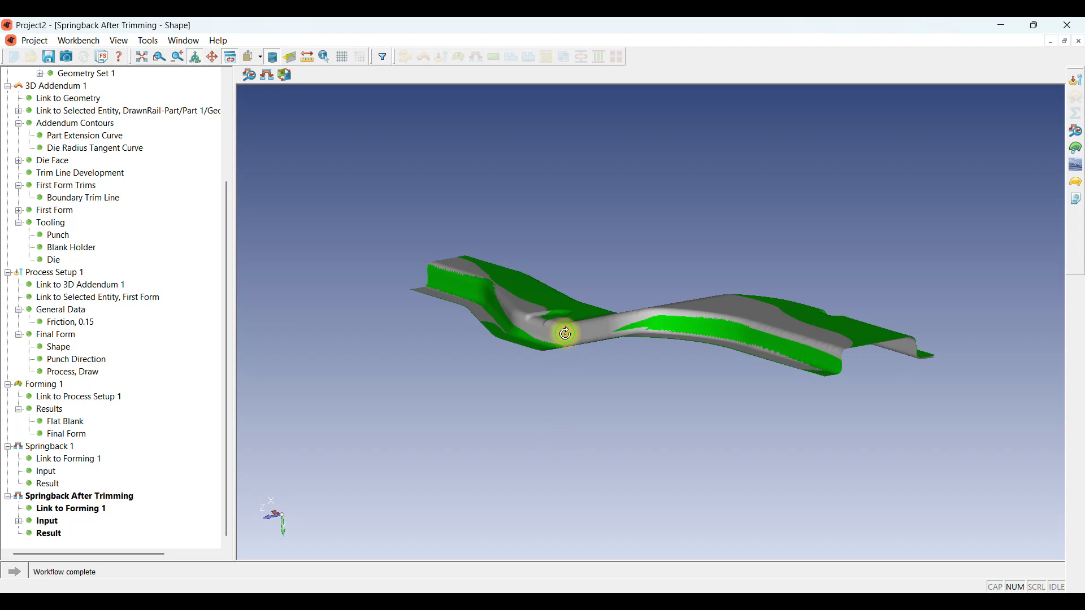
pyautogui.moveTo(559, 332); pyautogui.dragTo(566, 339, button='middle')
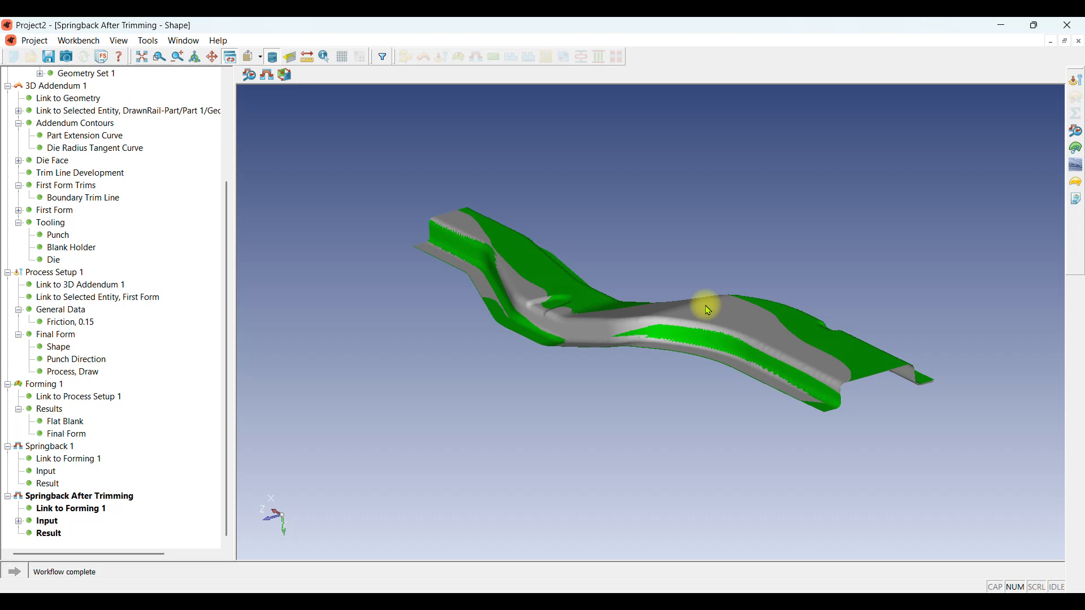
pyautogui.scroll(2, 709, 311)
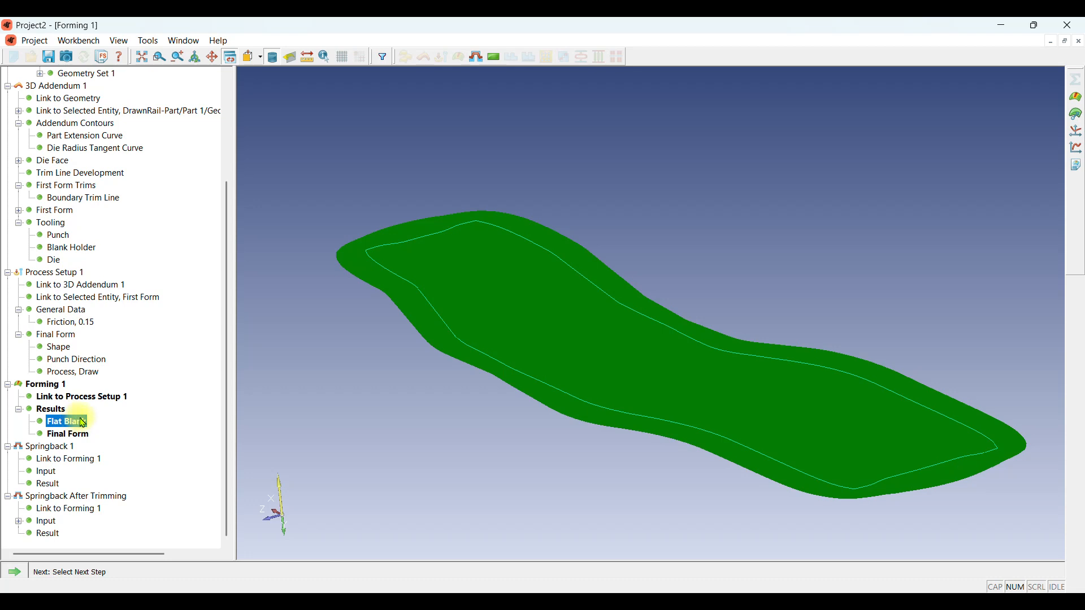
# Review the punch force information for the Forming 1 results and view the final form
pyautogui.rightClick(54, 414)
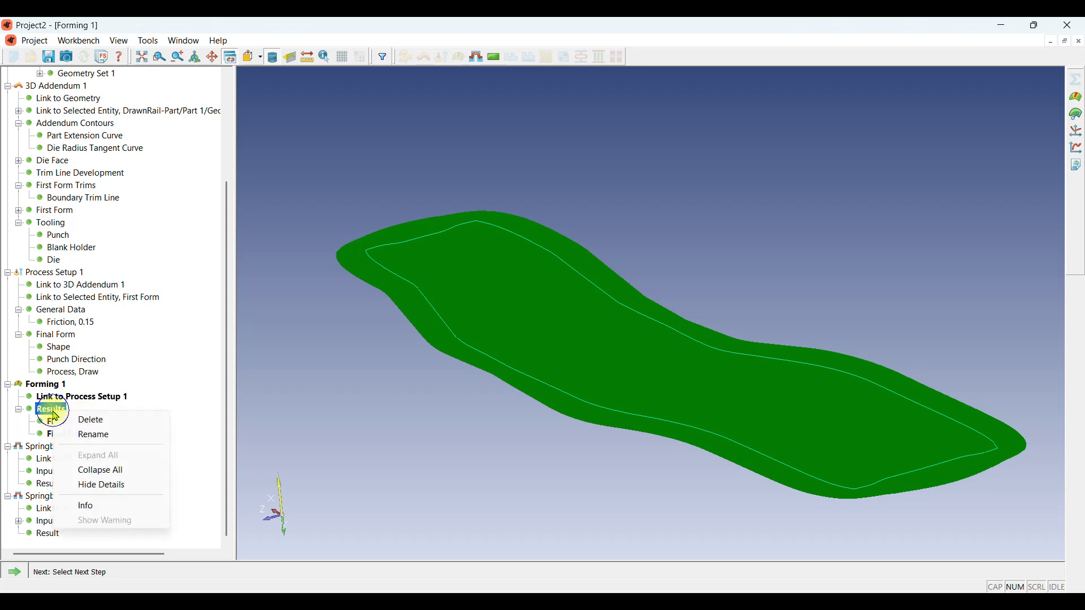
pyautogui.click(95, 507)
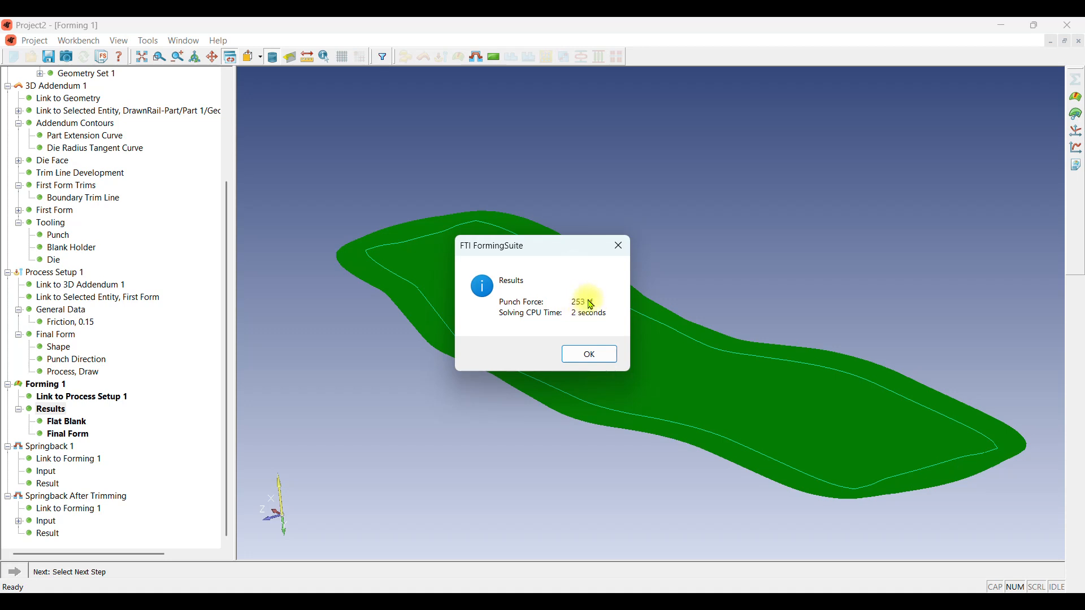
pyautogui.click(603, 355)
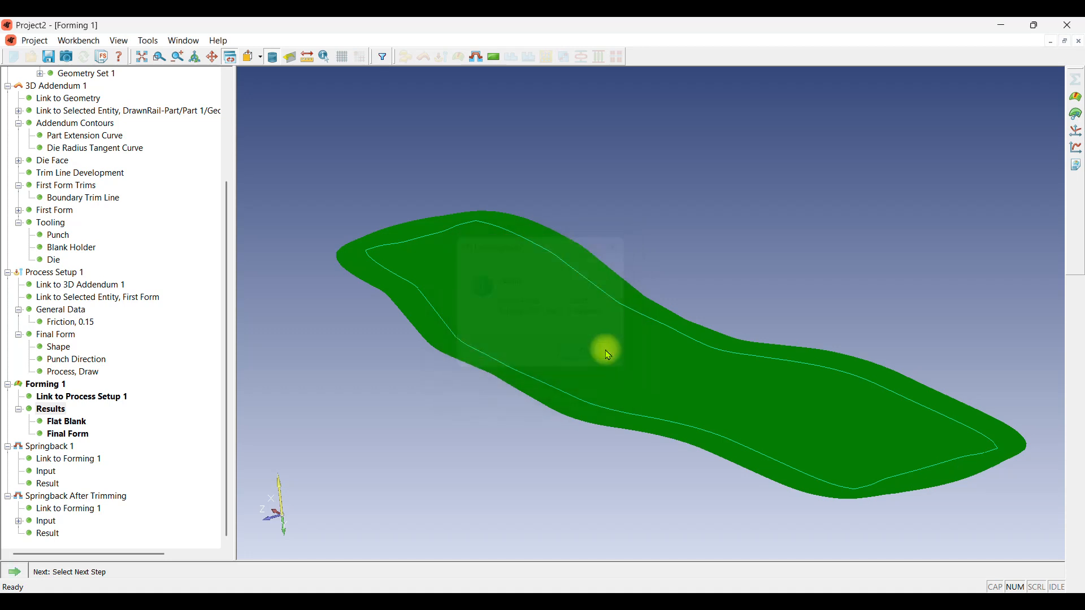
pyautogui.click(70, 435)
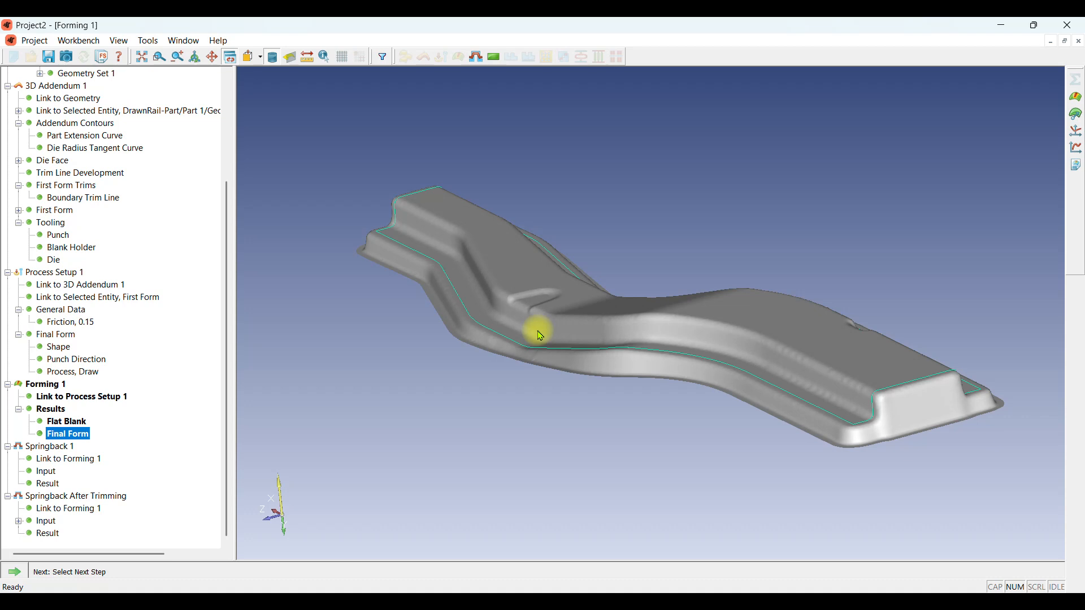
# Show the flat blank of Forming 1 and create a blank definition from it
pyautogui.click(71, 422)
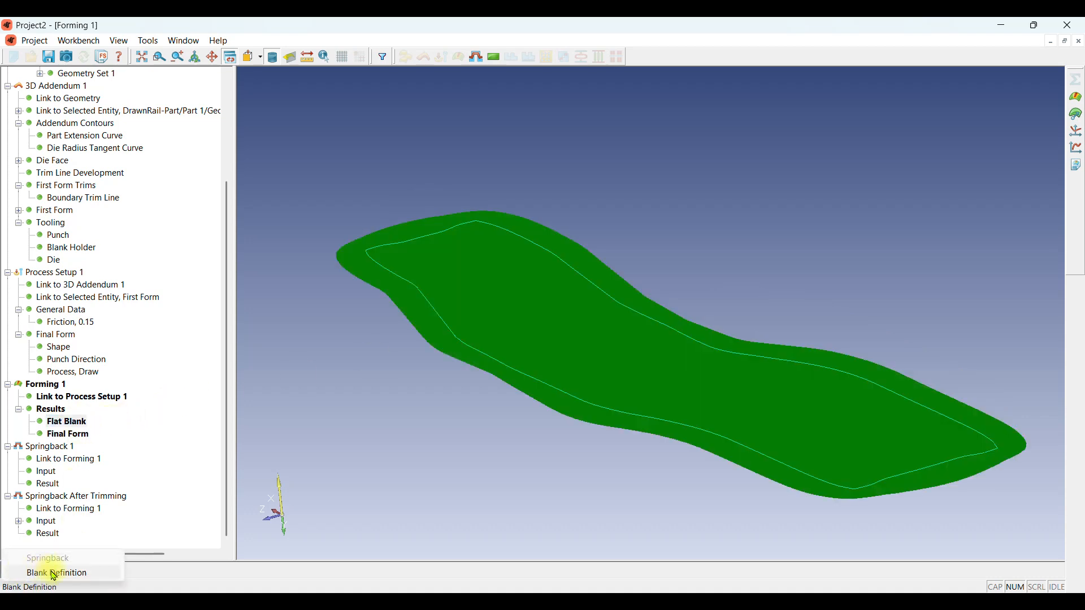
pyautogui.click(49, 572)
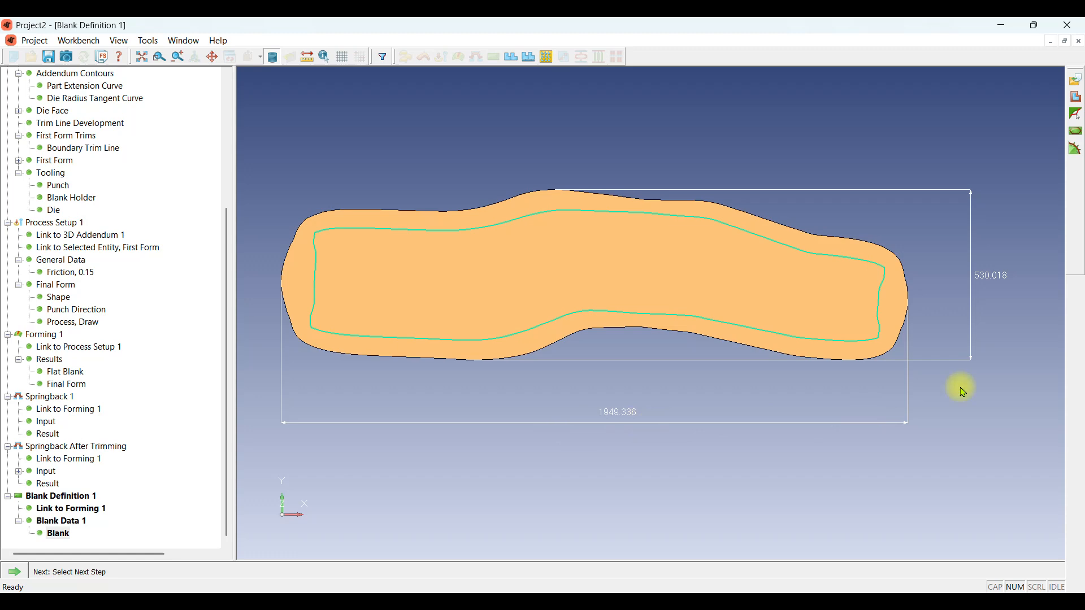
# Create a nesting from the blank definition with 5 mm between blanks and 5 mm from blank to coil edge
pyautogui.click(16, 571)
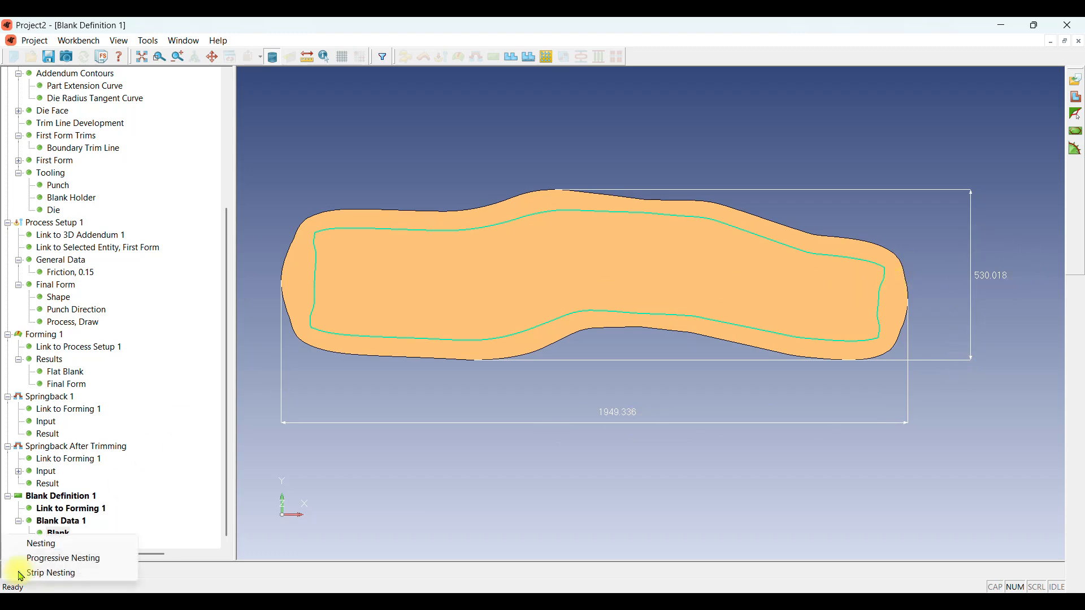
pyautogui.click(41, 544)
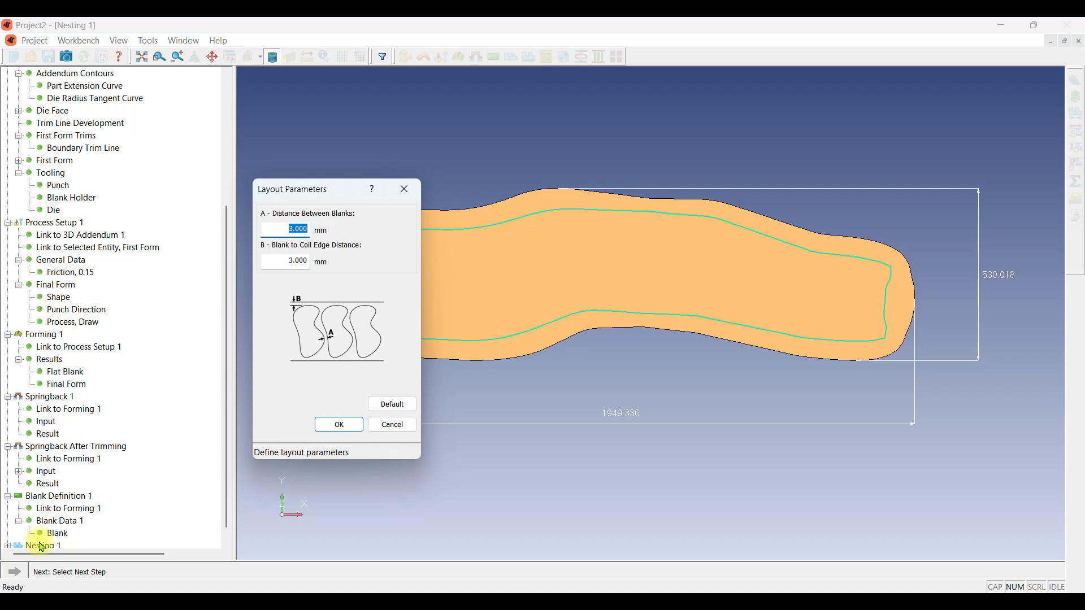
pyautogui.write('5')
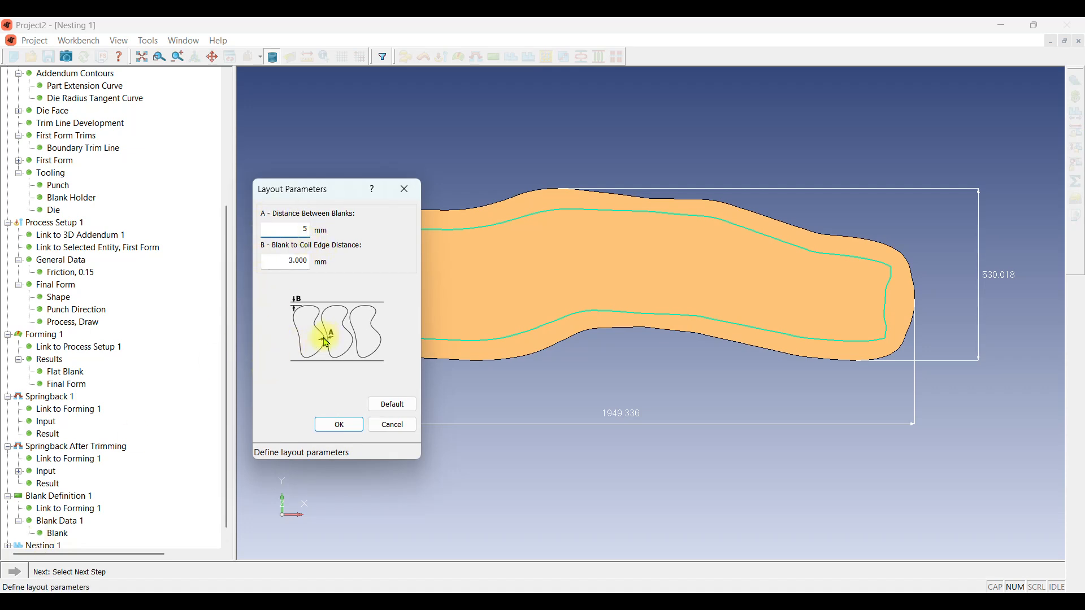
pyautogui.click(288, 264)
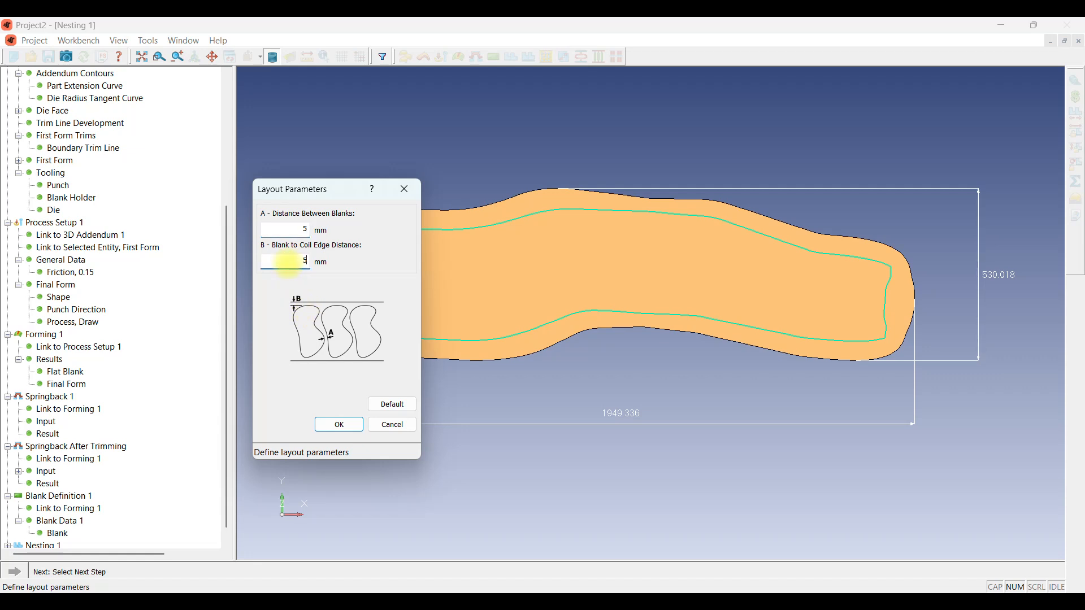
pyautogui.write('5')
pyautogui.click(341, 423)
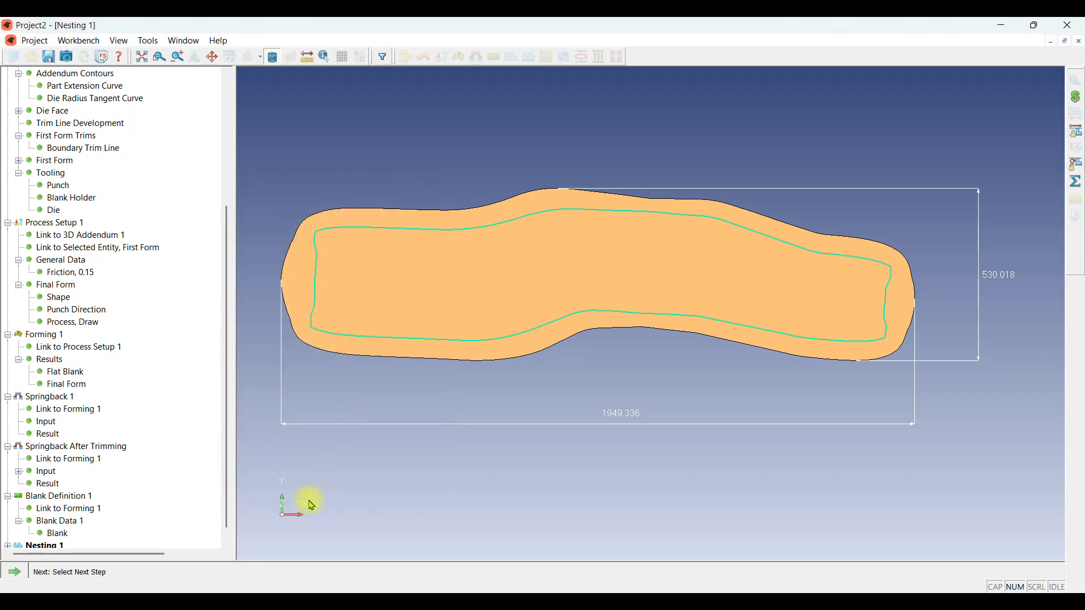
# Solve all available layout types for the Nesting 1 setup
pyautogui.click(15, 572)
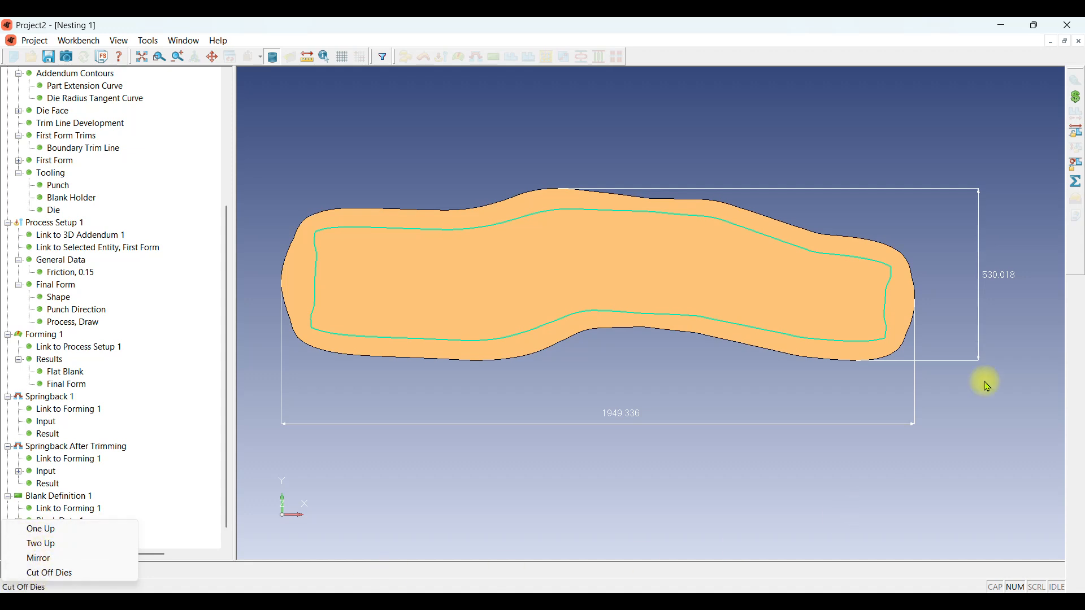
pyautogui.click(1076, 182)
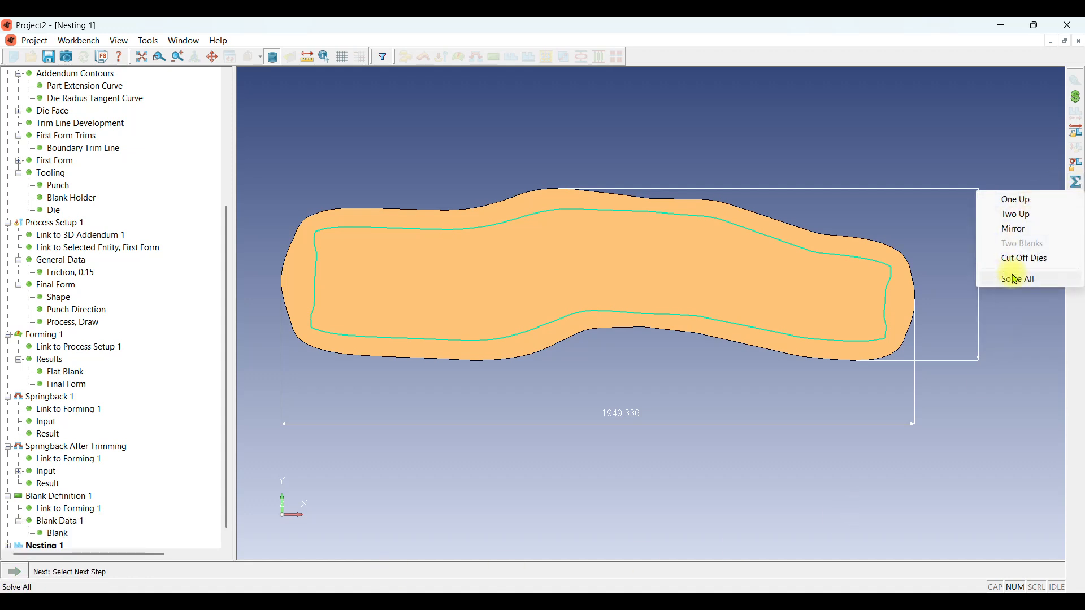
pyautogui.click(1016, 279)
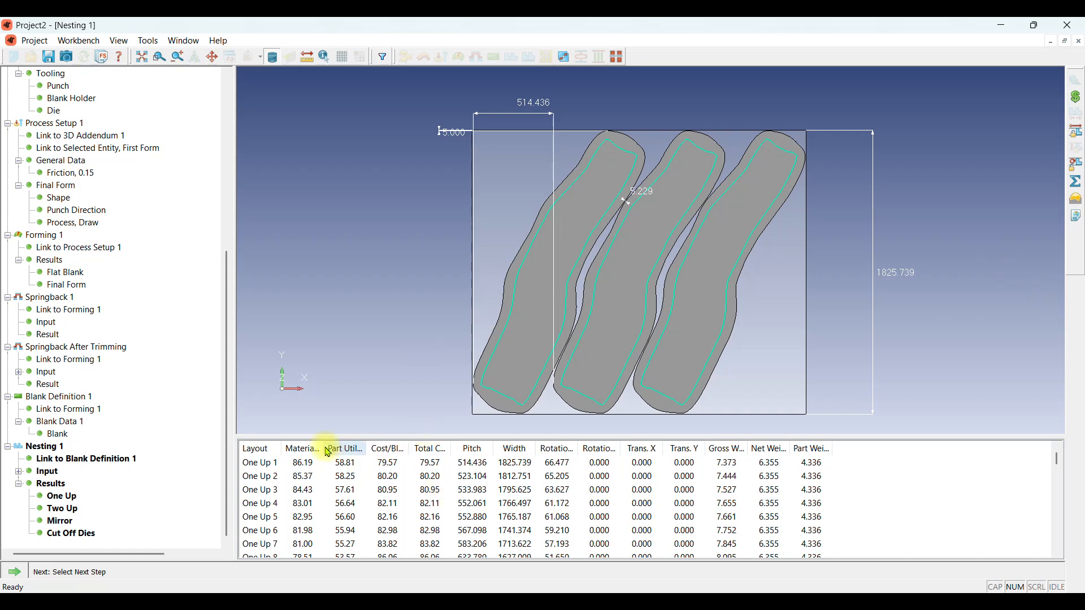
# Enlarge the nesting results table and compare the One Up 1 to One Up 5 layouts
pyautogui.moveTo(309, 436); pyautogui.dragTo(315, 405)
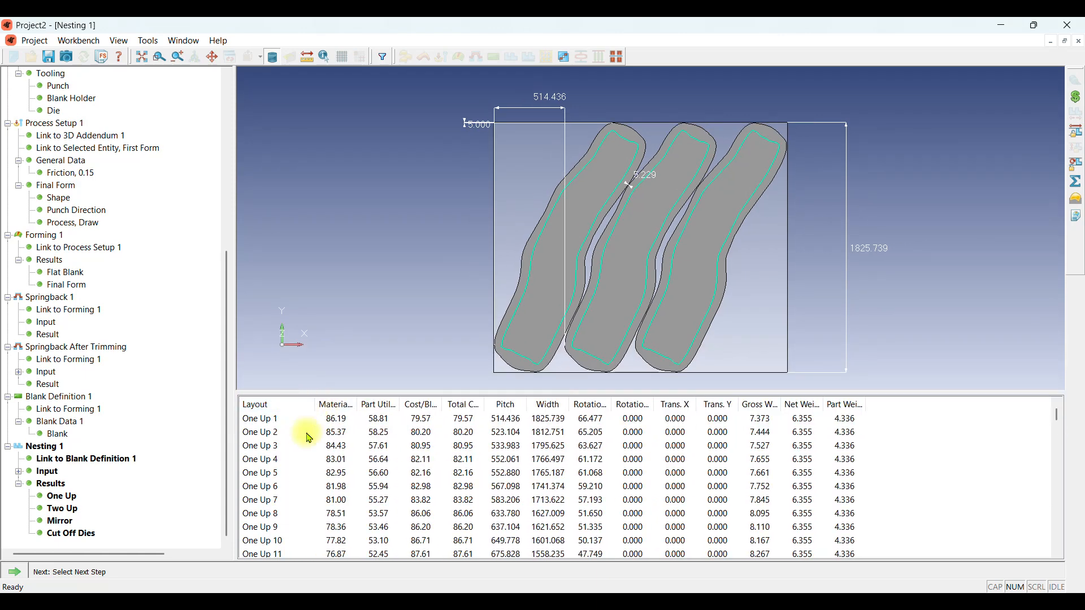
pyautogui.click(278, 421)
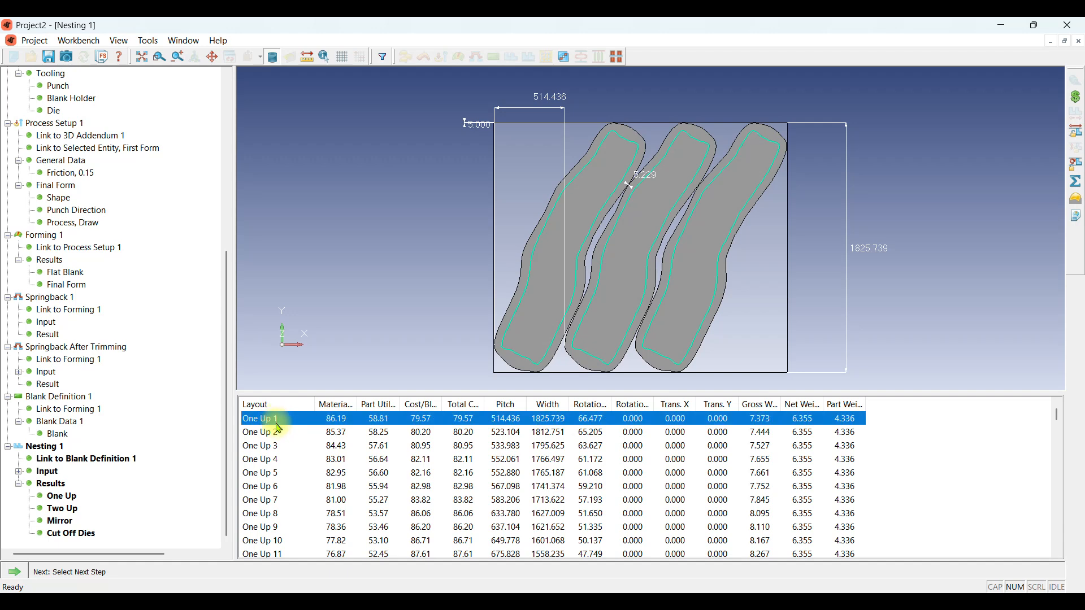
pyautogui.click(279, 432)
pyautogui.click(280, 448)
pyautogui.click(280, 460)
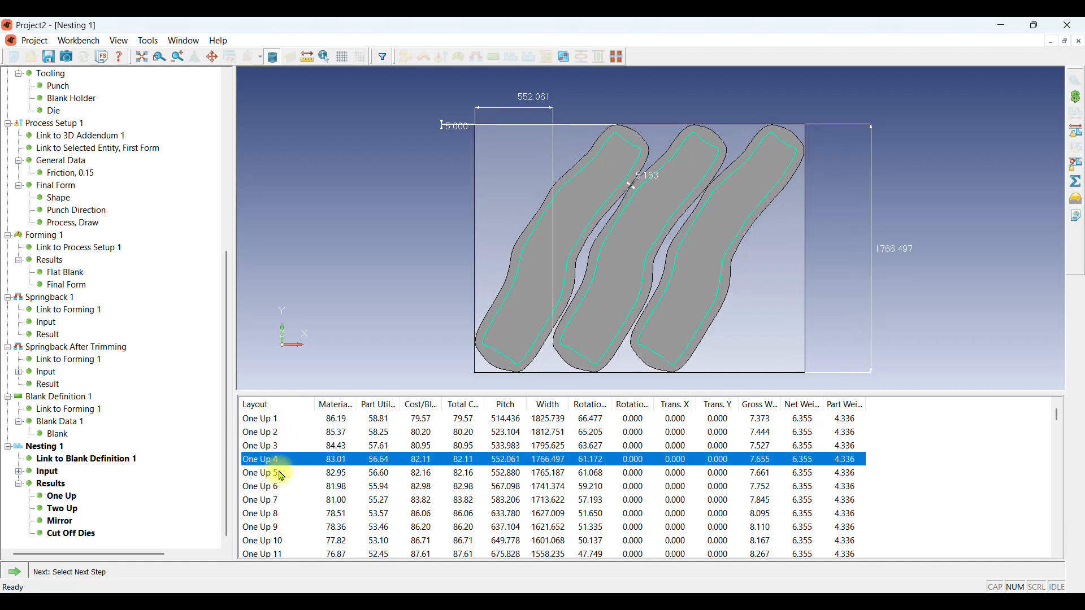
pyautogui.click(280, 473)
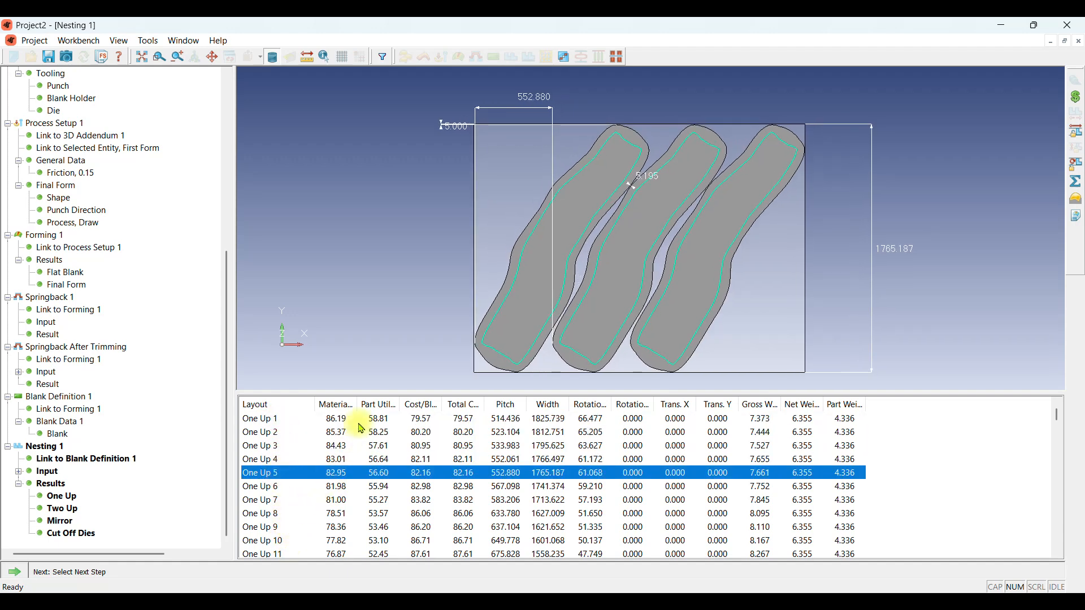
# Examine the One Up 1 layout's utilization, cost and gross weight values, widening the table columns to read their headings
pyautogui.doubleClick(357, 405)
pyautogui.click(295, 421)
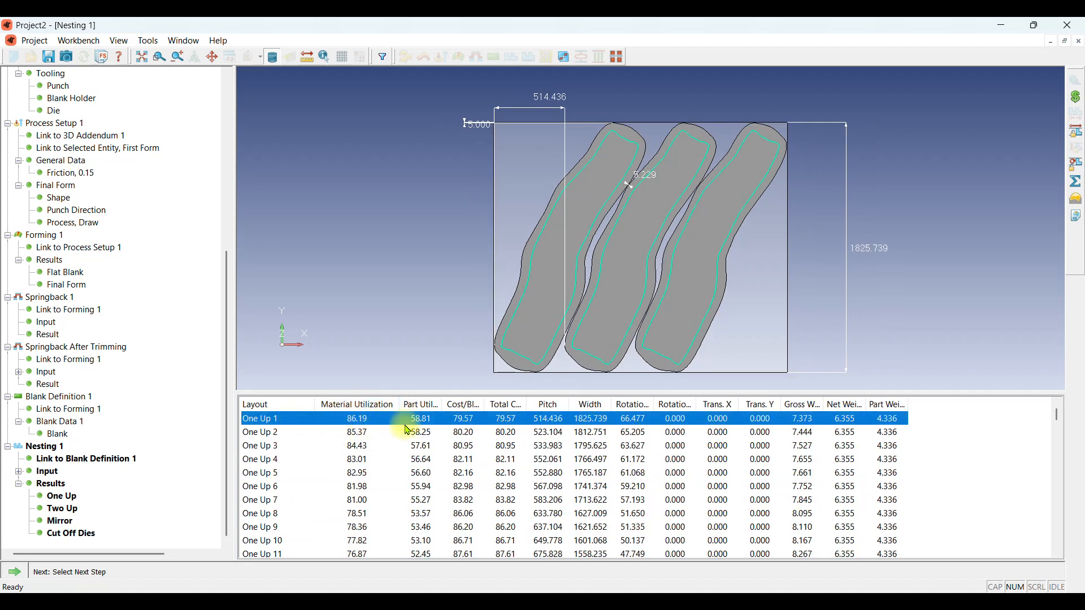
pyautogui.doubleClick(443, 407)
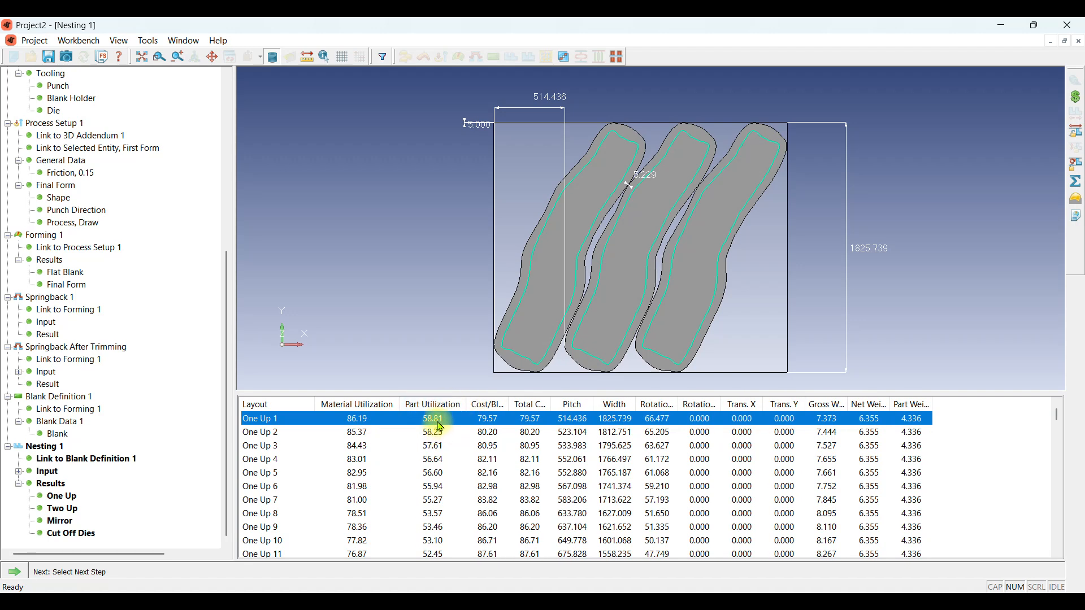
pyautogui.doubleClick(509, 406)
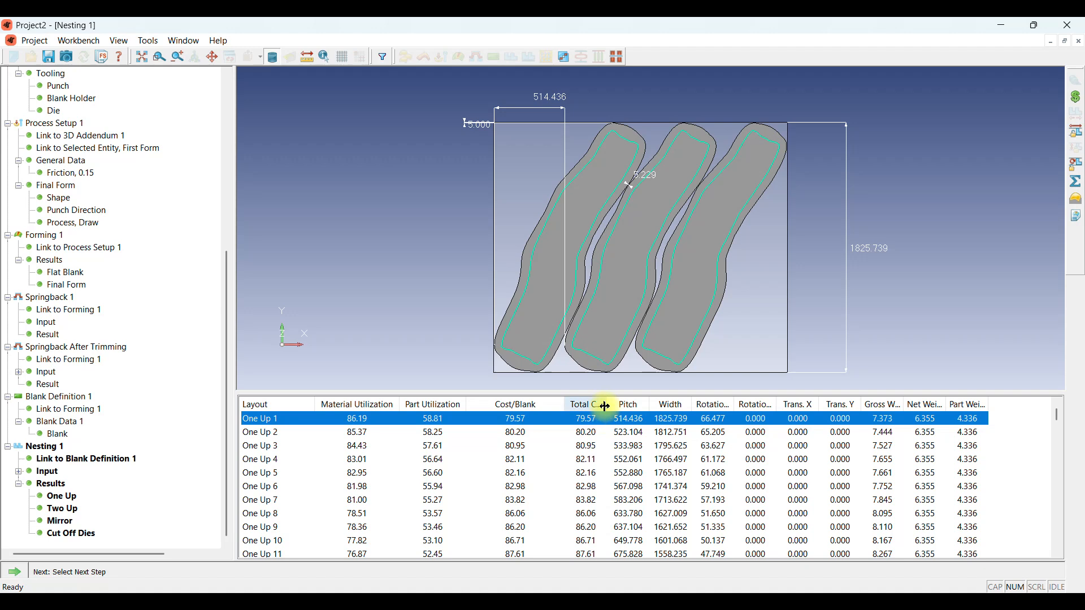
pyautogui.moveTo(607, 405); pyautogui.dragTo(630, 405)
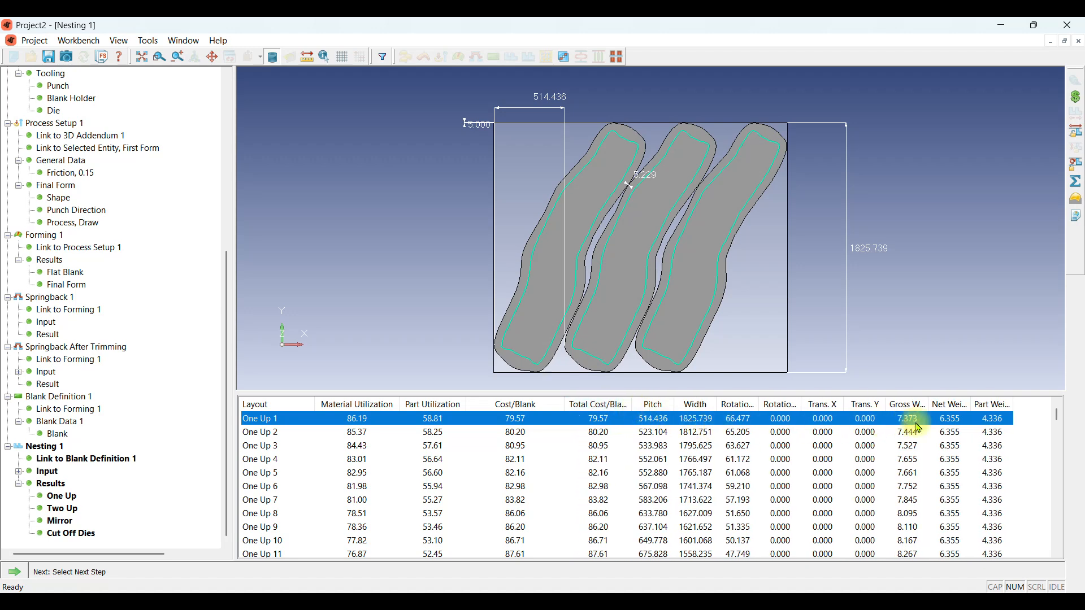
pyautogui.moveTo(931, 405); pyautogui.dragTo(943, 405)
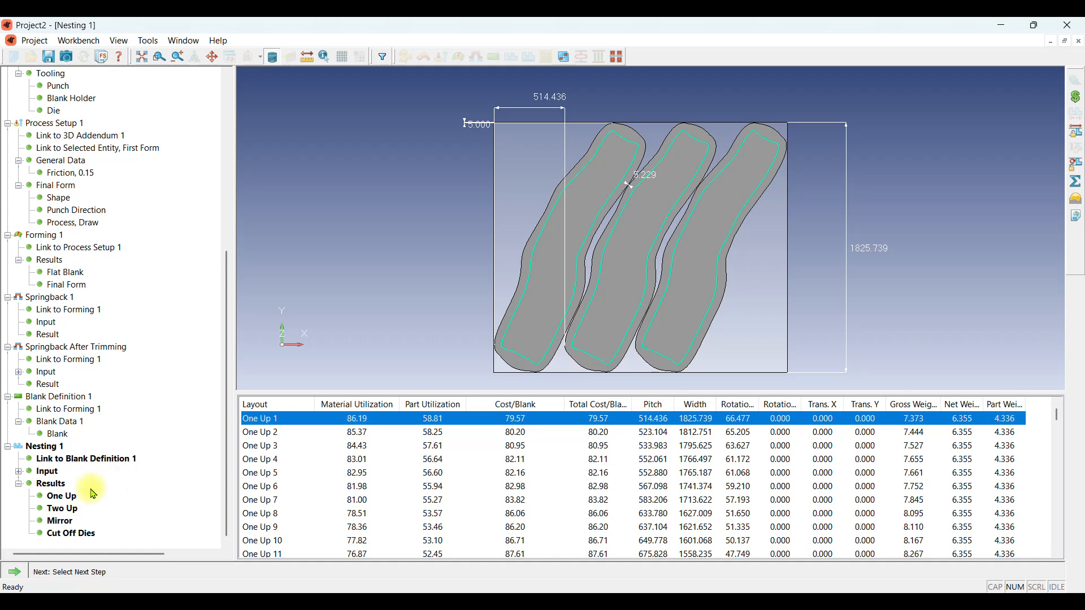
# Compare the Two Up, Mirror and Cut Off Dies nesting results with the One Up results
pyautogui.click(62, 509)
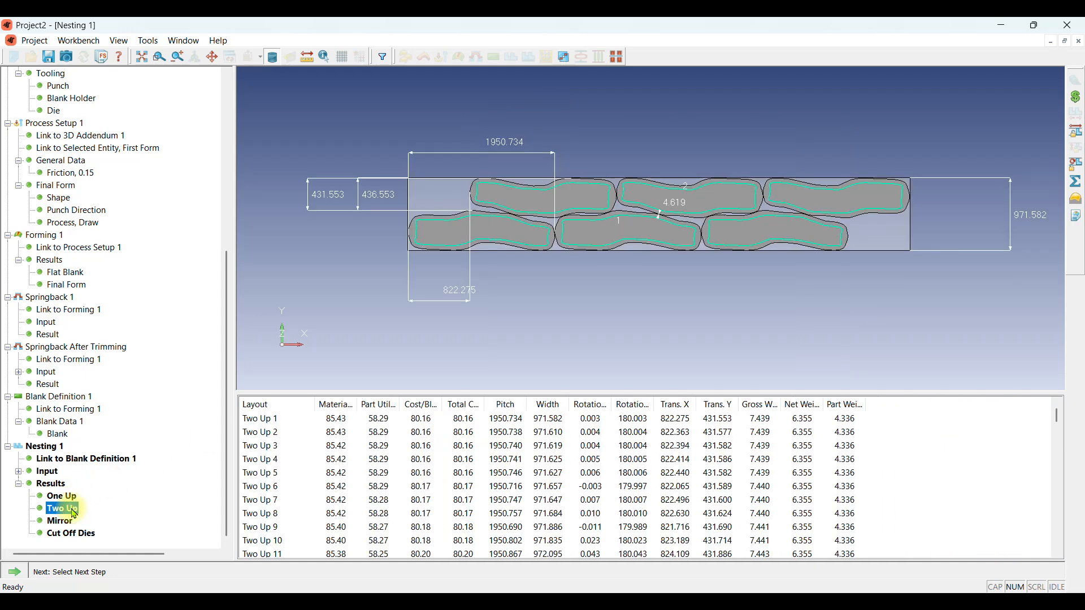
pyautogui.click(67, 522)
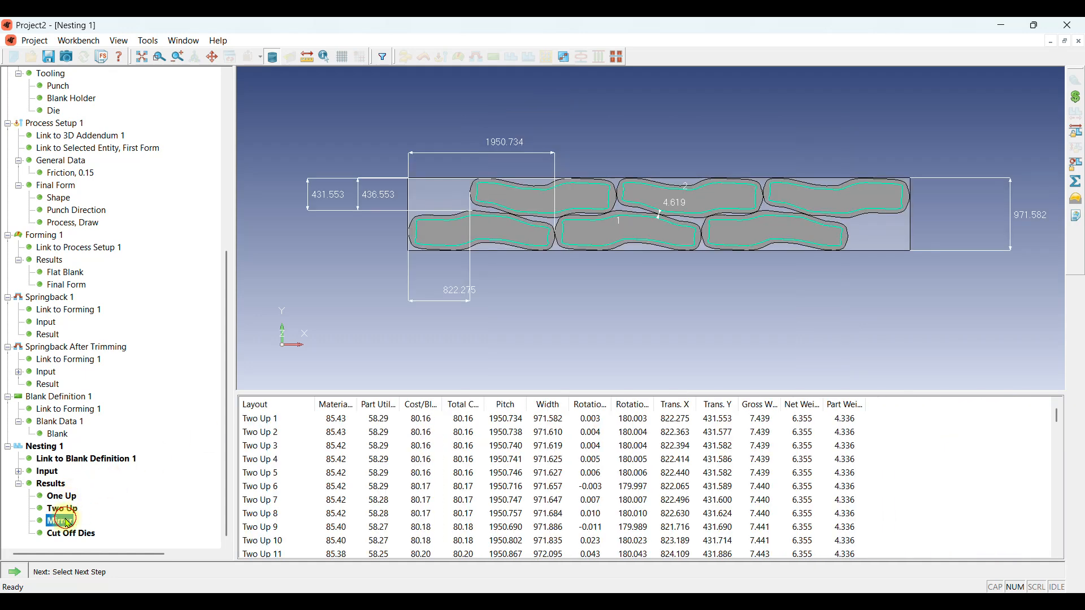
pyautogui.click(71, 535)
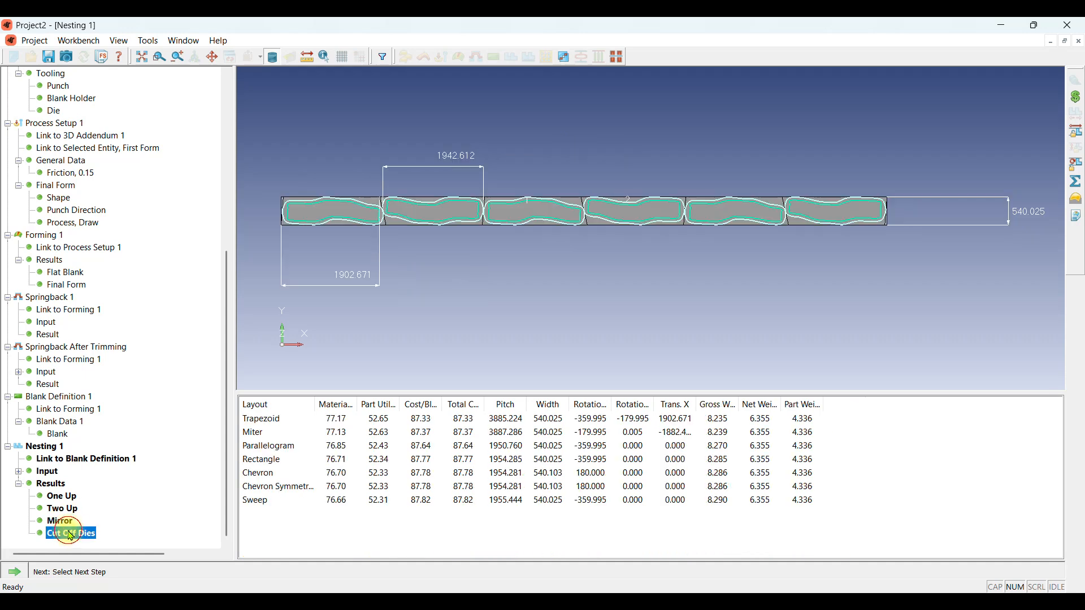
pyautogui.click(67, 499)
pyautogui.click(69, 511)
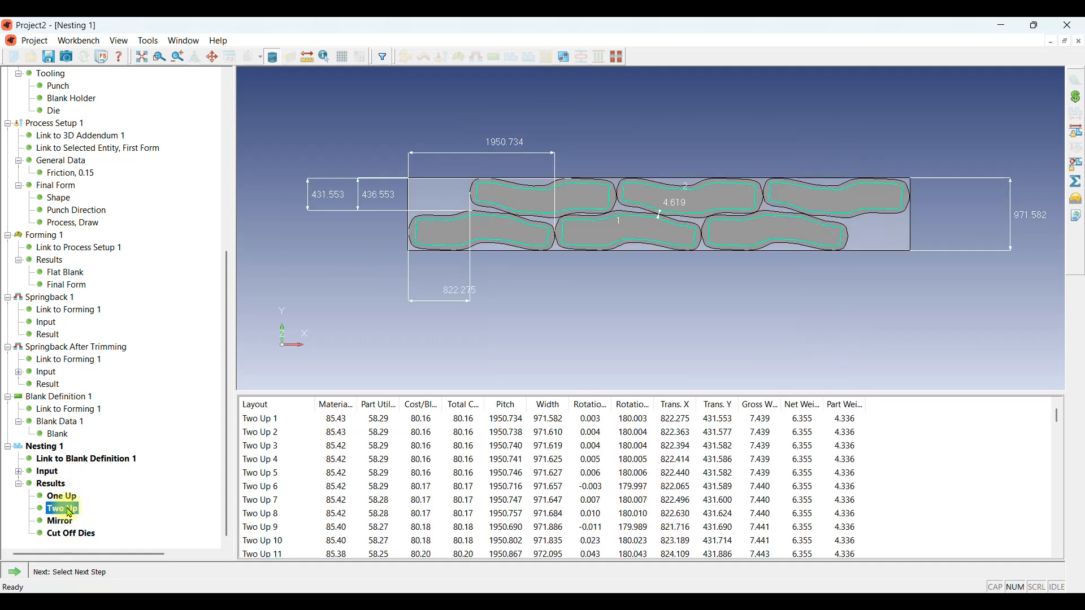
pyautogui.click(63, 499)
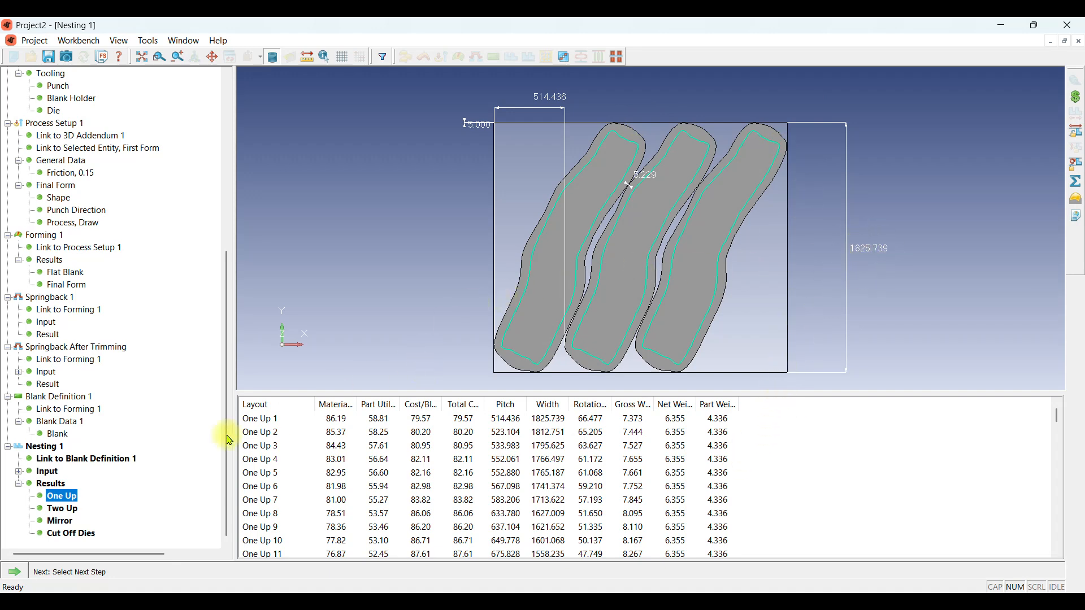
# Create a strip nesting from the blank in Blank Definition 1 with a sheet 2000 mm wide and 4000 mm long
pyautogui.click(57, 435)
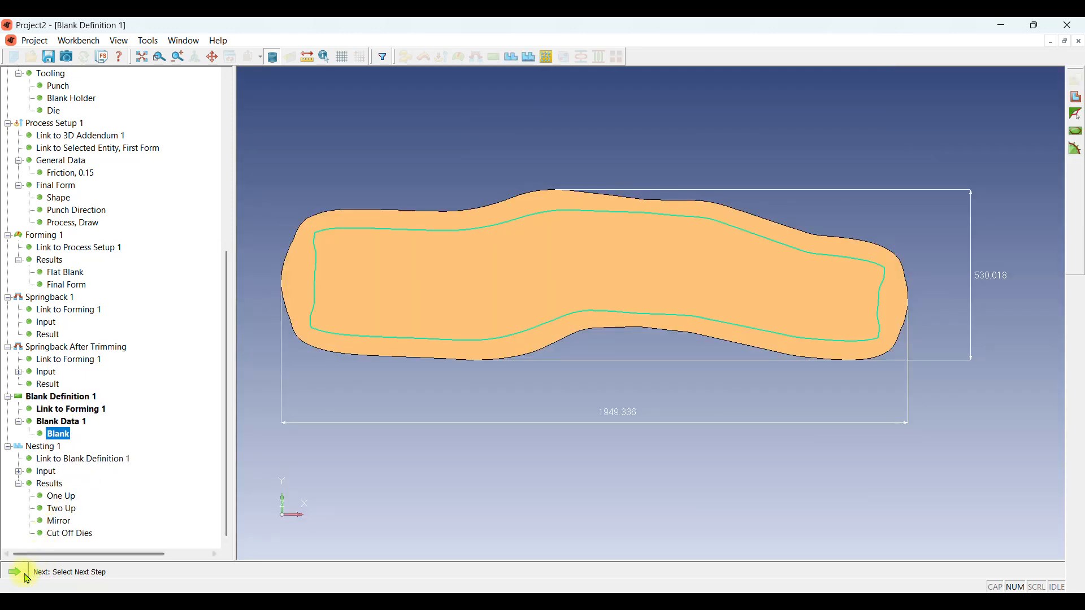
pyautogui.click(14, 570)
pyautogui.click(35, 572)
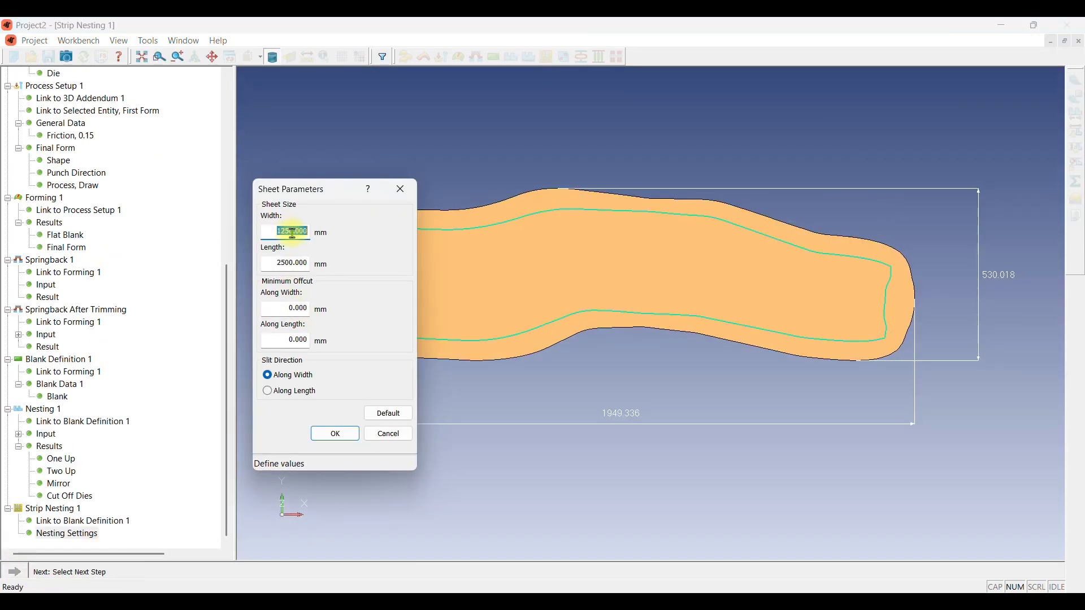
pyautogui.write('2')
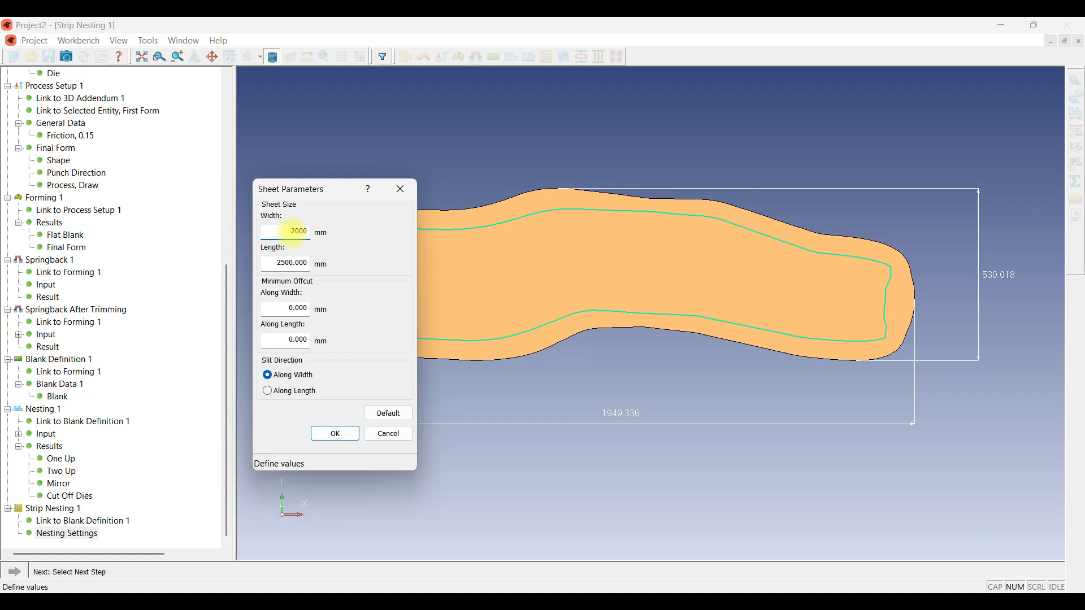
pyautogui.click(288, 261)
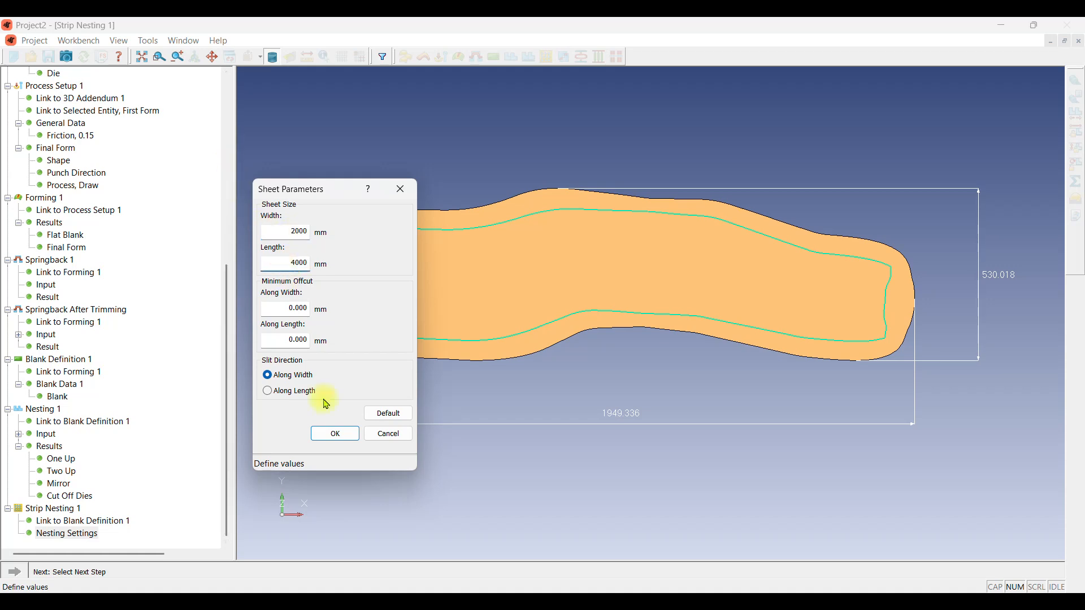
pyautogui.click(337, 441)
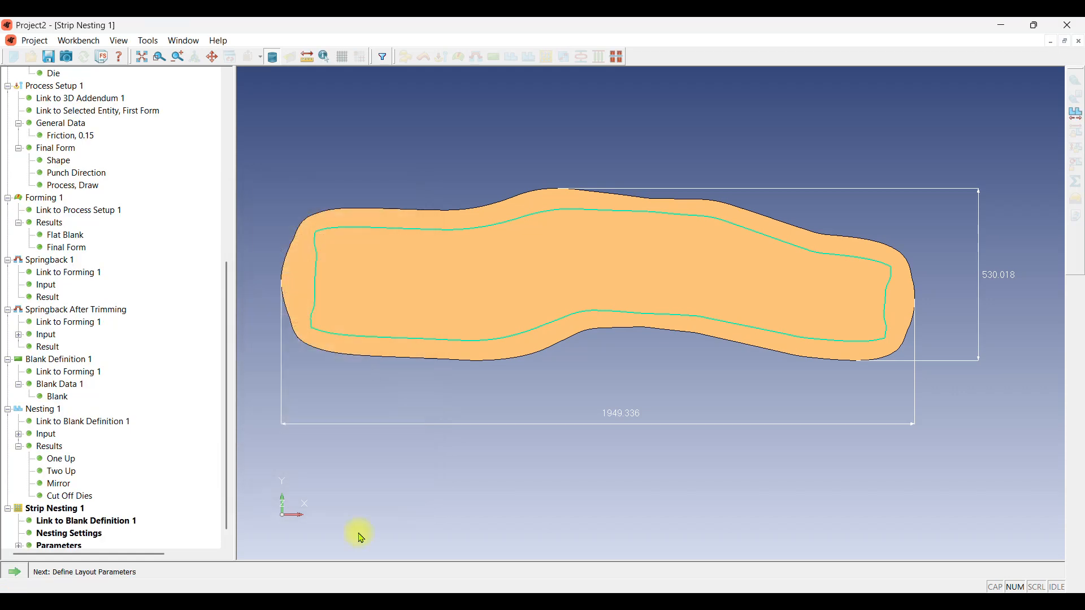
# Set the strip layout to 5 mm between blanks and 5 mm from blank to strip edge
pyautogui.click(18, 576)
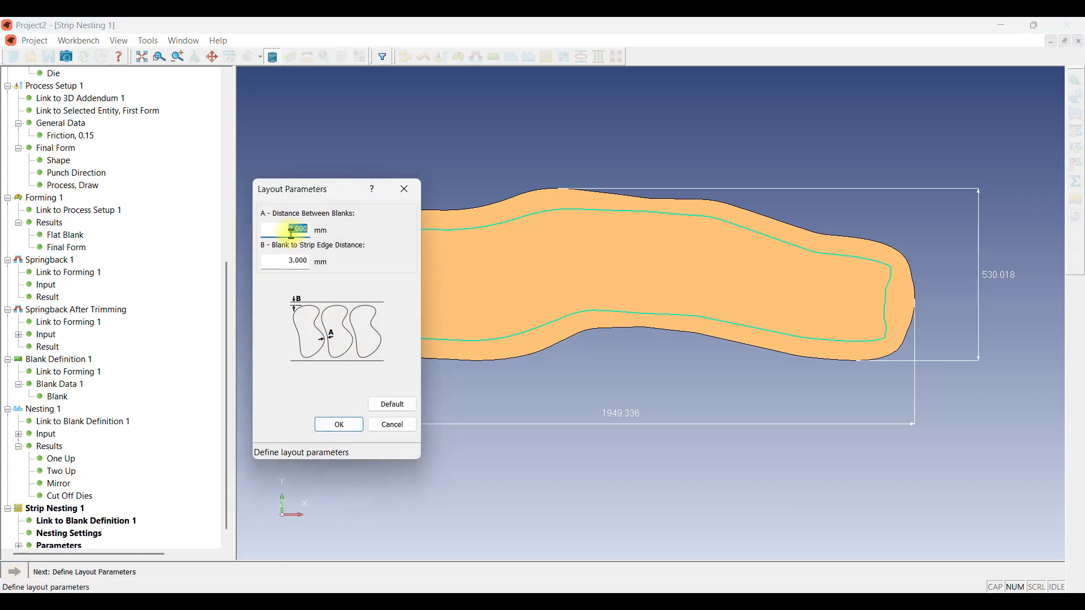
pyautogui.doubleClick(287, 262)
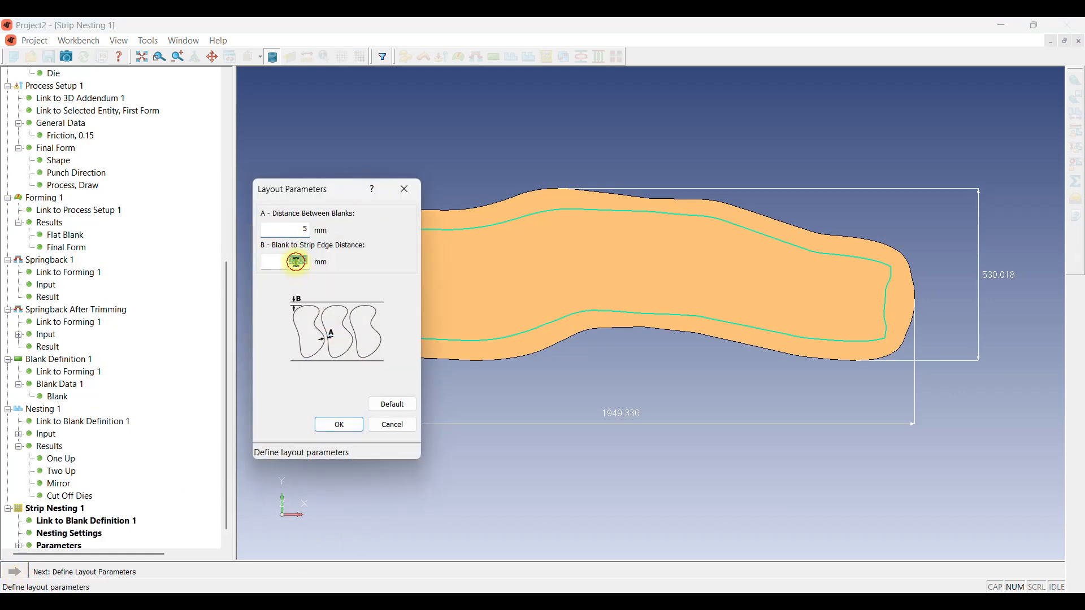
pyautogui.write('5')
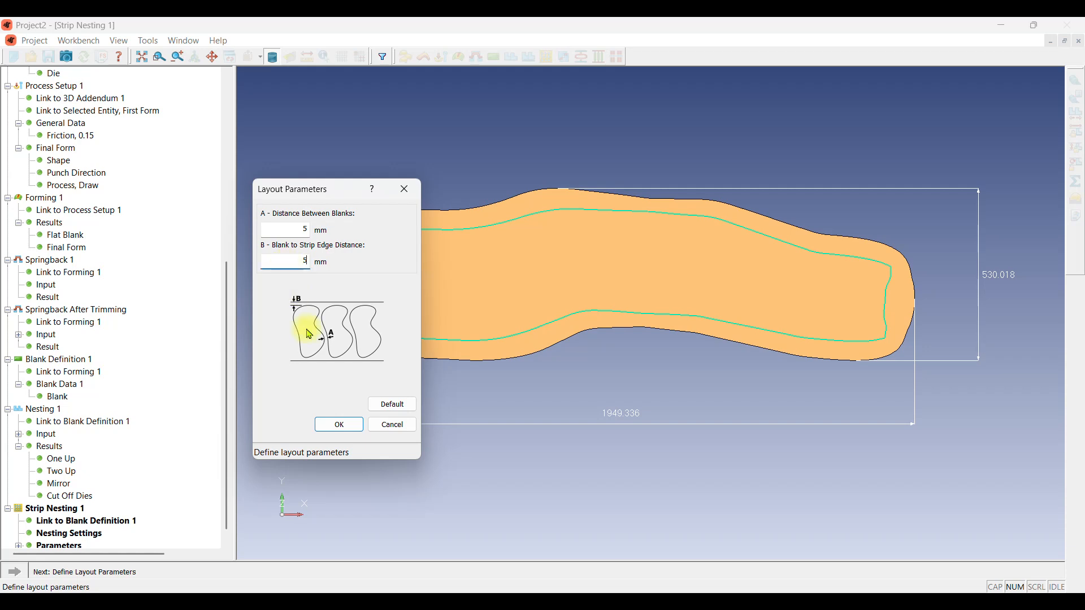
pyautogui.click(341, 426)
# Solve all available layout types for the Strip Nesting 1 setup
pyautogui.click(16, 572)
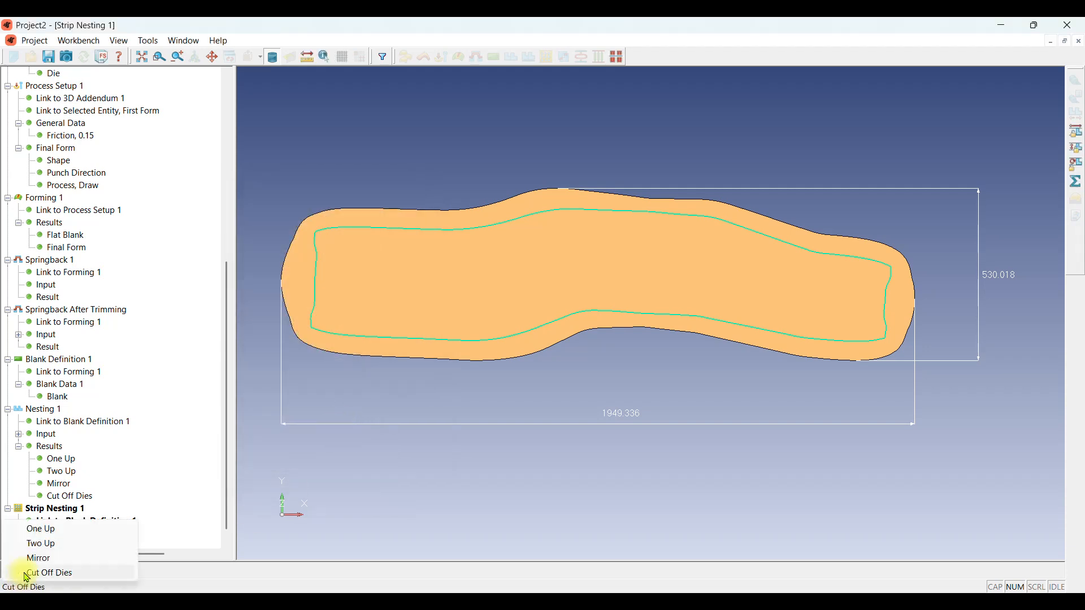
pyautogui.click(1074, 183)
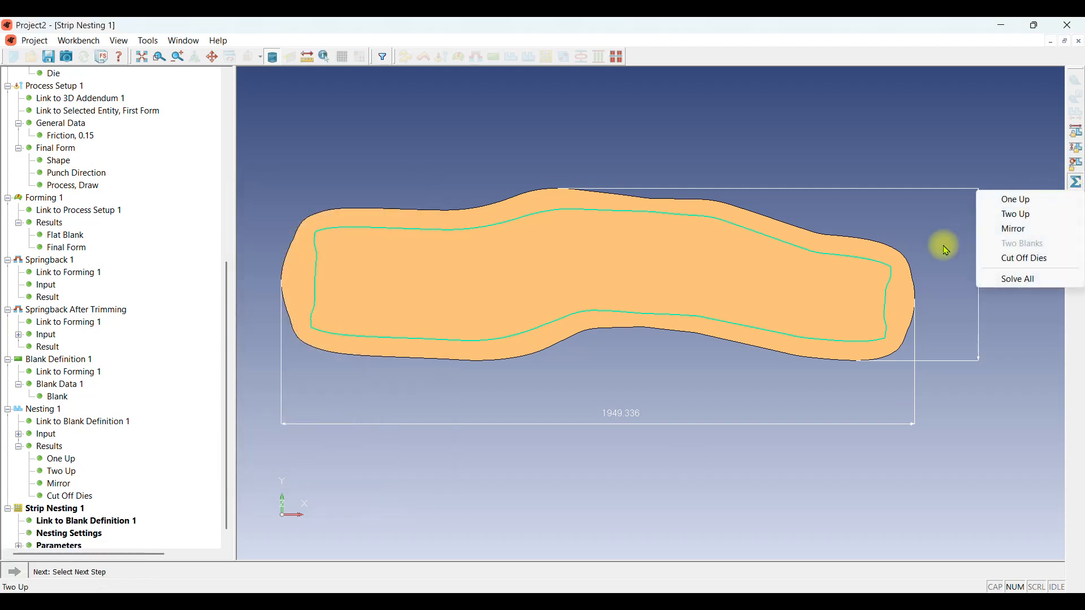
pyautogui.click(1009, 284)
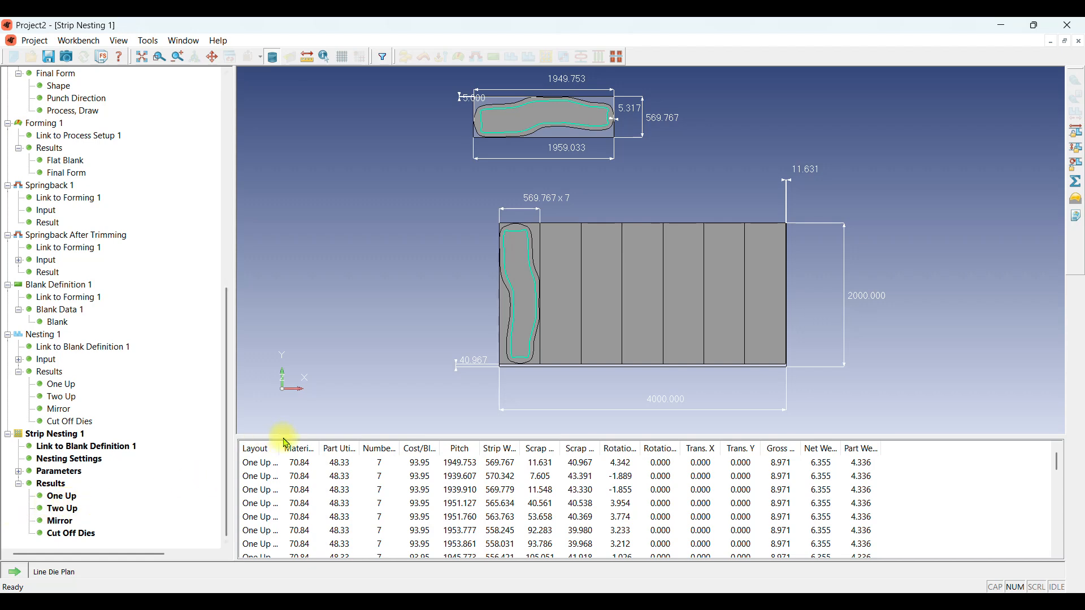
# Enlarge the strip nesting results table and widen its utilization, number of blanks and cost columns to read the One Up layouts
pyautogui.moveTo(286, 444); pyautogui.dragTo(370, 380)
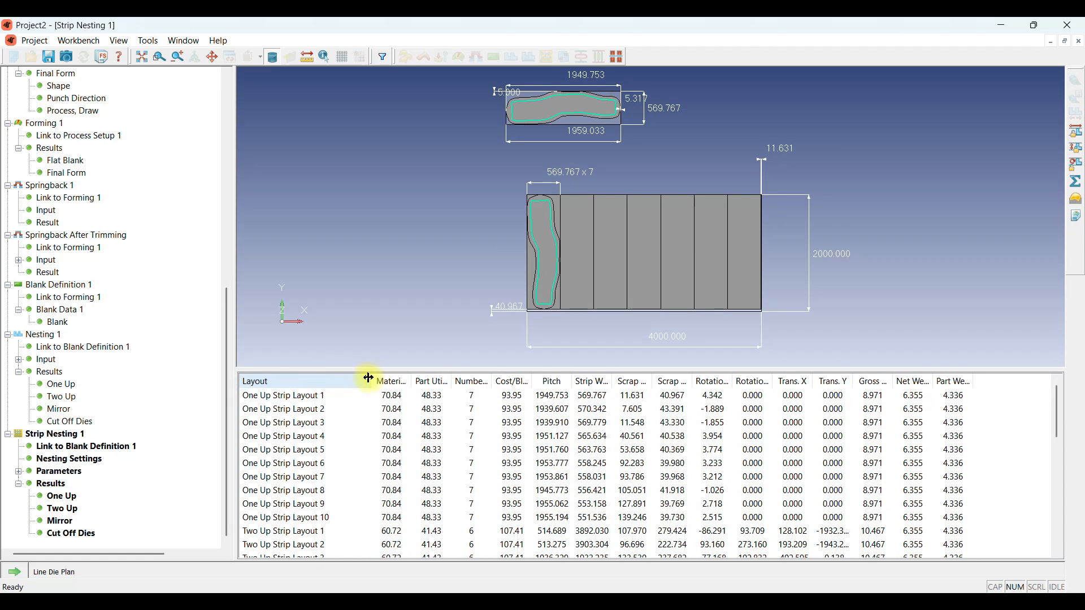
pyautogui.click(394, 399)
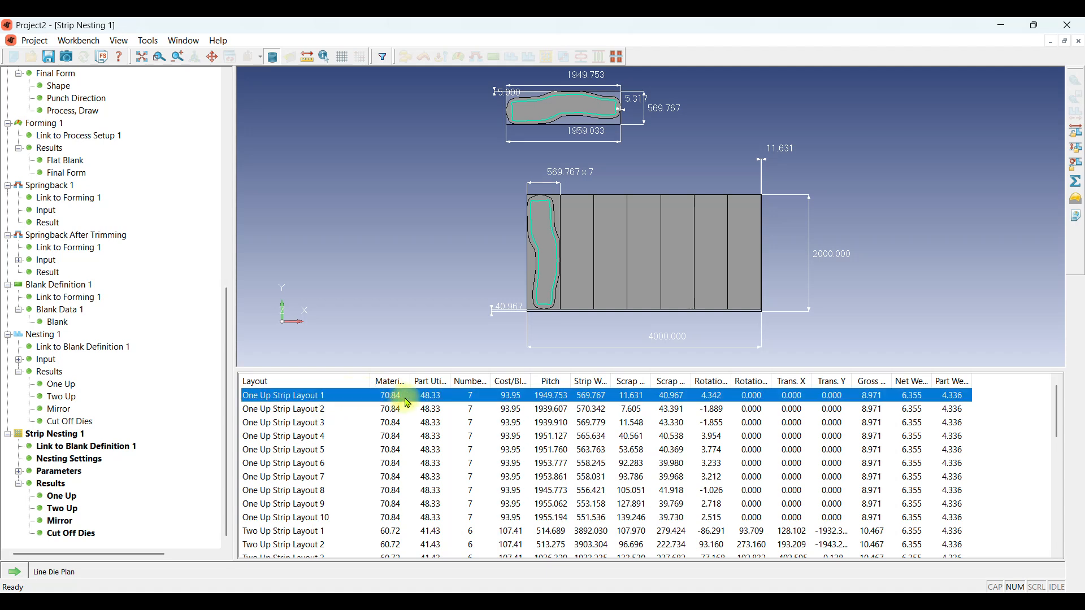
pyautogui.moveTo(411, 381); pyautogui.dragTo(519, 385)
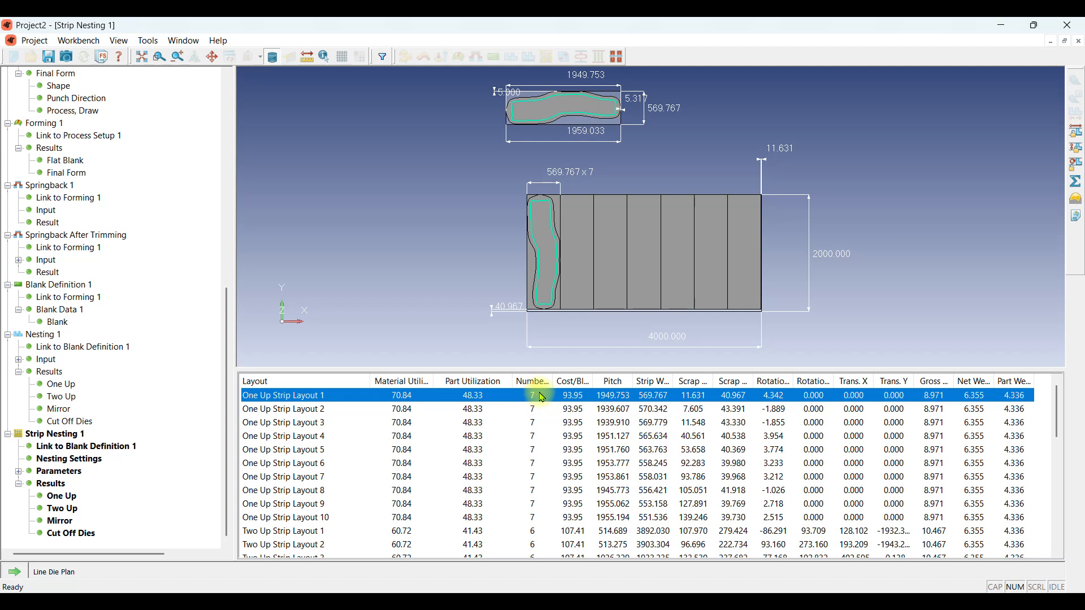
pyautogui.doubleClick(553, 381)
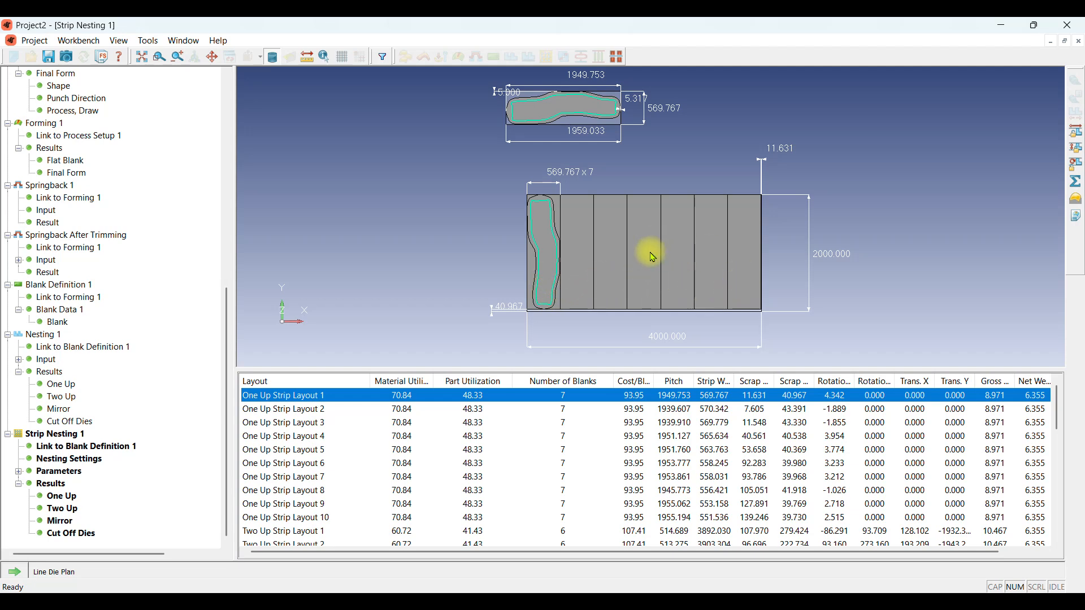
pyautogui.doubleClick(655, 381)
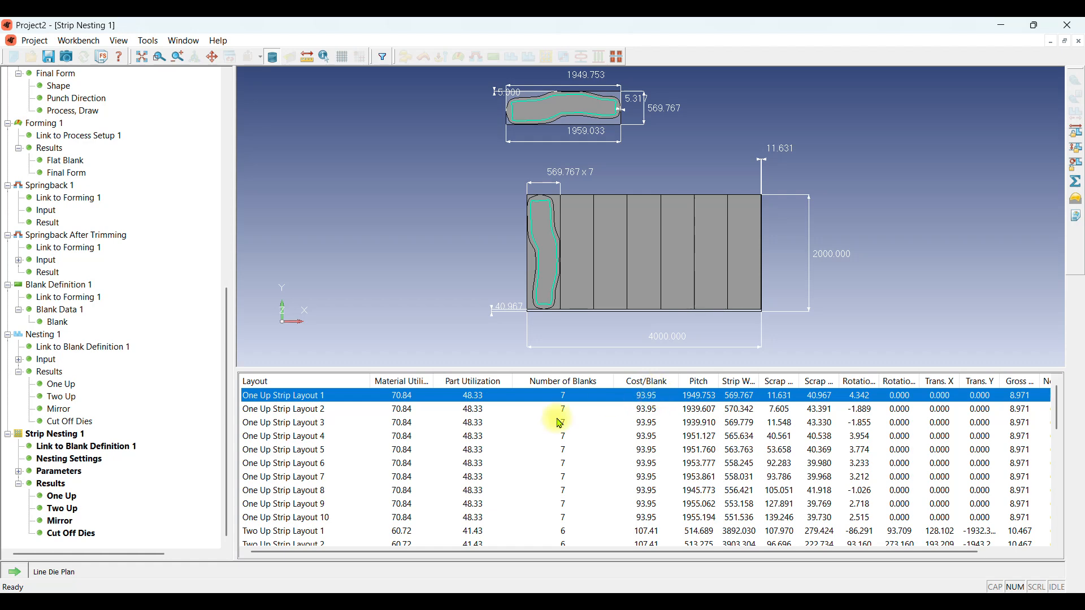
# Compare the Two Up, Mirror and Cut Off Dies strip layouts of Strip Nesting 1
pyautogui.click(64, 512)
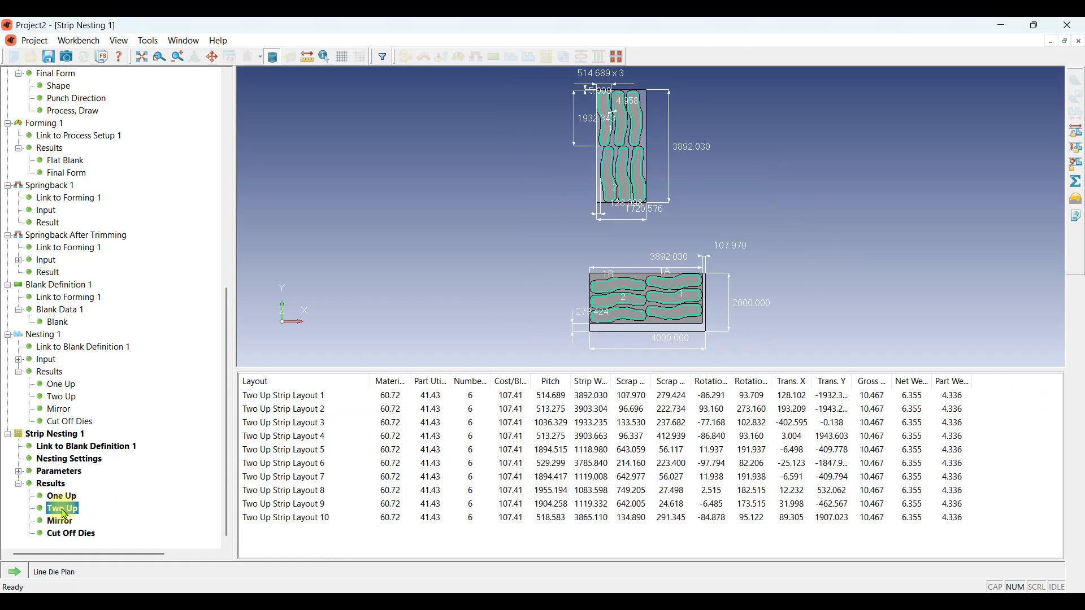
pyautogui.click(67, 521)
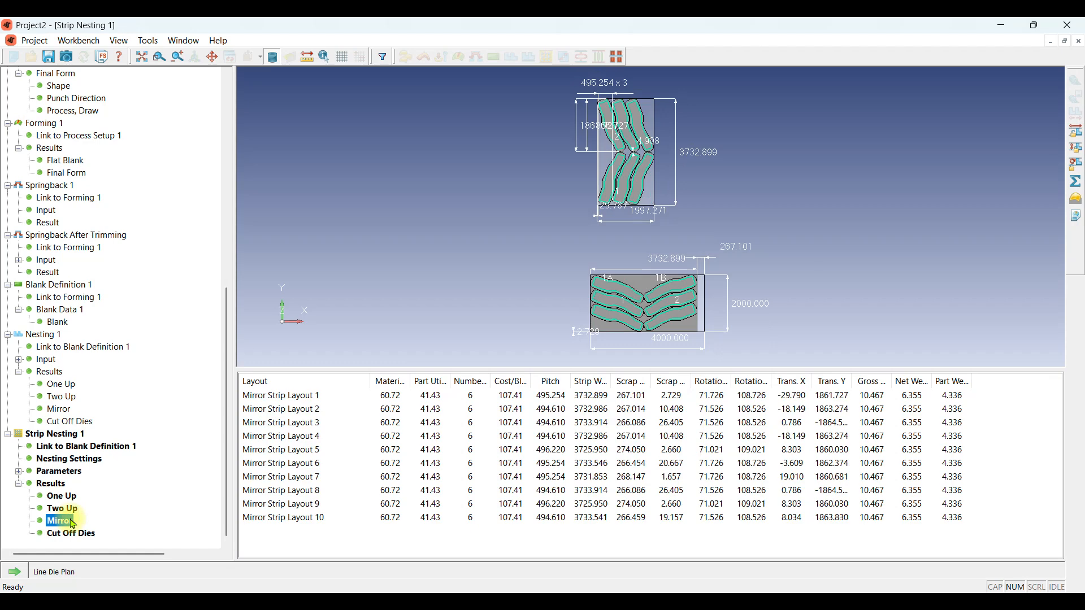
pyautogui.click(79, 535)
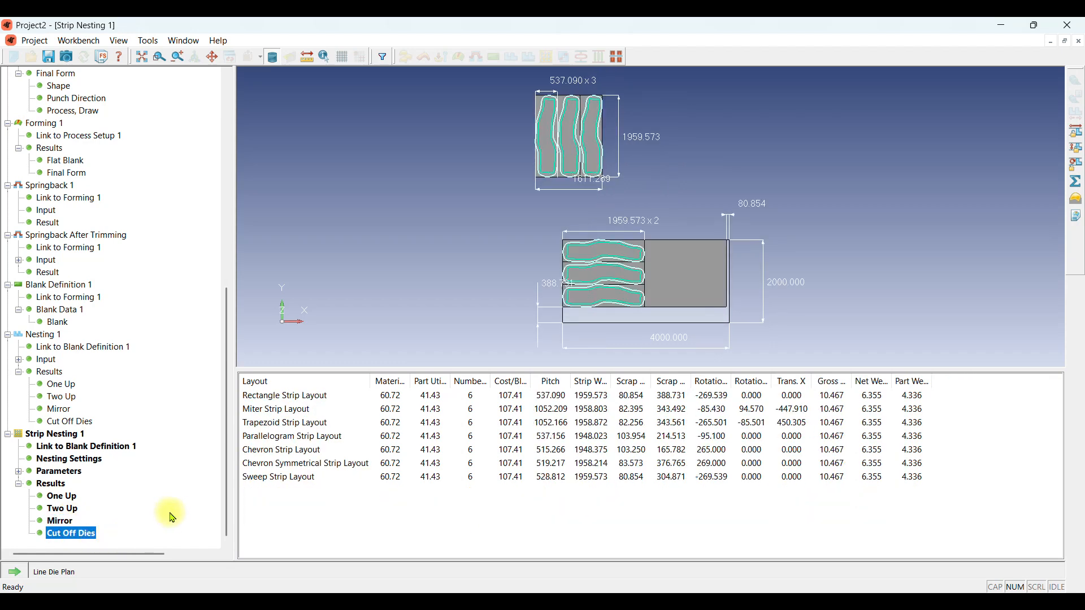
# Create a line die plan from the One Up strip nesting result and define its blanking as Offline with left-to-right feed
pyautogui.click(57, 496)
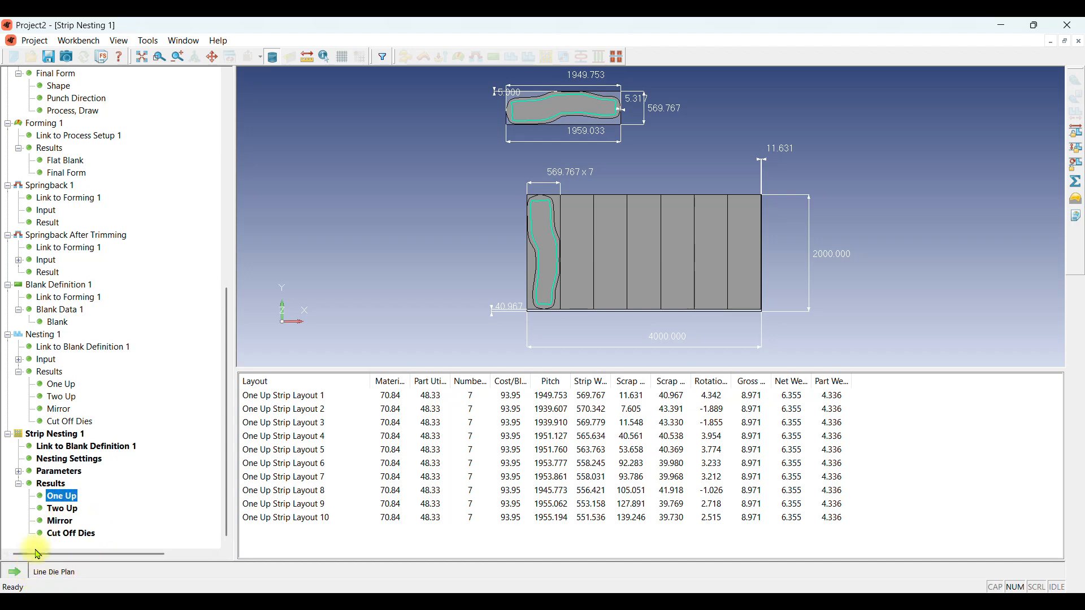
pyautogui.click(21, 575)
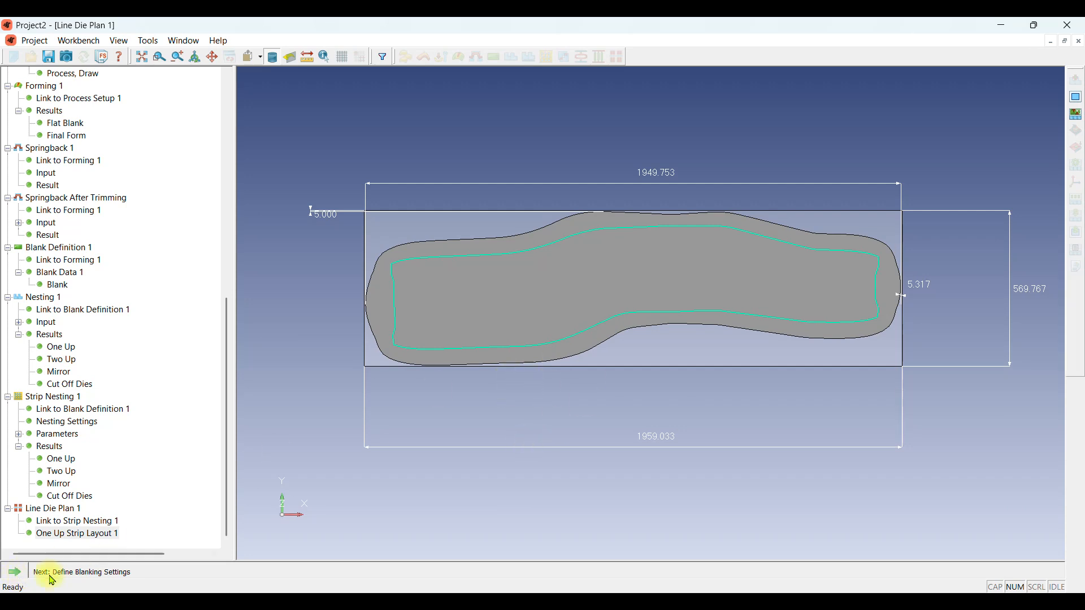
pyautogui.click(14, 572)
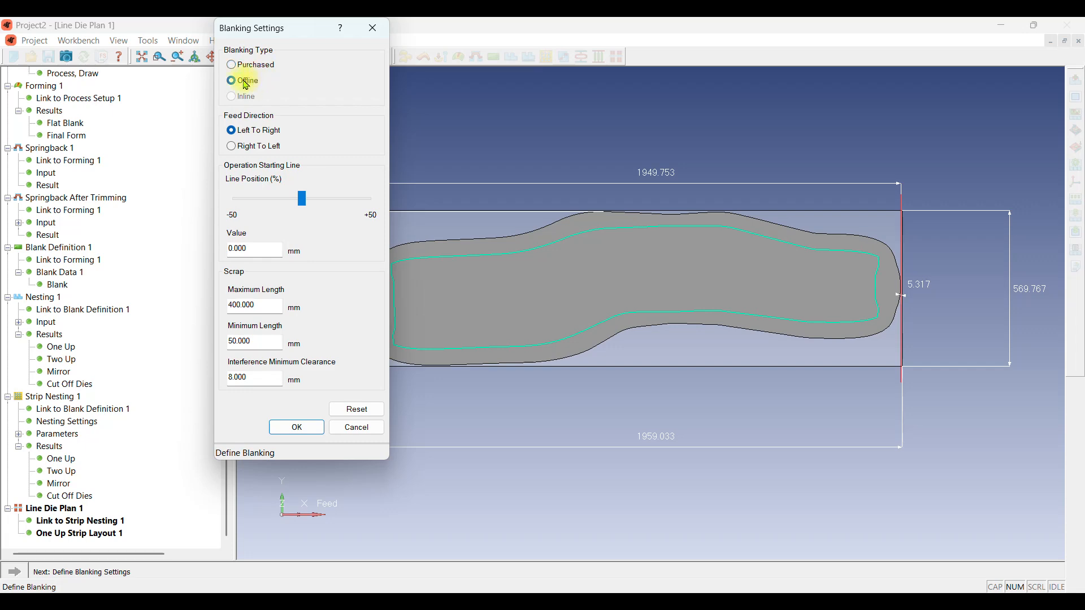
pyautogui.click(311, 426)
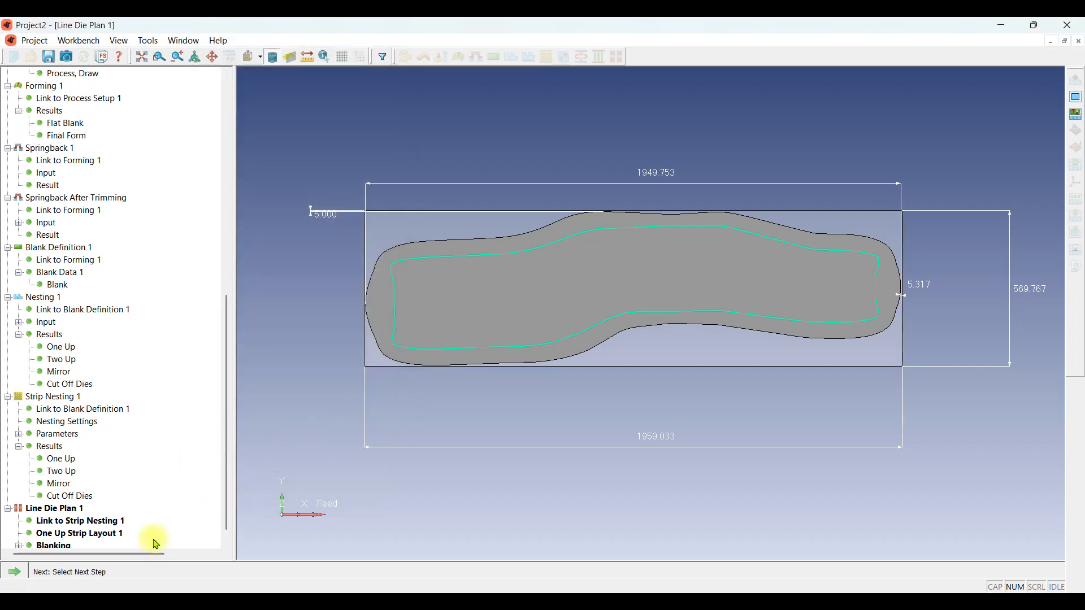
# Generate the blanking process and the part features for the line die plan, and inspect the feature-coloured rail in 3D
pyautogui.click(29, 575)
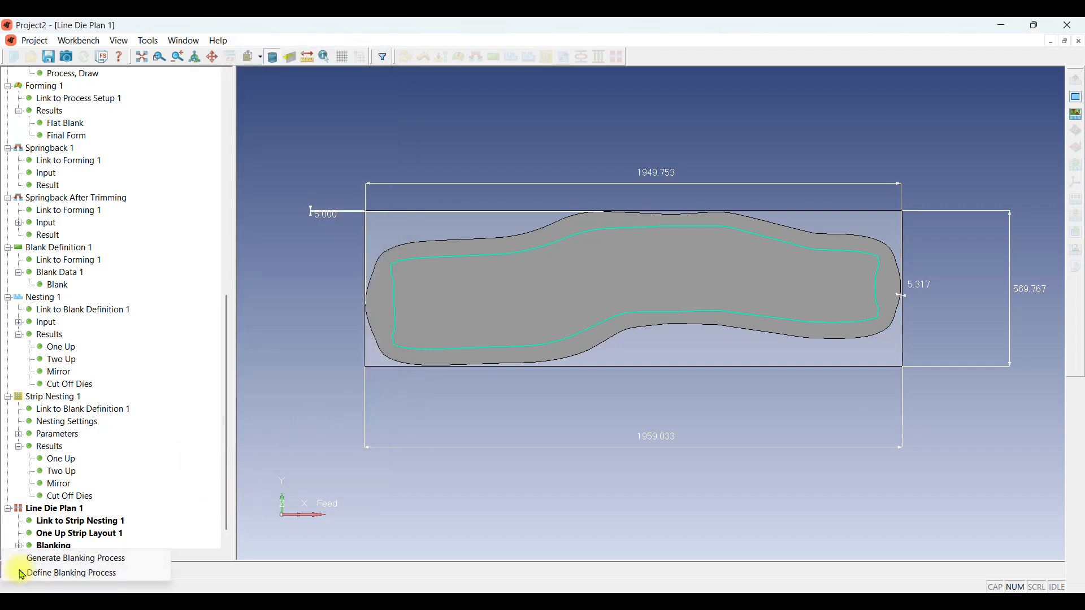
pyautogui.click(47, 558)
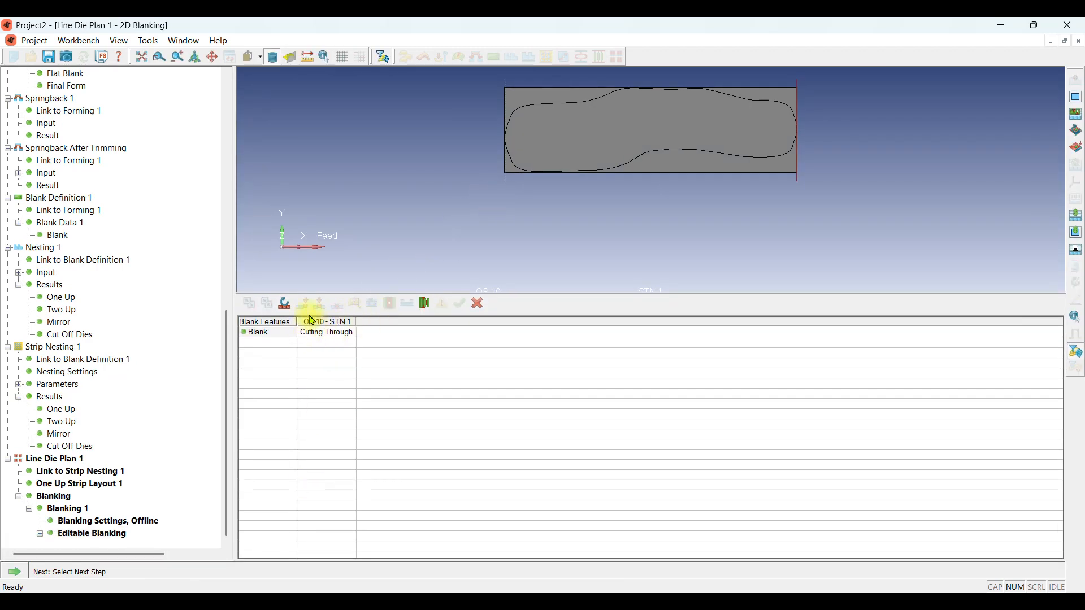
pyautogui.click(14, 572)
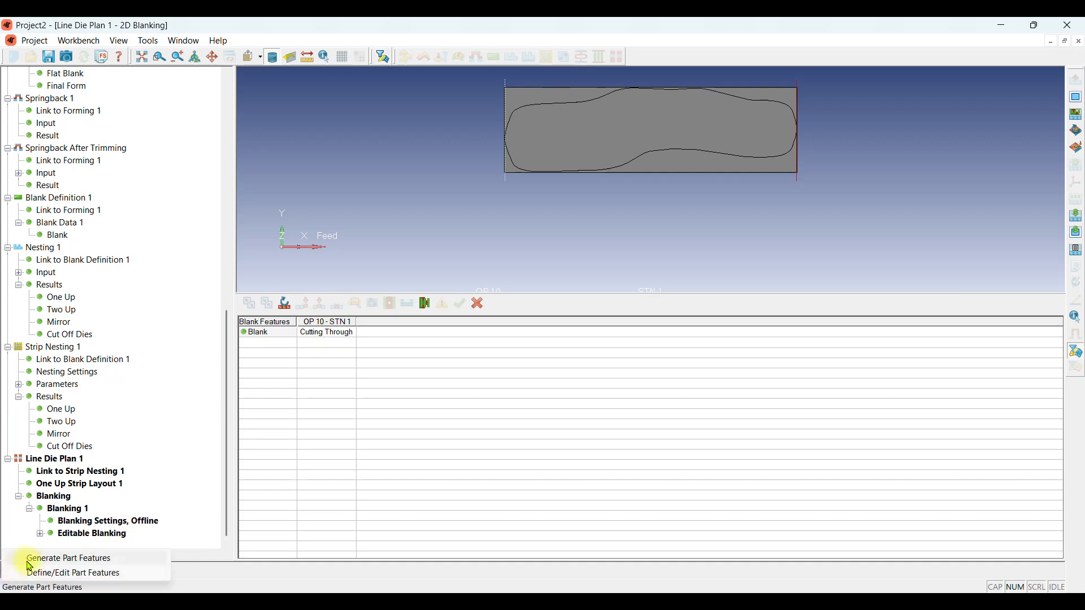
pyautogui.click(29, 562)
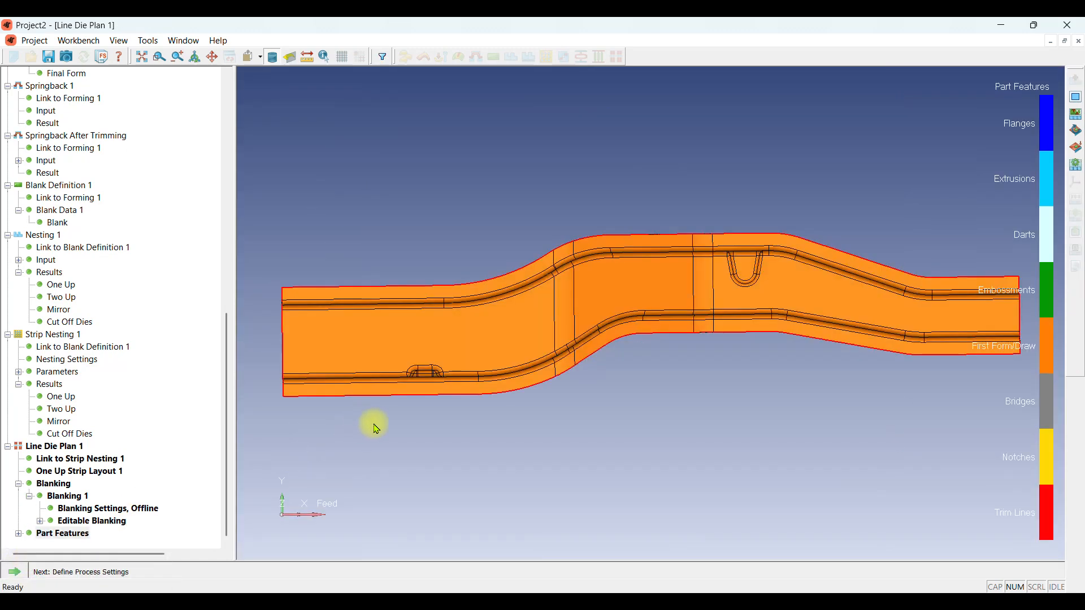
pyautogui.moveTo(648, 397); pyautogui.dragTo(572, 362, button='middle')
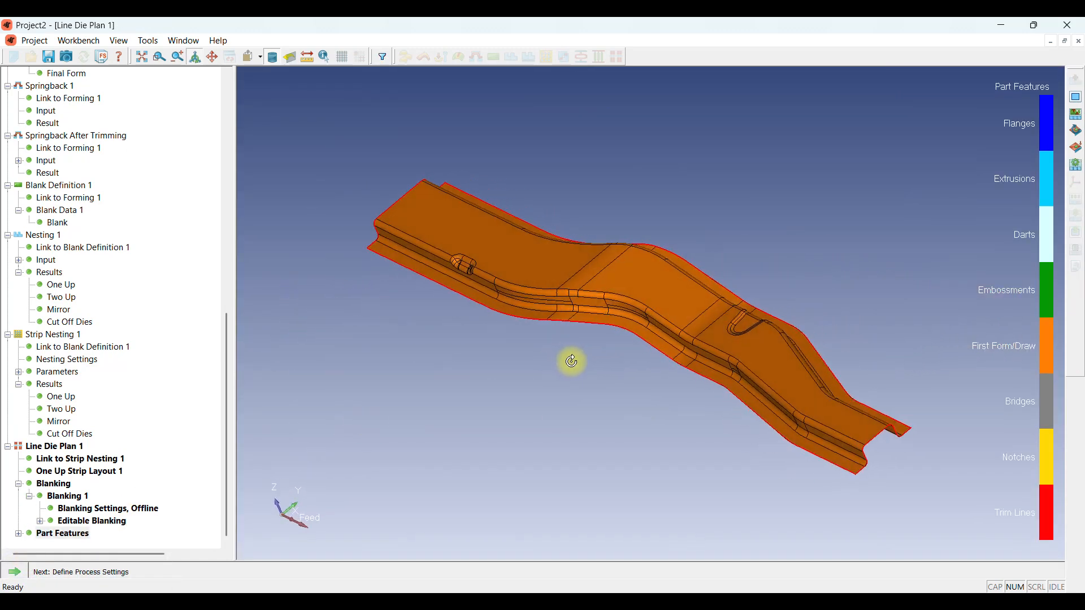
pyautogui.moveTo(652, 290); pyautogui.dragTo(667, 288, button='middle')
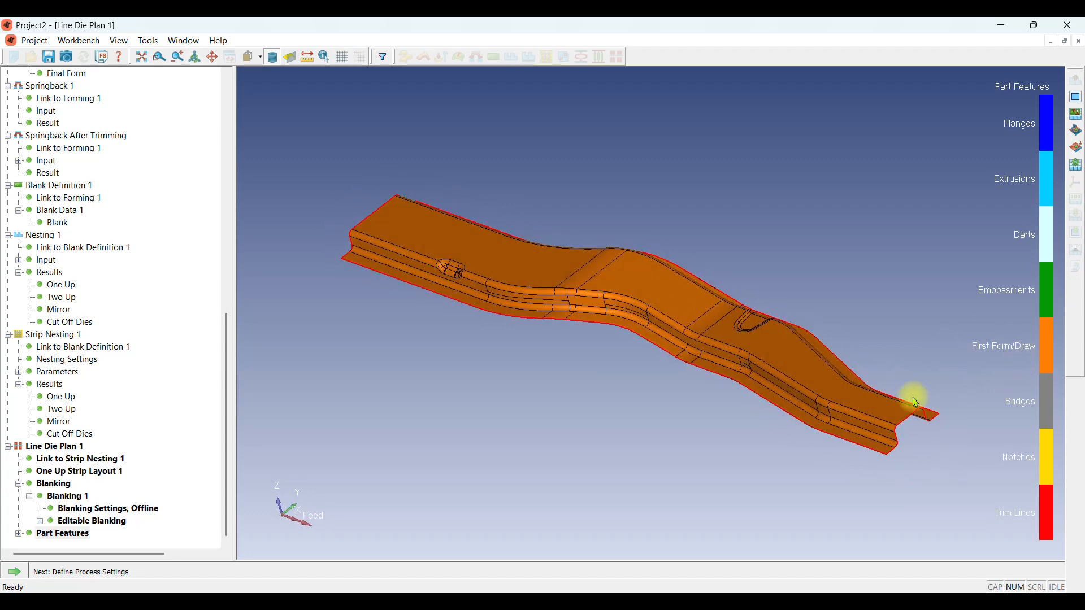
# Define the line die plan's process settings with the Transfer type and one blank processed
pyautogui.click(14, 576)
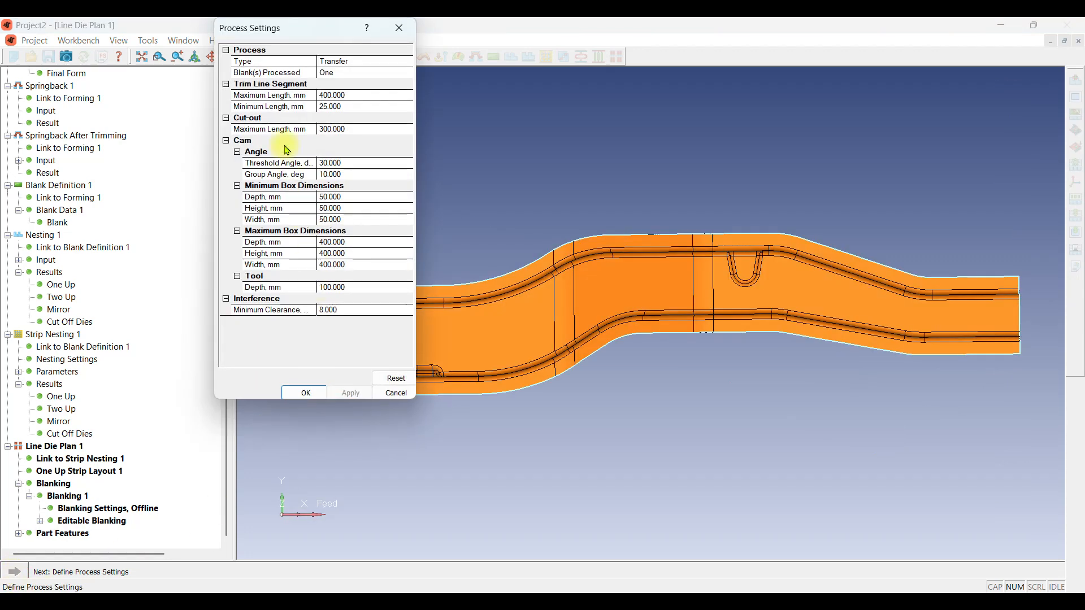
pyautogui.moveTo(299, 28); pyautogui.dragTo(344, 125)
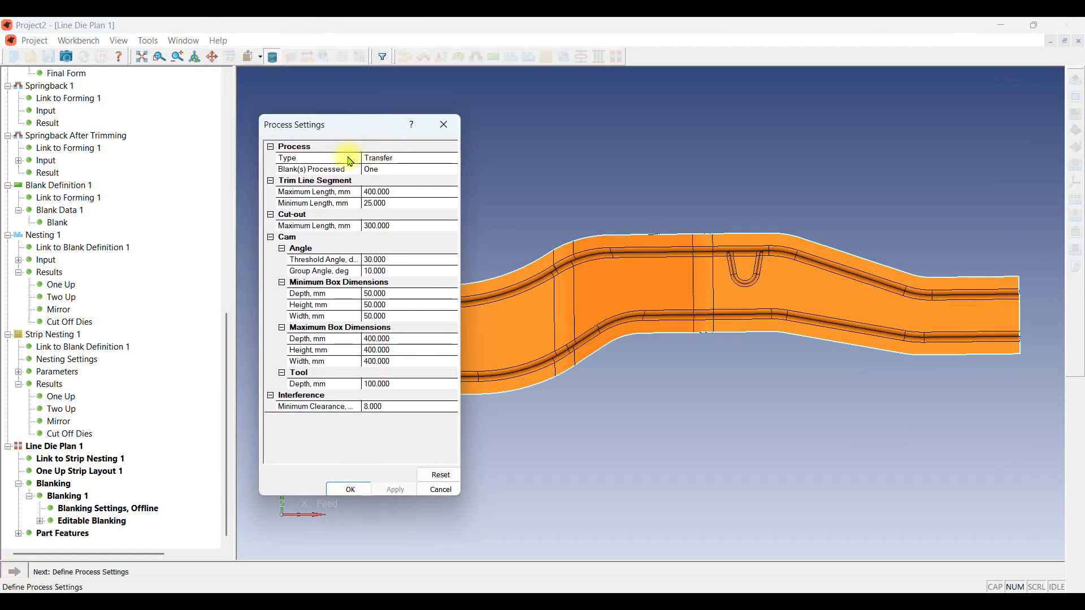
pyautogui.click(370, 160)
pyautogui.click(371, 160)
pyautogui.click(386, 169)
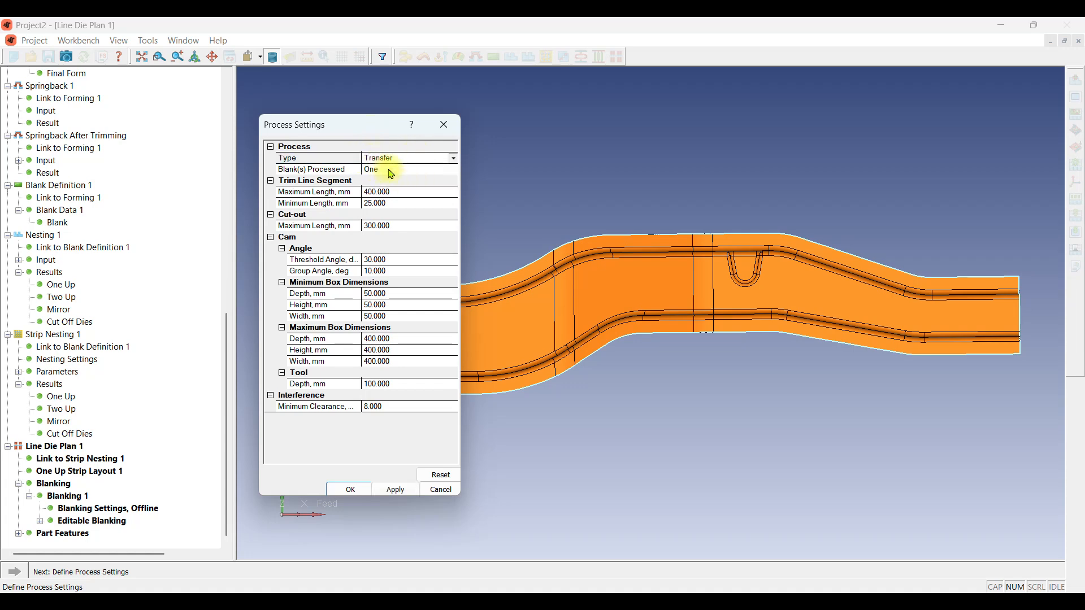
pyautogui.click(356, 489)
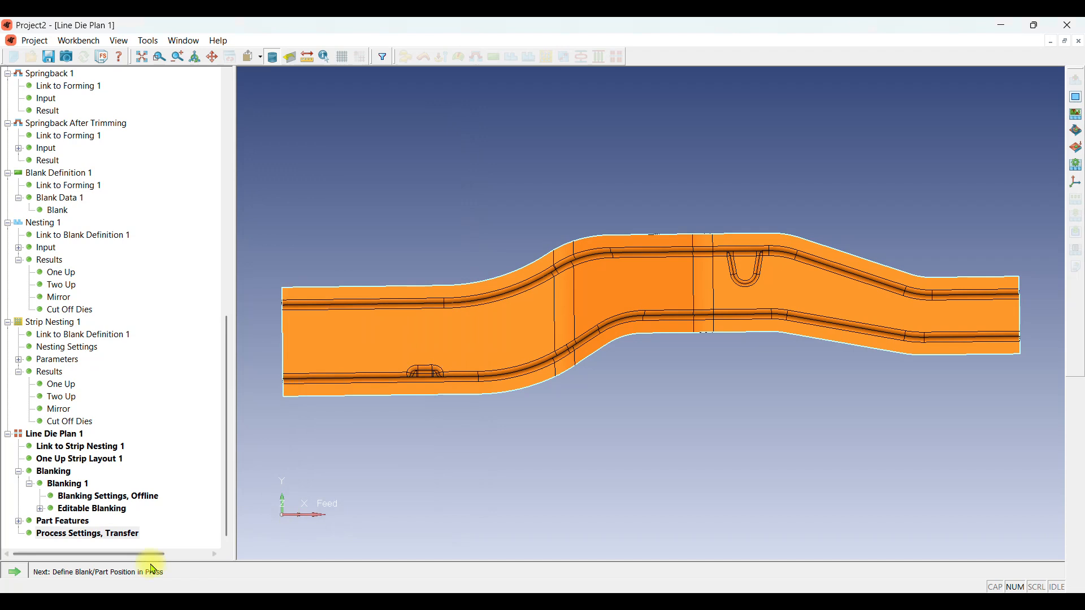
# Position the part in the press with its rotation based on minimum feed, and generate the die lineup
pyautogui.click(7, 575)
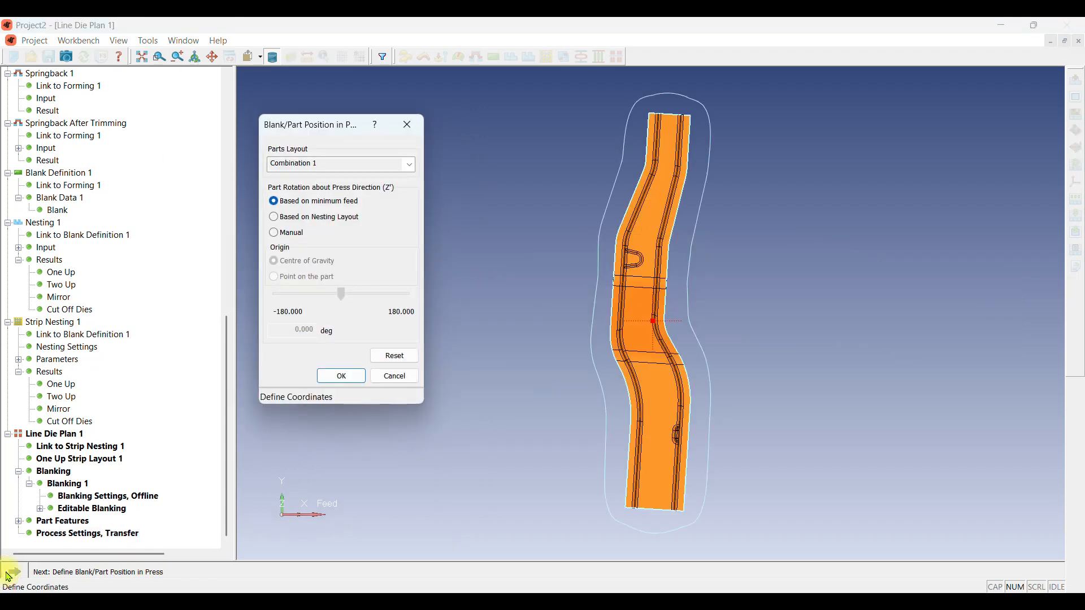
pyautogui.click(333, 222)
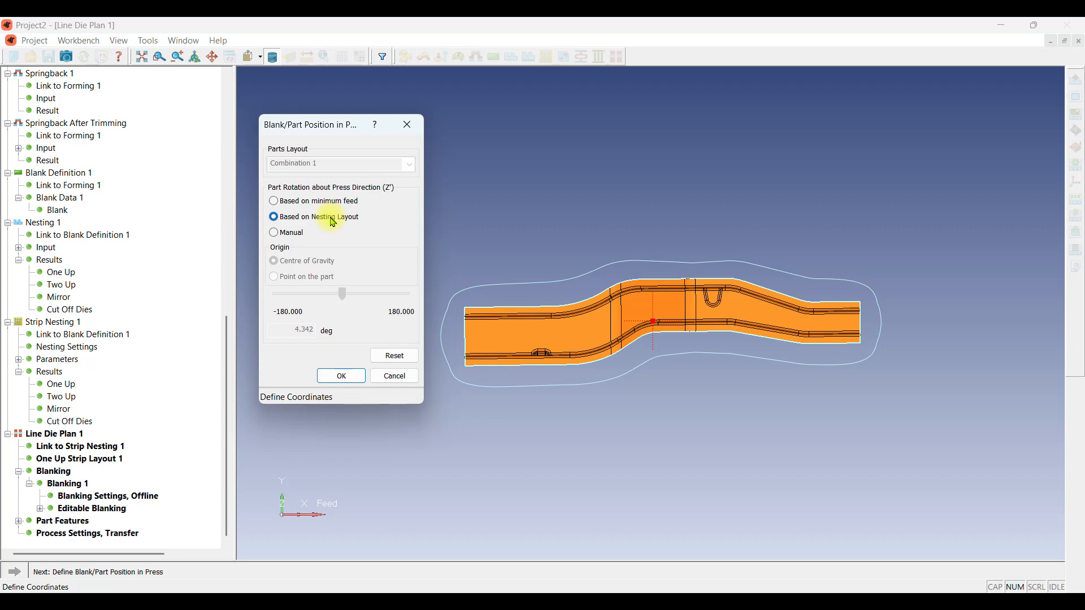
pyautogui.click(281, 232)
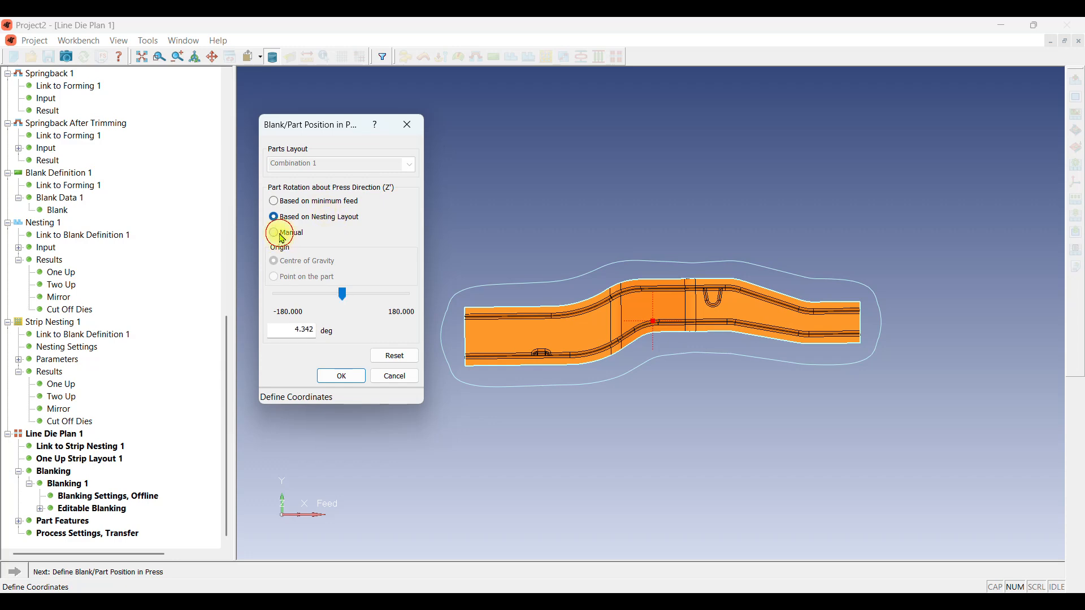
pyautogui.click(310, 202)
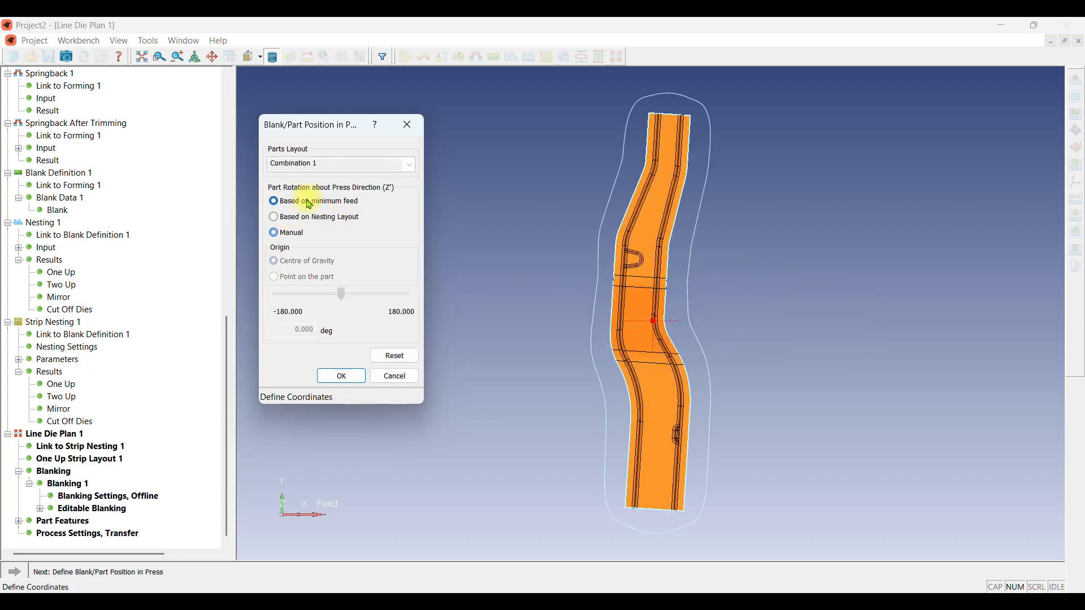
pyautogui.click(342, 376)
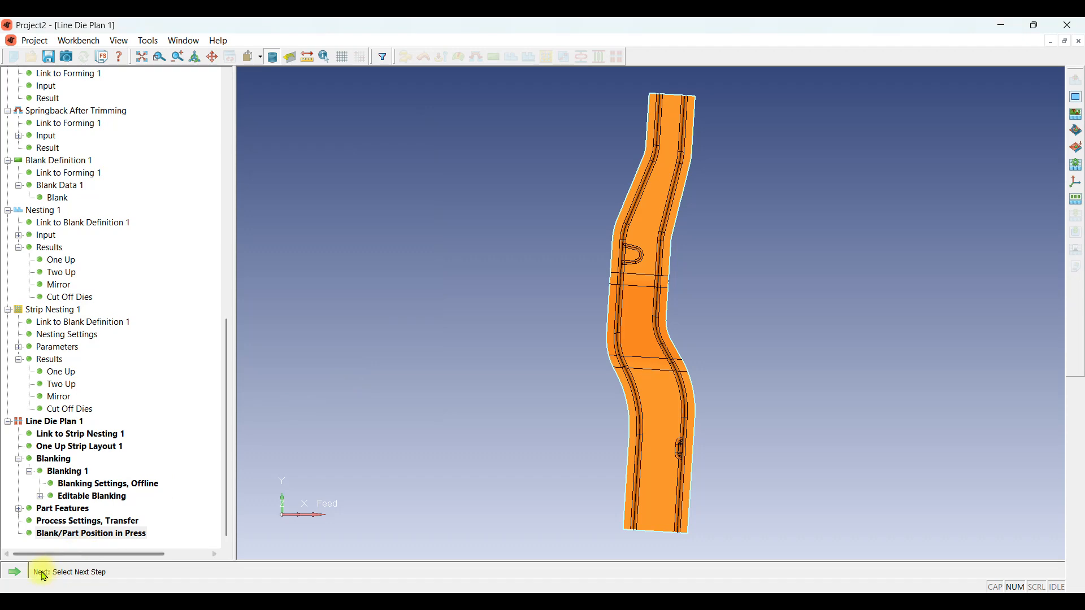
pyautogui.click(44, 573)
pyautogui.click(69, 555)
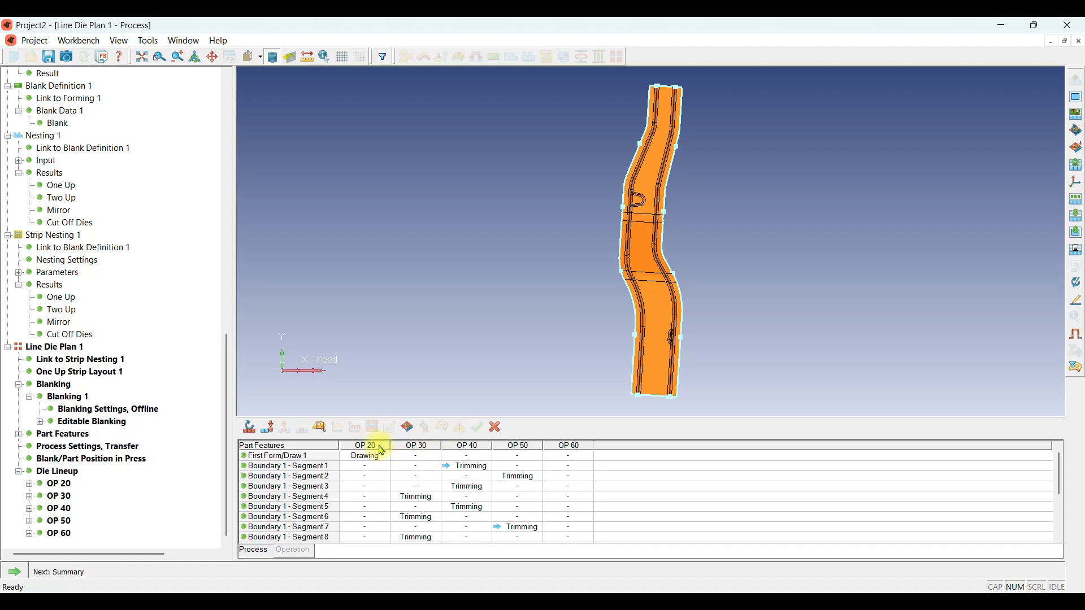
# Examine which part features are drawn or trimmed in each operation of the die lineup, from OP 20 to OP 60
pyautogui.click(382, 451)
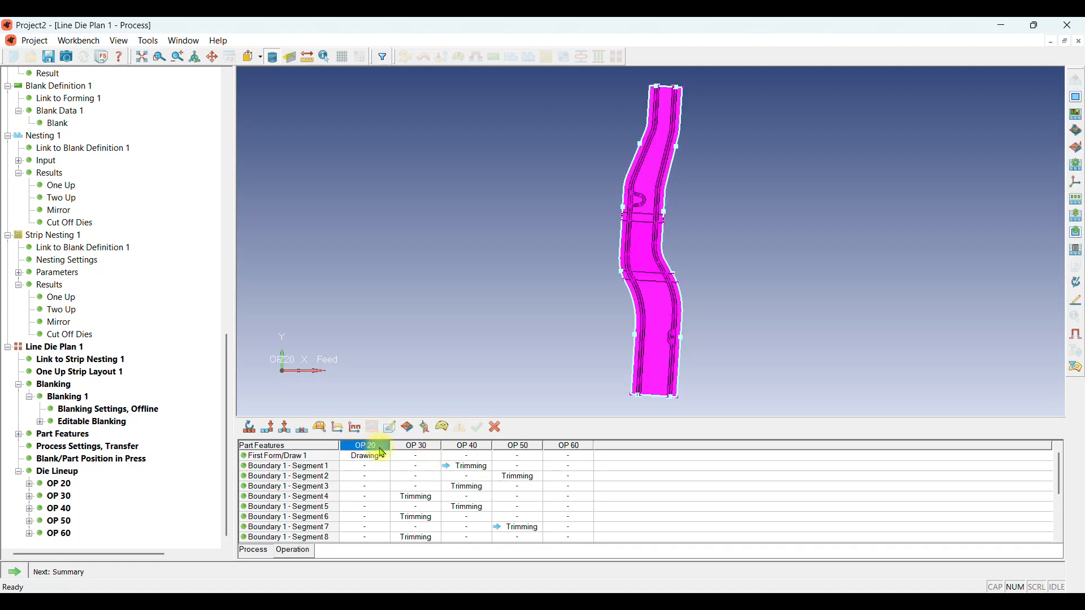
pyautogui.click(407, 451)
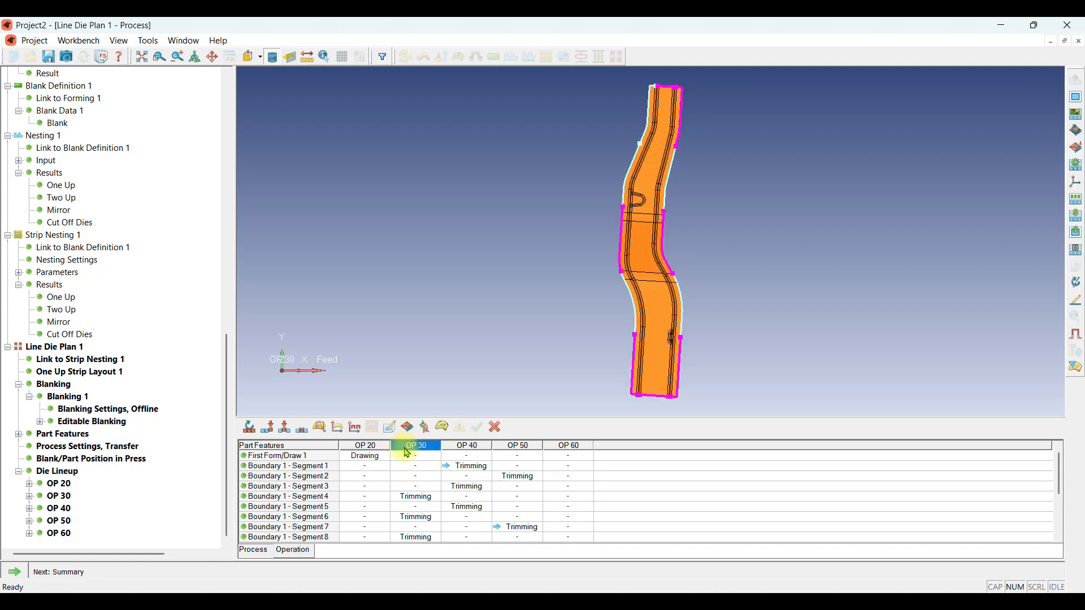
pyautogui.click(458, 446)
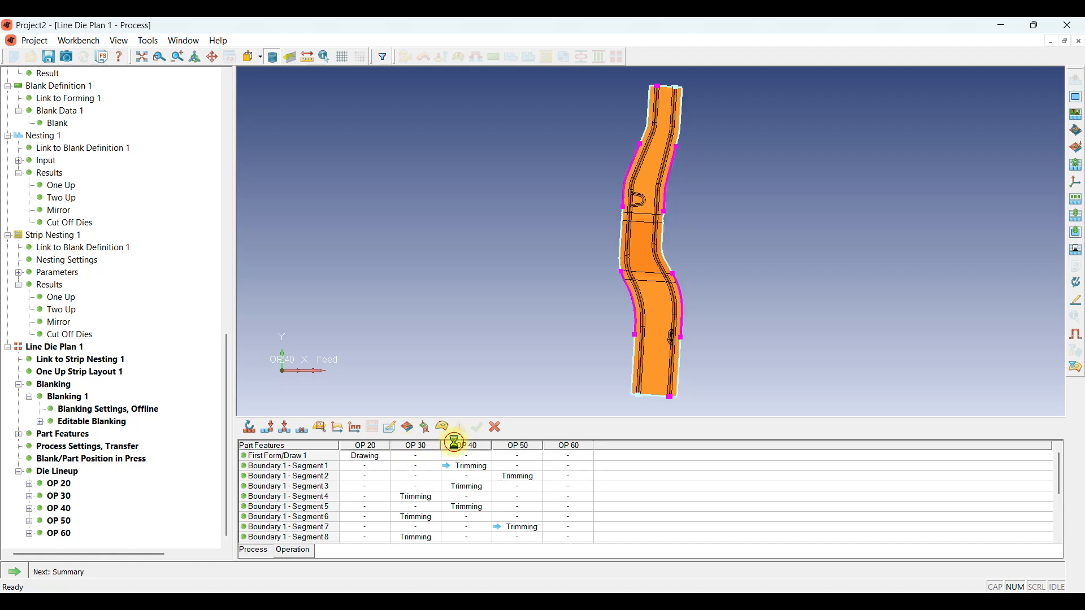
pyautogui.click(507, 447)
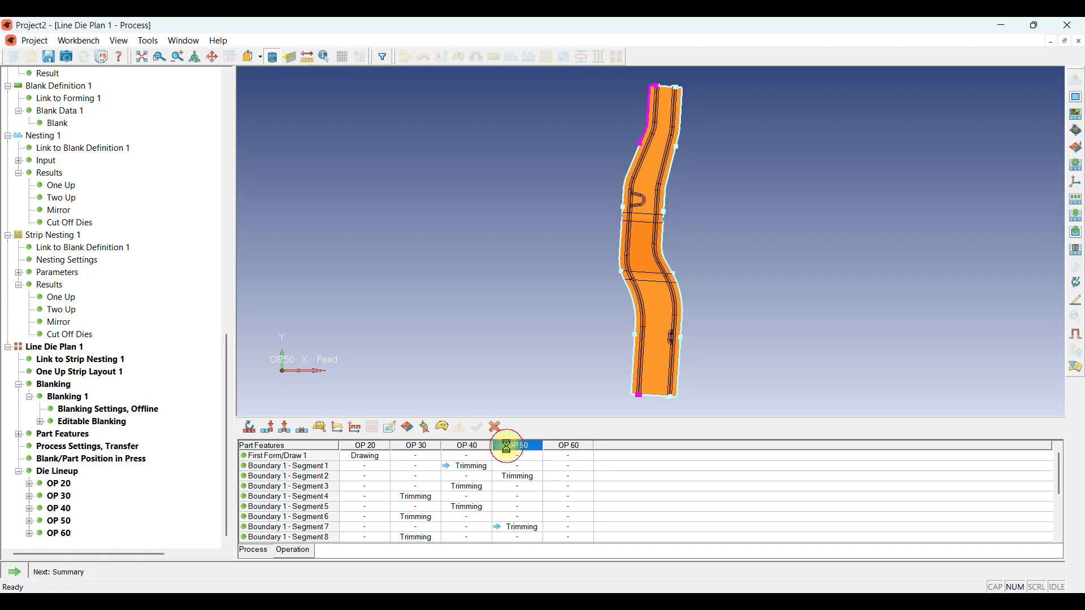
pyautogui.click(560, 448)
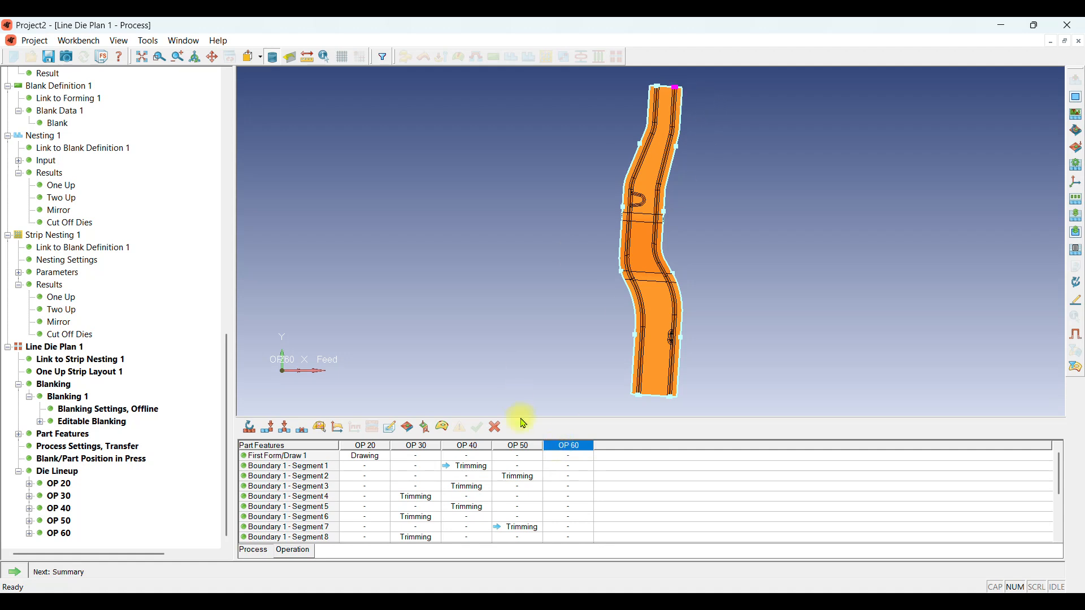
pyautogui.scroll(-3, 577, 486)
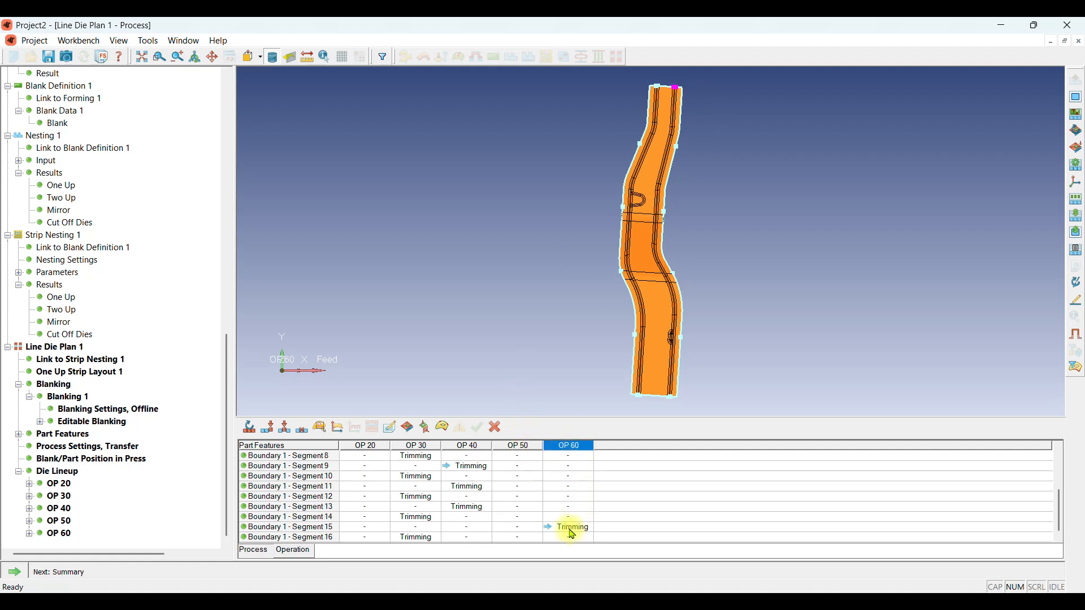
pyautogui.click(517, 448)
pyautogui.scroll(3, 518, 478)
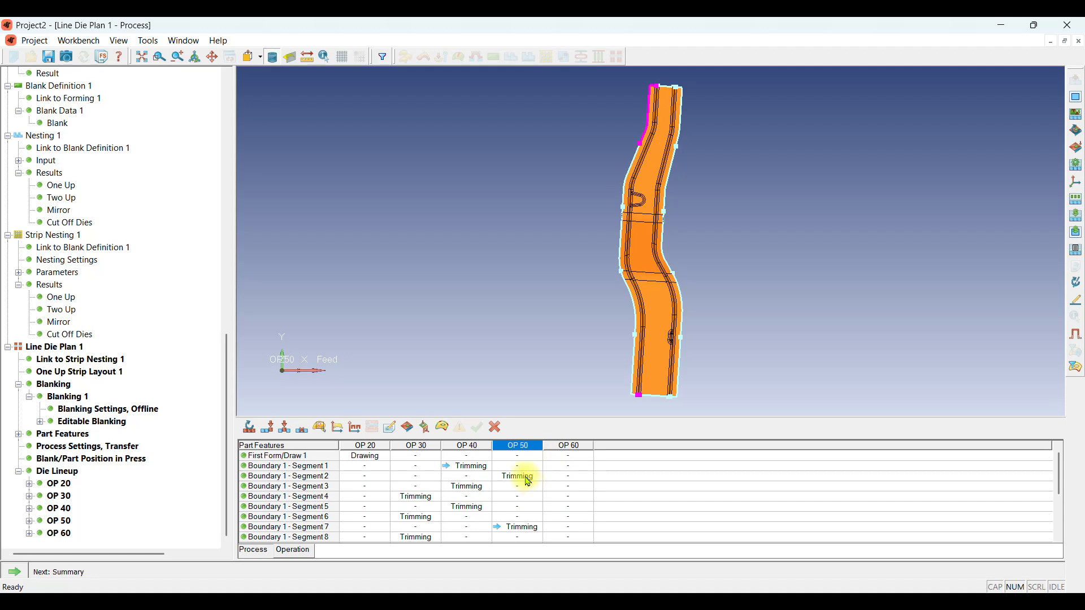
# Move the trimming of Boundary 1 - Segment 2 from OP 50 to OP 40 in the die lineup
pyautogui.click(474, 447)
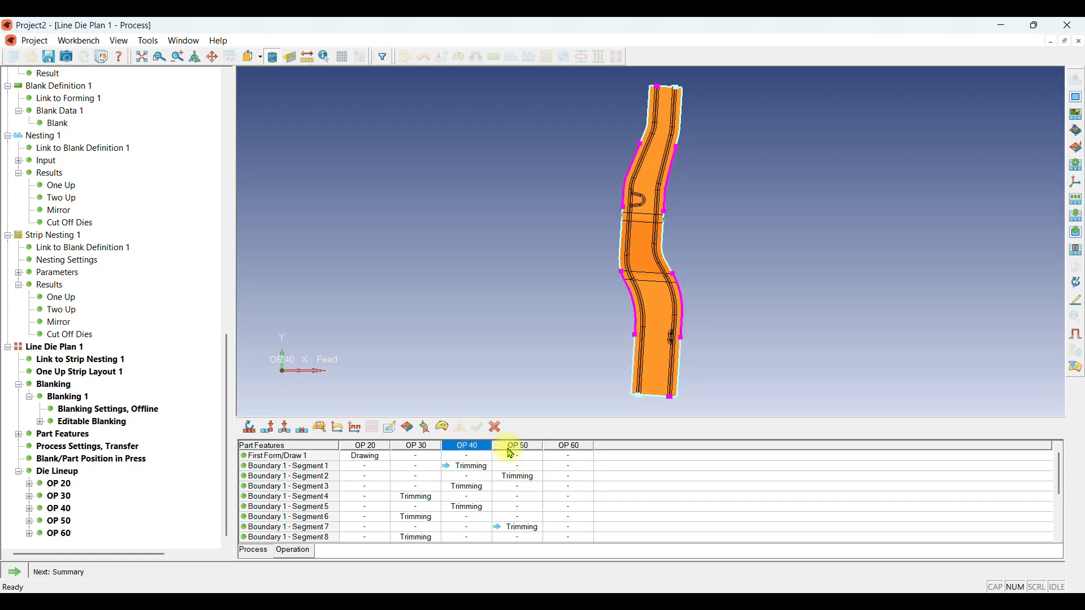
pyautogui.moveTo(518, 479); pyautogui.dragTo(469, 477)
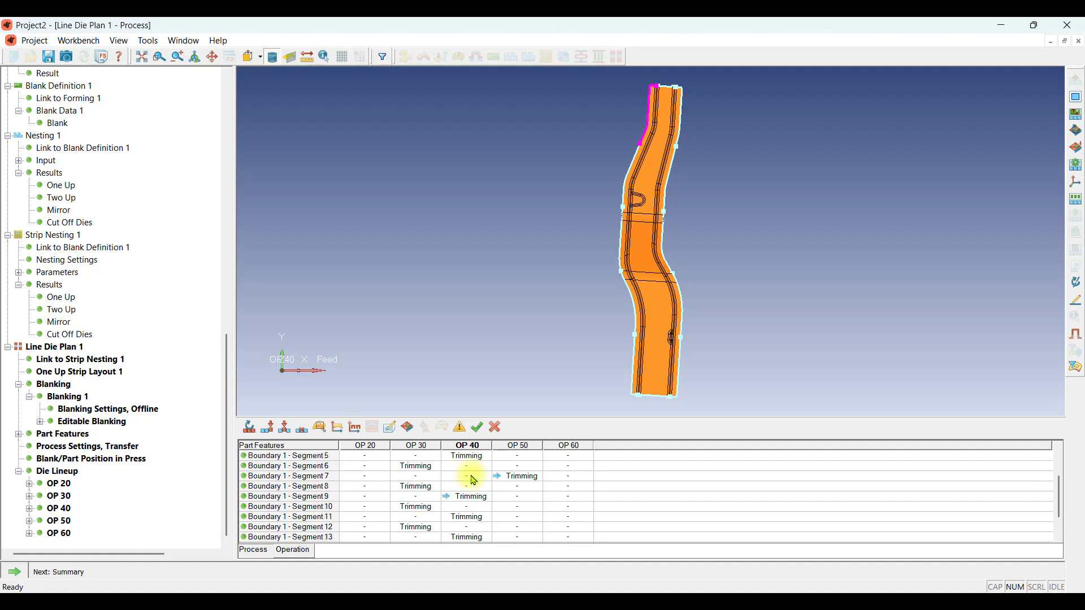
pyautogui.click(475, 447)
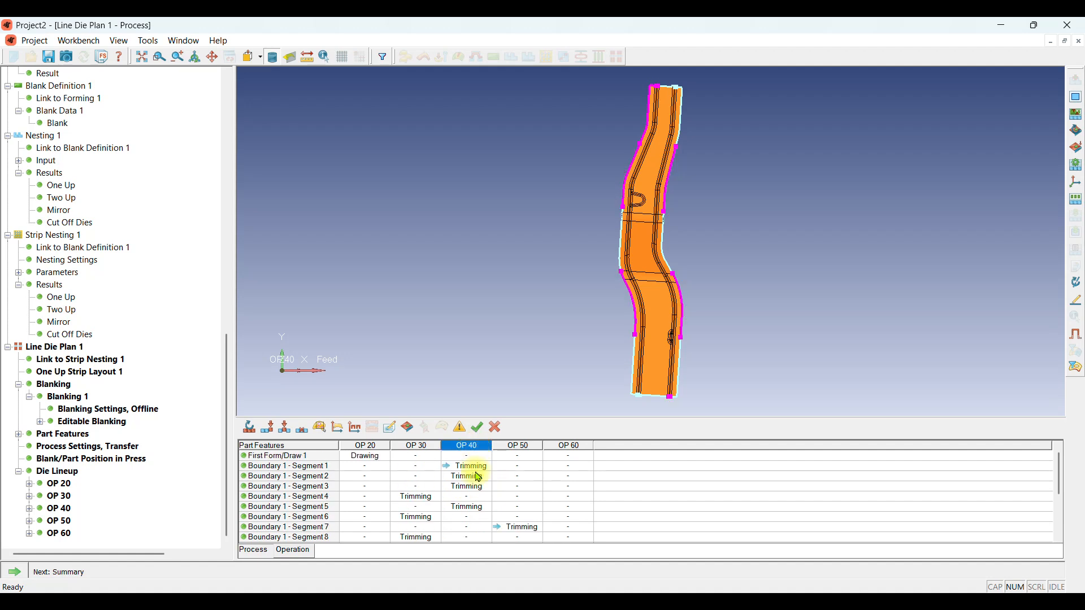
# Move the trimming of Boundary 1 - Segment 7 from OP 50 to OP 40
pyautogui.click(523, 445)
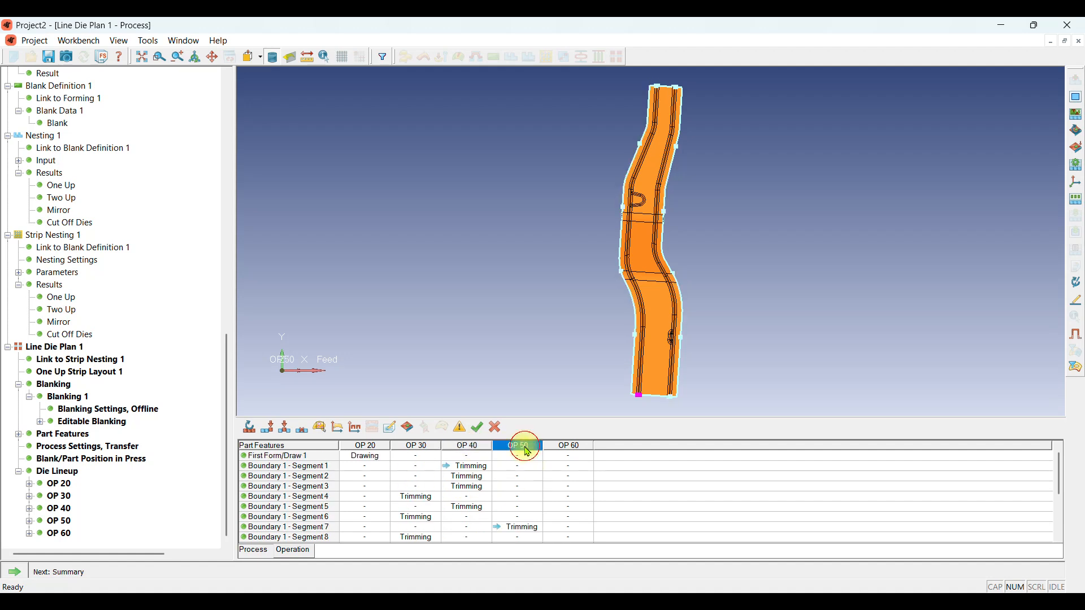
pyautogui.click(527, 528)
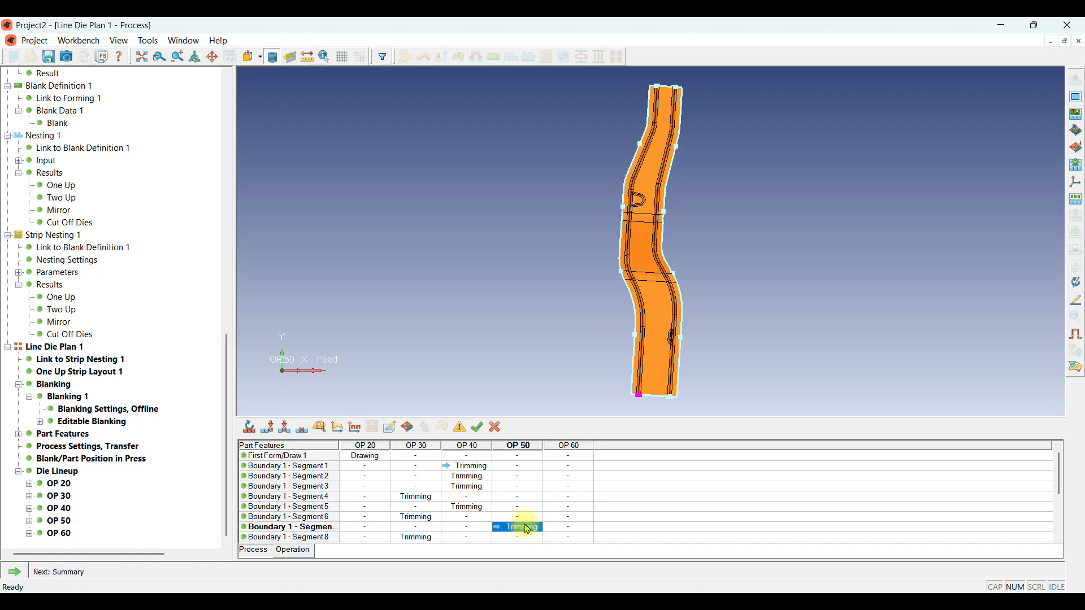
pyautogui.click(457, 447)
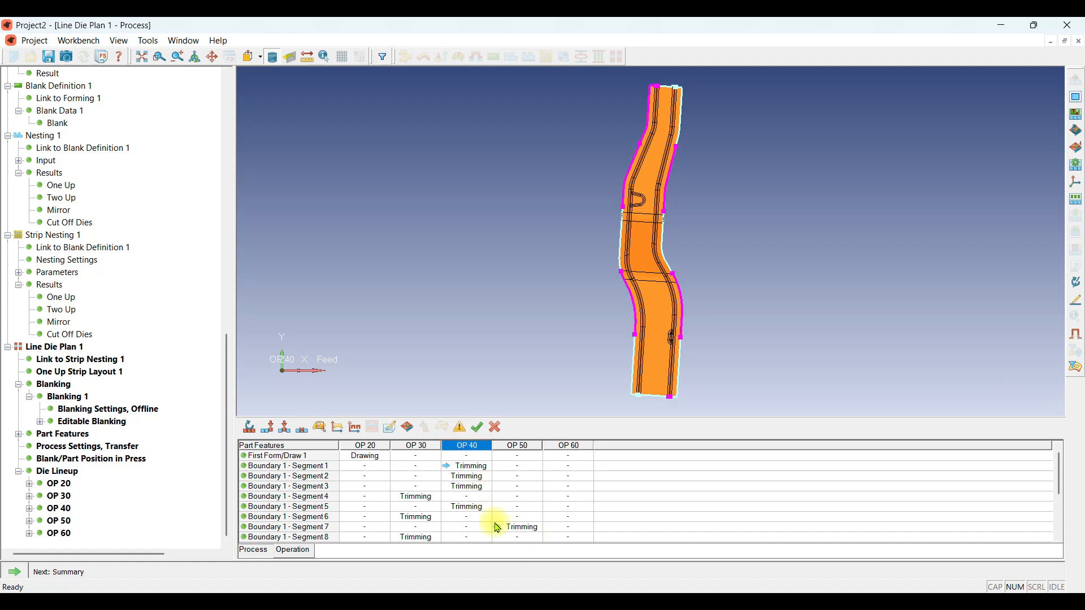
pyautogui.moveTo(512, 532); pyautogui.dragTo(473, 527)
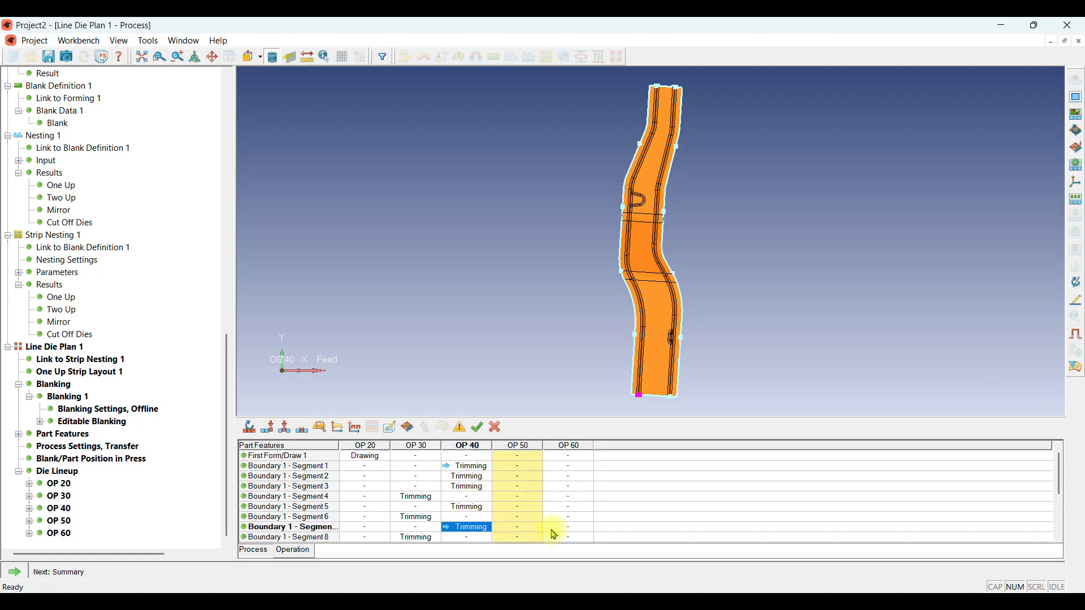
# Delete the emptied OP 50 from the process, directly after OP 40
pyautogui.click(519, 446)
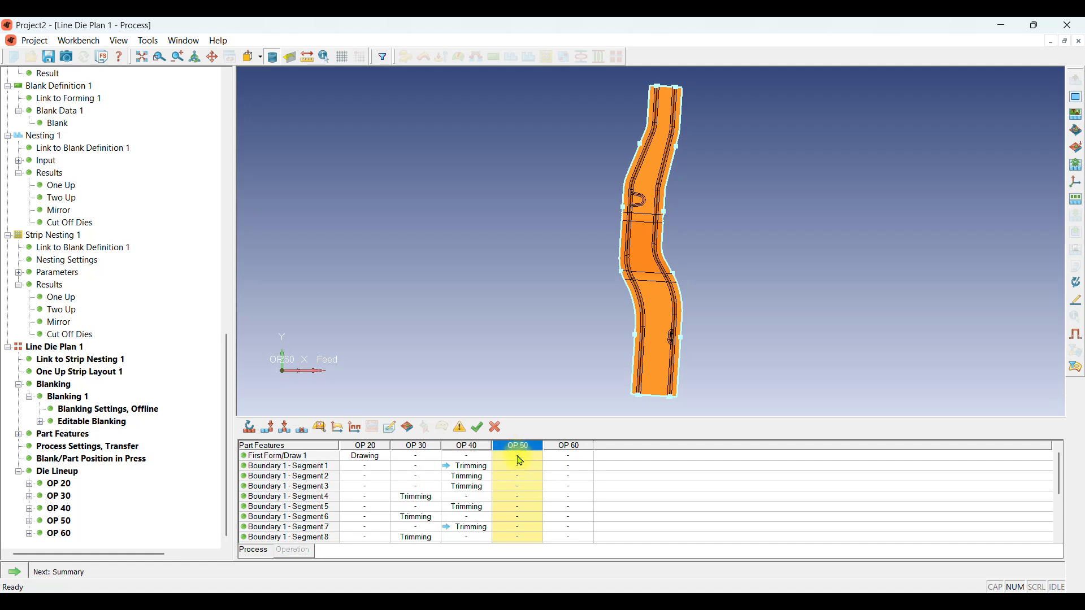
pyautogui.scroll(-2, 508, 502)
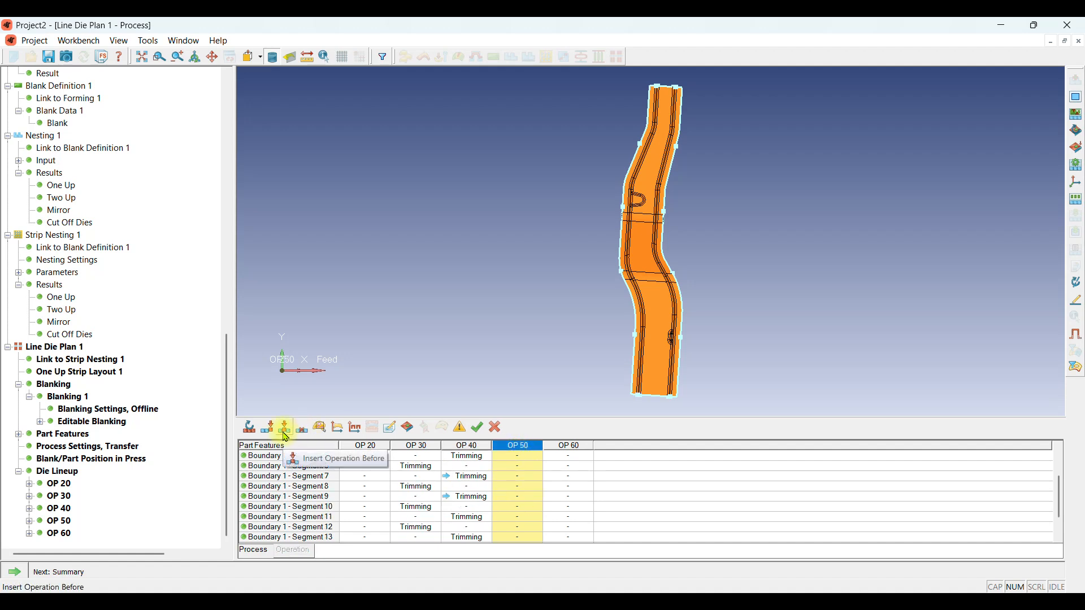
pyautogui.click(302, 427)
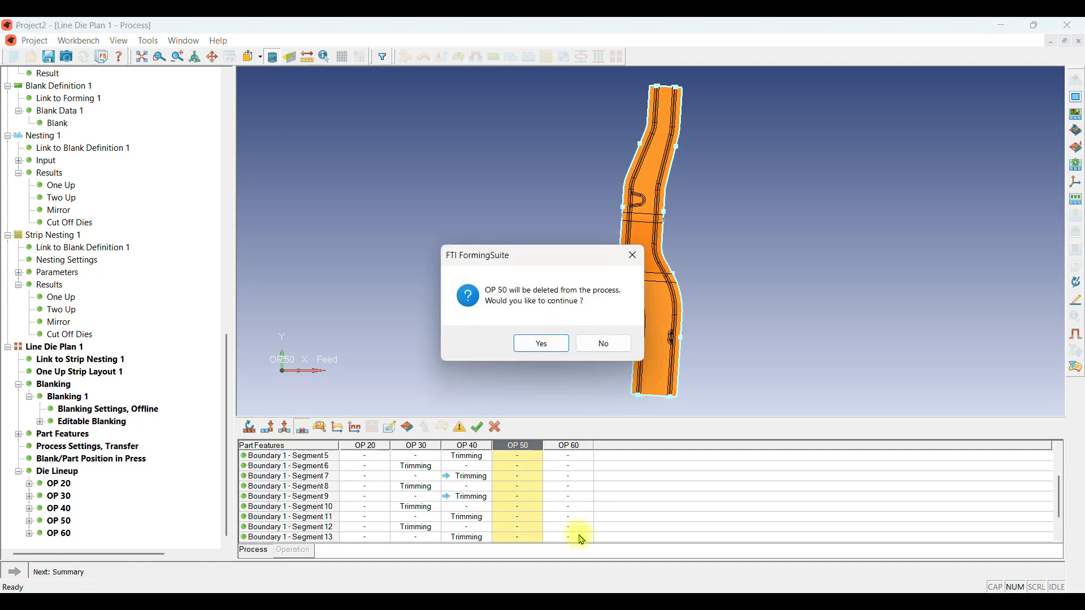
pyautogui.click(540, 342)
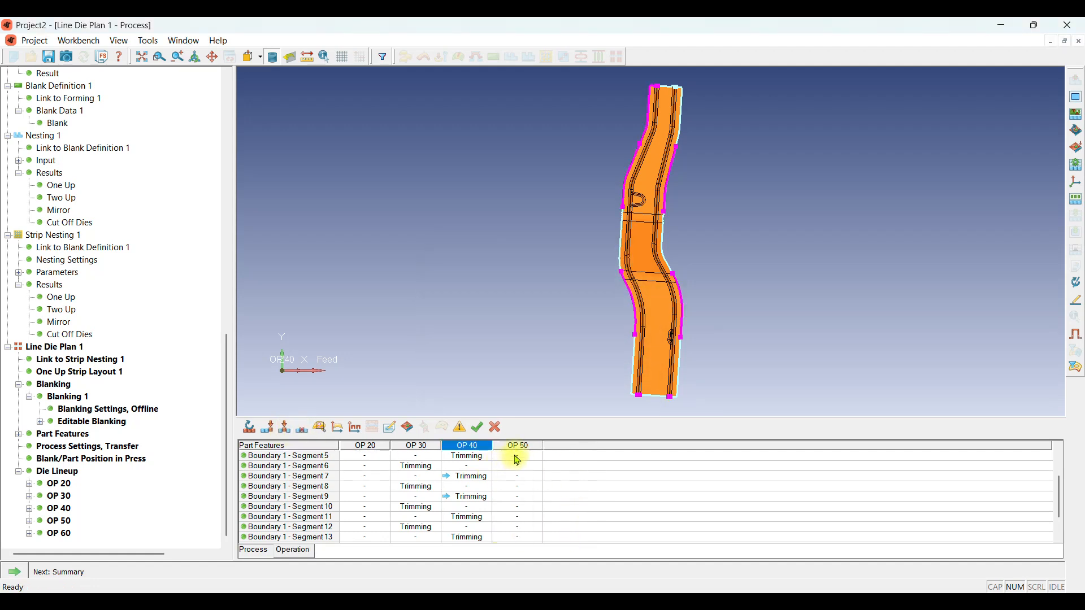
# Move the trimming of Boundary 1 - Segment 15 from the final operation, OP 50, into OP 40
pyautogui.scroll(-1, 521, 469)
pyautogui.click(520, 528)
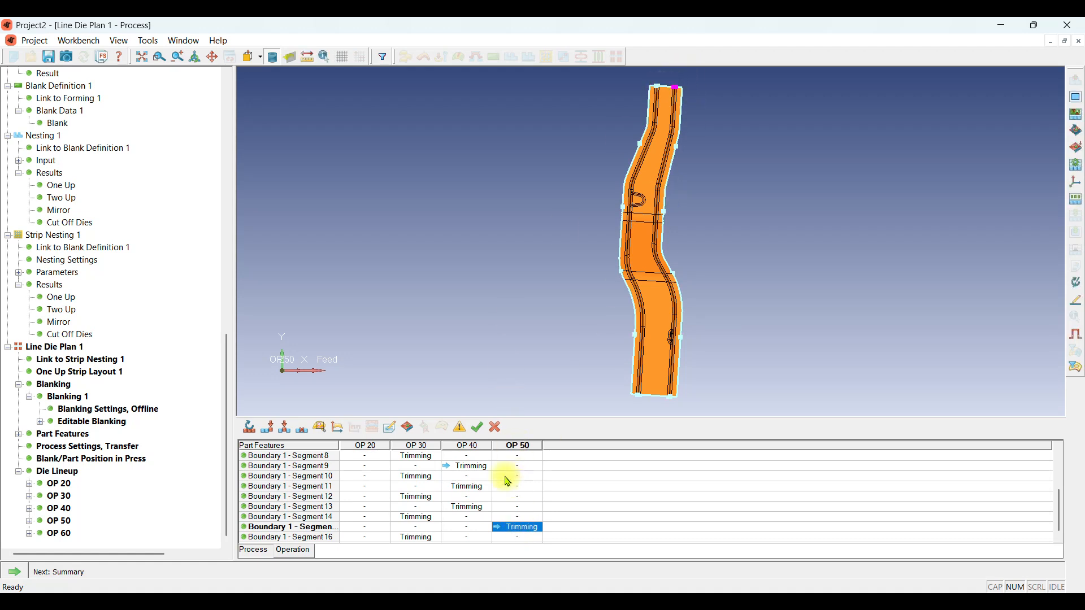
pyautogui.click(475, 451)
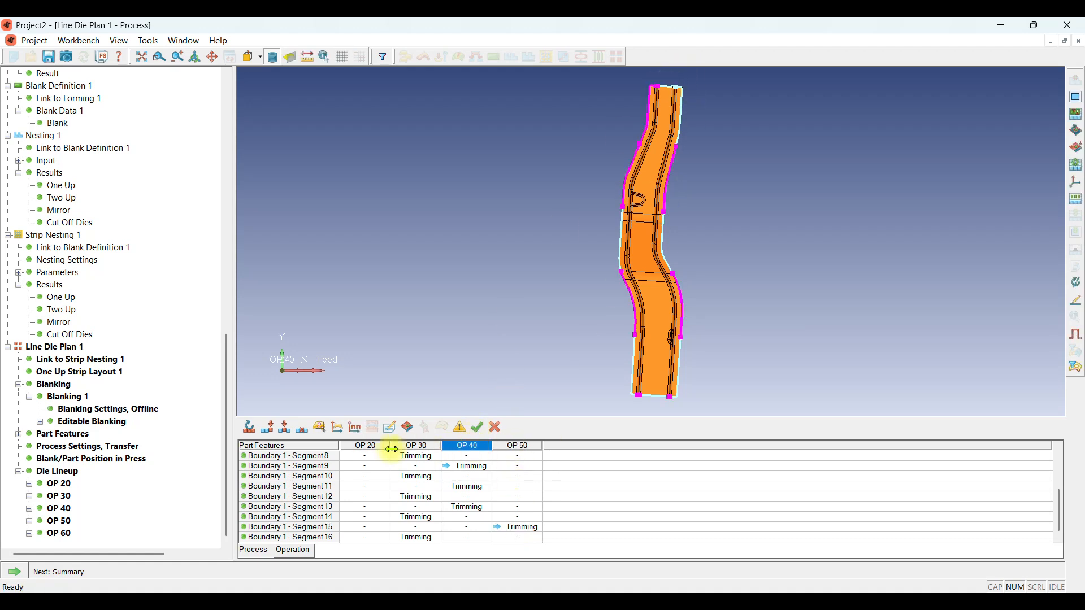
pyautogui.click(414, 452)
pyautogui.click(476, 450)
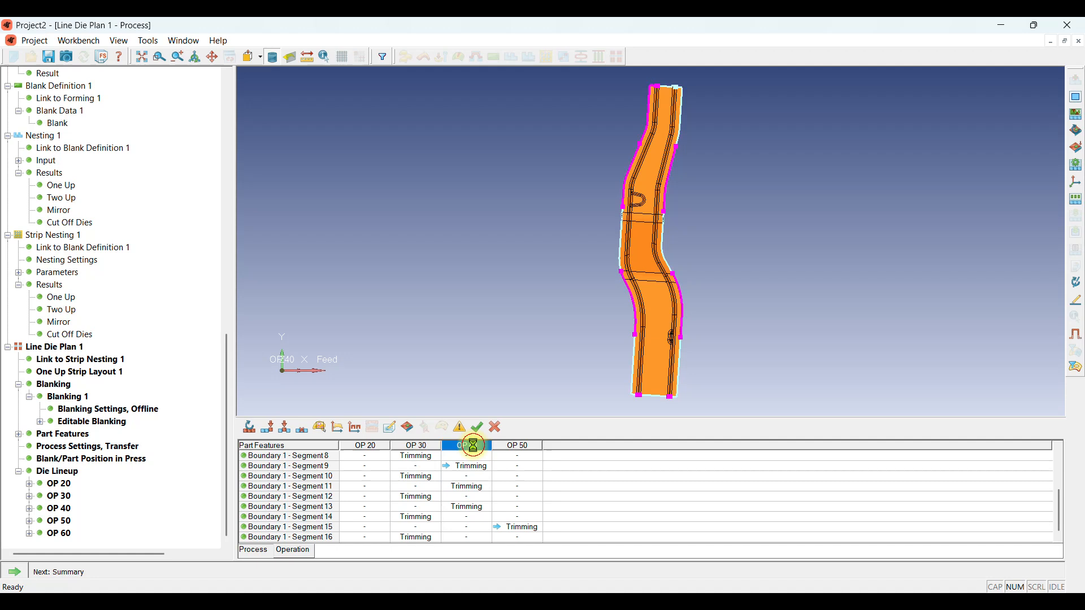
pyautogui.click(517, 527)
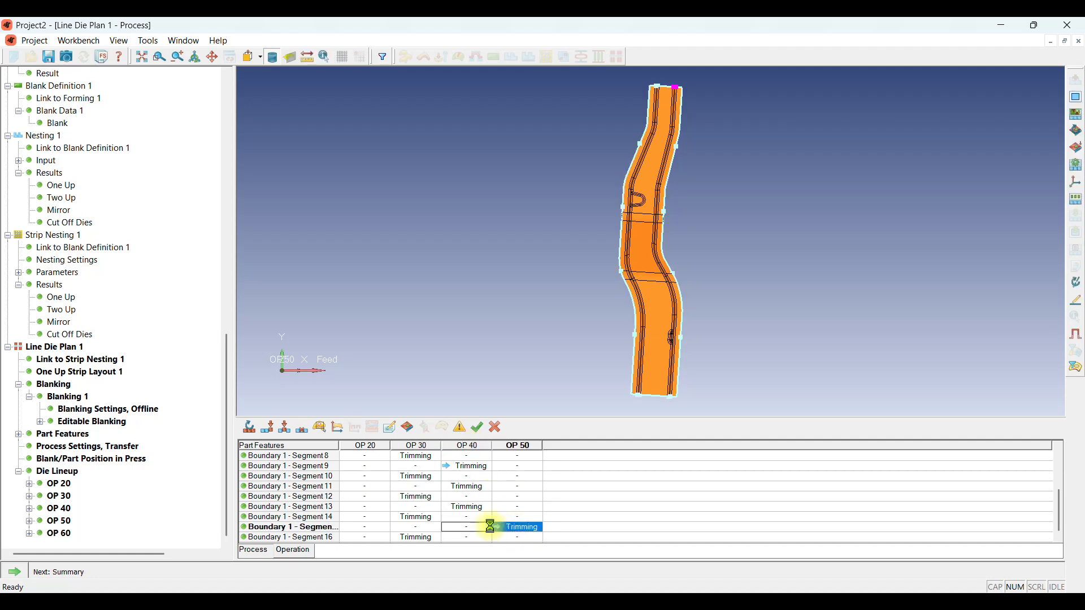
# Delete the now unused final operation, OP 50, so the lineup ends with OP 40
pyautogui.click(517, 446)
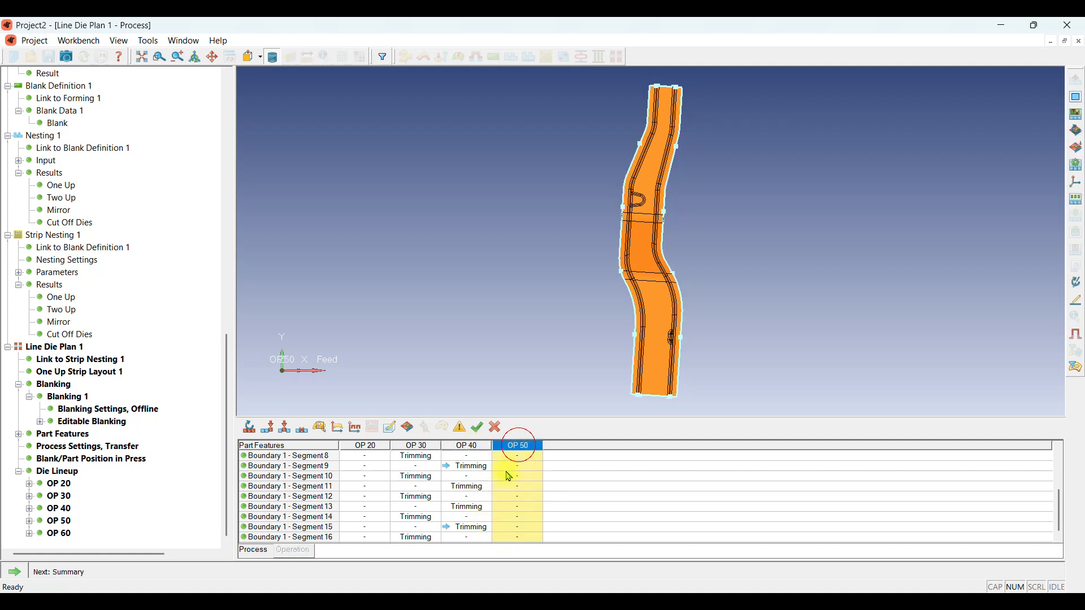
pyautogui.click(301, 433)
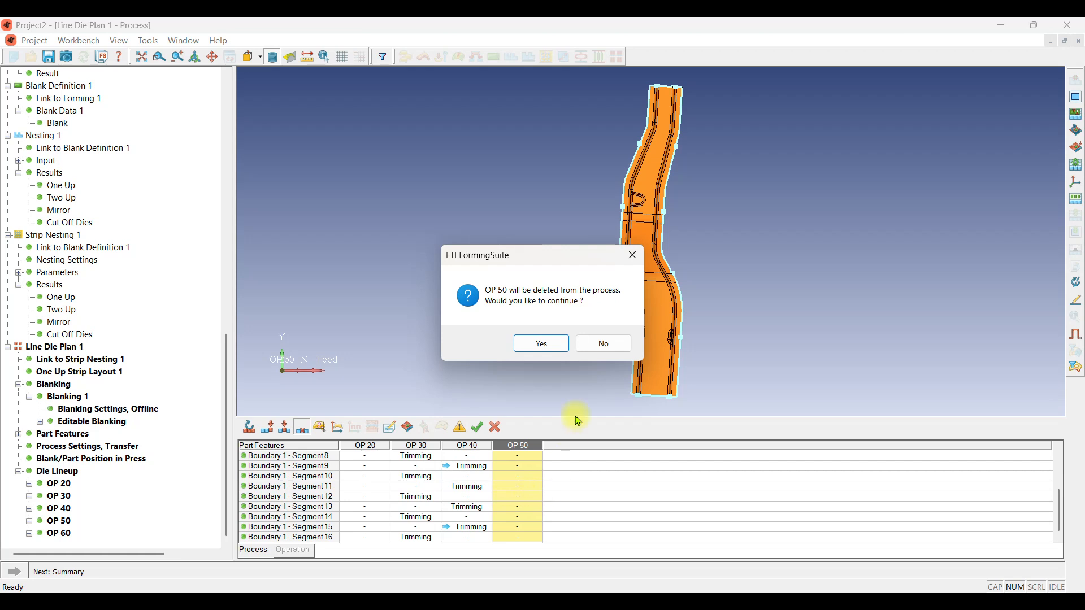
pyautogui.click(552, 343)
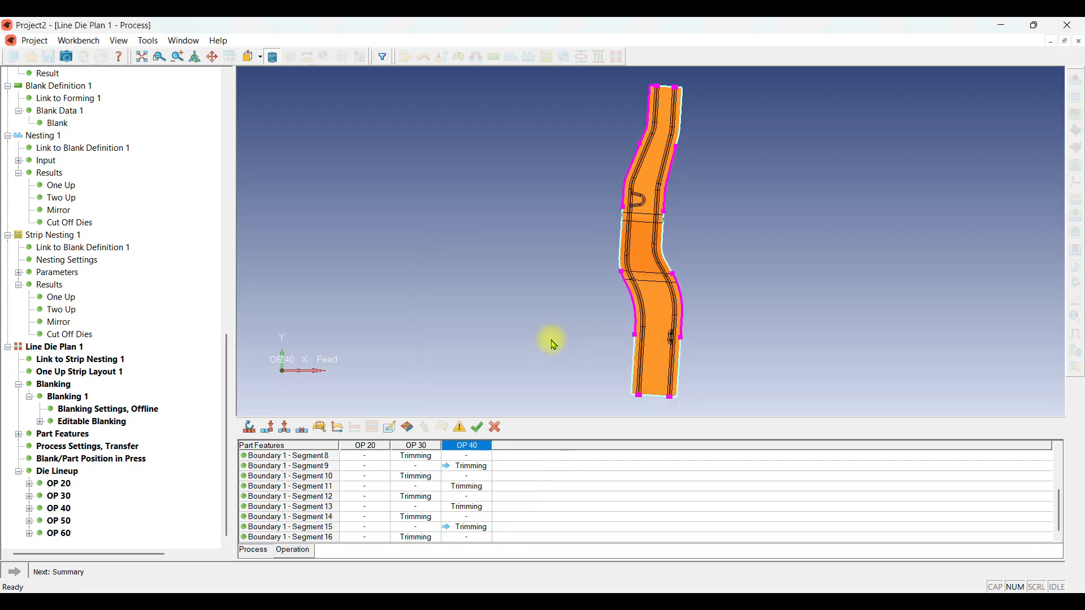
# Validate the shortened process, continue despite the part feature interferences, and inspect the OP 40 trim segments in 3D
pyautogui.click(459, 430)
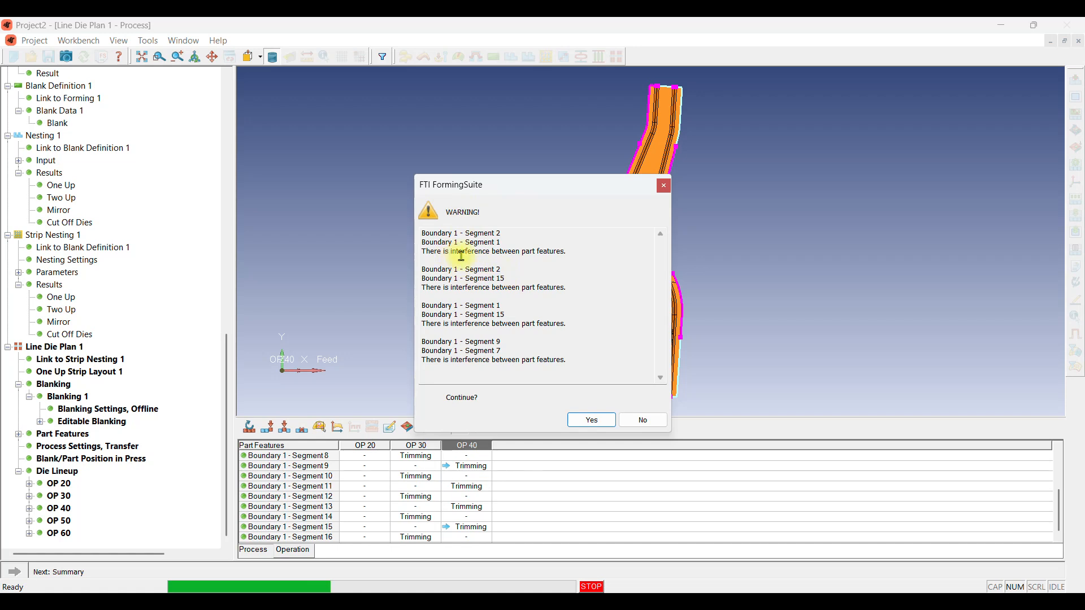
pyautogui.click(587, 419)
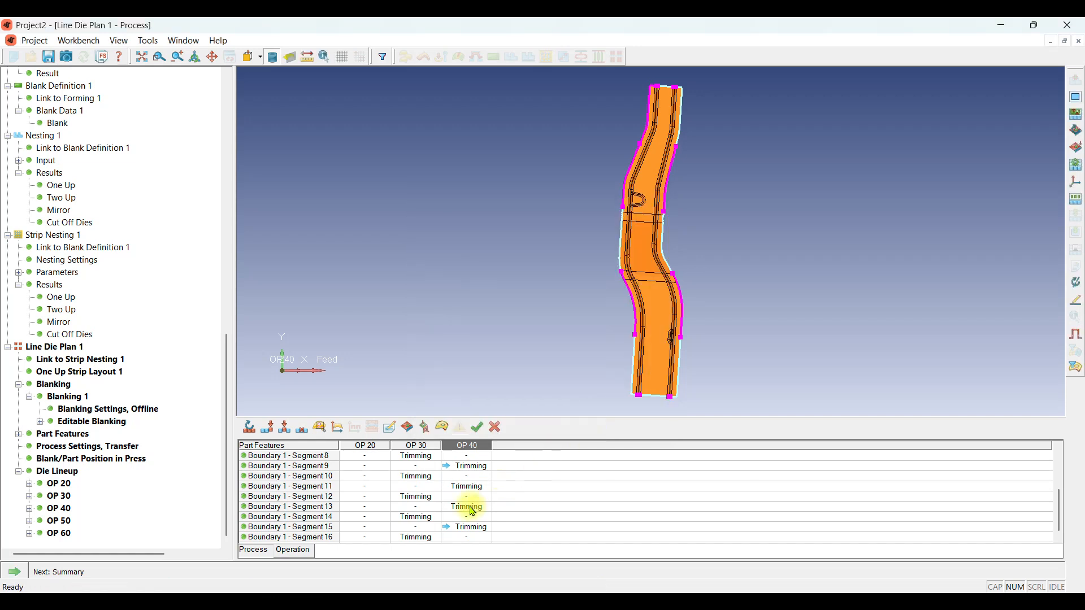
pyautogui.moveTo(659, 363); pyautogui.dragTo(631, 290, button='middle')
pyautogui.moveTo(642, 198); pyautogui.dragTo(412, 310, button='middle')
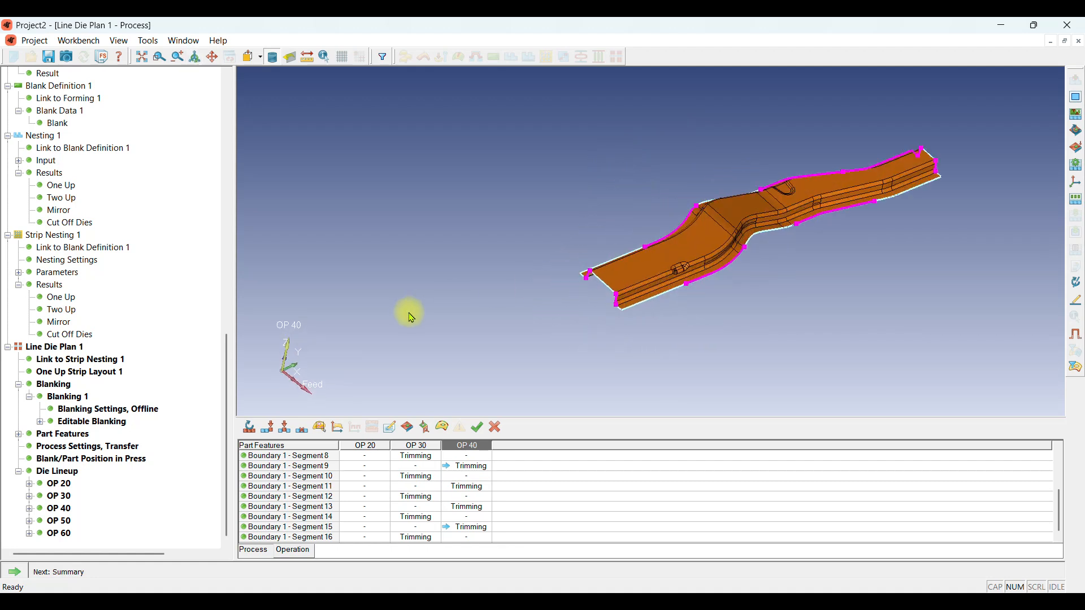
# Insert a new operation after OP 40 and assign Restrike to First Form/Draw 1 in OP 50
pyautogui.click(269, 429)
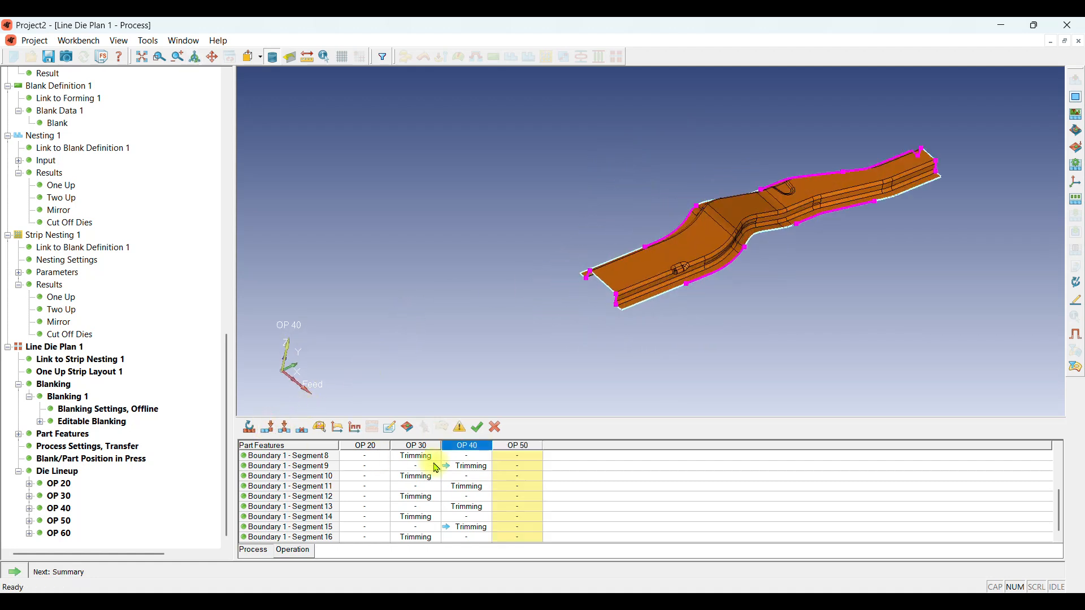
pyautogui.scroll(3, 370, 477)
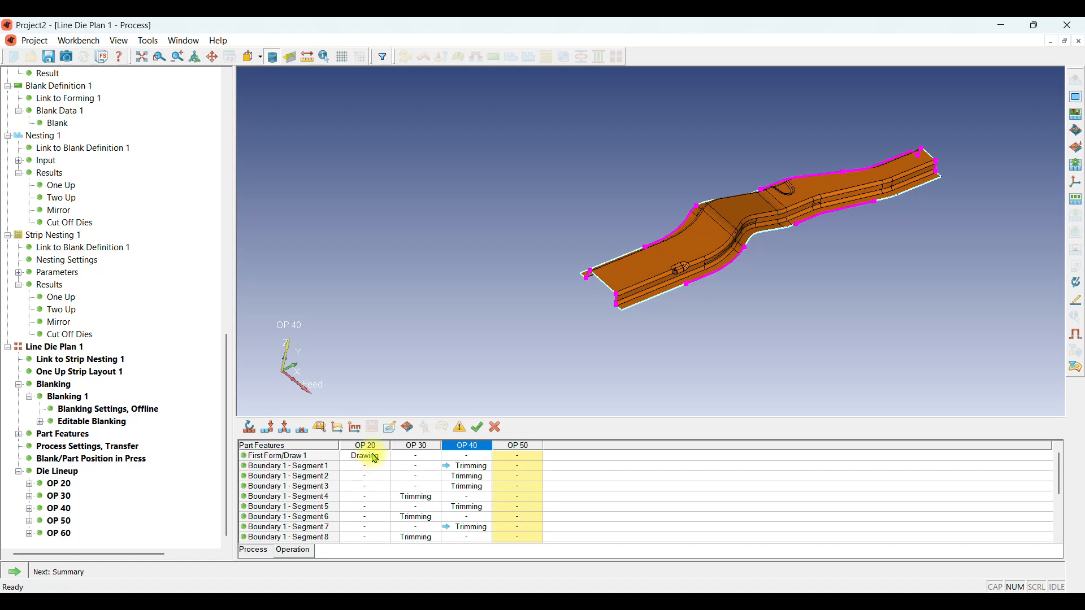
pyautogui.click(374, 456)
pyautogui.click(512, 459)
pyautogui.click(536, 457)
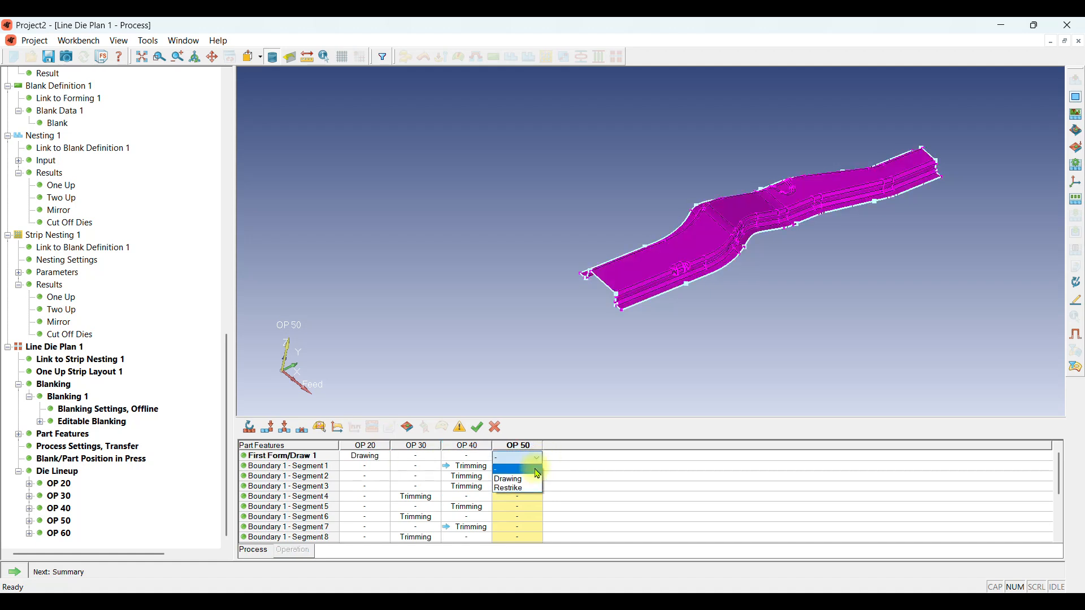
pyautogui.click(534, 488)
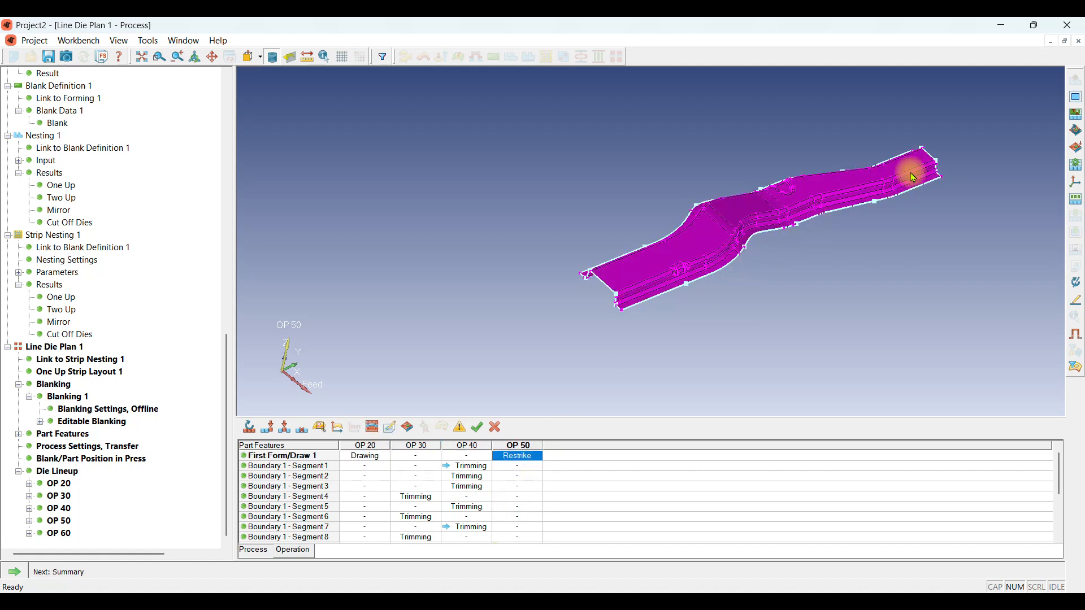
# Open the surface selection of the OP 50 restrike for editing
pyautogui.scroll(3, 911, 171)
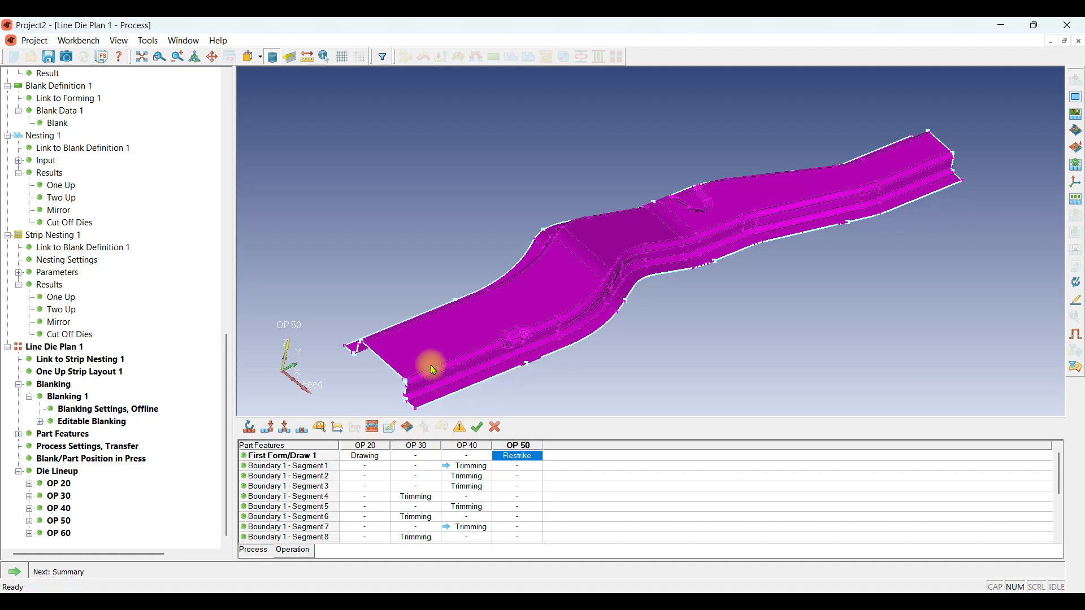
pyautogui.click(372, 427)
pyautogui.scroll(2, 452, 339)
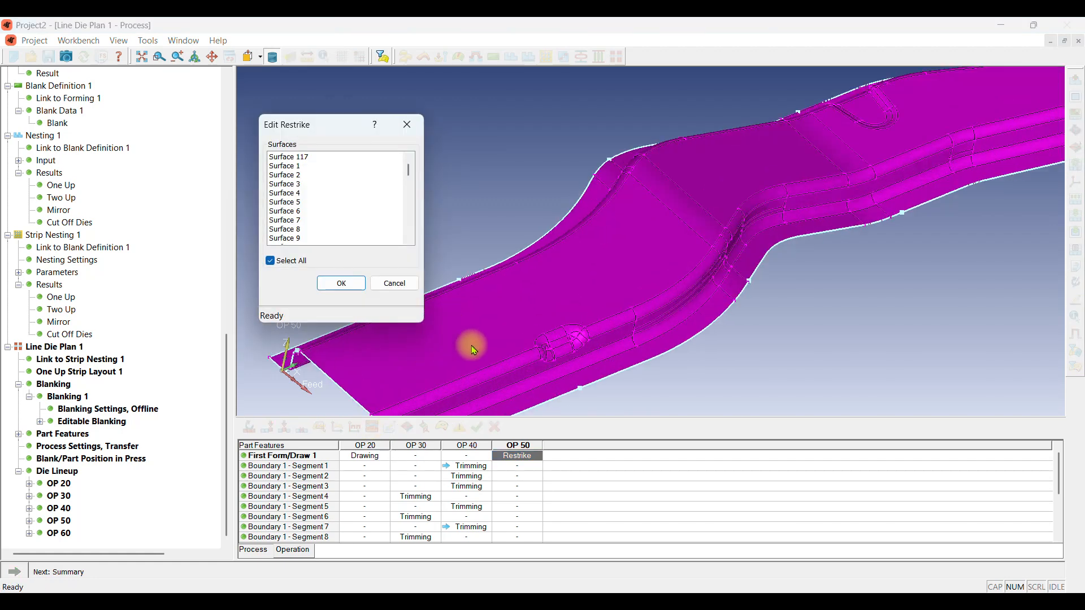
# Try excluding side wall and small bead surfaces from the restrike, and reselect all surfaces
pyautogui.click(523, 366)
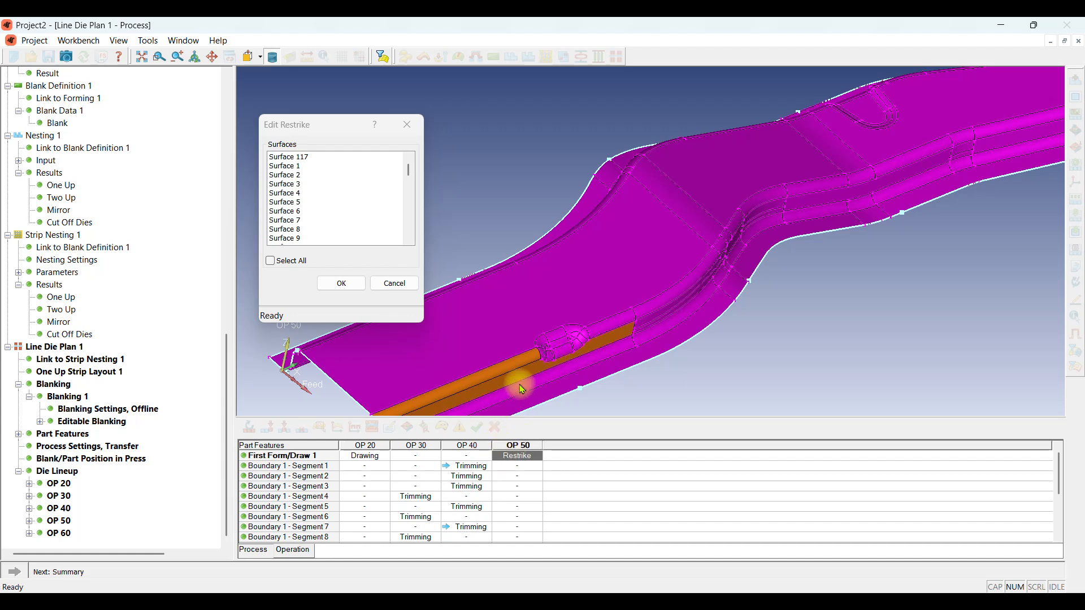
pyautogui.scroll(3, 575, 366)
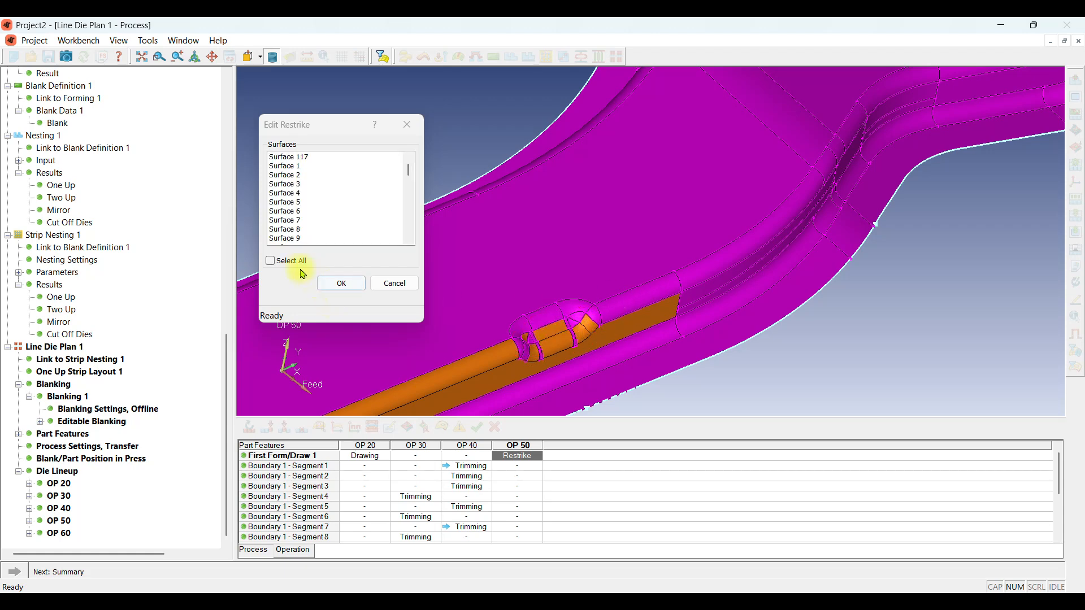
pyautogui.click(271, 261)
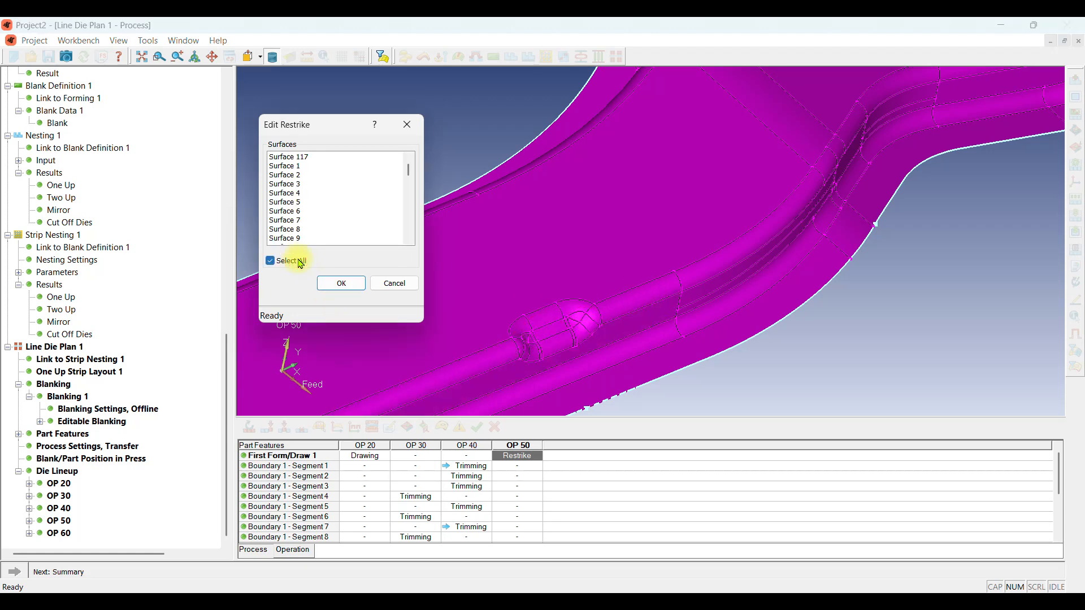
# Limit the restrike to the rail's upper faces, selecting Surfaces 61, 65, 106, 111 and 116
pyautogui.click(609, 253)
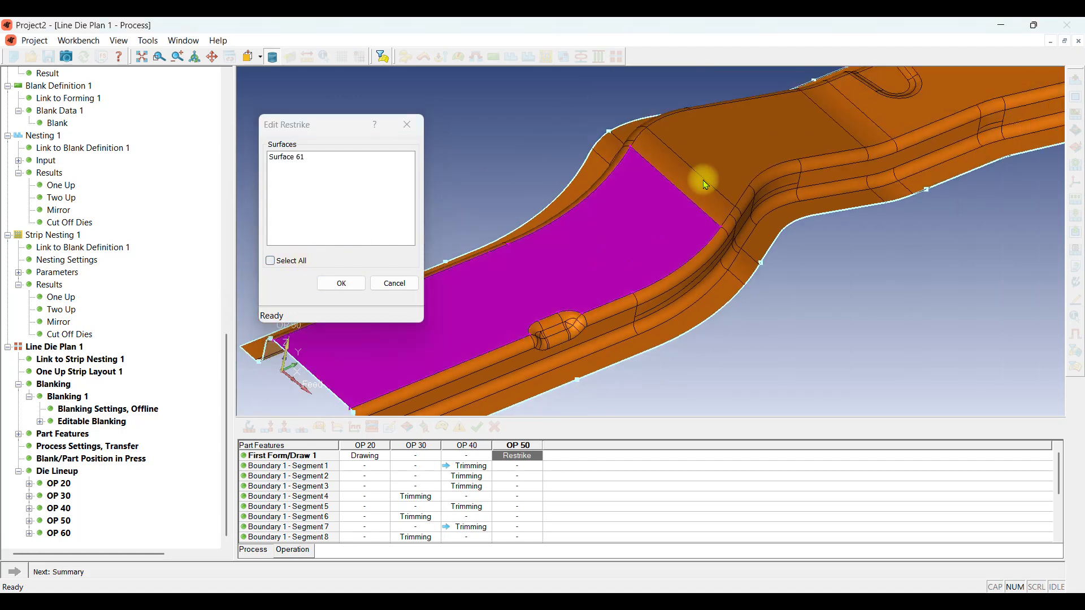
pyautogui.click(707, 173)
pyautogui.click(822, 142)
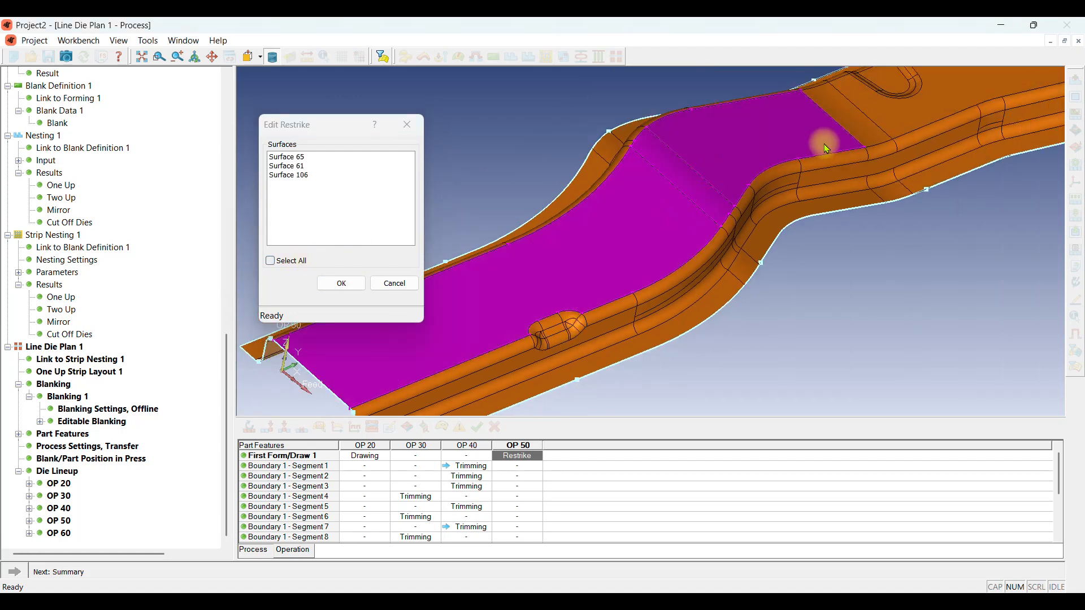
pyautogui.click(882, 119)
pyautogui.scroll(-4, 629, 277)
pyautogui.scroll(-3, 681, 242)
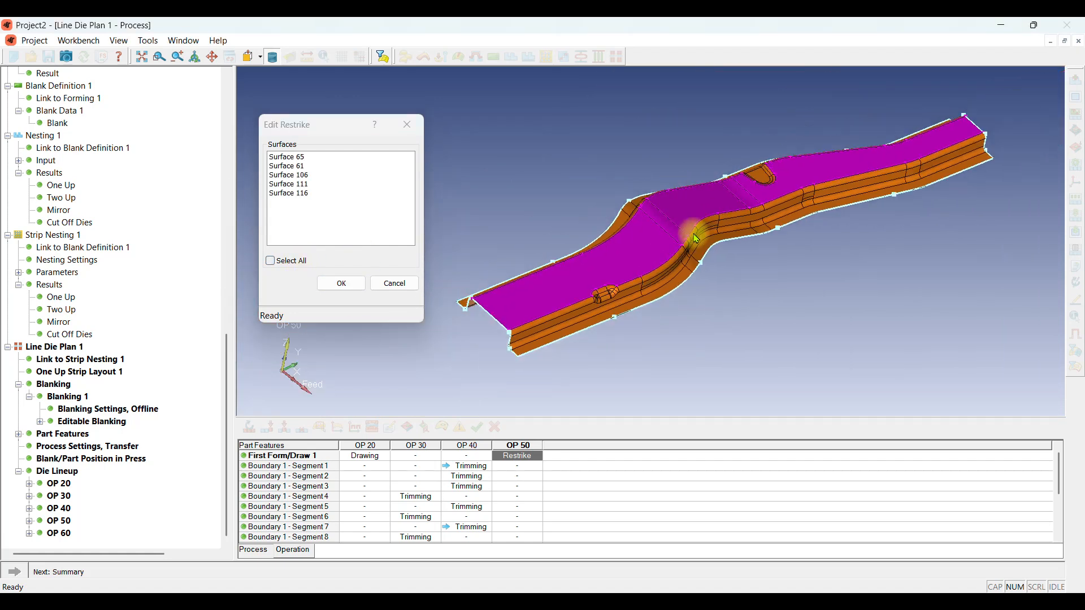
# Add the flange faces along one side of the rail to the restrike, including Surfaces 68, 66, 67, 63 and 62
pyautogui.scroll(2, 993, 144)
pyautogui.scroll(2, 998, 149)
pyautogui.click(885, 202)
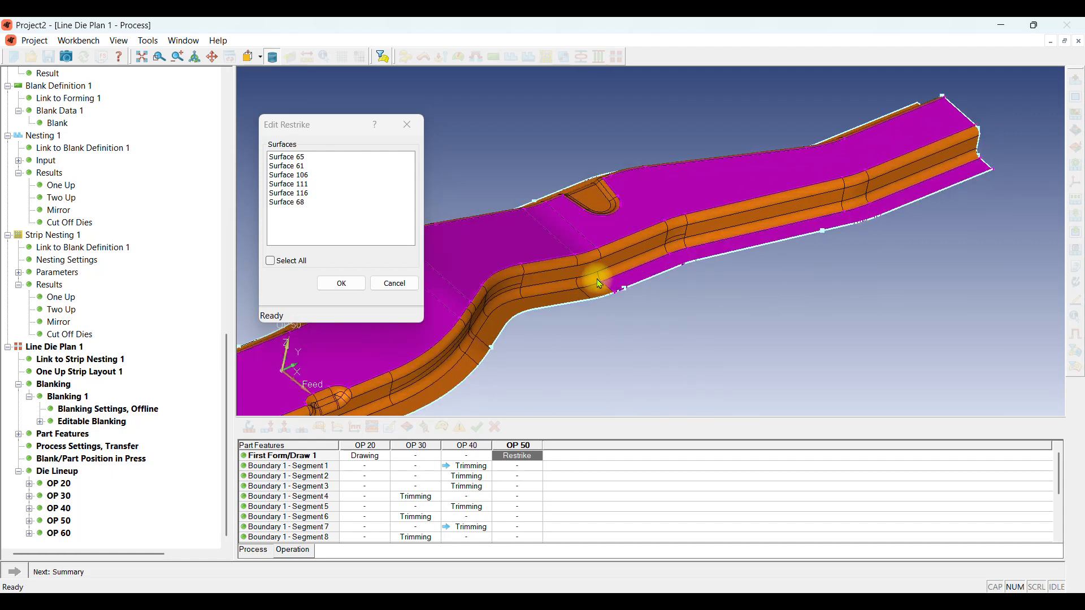
pyautogui.click(584, 298)
pyautogui.click(477, 334)
pyautogui.click(469, 357)
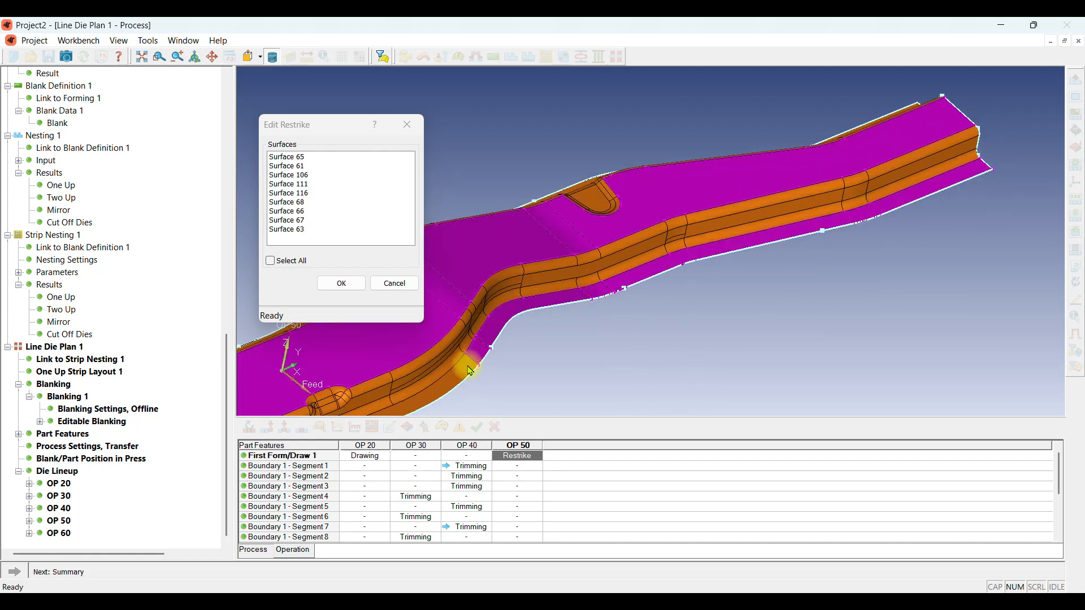
pyautogui.click(395, 390)
# Add the flange faces along the rail's opposite side to the OP 50 restrike and accept the surface selection
pyautogui.scroll(-2, 661, 298)
pyautogui.moveTo(473, 323); pyautogui.dragTo(544, 240, button='middle')
pyautogui.click(545, 241)
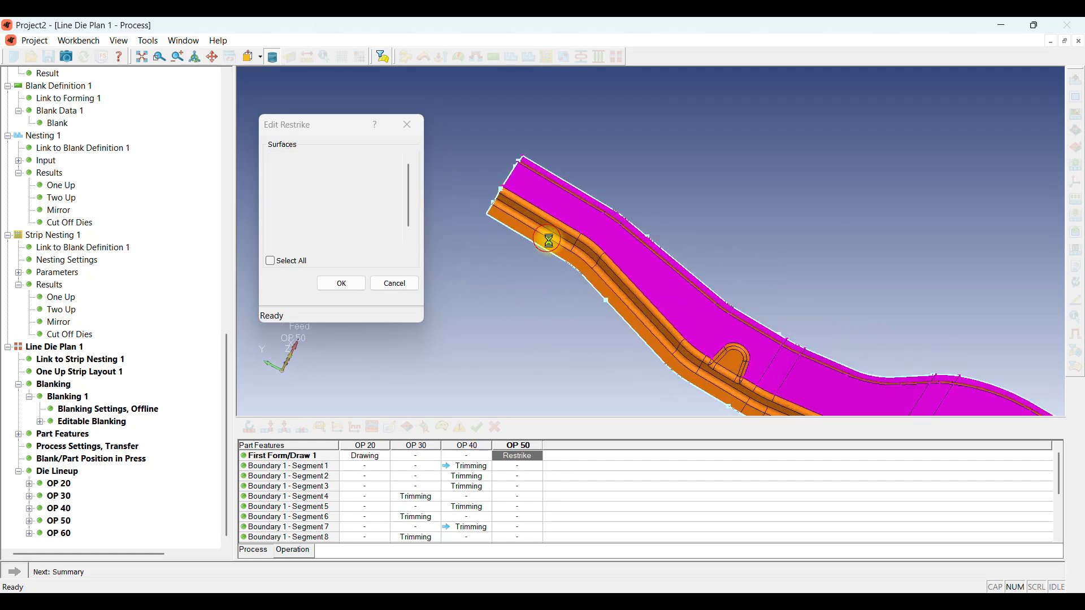
pyautogui.scroll(2, 627, 370)
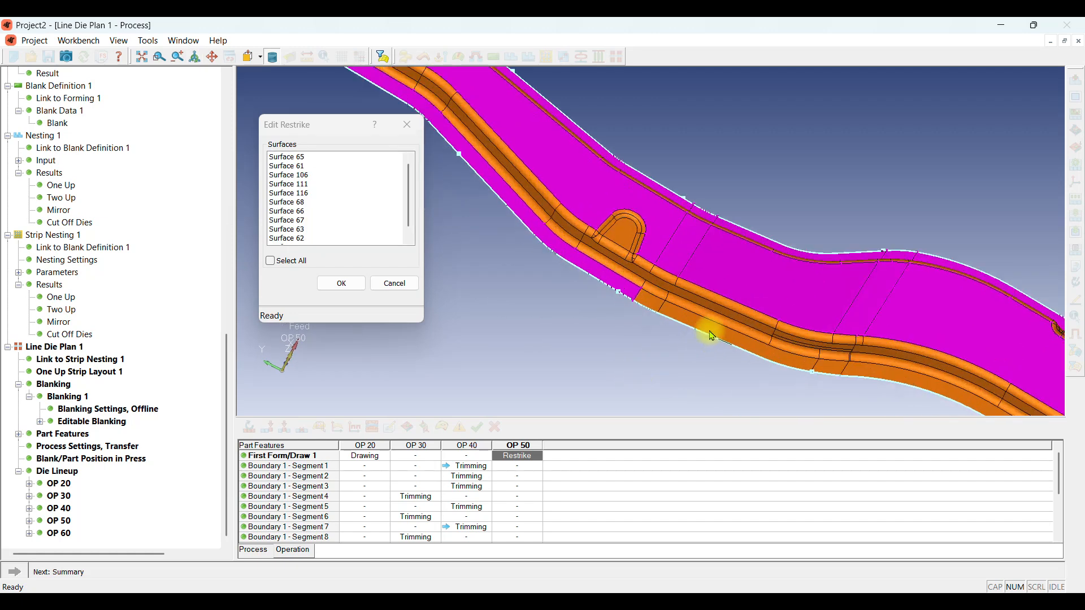
pyautogui.click(667, 310)
pyautogui.scroll(-3, 668, 311)
pyautogui.scroll(2, 675, 319)
pyautogui.click(682, 327)
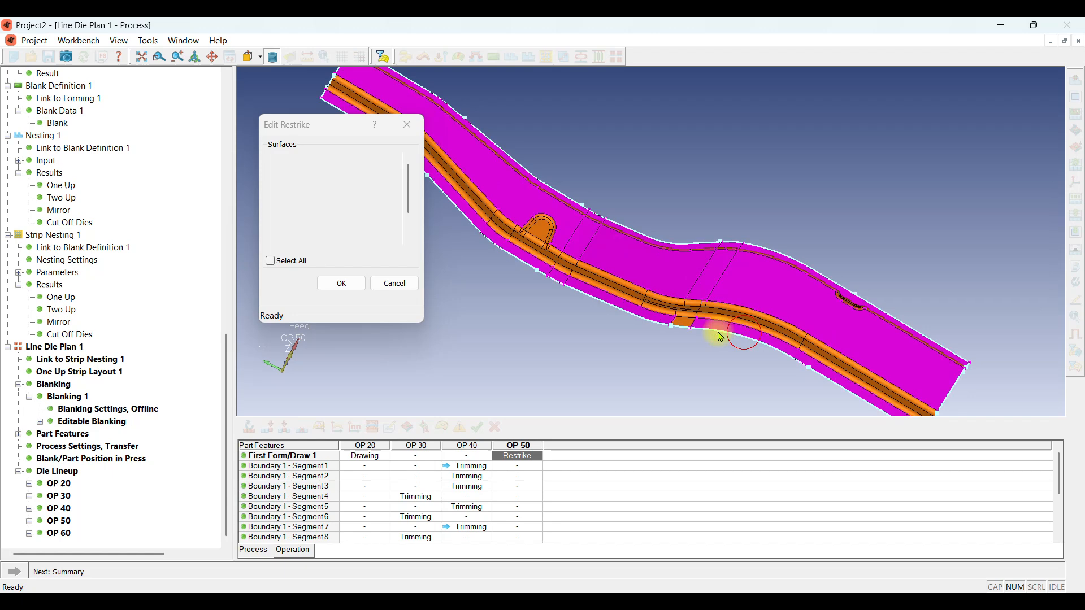
pyautogui.moveTo(682, 326); pyautogui.dragTo(559, 297, button='middle')
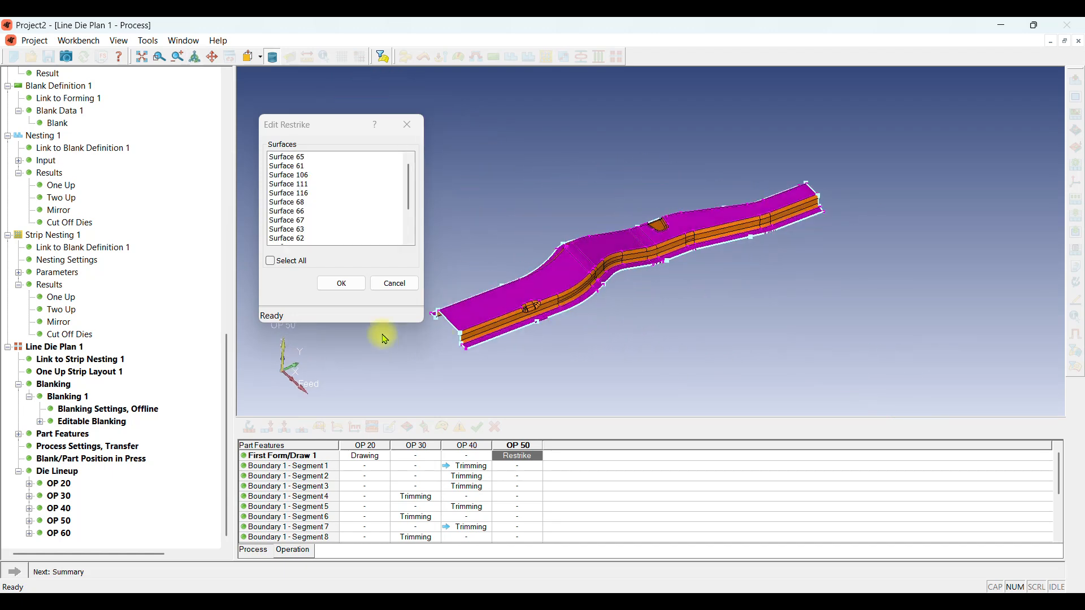
pyautogui.click(356, 283)
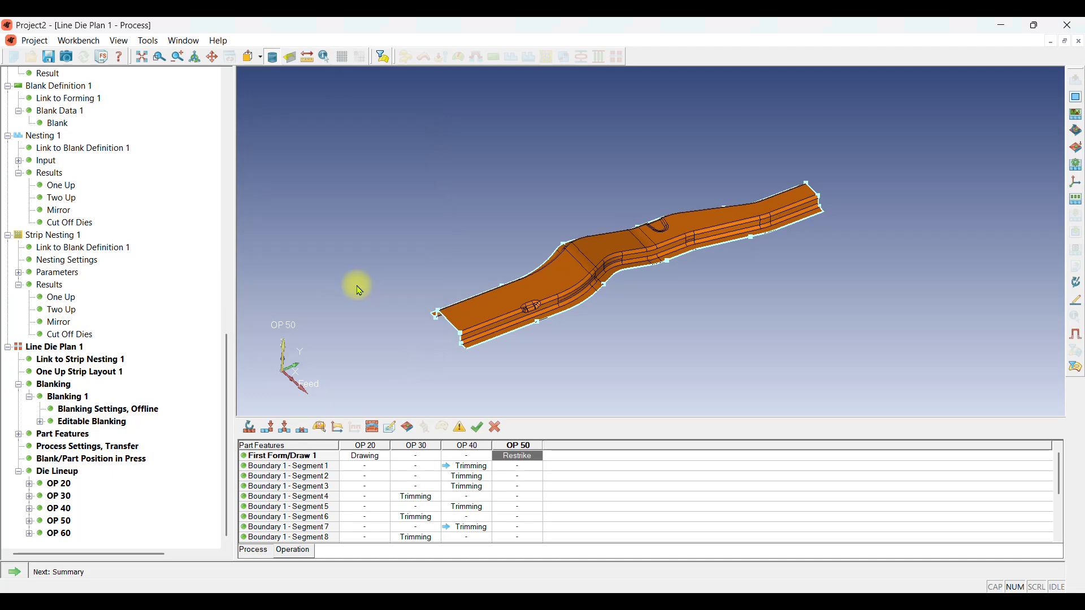
# Review the part features assigned to each operation from OP 20 to OP 50 on the rail
pyautogui.click(526, 455)
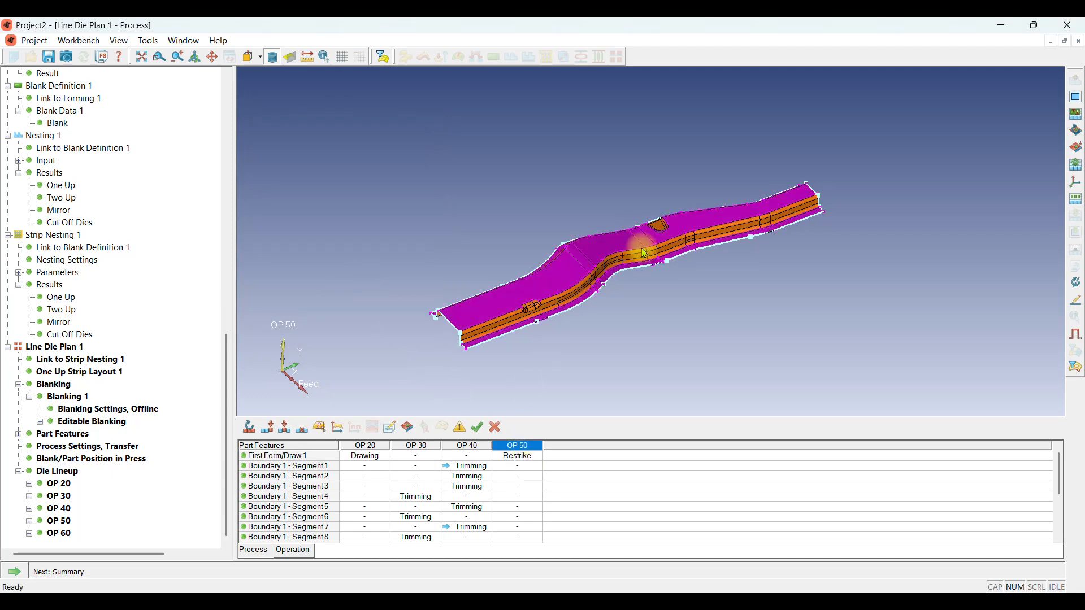
pyautogui.moveTo(637, 242); pyautogui.dragTo(605, 244, button='middle')
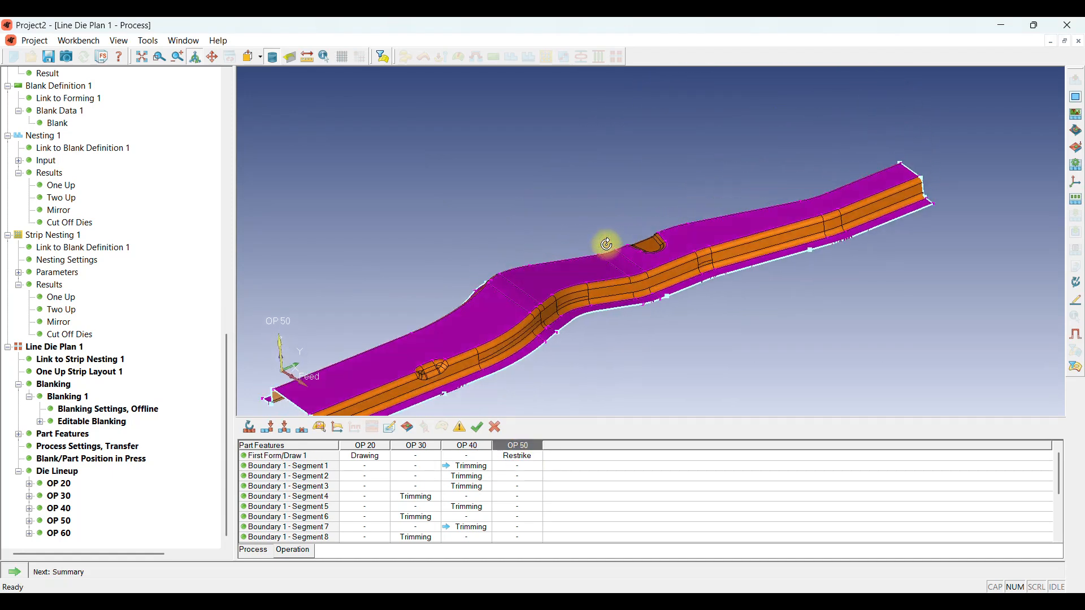
pyautogui.click(370, 446)
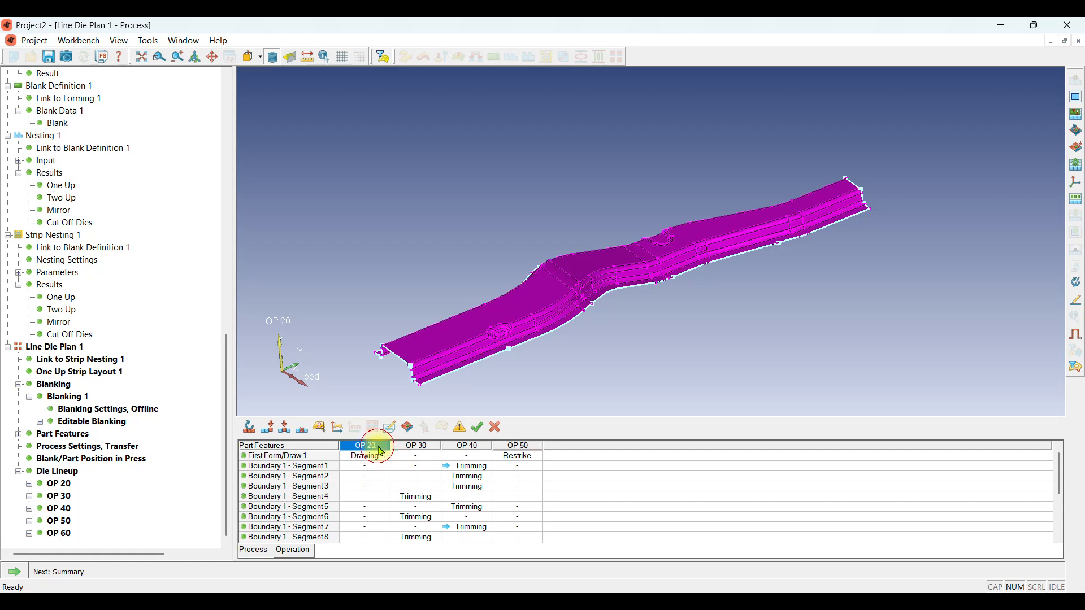
pyautogui.click(412, 446)
pyautogui.click(456, 446)
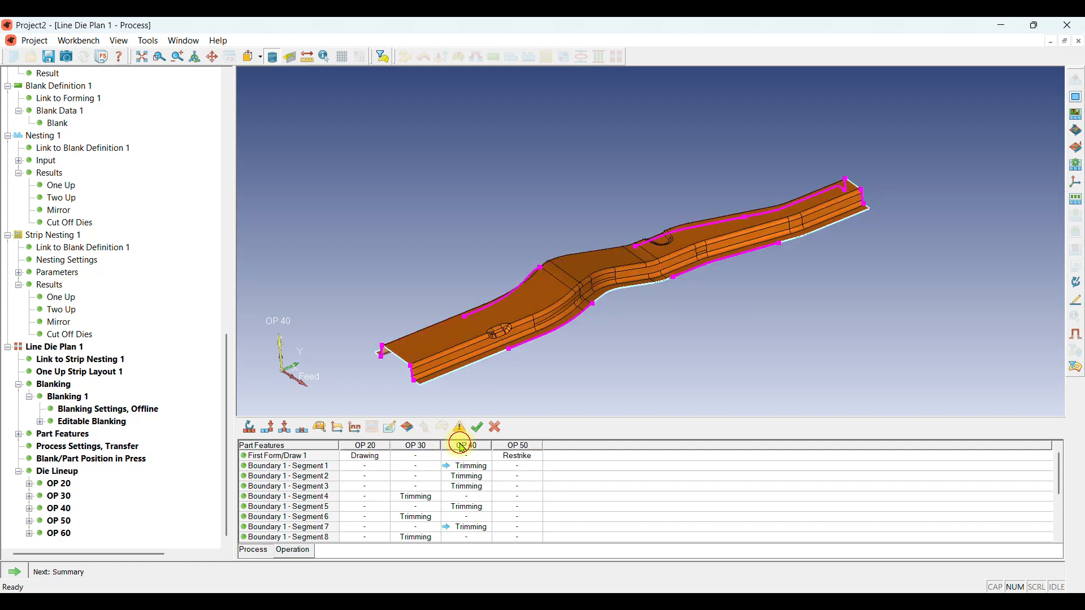
pyautogui.click(517, 446)
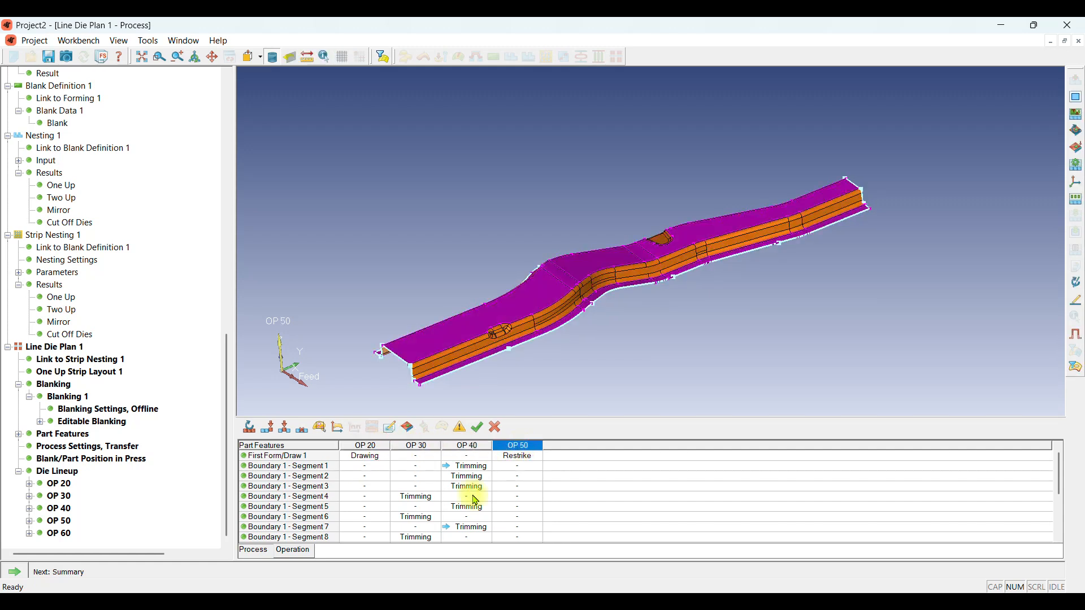
# Validate the process, continue despite the part feature interference, apply the process and proceed to the plan summary
pyautogui.click(461, 429)
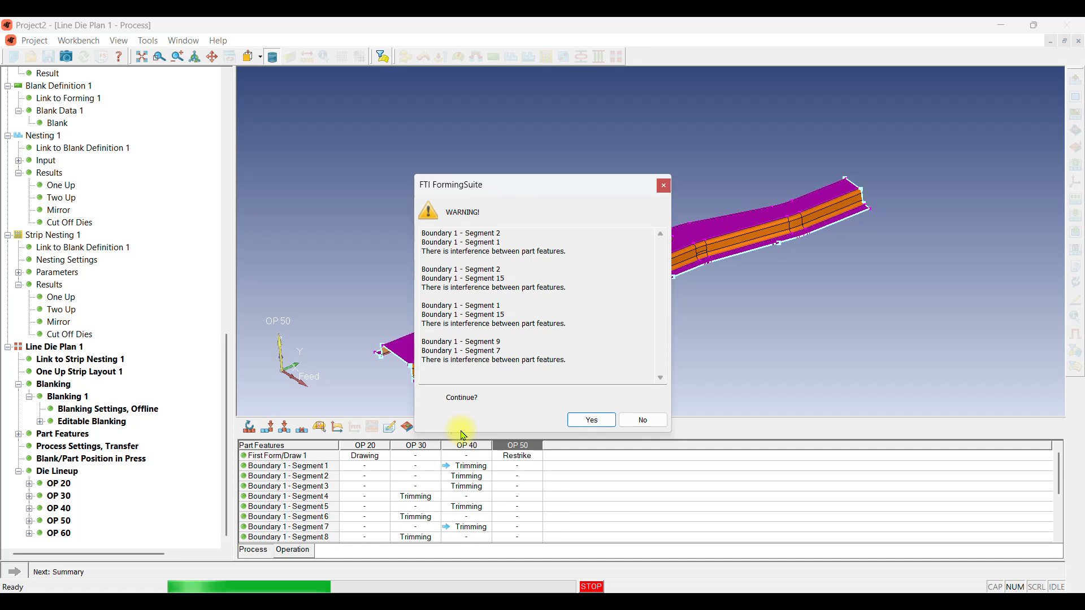
pyautogui.click(592, 420)
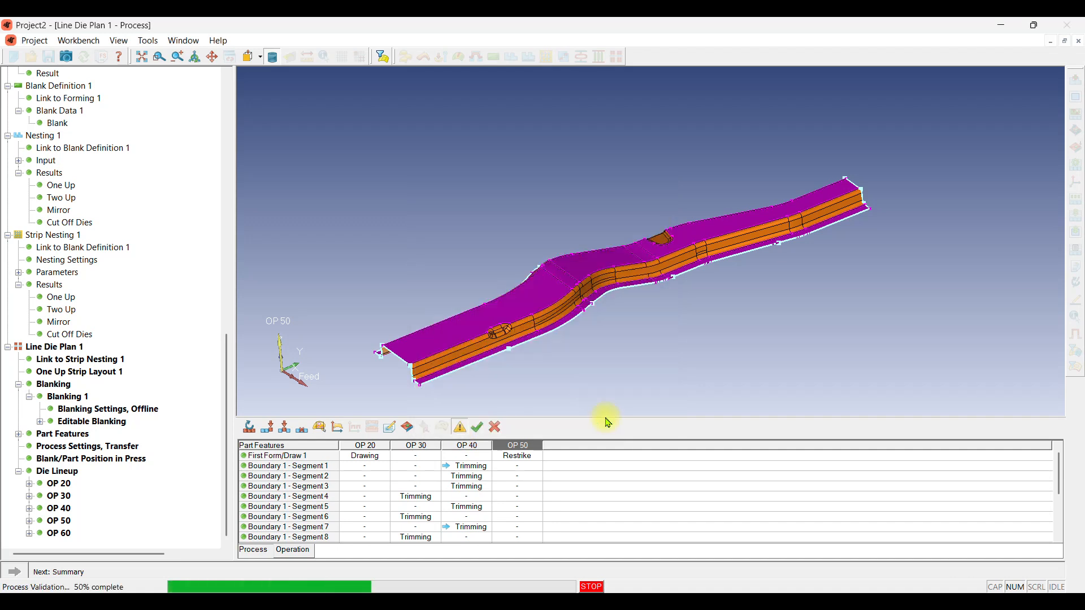
pyautogui.click(480, 429)
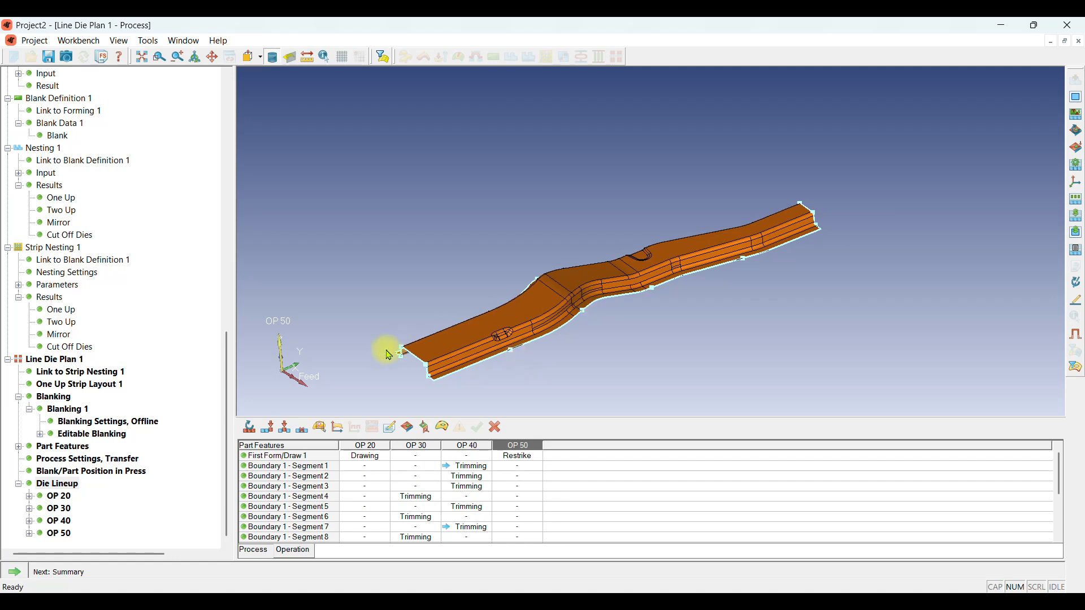
pyautogui.click(14, 571)
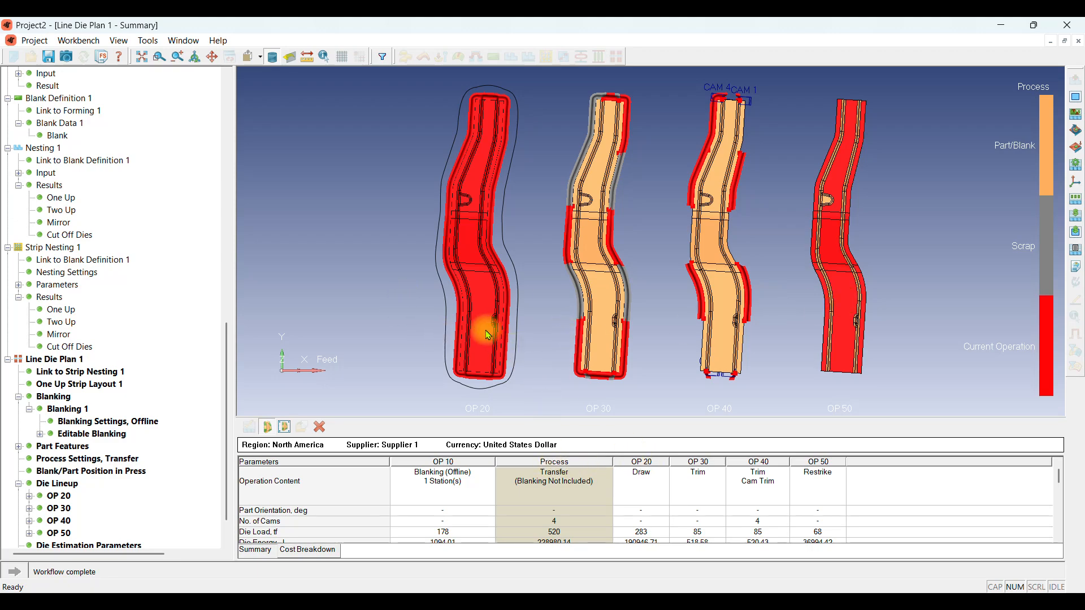
# Inspect the OP 20 draw and the OP 30 trim areas and remaining scrap in the die lineup
pyautogui.moveTo(482, 327); pyautogui.dragTo(509, 177, button='middle')
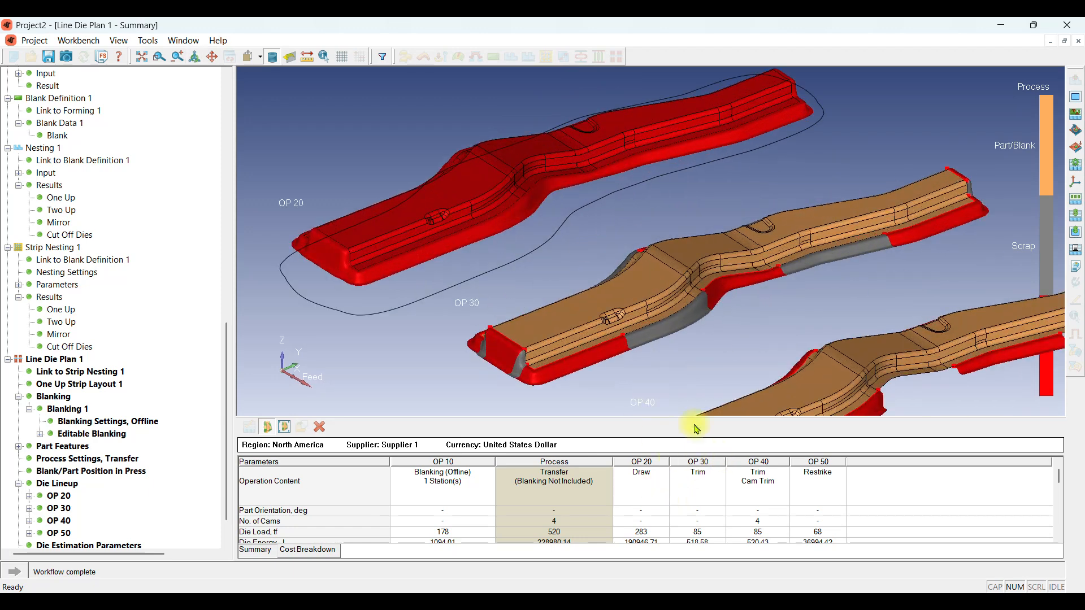
pyautogui.scroll(-2, 584, 284)
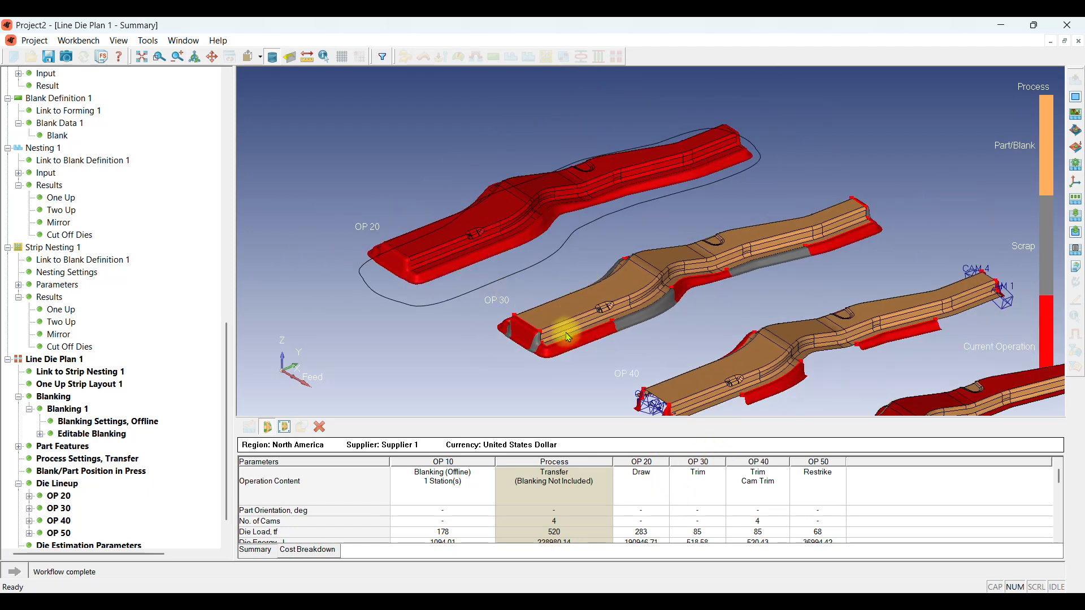
pyautogui.scroll(3, 568, 338)
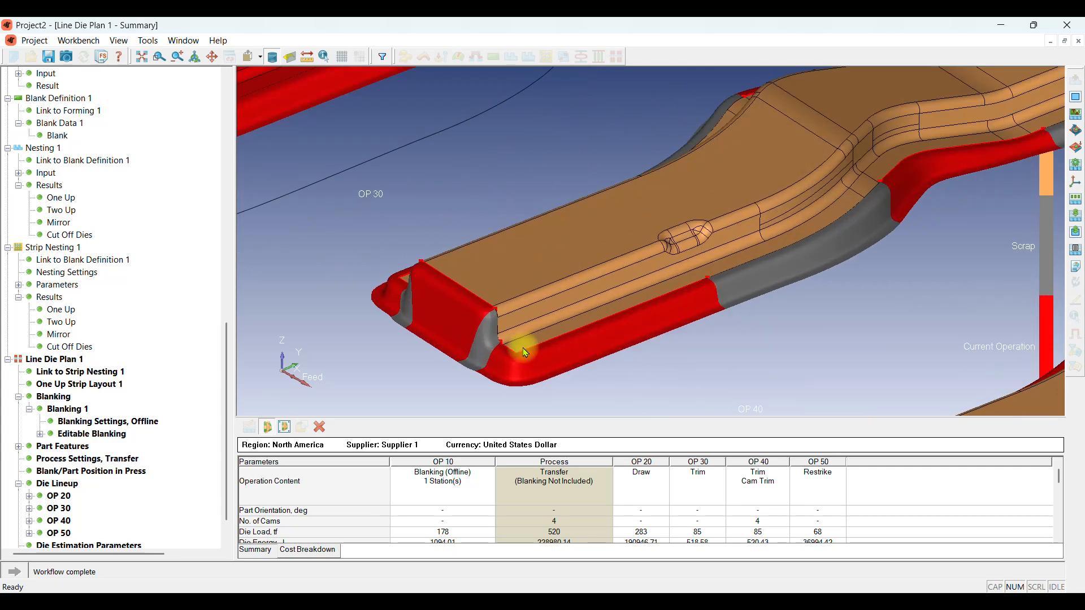
pyautogui.scroll(-4, 445, 296)
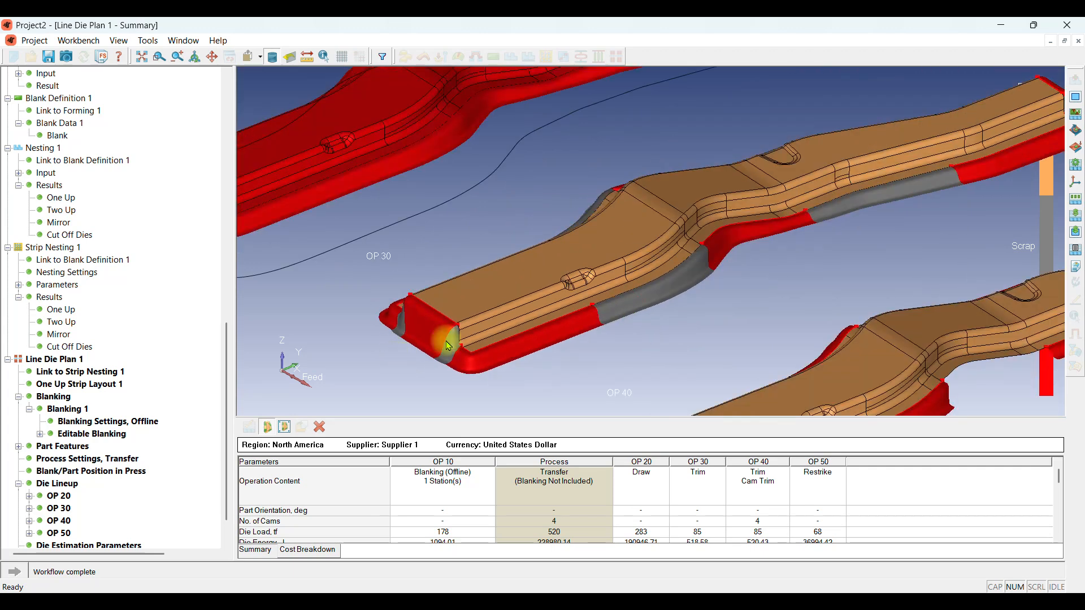
pyautogui.scroll(-4, 718, 192)
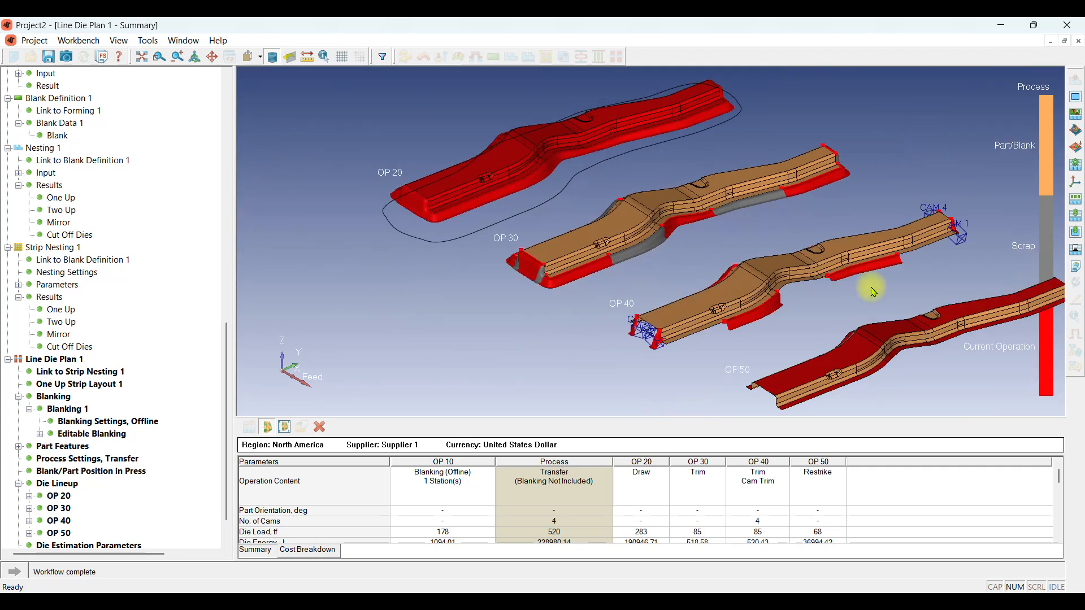
# Examine the OP 40 direct trims and the cams at both ends of the rail
pyautogui.scroll(4, 909, 305)
pyautogui.scroll(-1, 710, 279)
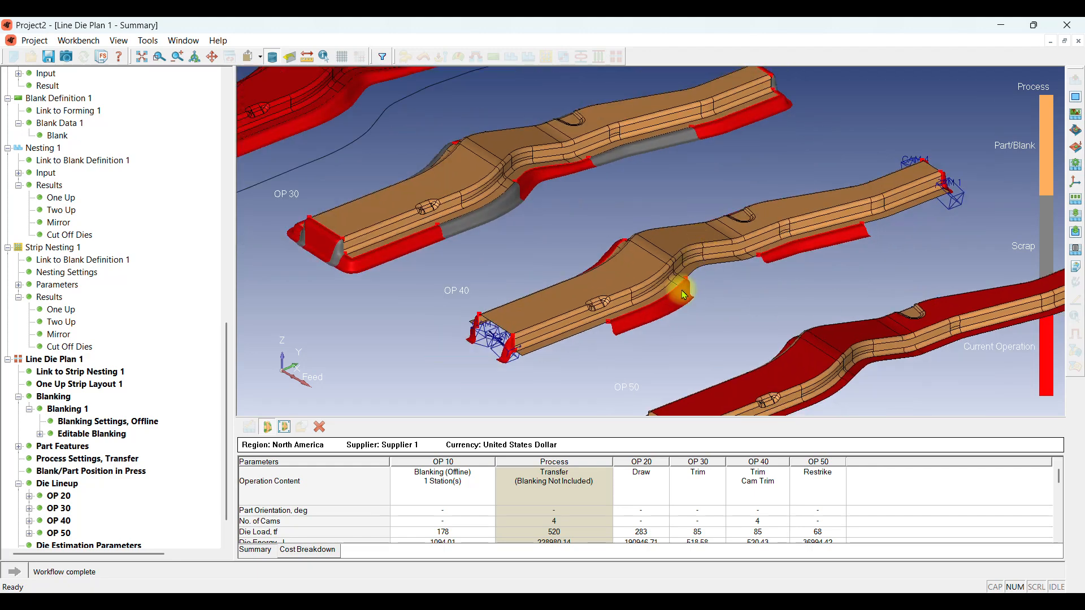
pyautogui.moveTo(799, 206); pyautogui.dragTo(716, 296, button='middle')
pyautogui.scroll(-2, 683, 260)
pyautogui.scroll(5, 769, 336)
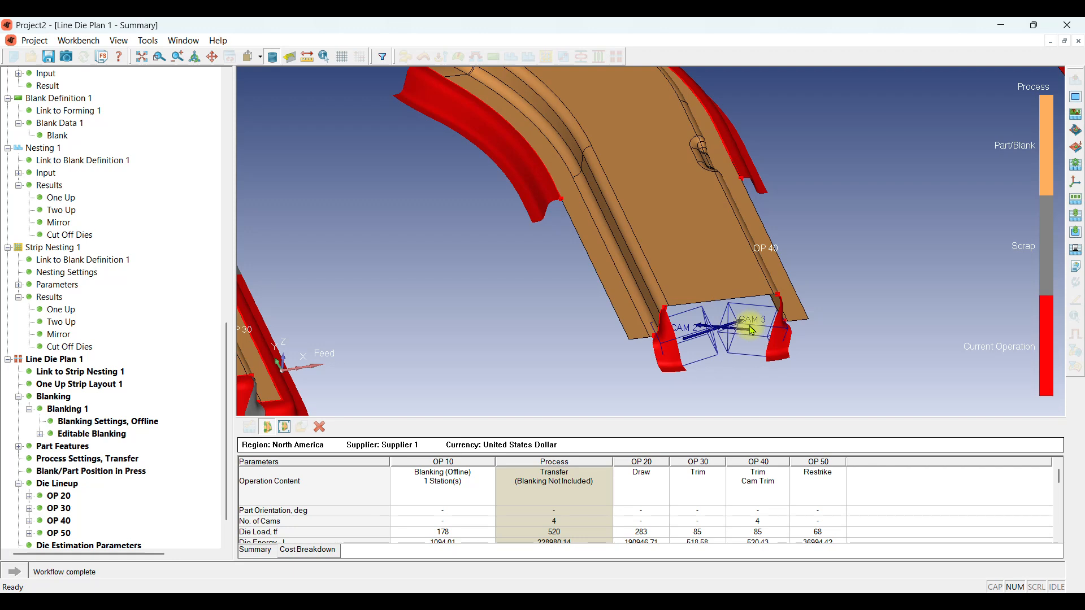
pyautogui.scroll(-3, 644, 334)
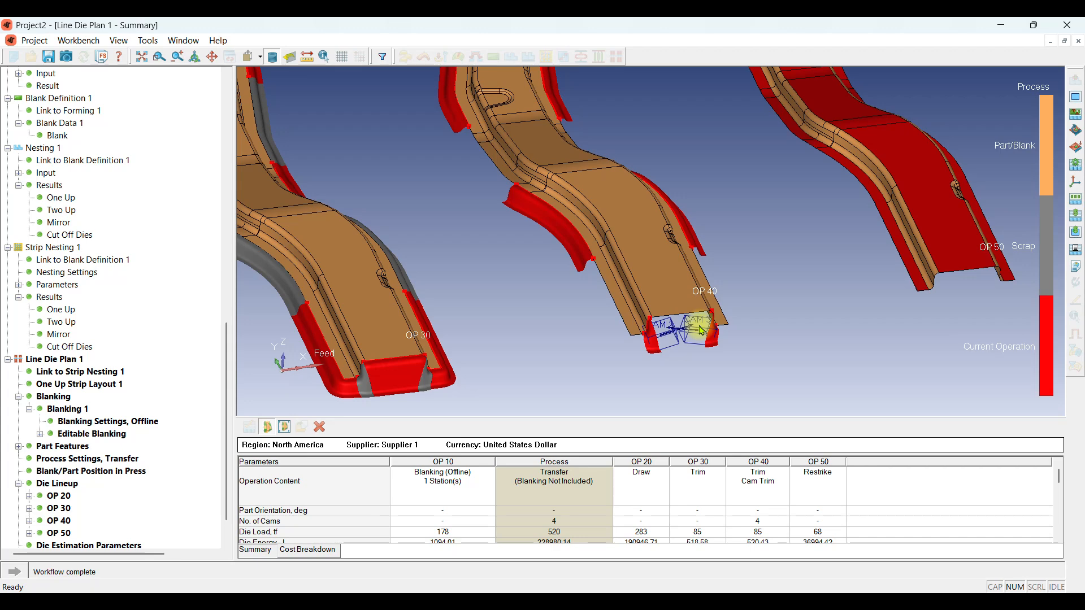
pyautogui.scroll(-3, 597, 334)
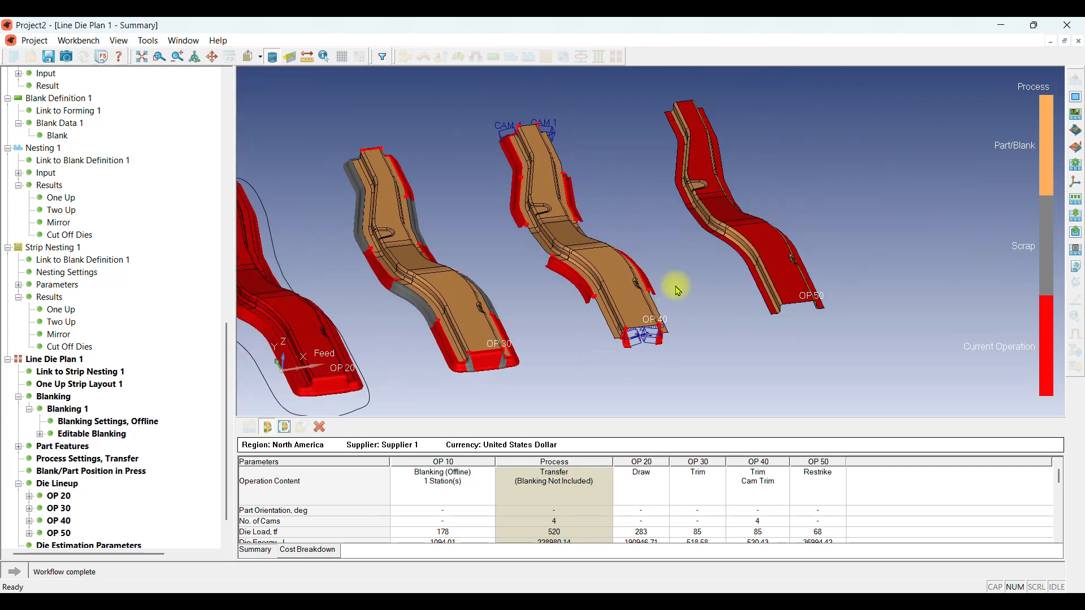
pyautogui.moveTo(678, 291); pyautogui.dragTo(606, 281, button='middle')
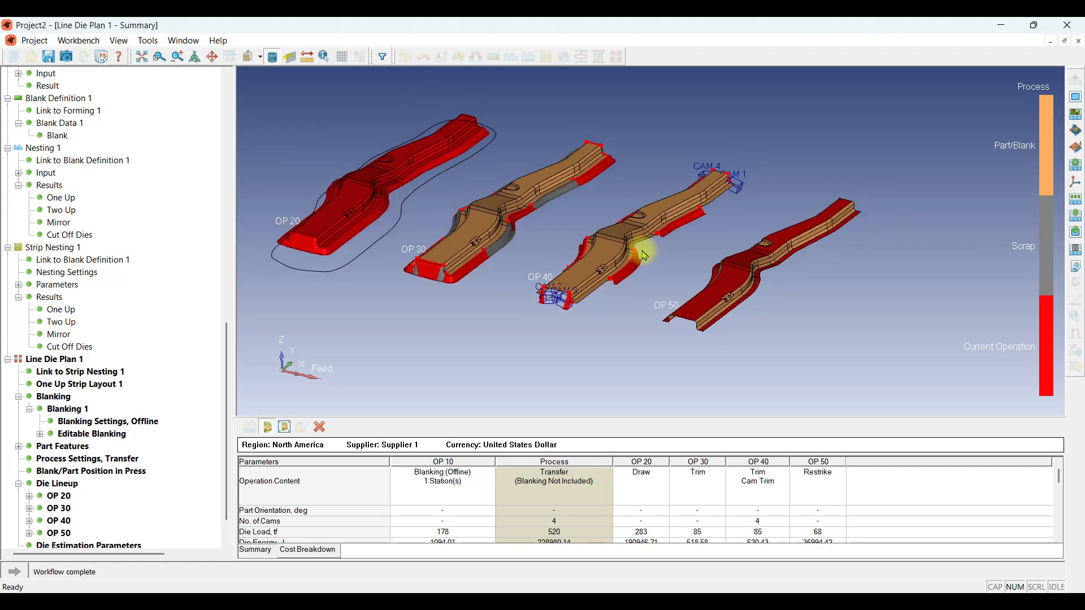
pyautogui.scroll(5, 735, 187)
pyautogui.scroll(-5, 735, 187)
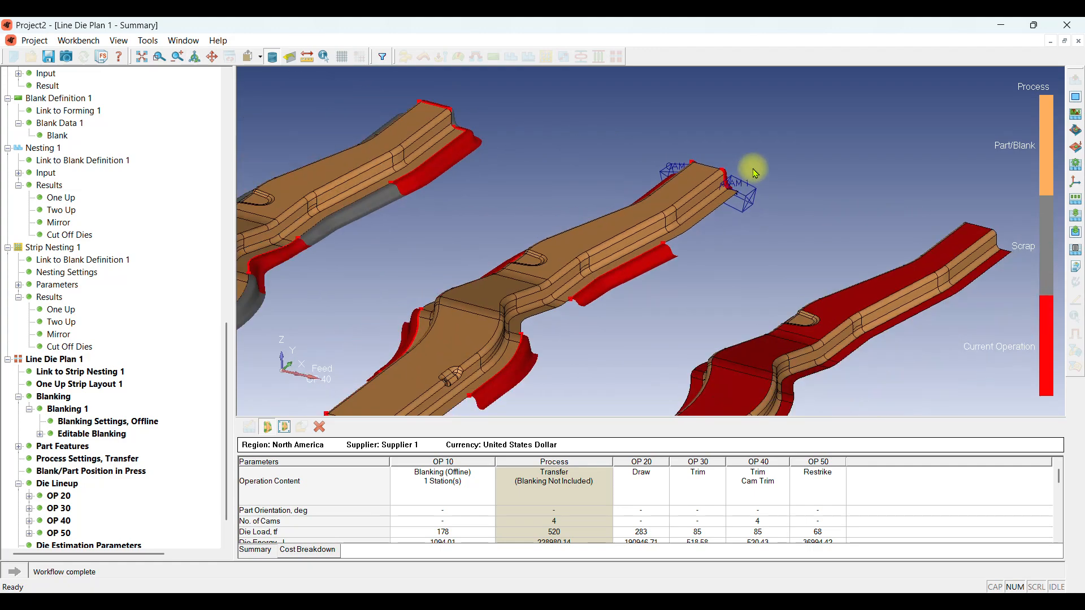
pyautogui.scroll(4, 492, 357)
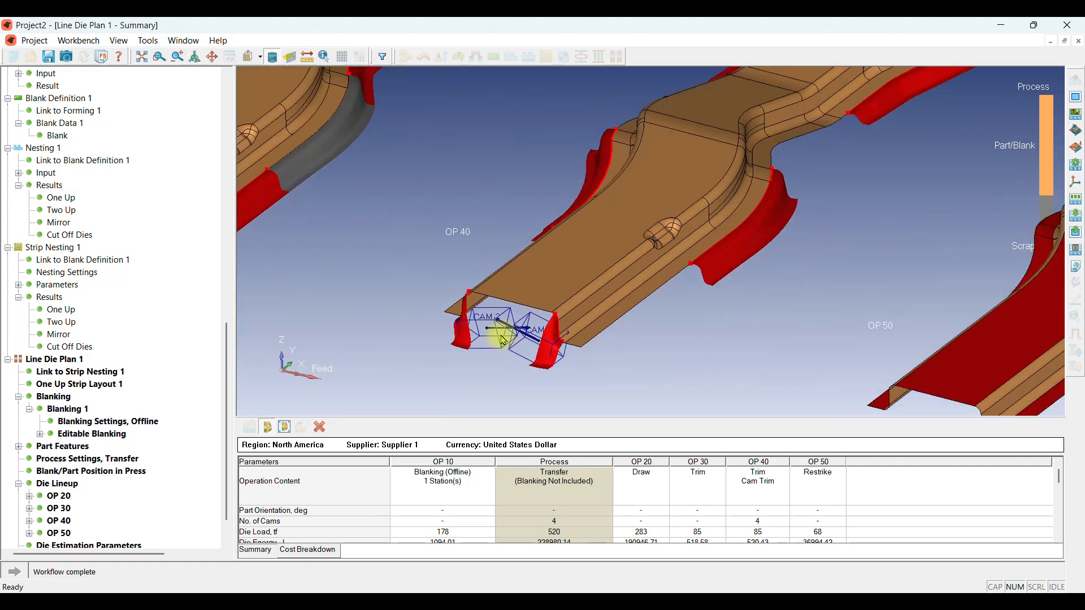
pyautogui.scroll(-2, 373, 309)
pyautogui.scroll(-2, 370, 305)
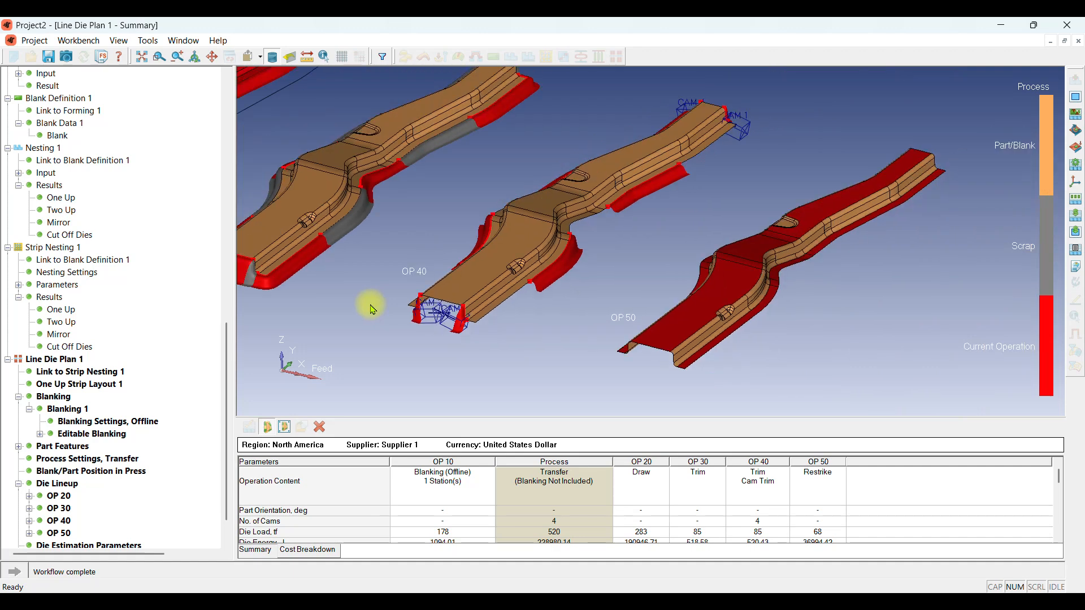
# Inspect the OP 50 restrike faces and compare them with the preceding operations in the lineup
pyautogui.scroll(5, 715, 305)
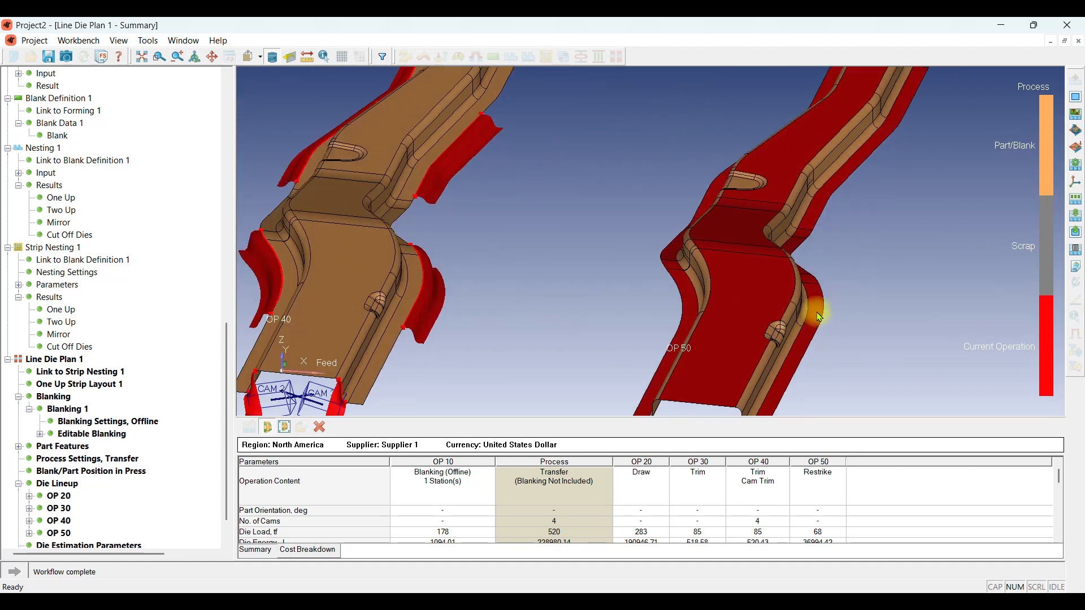
pyautogui.scroll(-2, 870, 239)
pyautogui.moveTo(869, 238); pyautogui.dragTo(664, 379, button='middle')
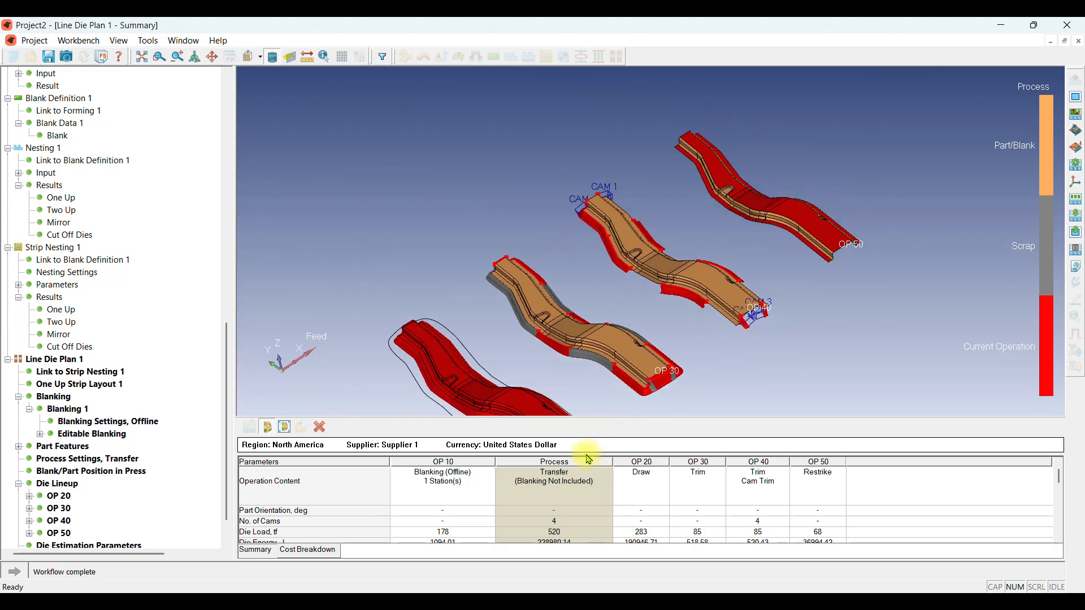
# Enlarge the summary table and check the die load of the transfer process and of OP 20 through OP 50
pyautogui.moveTo(591, 435); pyautogui.dragTo(612, 277)
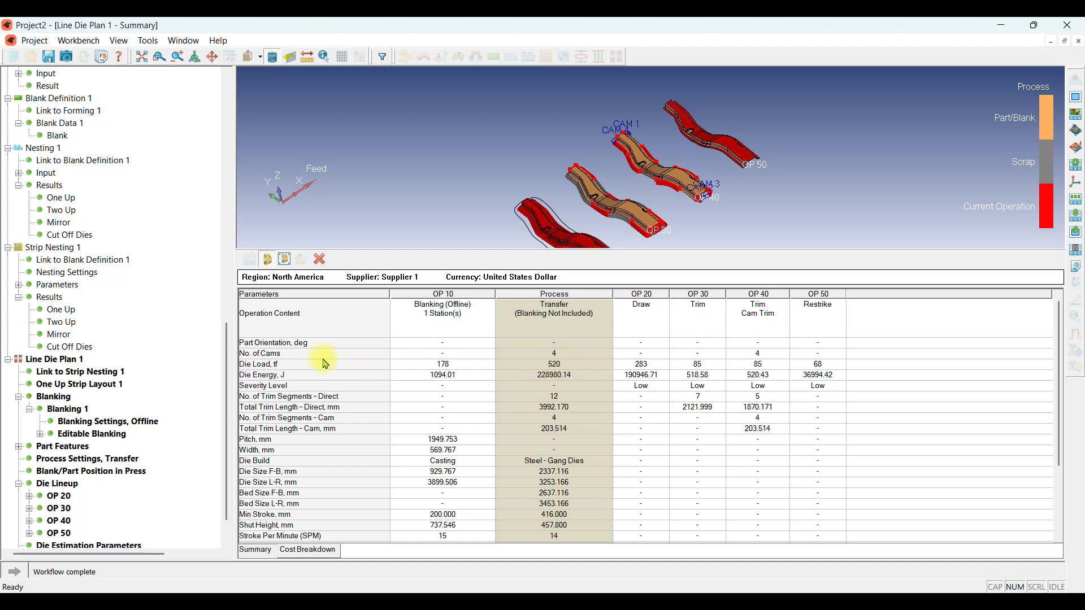
pyautogui.click(557, 365)
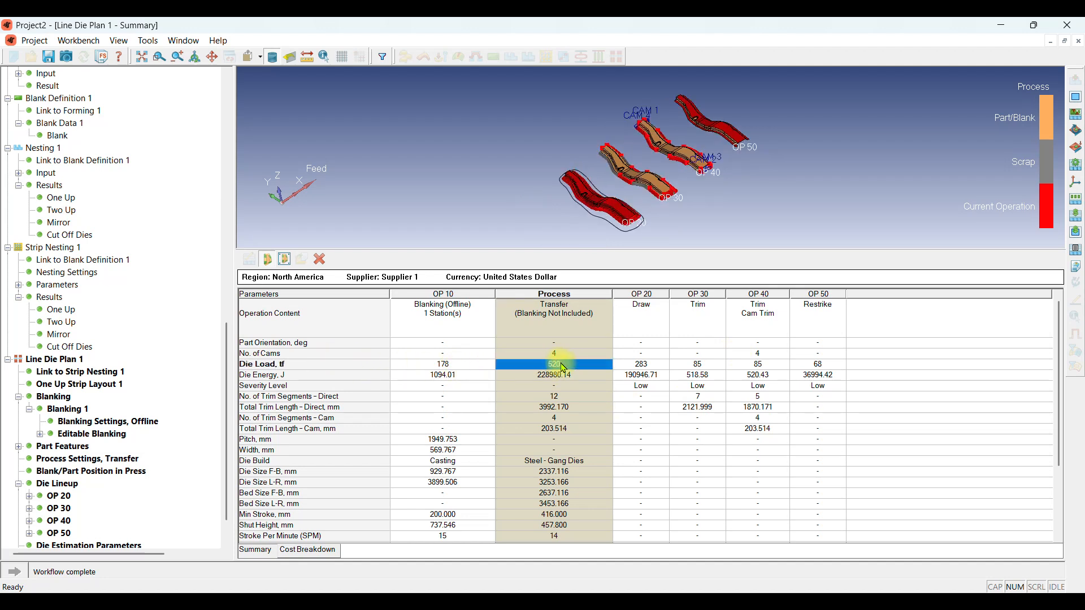
pyautogui.click(637, 368)
pyautogui.click(706, 366)
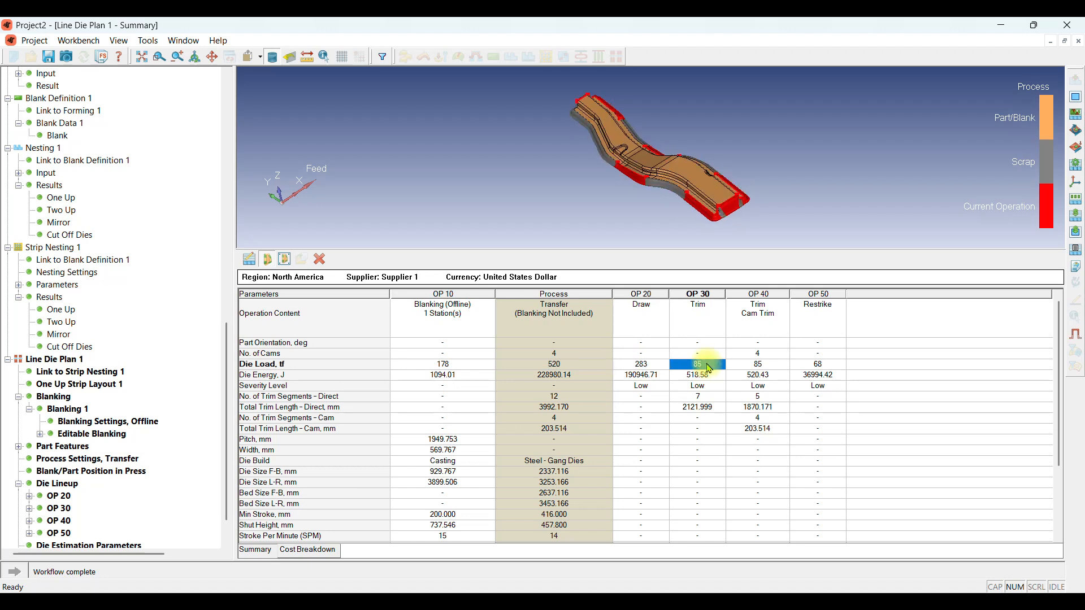
pyautogui.click(751, 366)
pyautogui.click(817, 366)
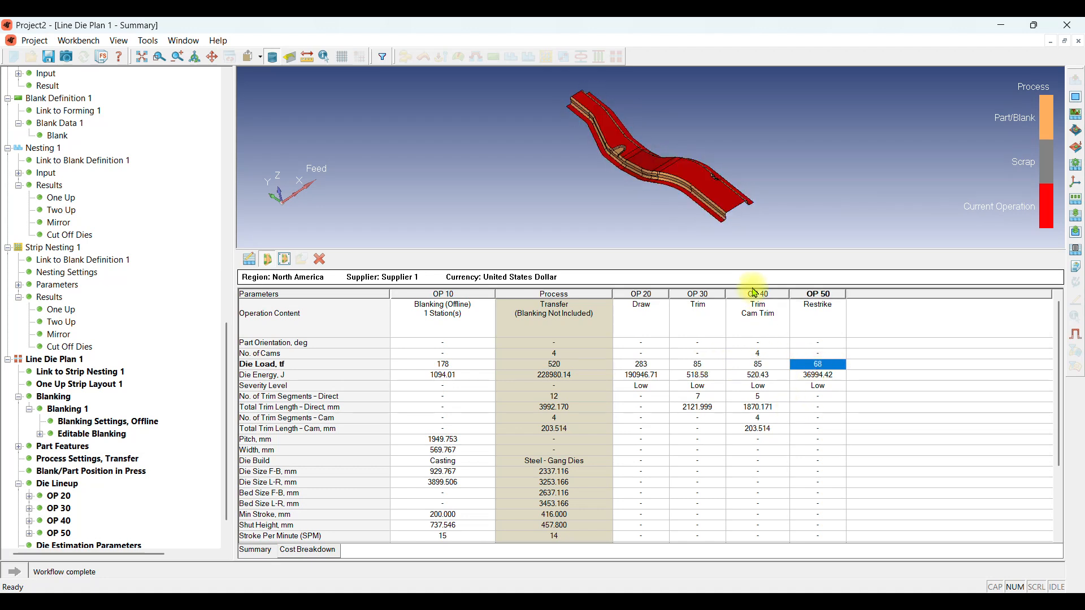
# Check the die build type of the OP 10 blanking and the transfer process in the summary table
pyautogui.click(764, 231)
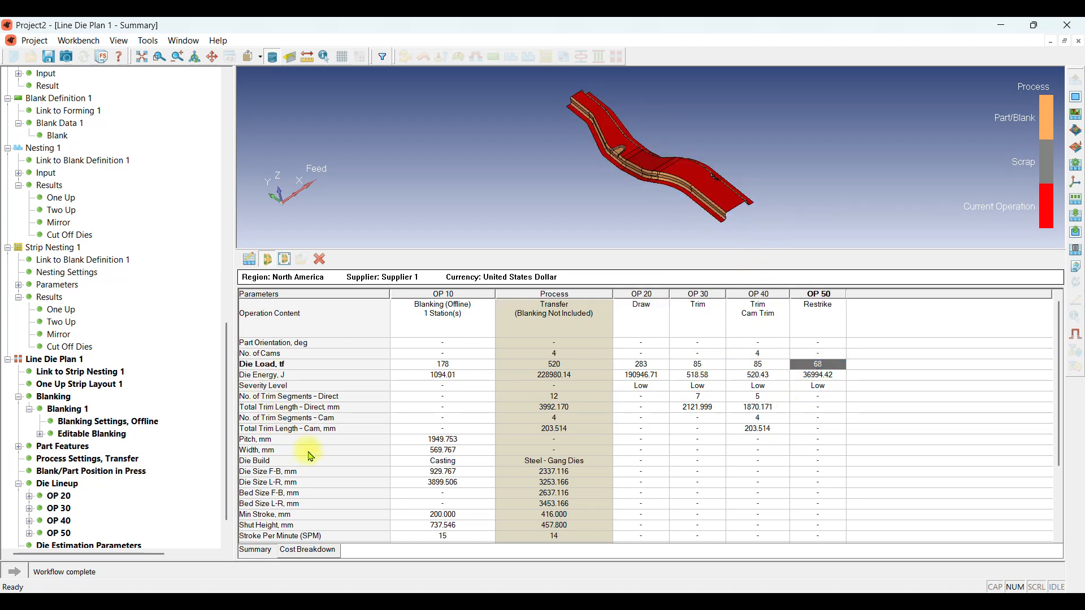
pyautogui.scroll(-4, 310, 456)
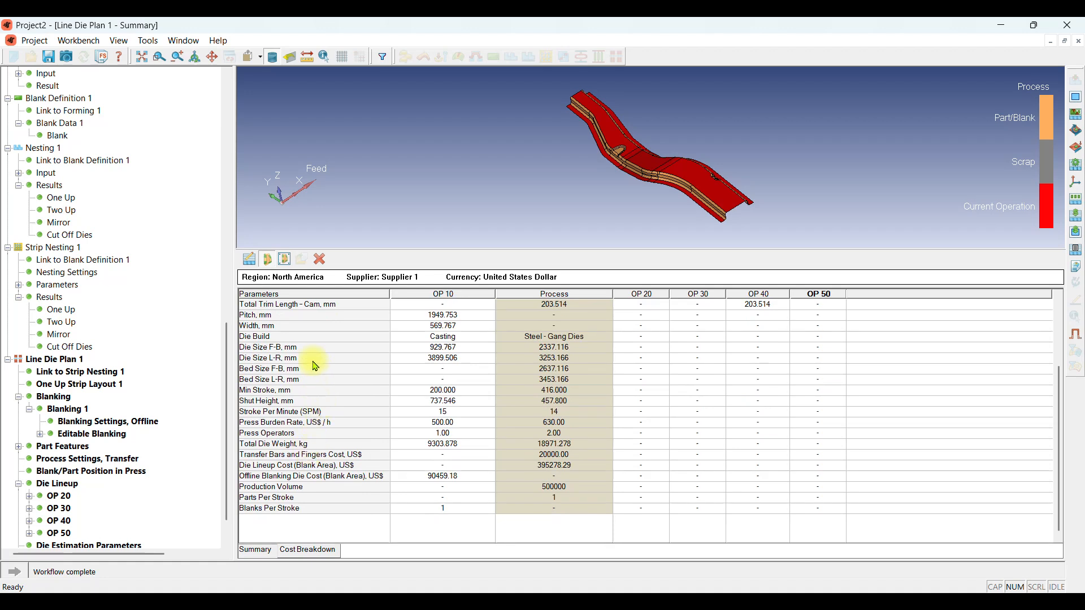
pyautogui.click(296, 336)
pyautogui.click(473, 338)
pyautogui.click(528, 338)
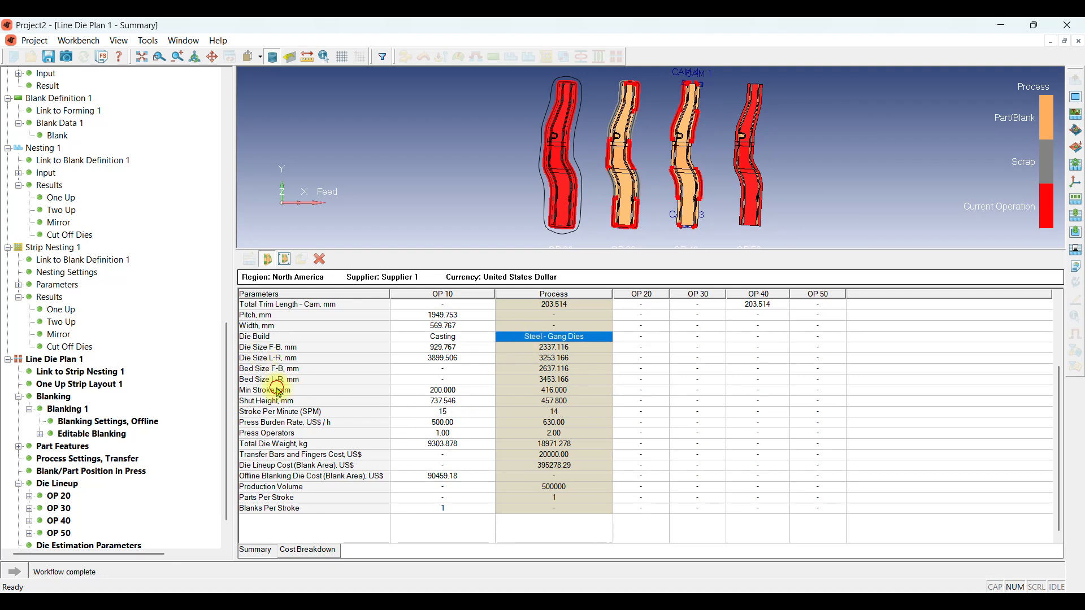
# Review the minimum stroke, shut height, strokes per minute, press burden rate, total die weight and press operators in the summary
pyautogui.click(279, 390)
pyautogui.click(285, 401)
pyautogui.click(326, 413)
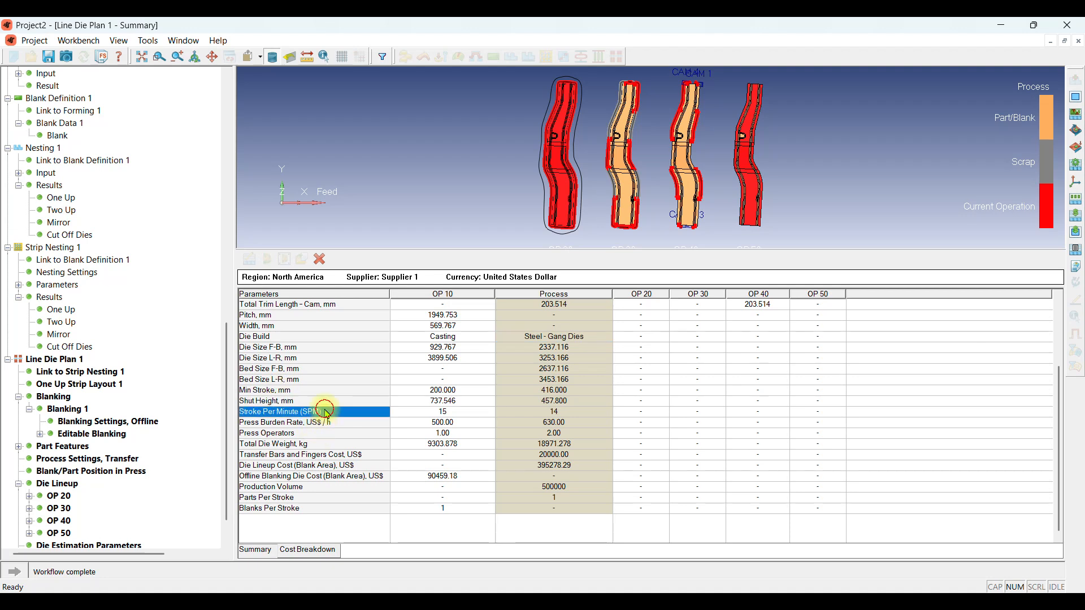
pyautogui.click(295, 424)
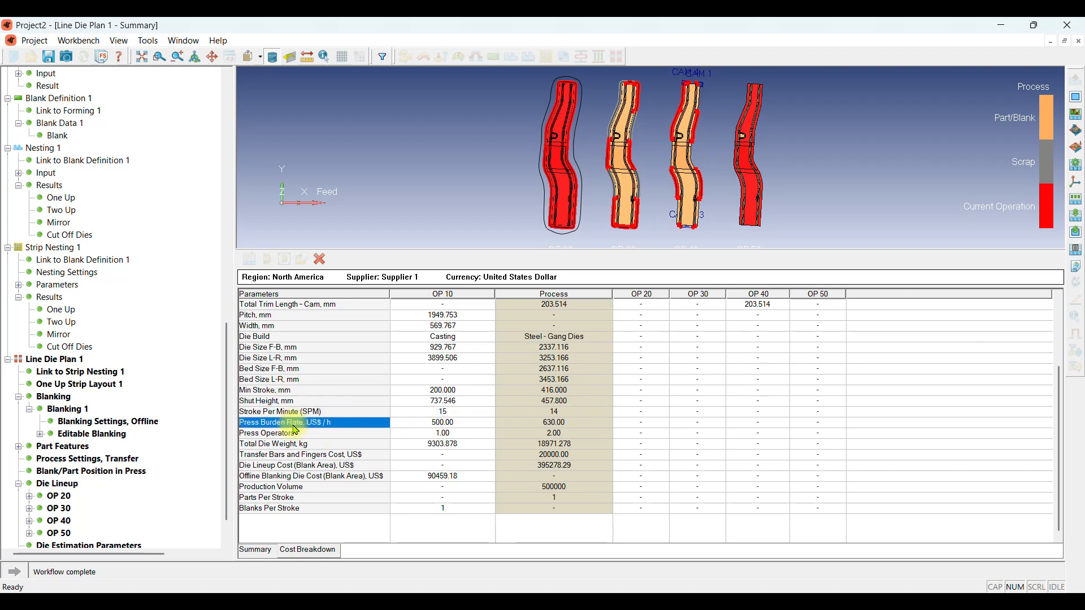
pyautogui.click(320, 445)
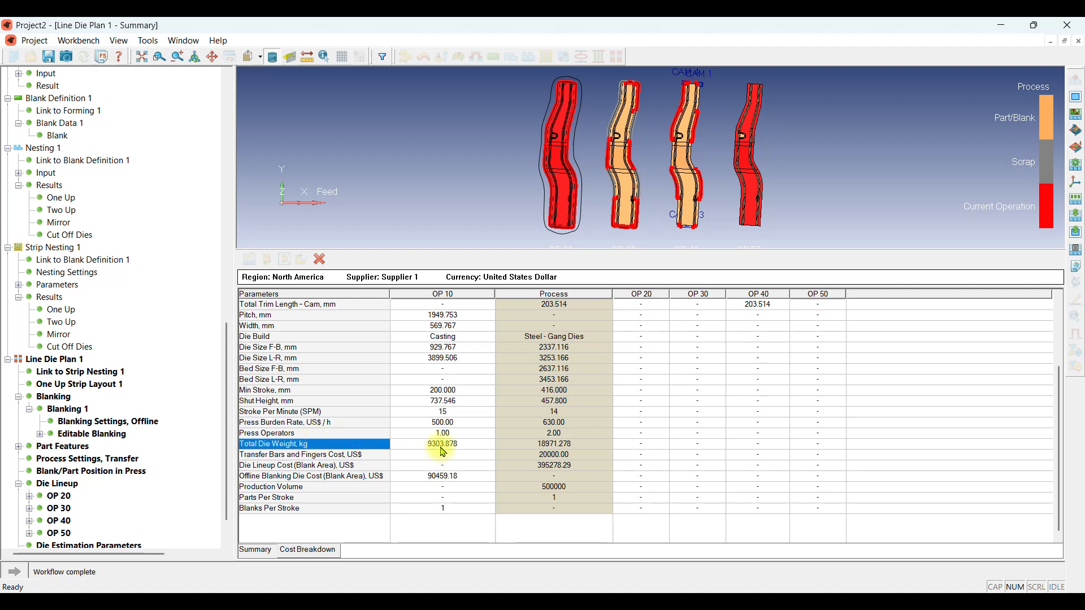
pyautogui.click(321, 433)
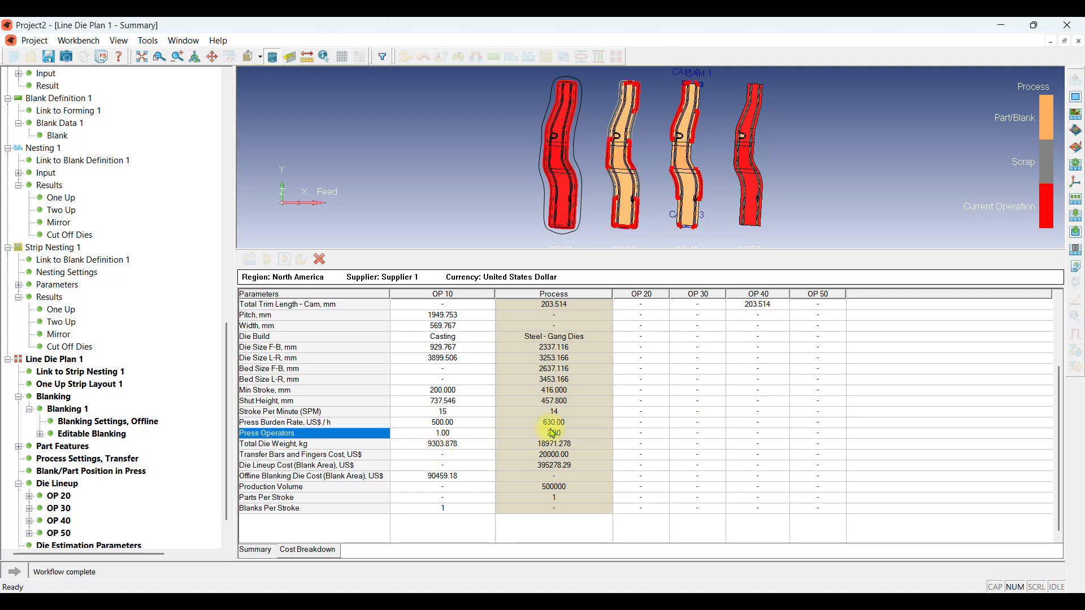
pyautogui.click(565, 435)
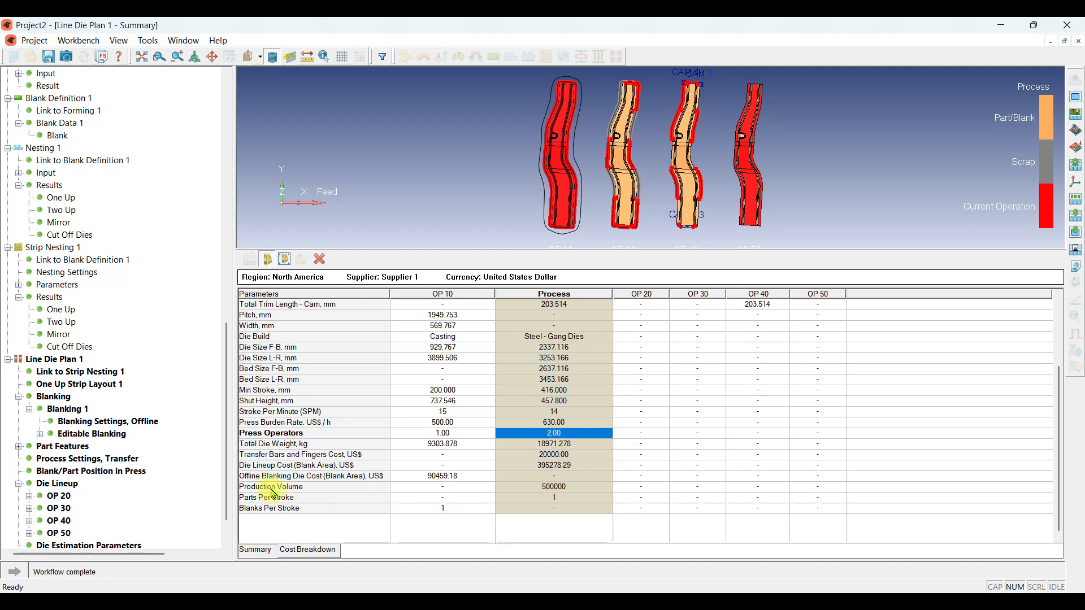
# Check the production volume and parts per stroke of the transfer process and the blanks per stroke of OP 10
pyautogui.click(562, 489)
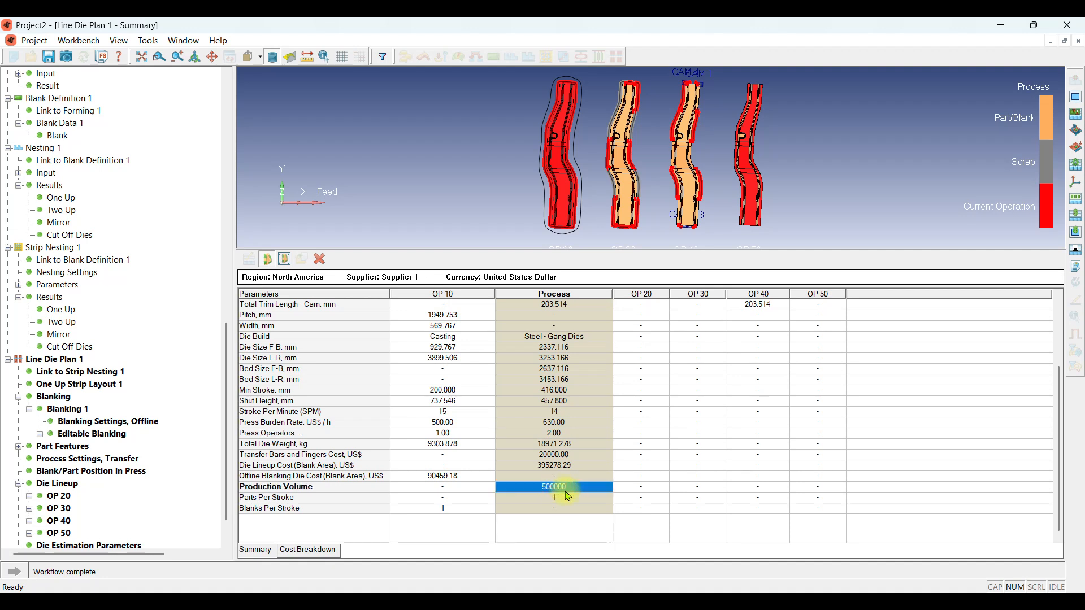
pyautogui.click(557, 497)
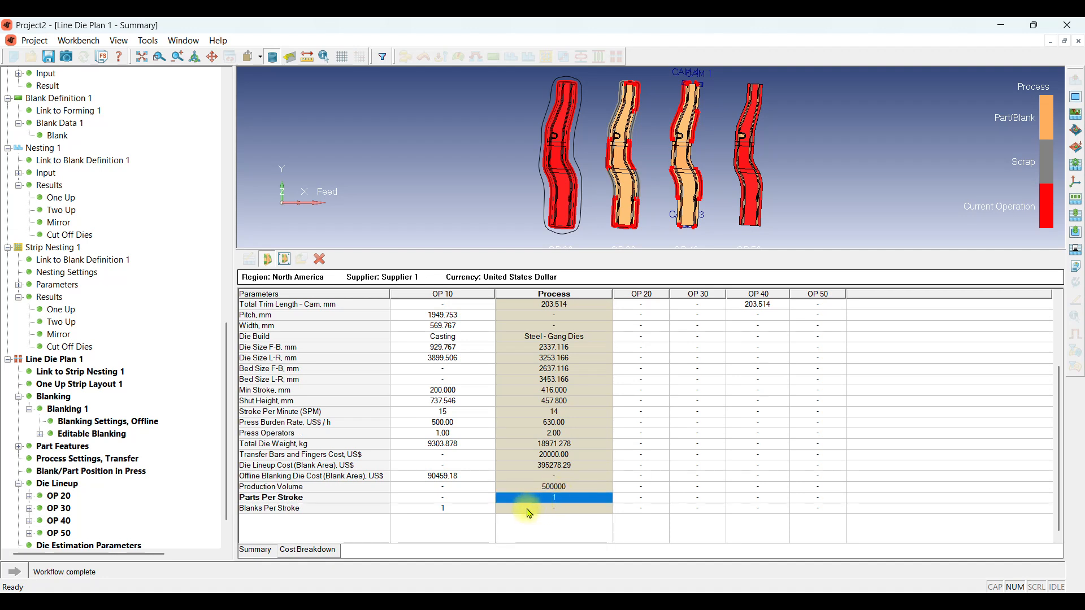
pyautogui.click(447, 509)
pyautogui.click(551, 498)
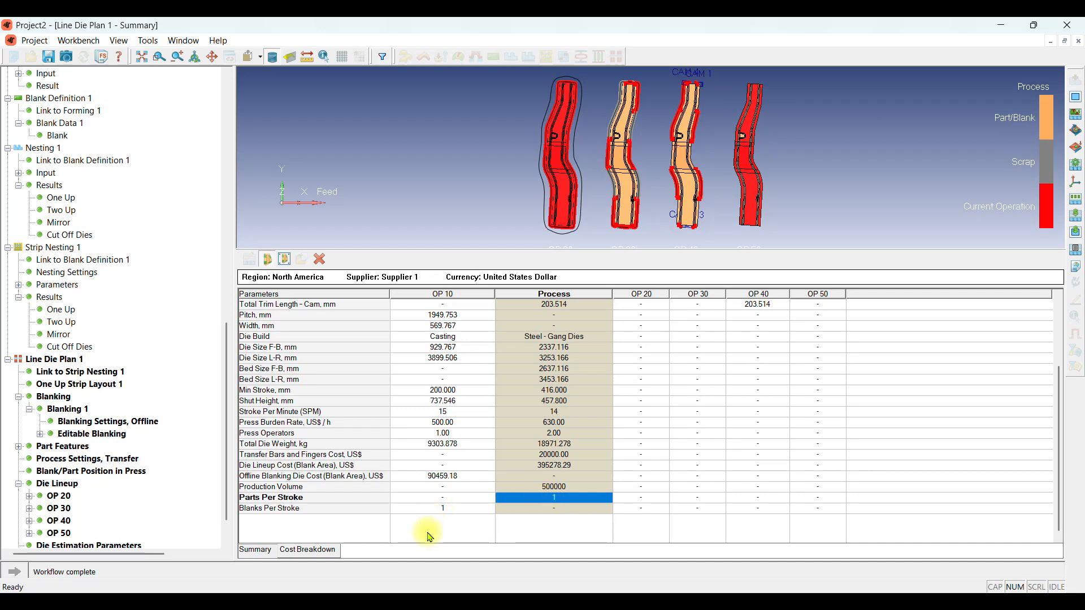
# Open the cost breakdown, enlarge its pie chart and review the OP 10 machine, build, tryout, material and total costs
pyautogui.click(310, 550)
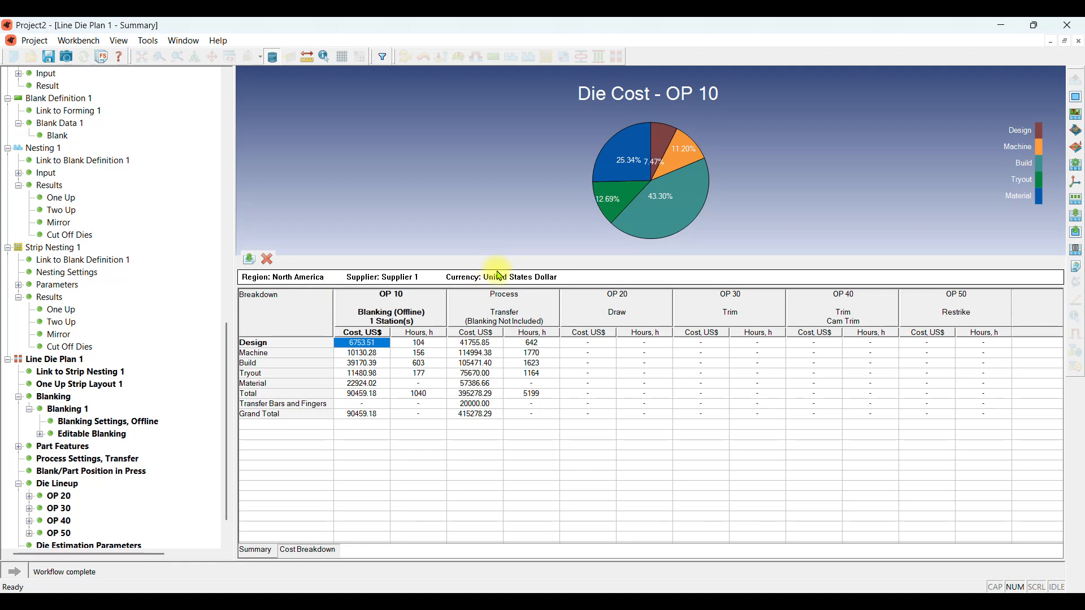
pyautogui.moveTo(500, 276); pyautogui.dragTo(503, 331)
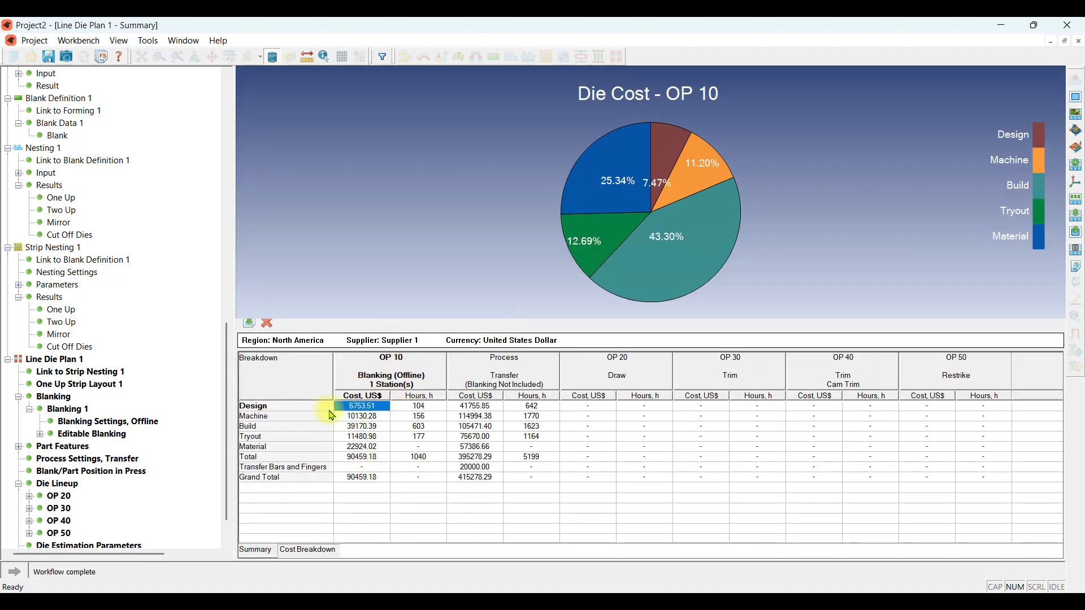
pyautogui.click(360, 417)
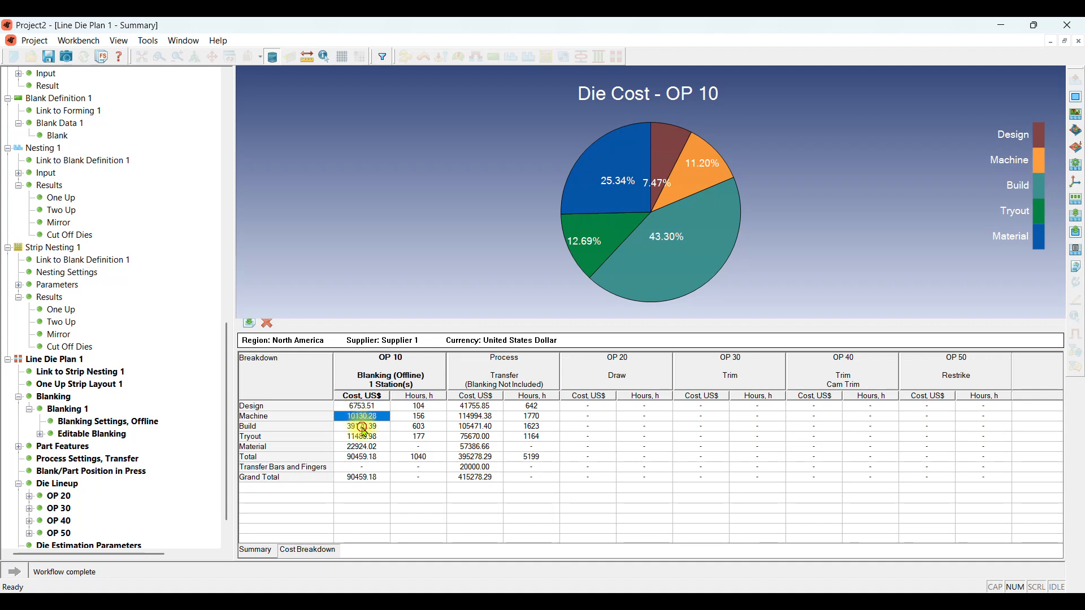
pyautogui.click(361, 427)
pyautogui.click(363, 437)
pyautogui.click(365, 447)
pyautogui.click(368, 458)
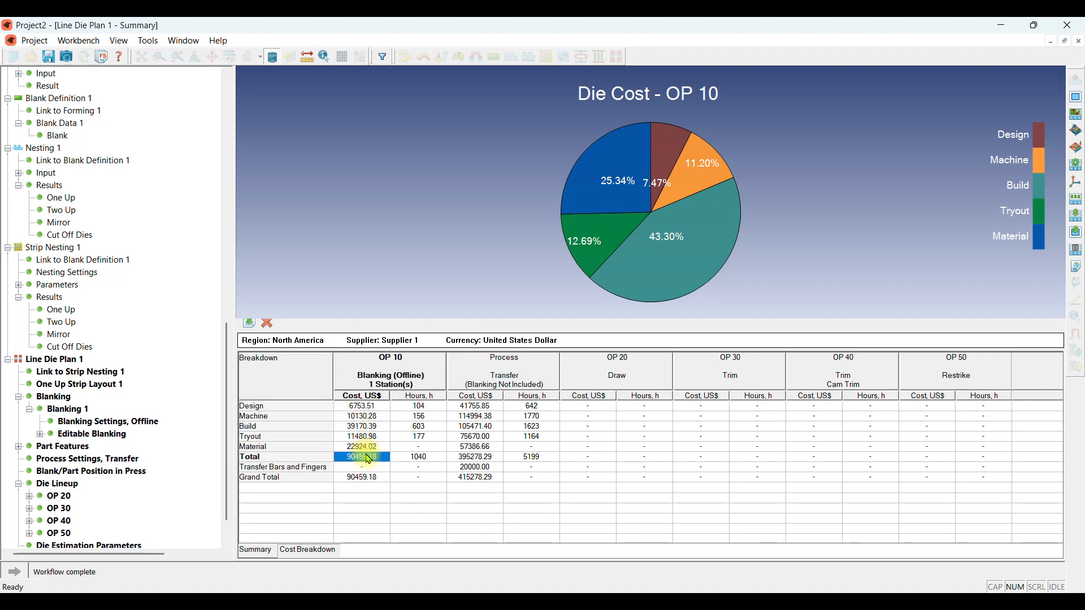
# Review the OP 10 blanking hours for design, machine, build and tryout, and their total
pyautogui.click(417, 407)
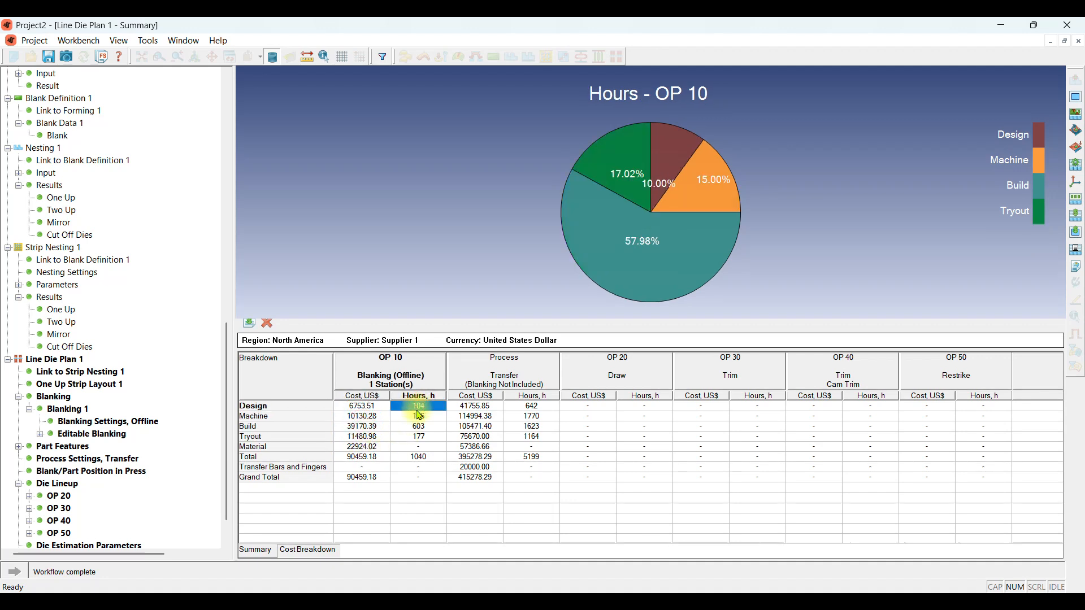
pyautogui.click(426, 417)
pyautogui.click(423, 428)
pyautogui.click(421, 438)
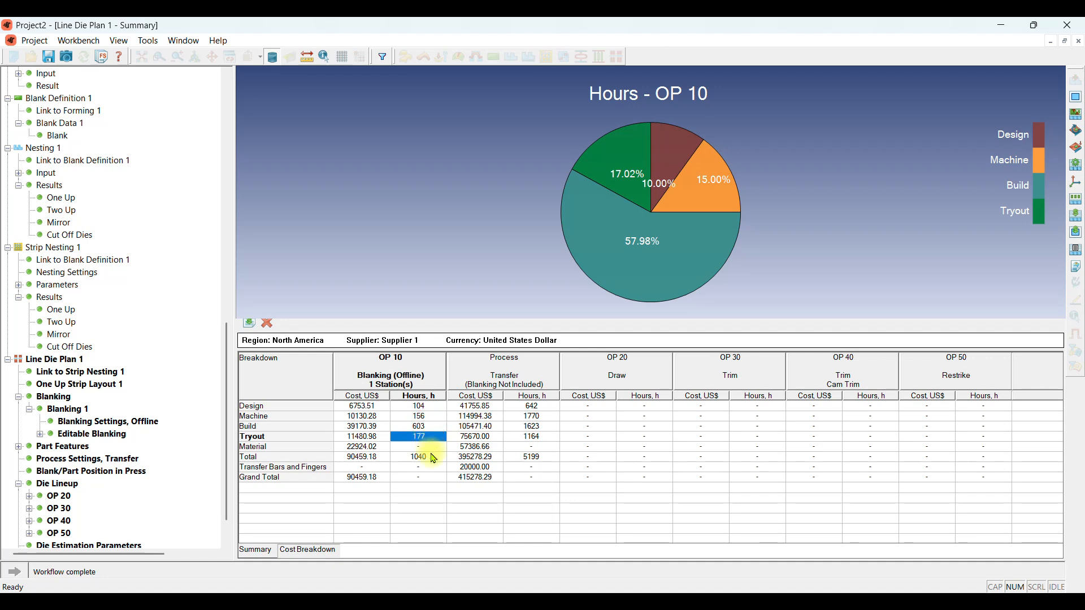
pyautogui.click(418, 458)
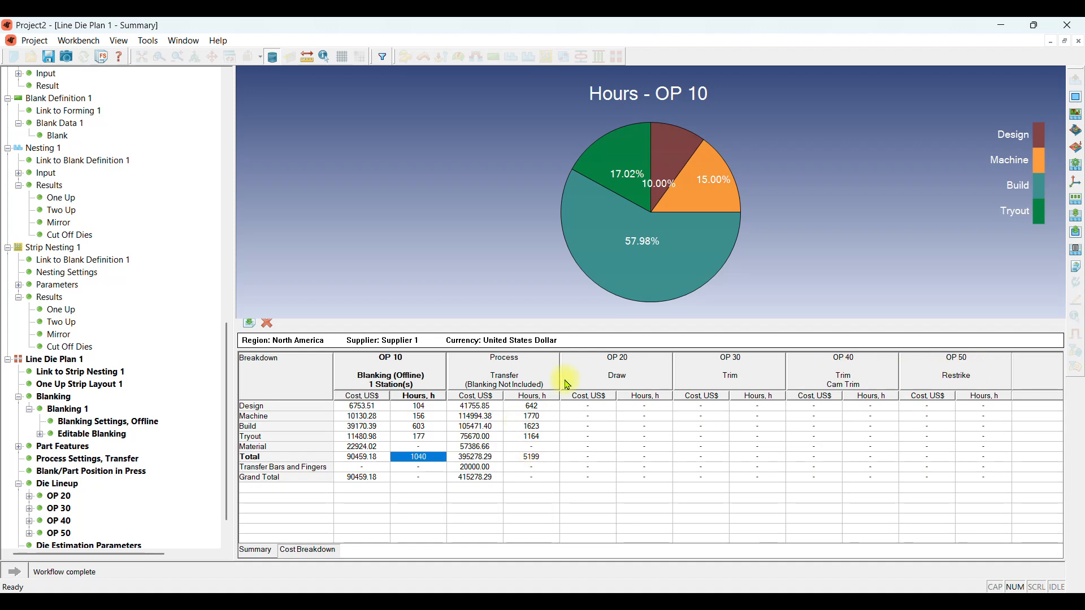
# Review the transfer process costs from design through material, the transfer bars and fingers cost, and the grand total
pyautogui.click(484, 406)
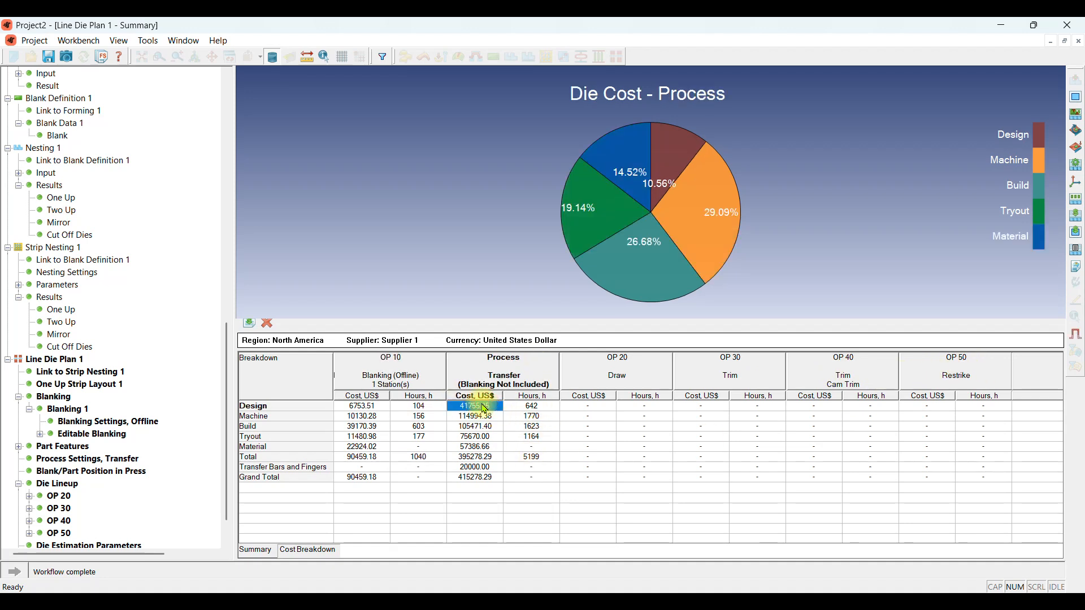
pyautogui.click(484, 418)
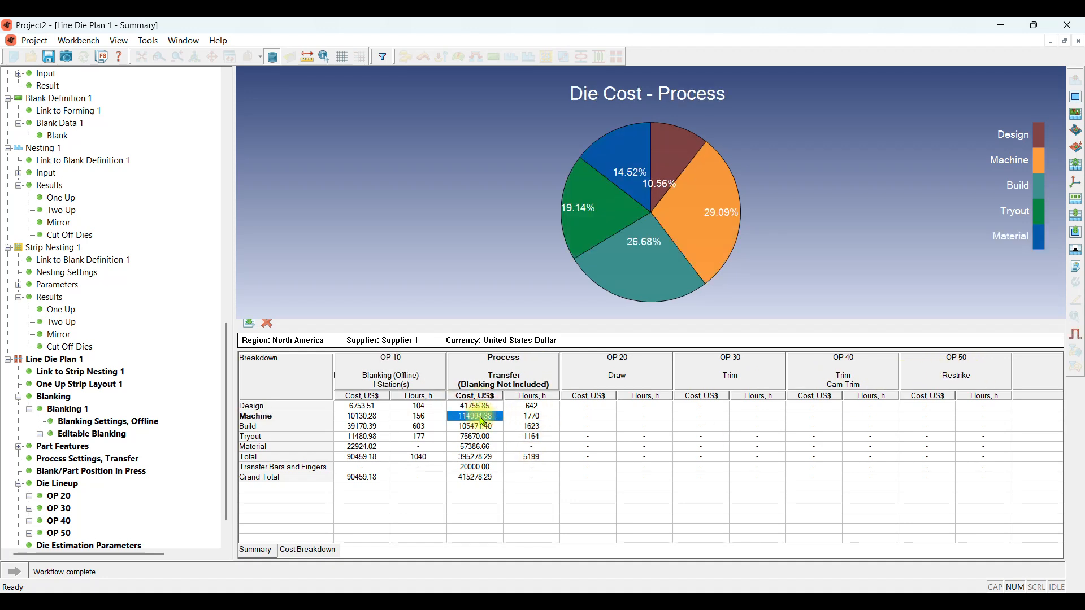
pyautogui.click(485, 426)
pyautogui.click(487, 436)
pyautogui.click(490, 448)
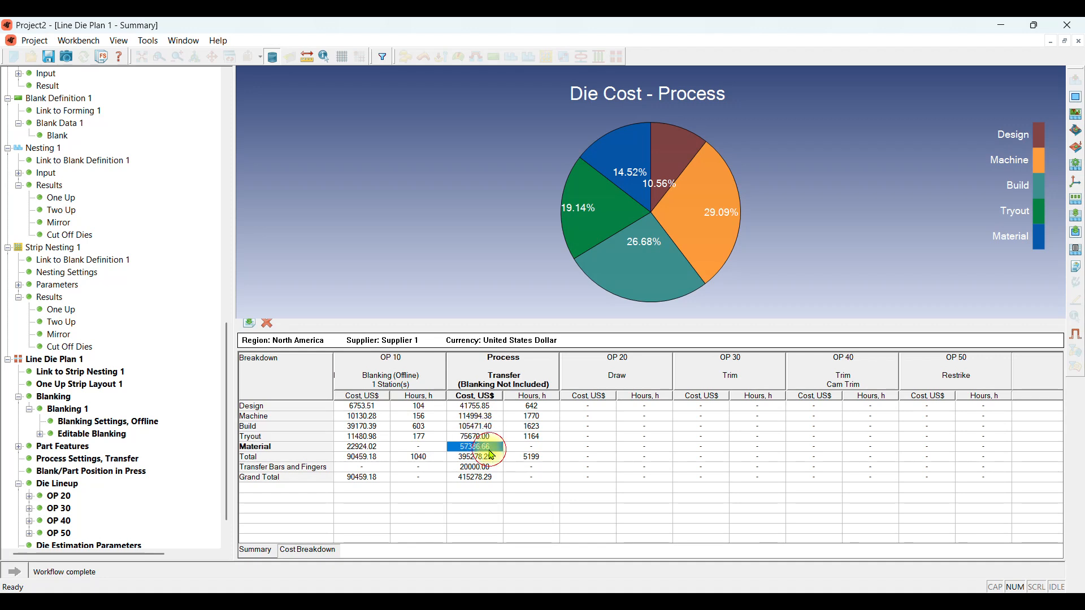
pyautogui.click(490, 458)
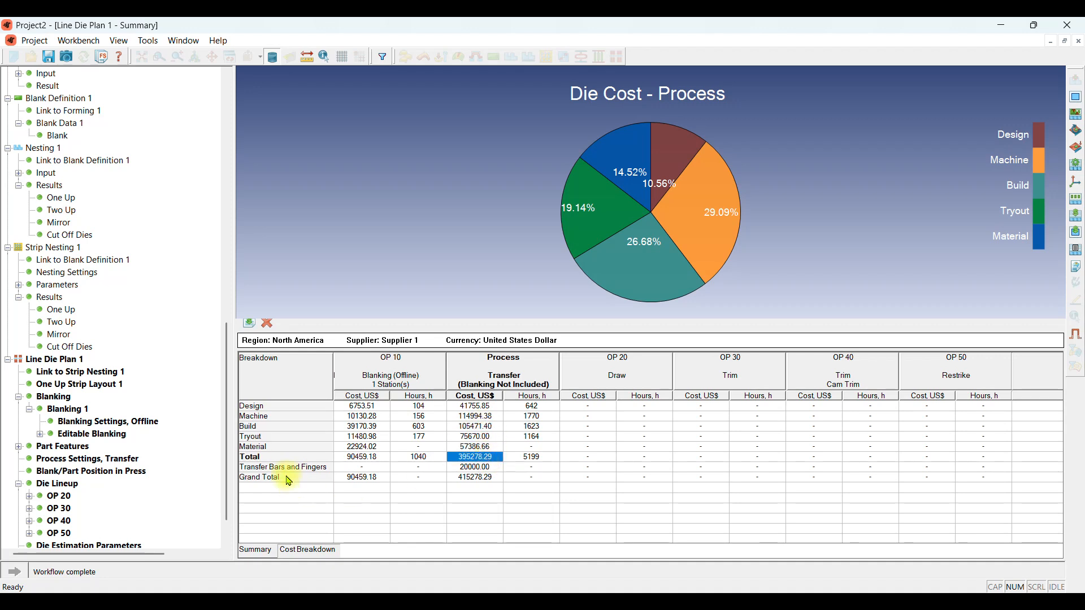
pyautogui.click(485, 468)
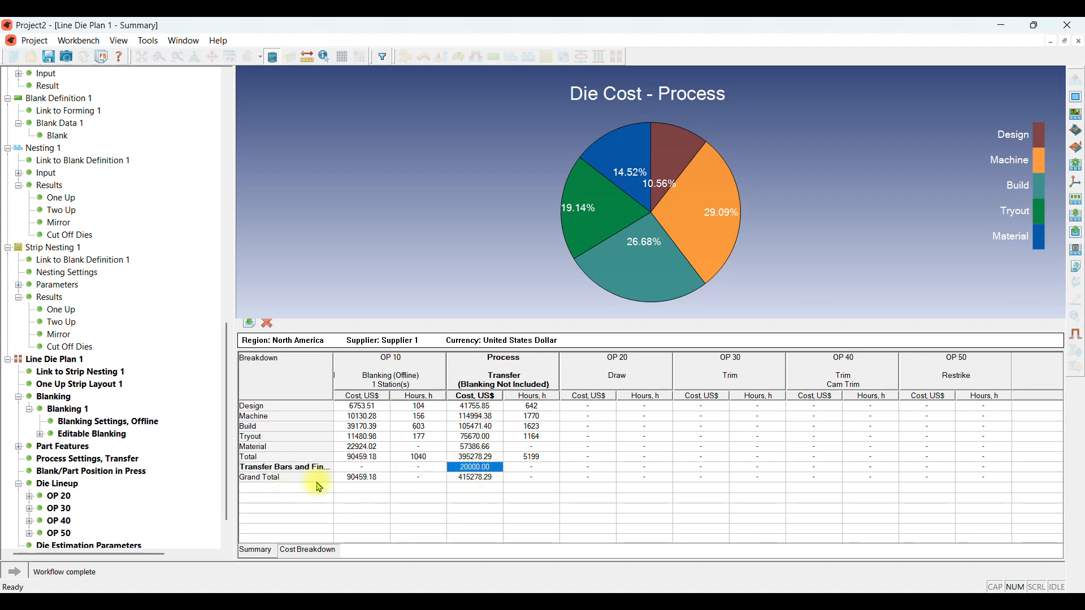
pyautogui.click(476, 480)
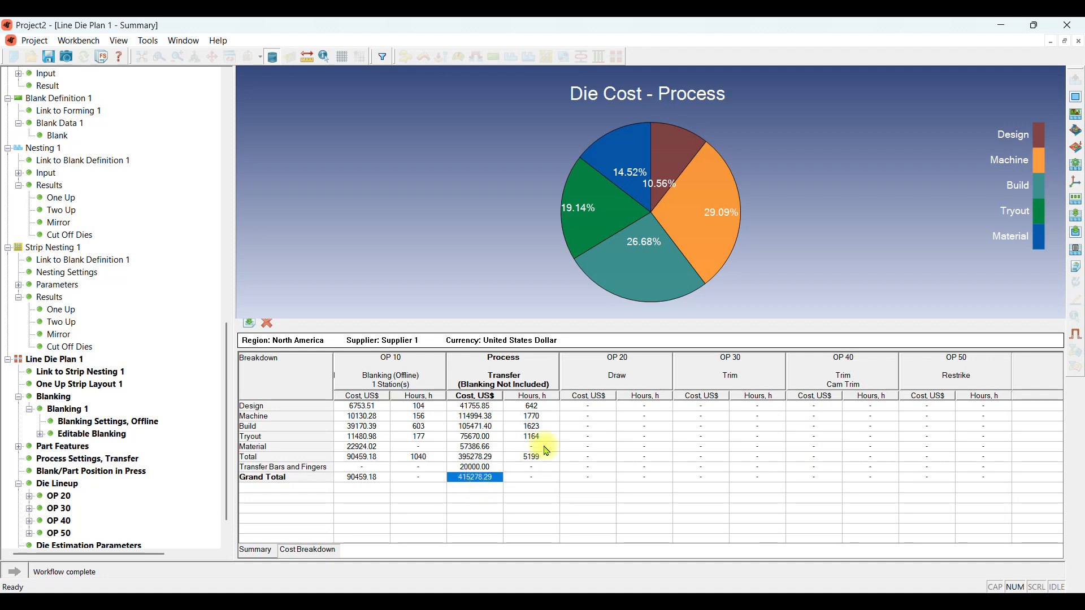
# Review the transfer process hours for design, machine, build and tryout, and their total
pyautogui.click(537, 407)
pyautogui.click(540, 417)
pyautogui.click(543, 427)
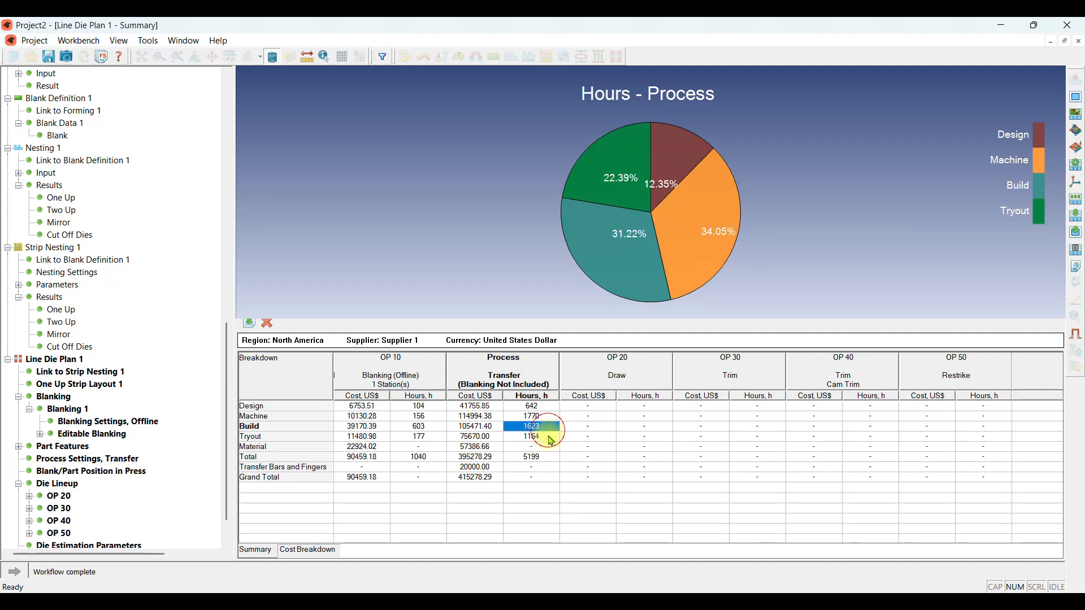
pyautogui.click(546, 437)
pyautogui.click(551, 457)
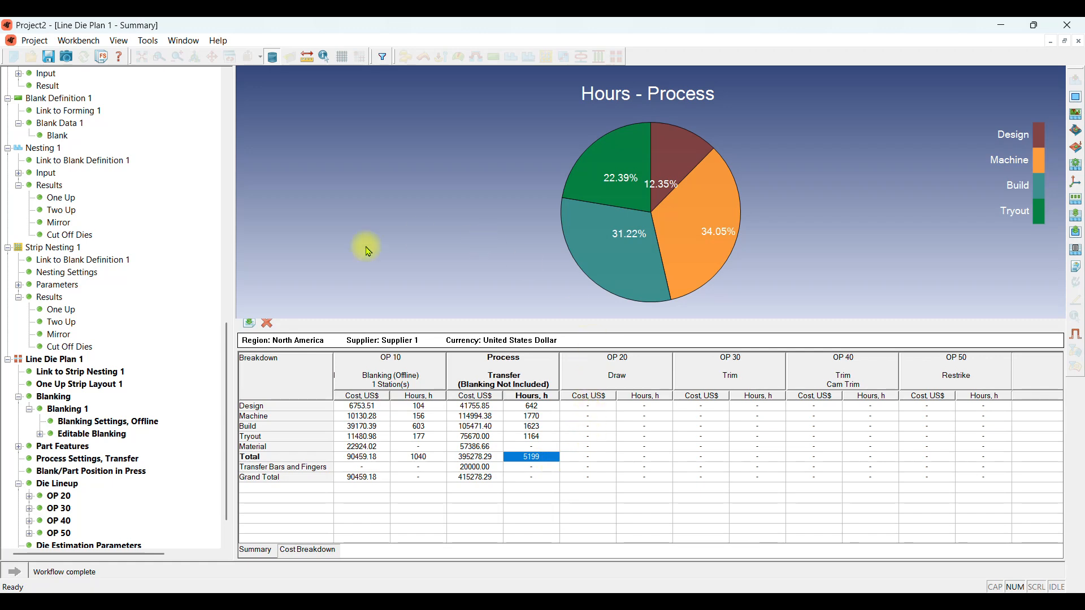
# Return to 3D Addendum 1 and inspect its tooling and first form shape
pyautogui.moveTo(225, 334); pyautogui.dragTo(227, 116)
pyautogui.click(78, 149)
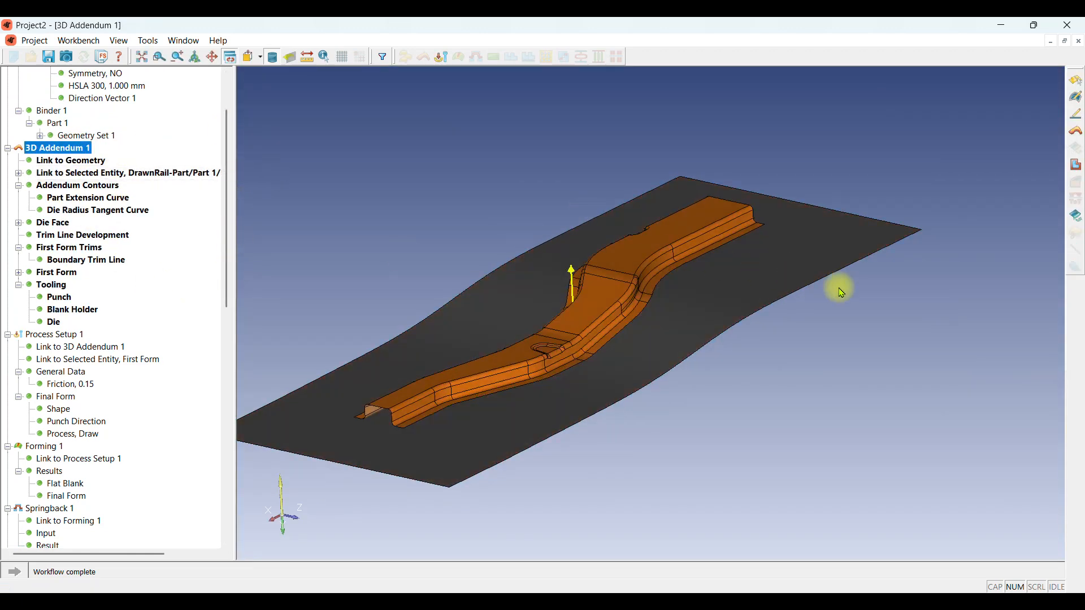
pyautogui.scroll(-2, 904, 311)
pyautogui.click(60, 288)
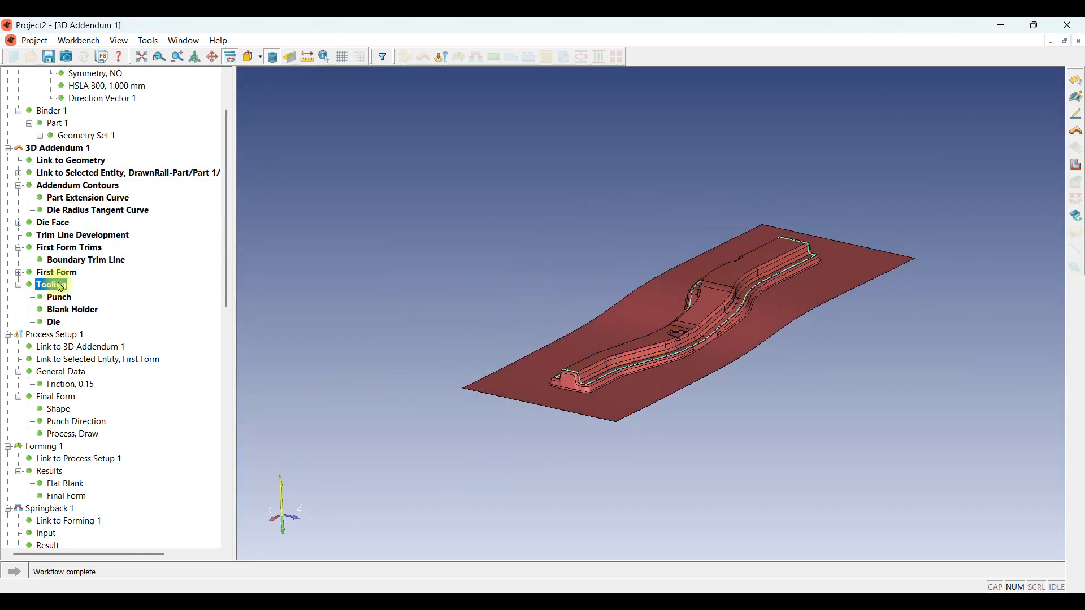
pyautogui.click(57, 273)
pyautogui.scroll(3, 701, 327)
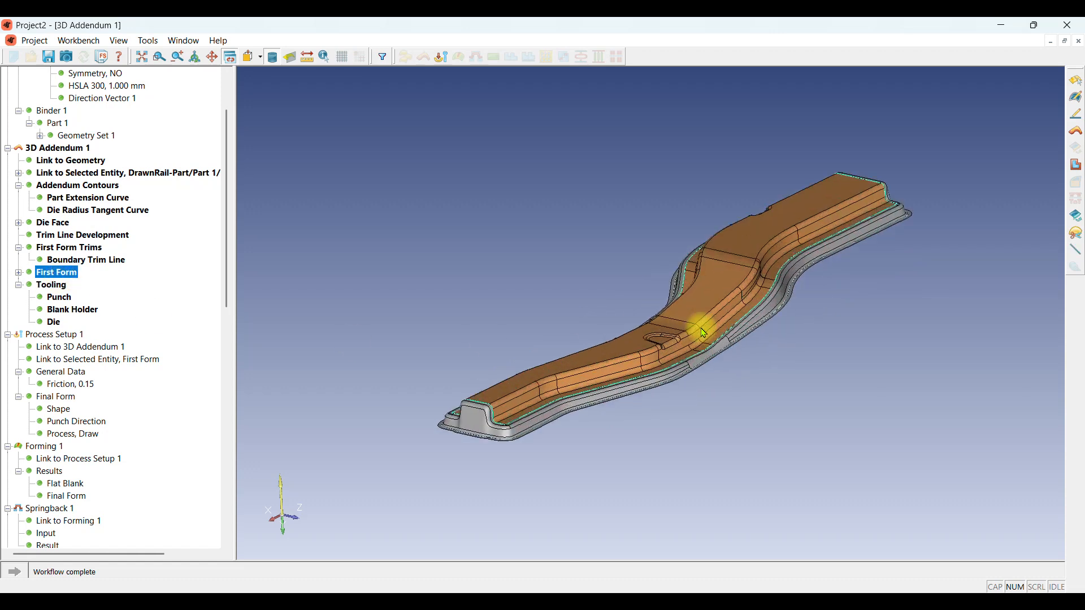